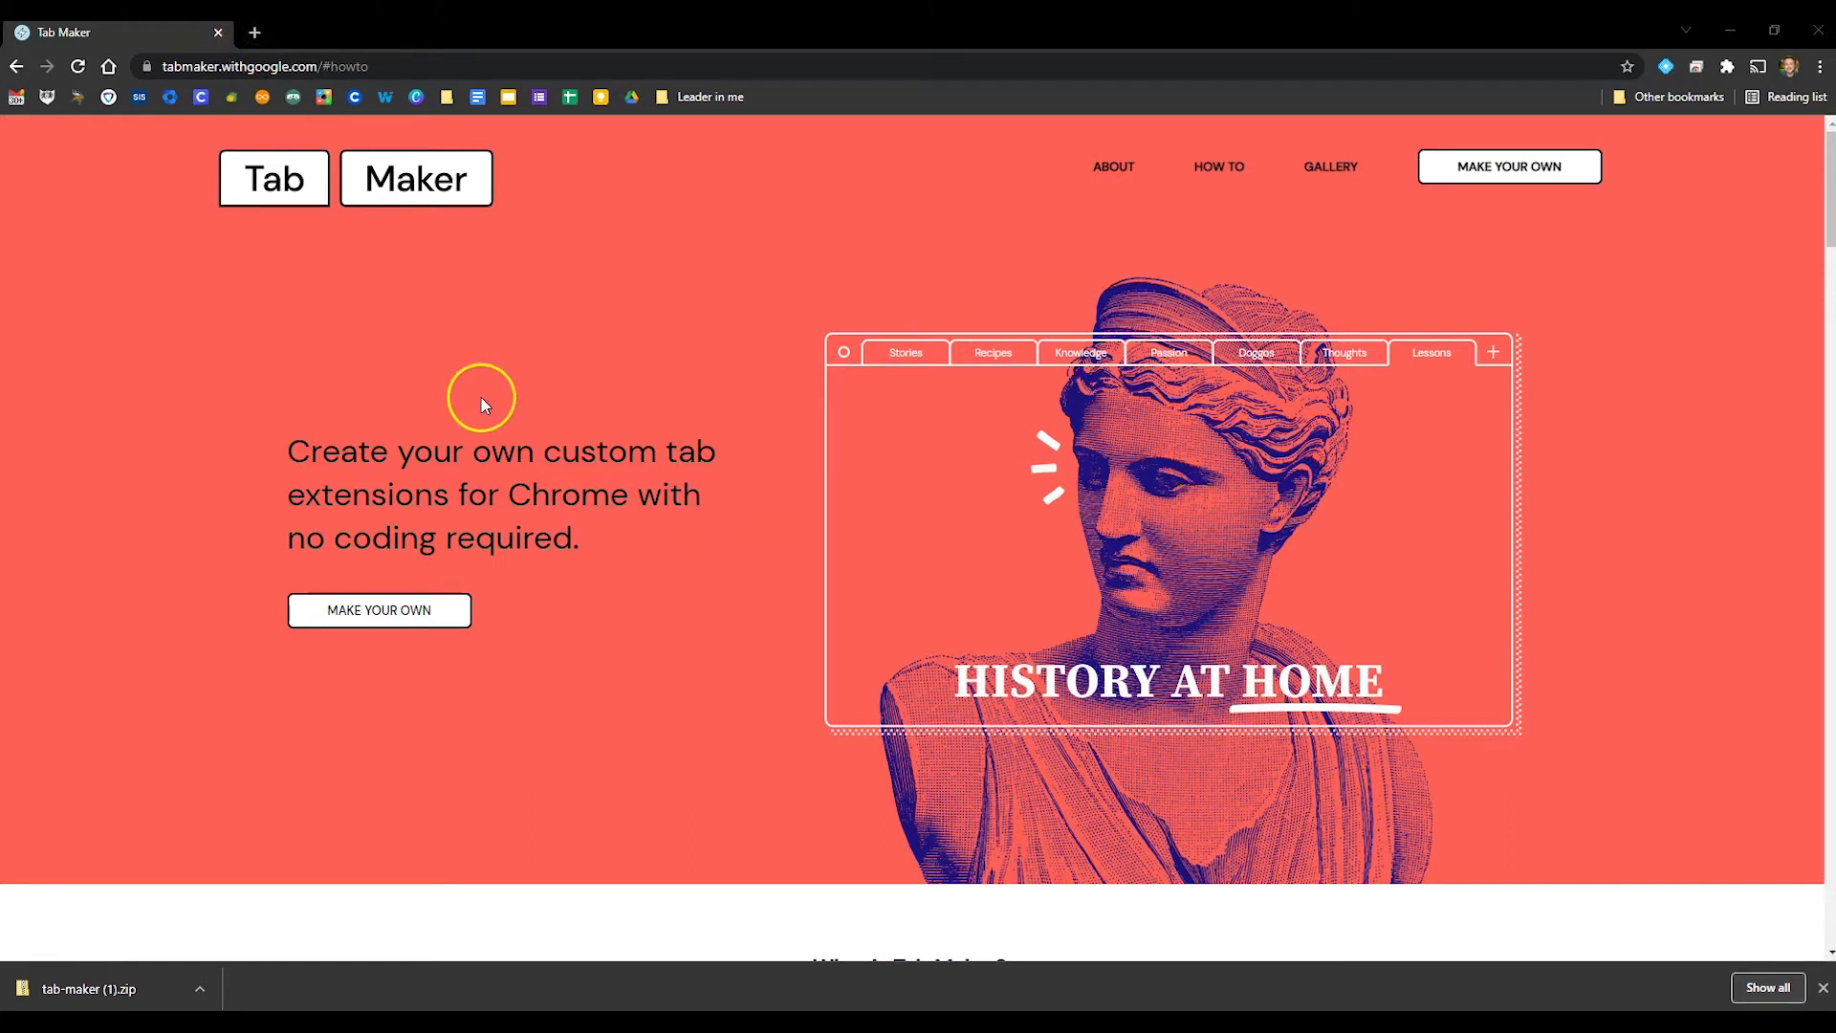
# Open seven new browser tabs in a row to view the random habit pages, and close them all again
pyautogui.click(255, 34)
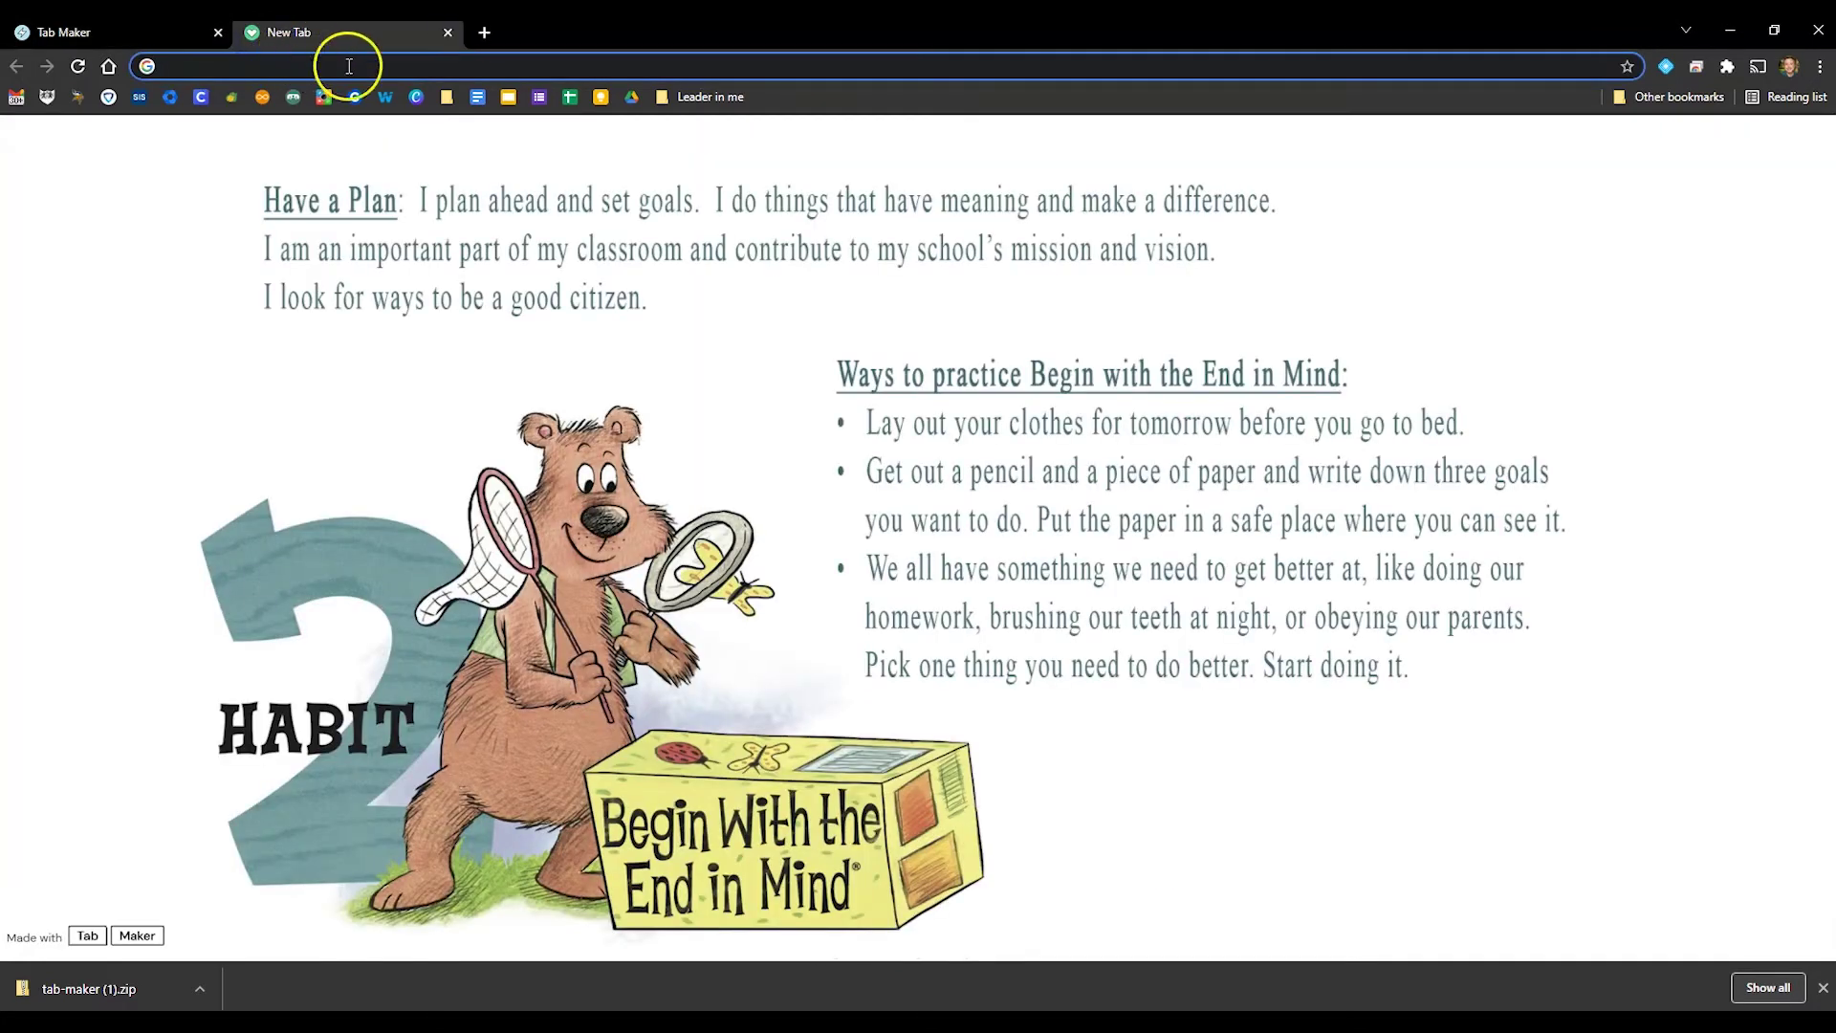
pyautogui.click(480, 35)
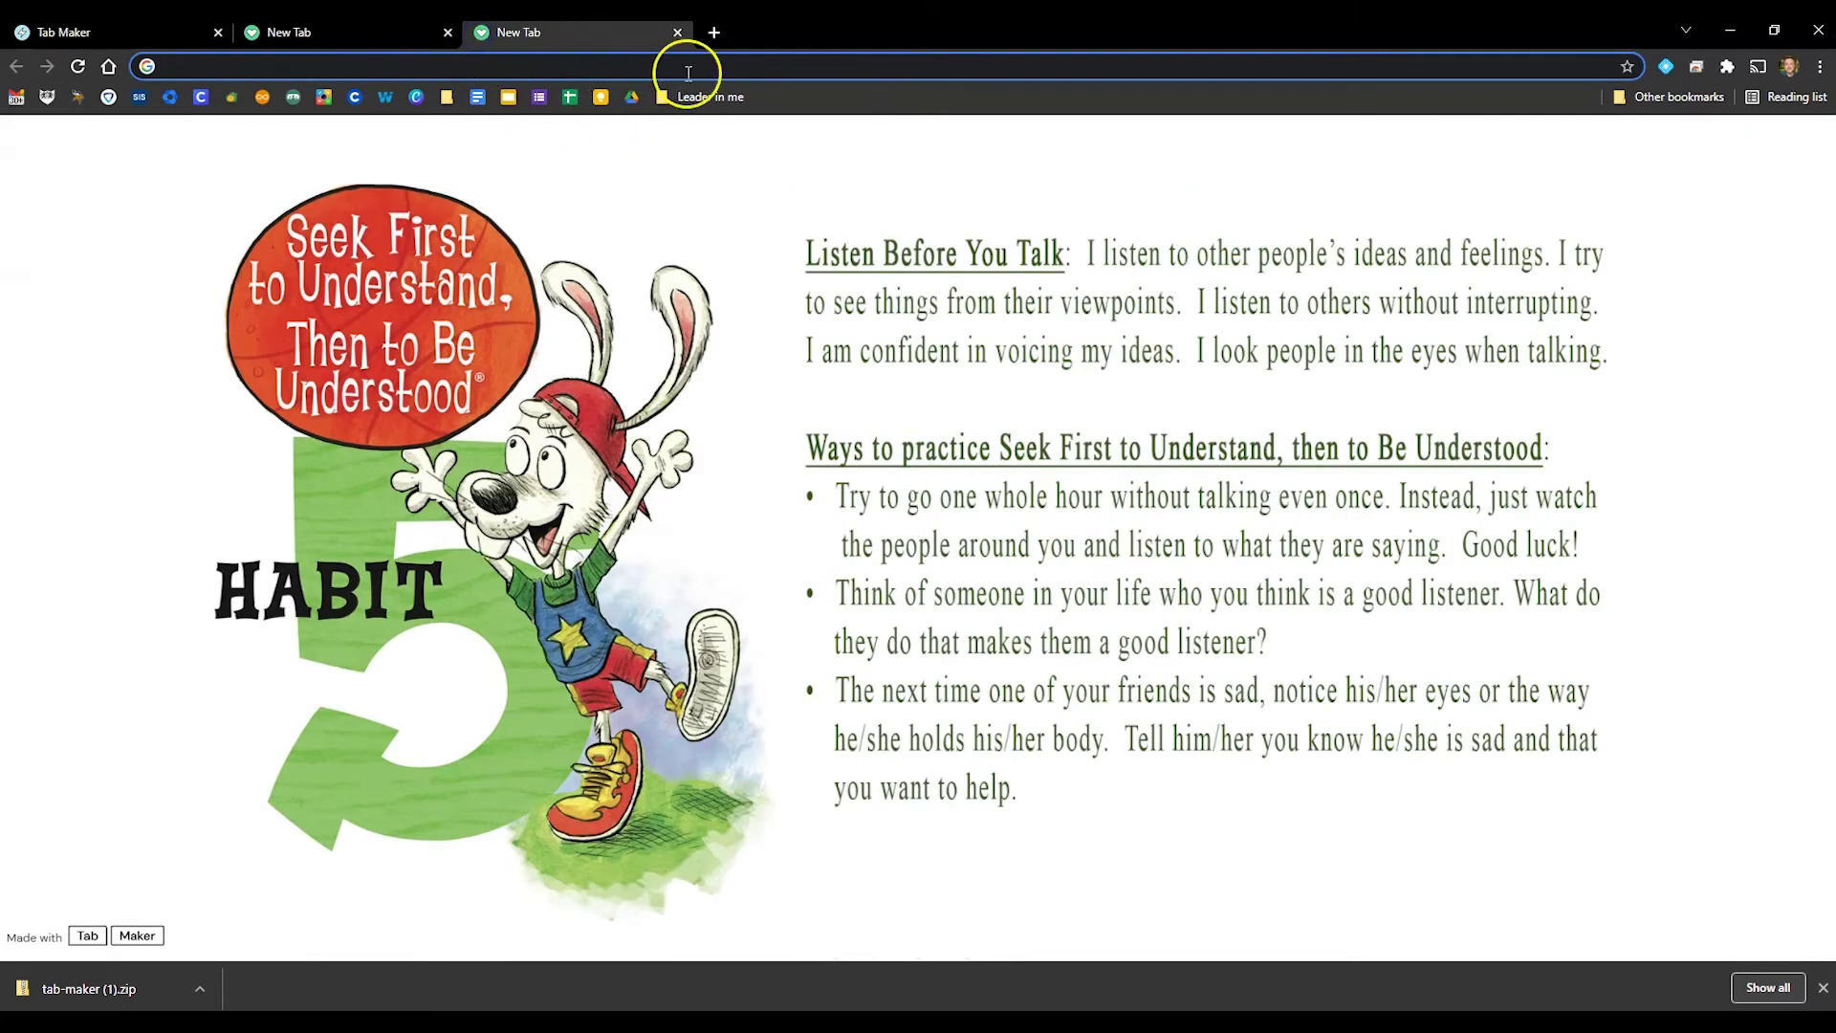
pyautogui.click(715, 35)
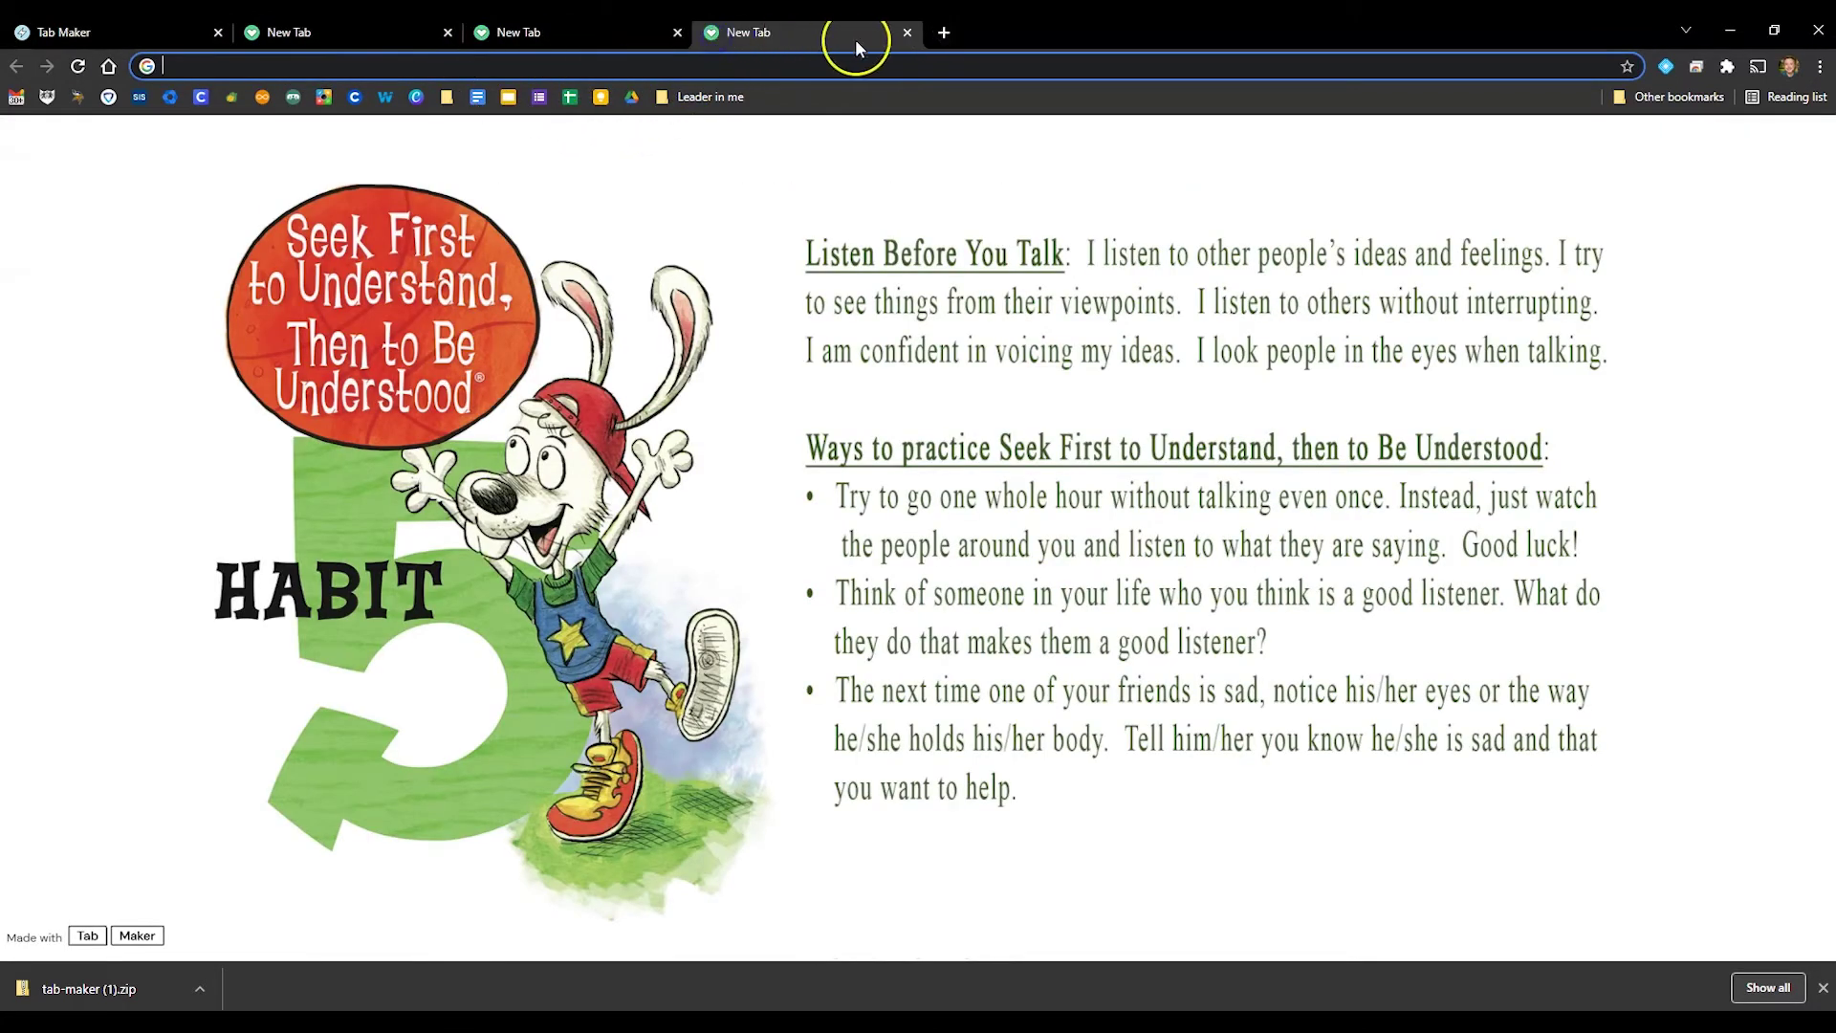
pyautogui.click(942, 34)
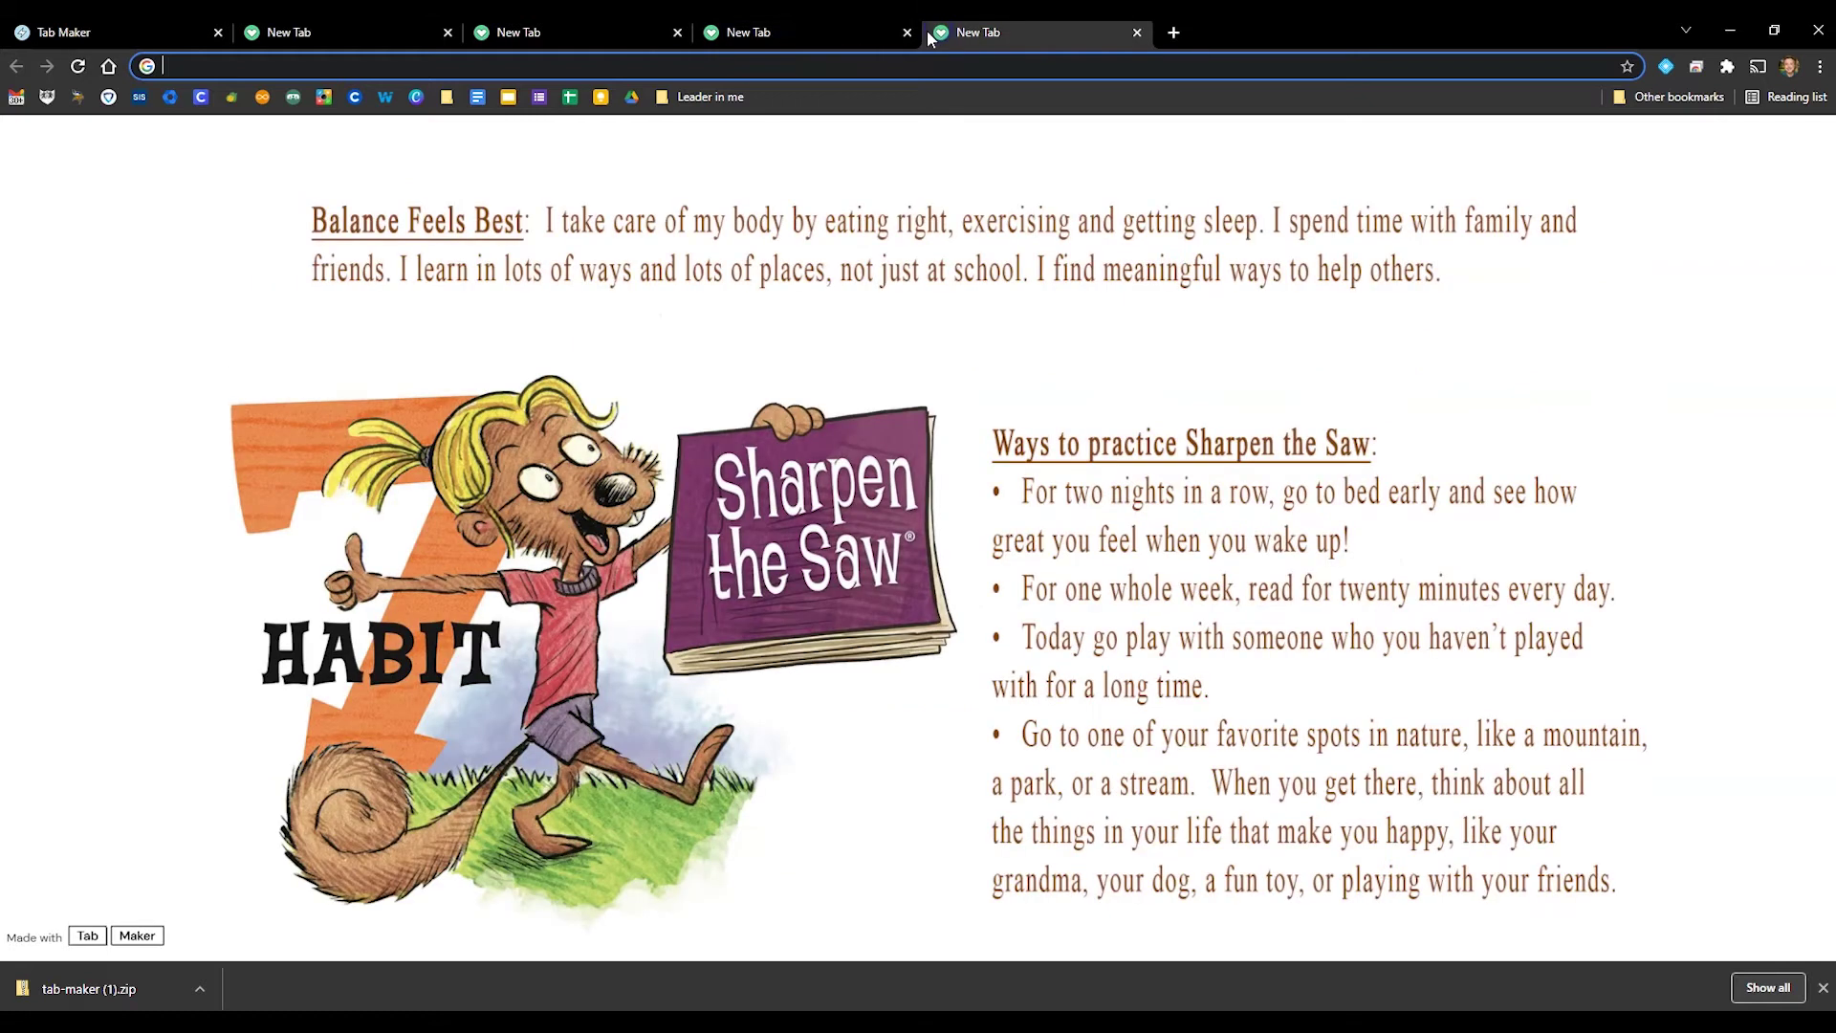
pyautogui.click(1175, 34)
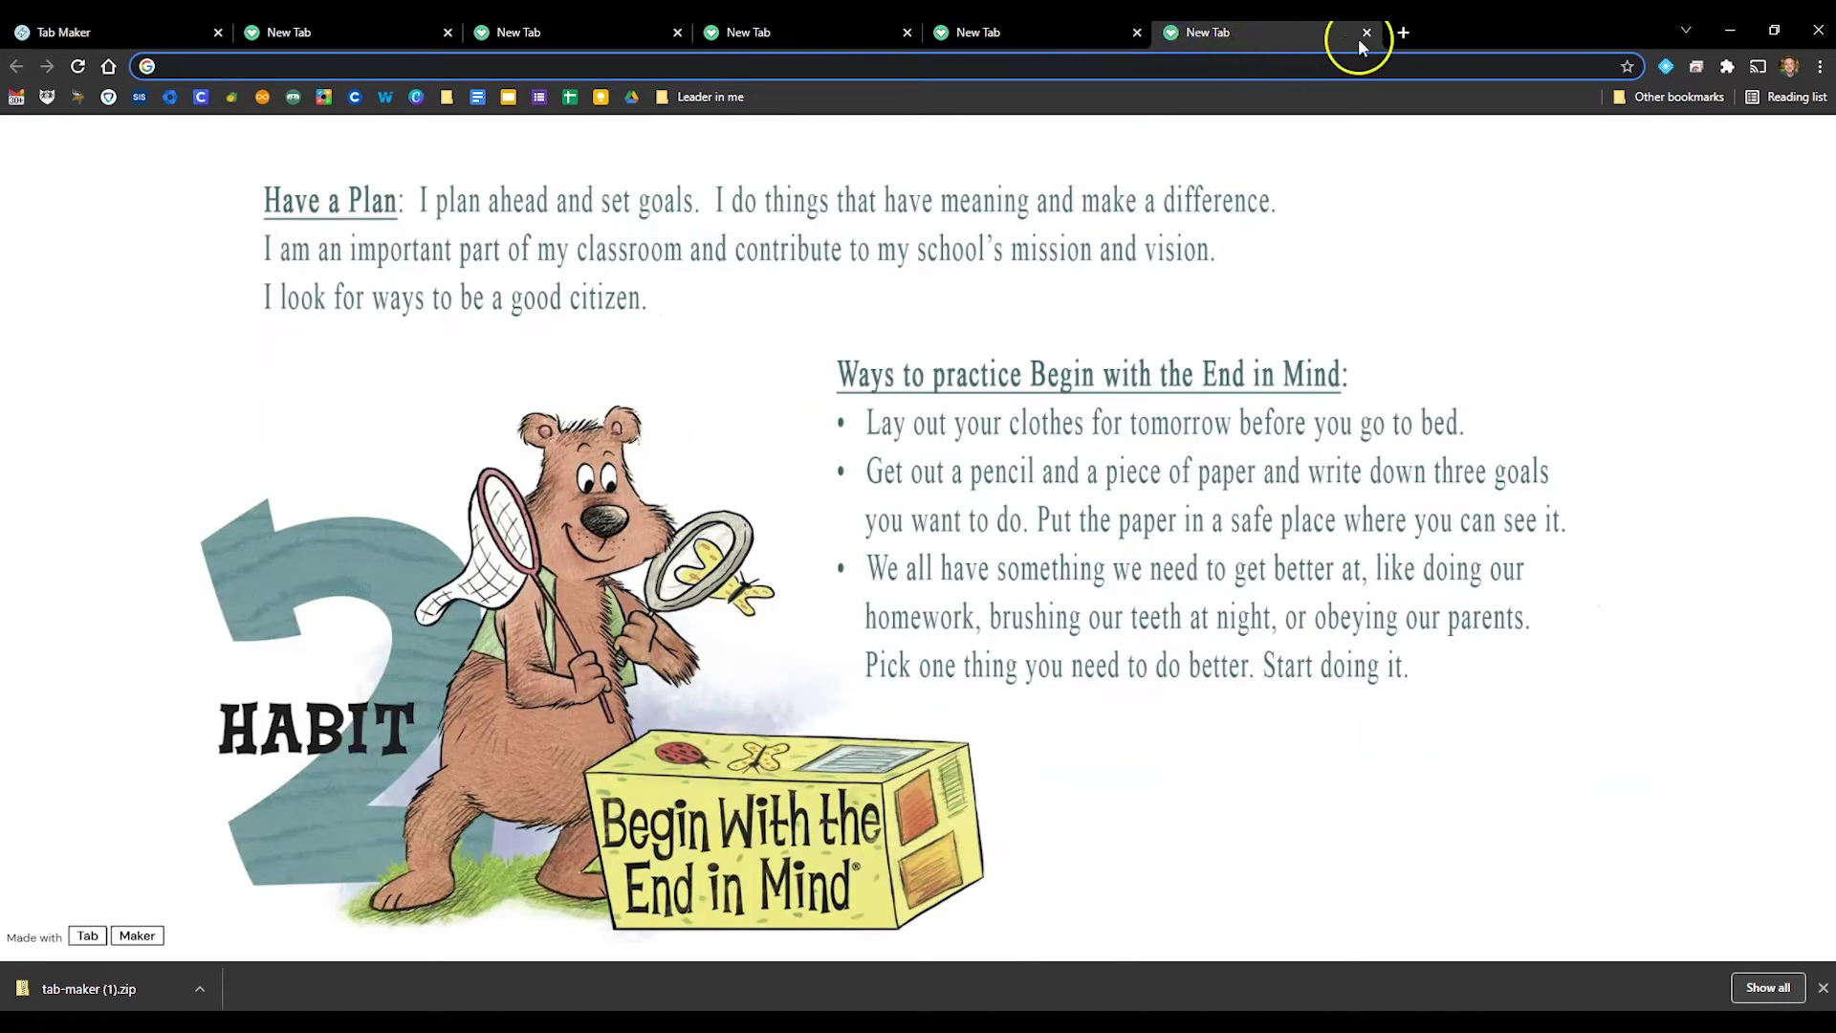
pyautogui.click(1403, 33)
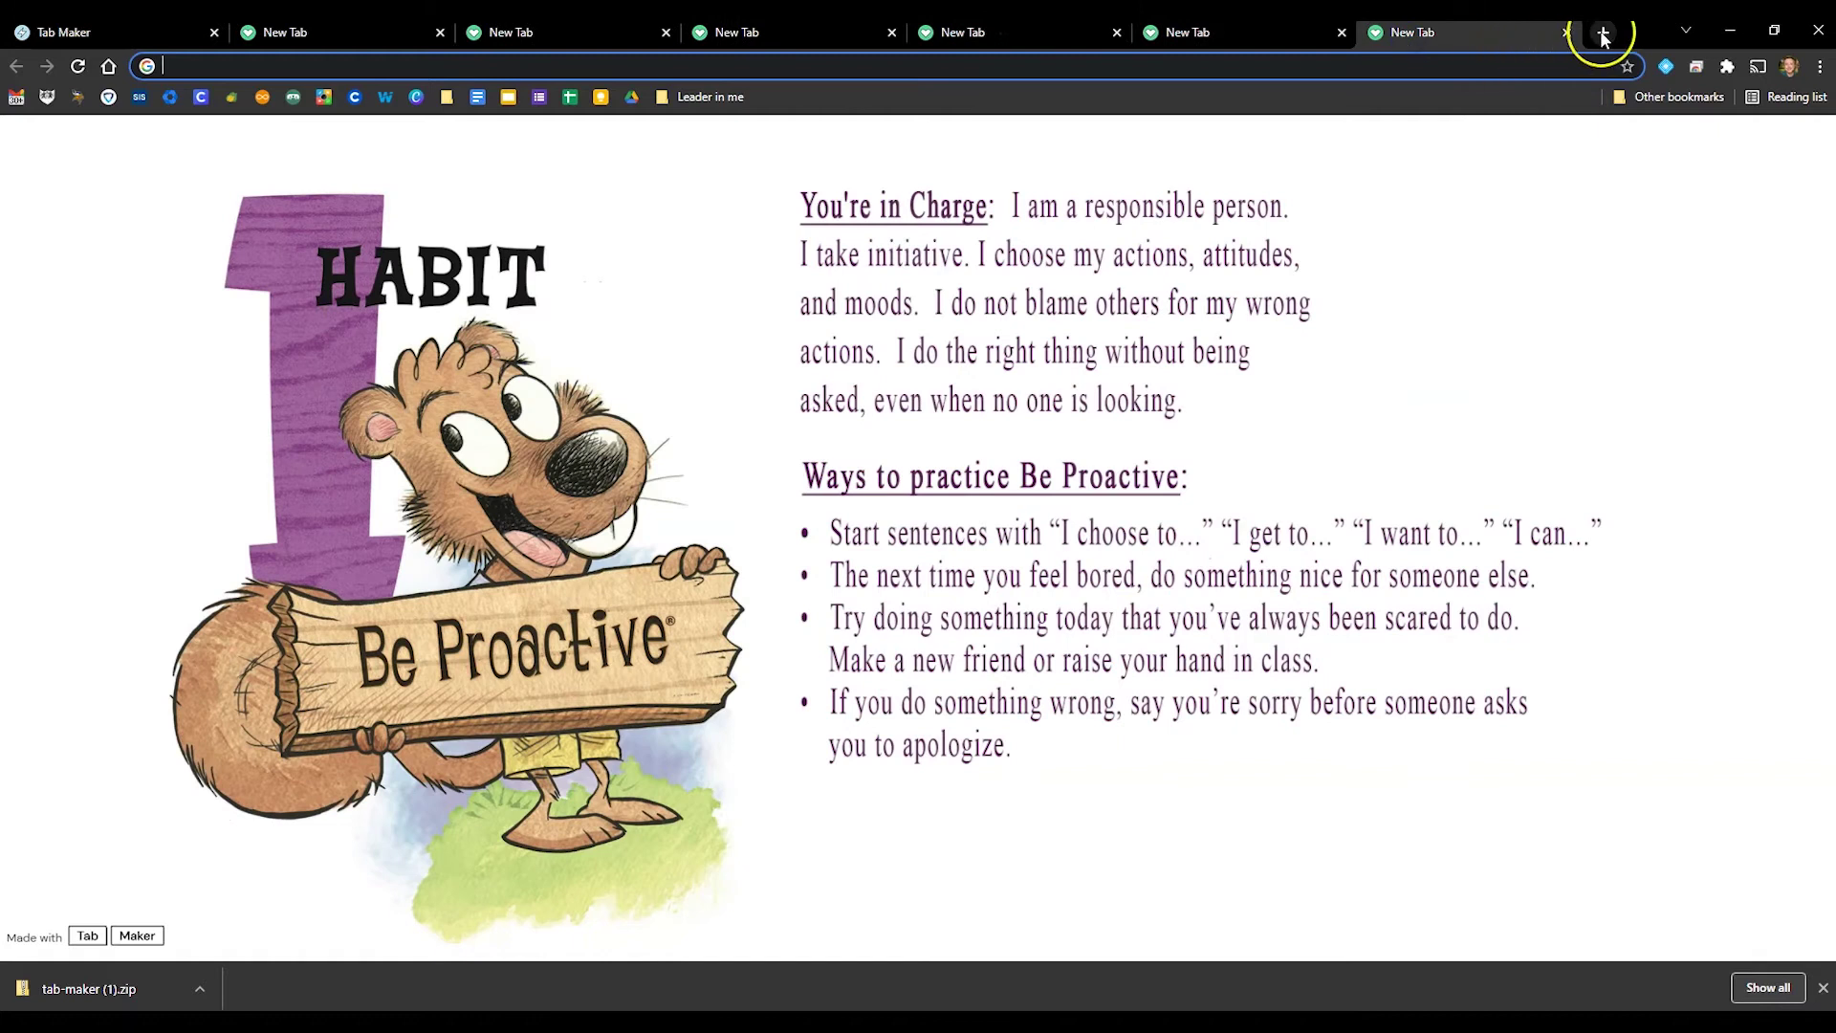
pyautogui.click(1604, 34)
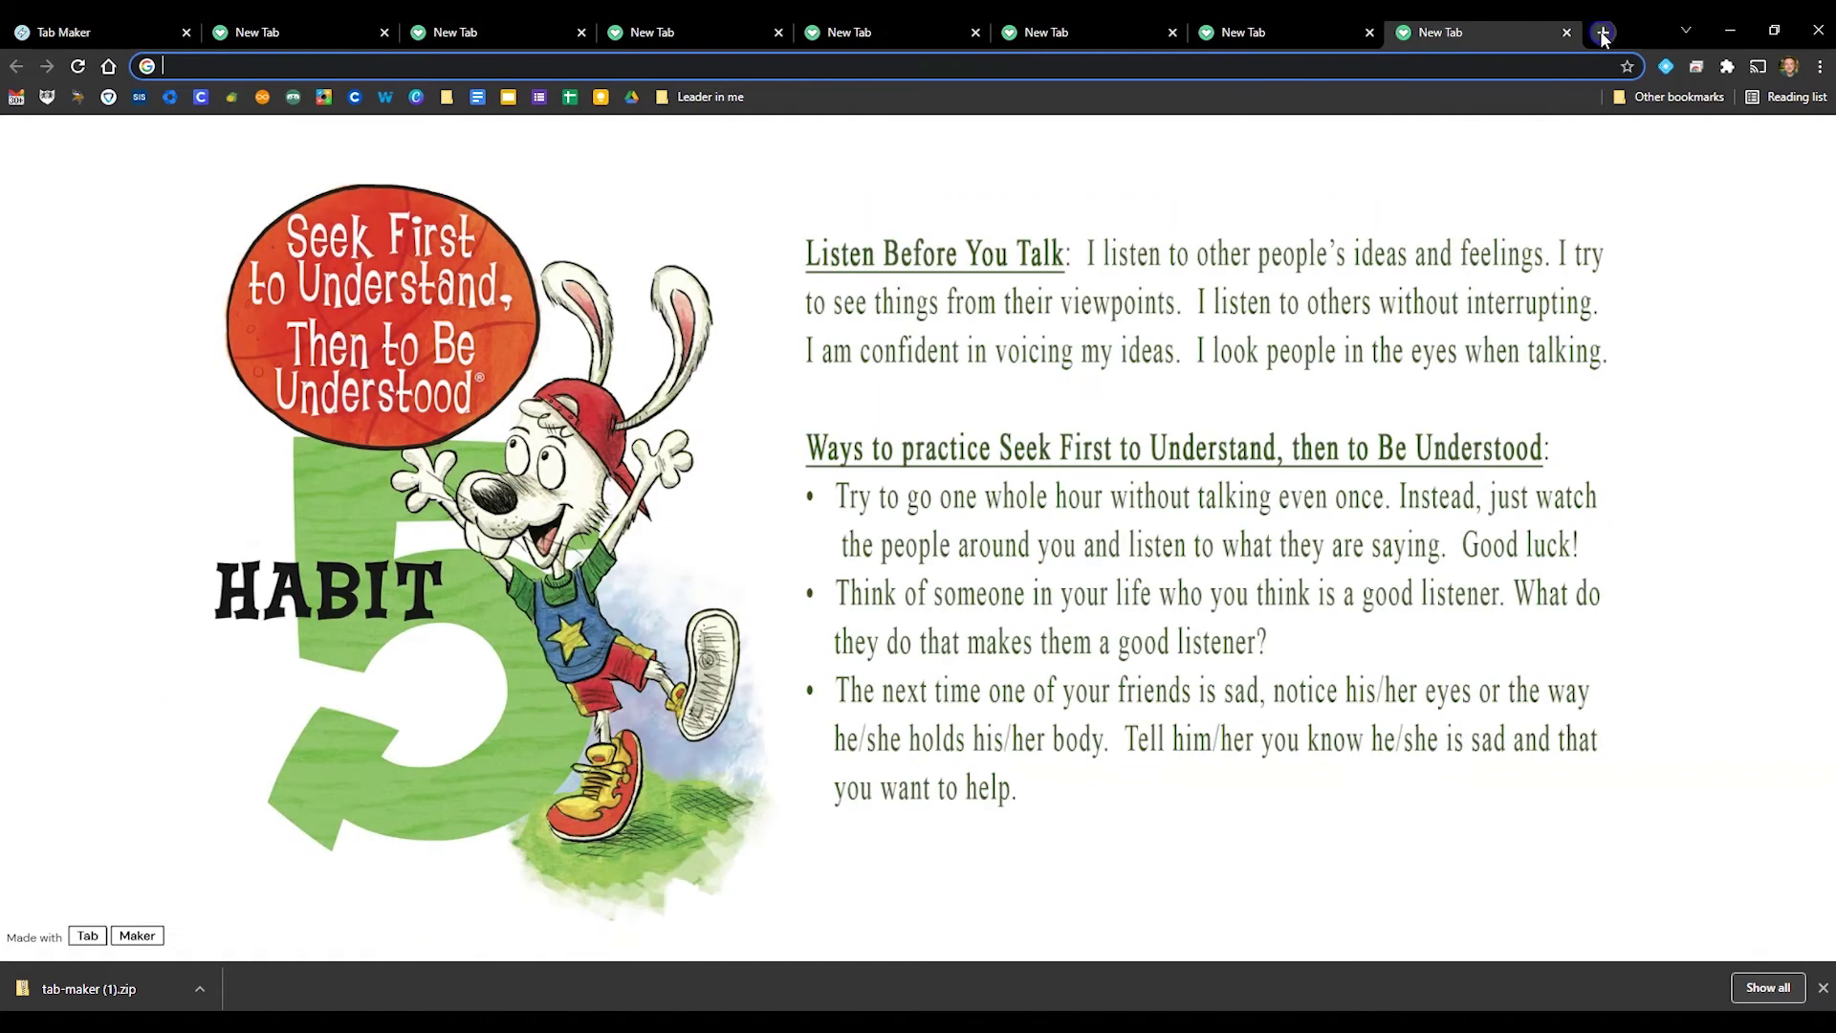
pyautogui.rightClick(119, 32)
pyautogui.click(295, 317)
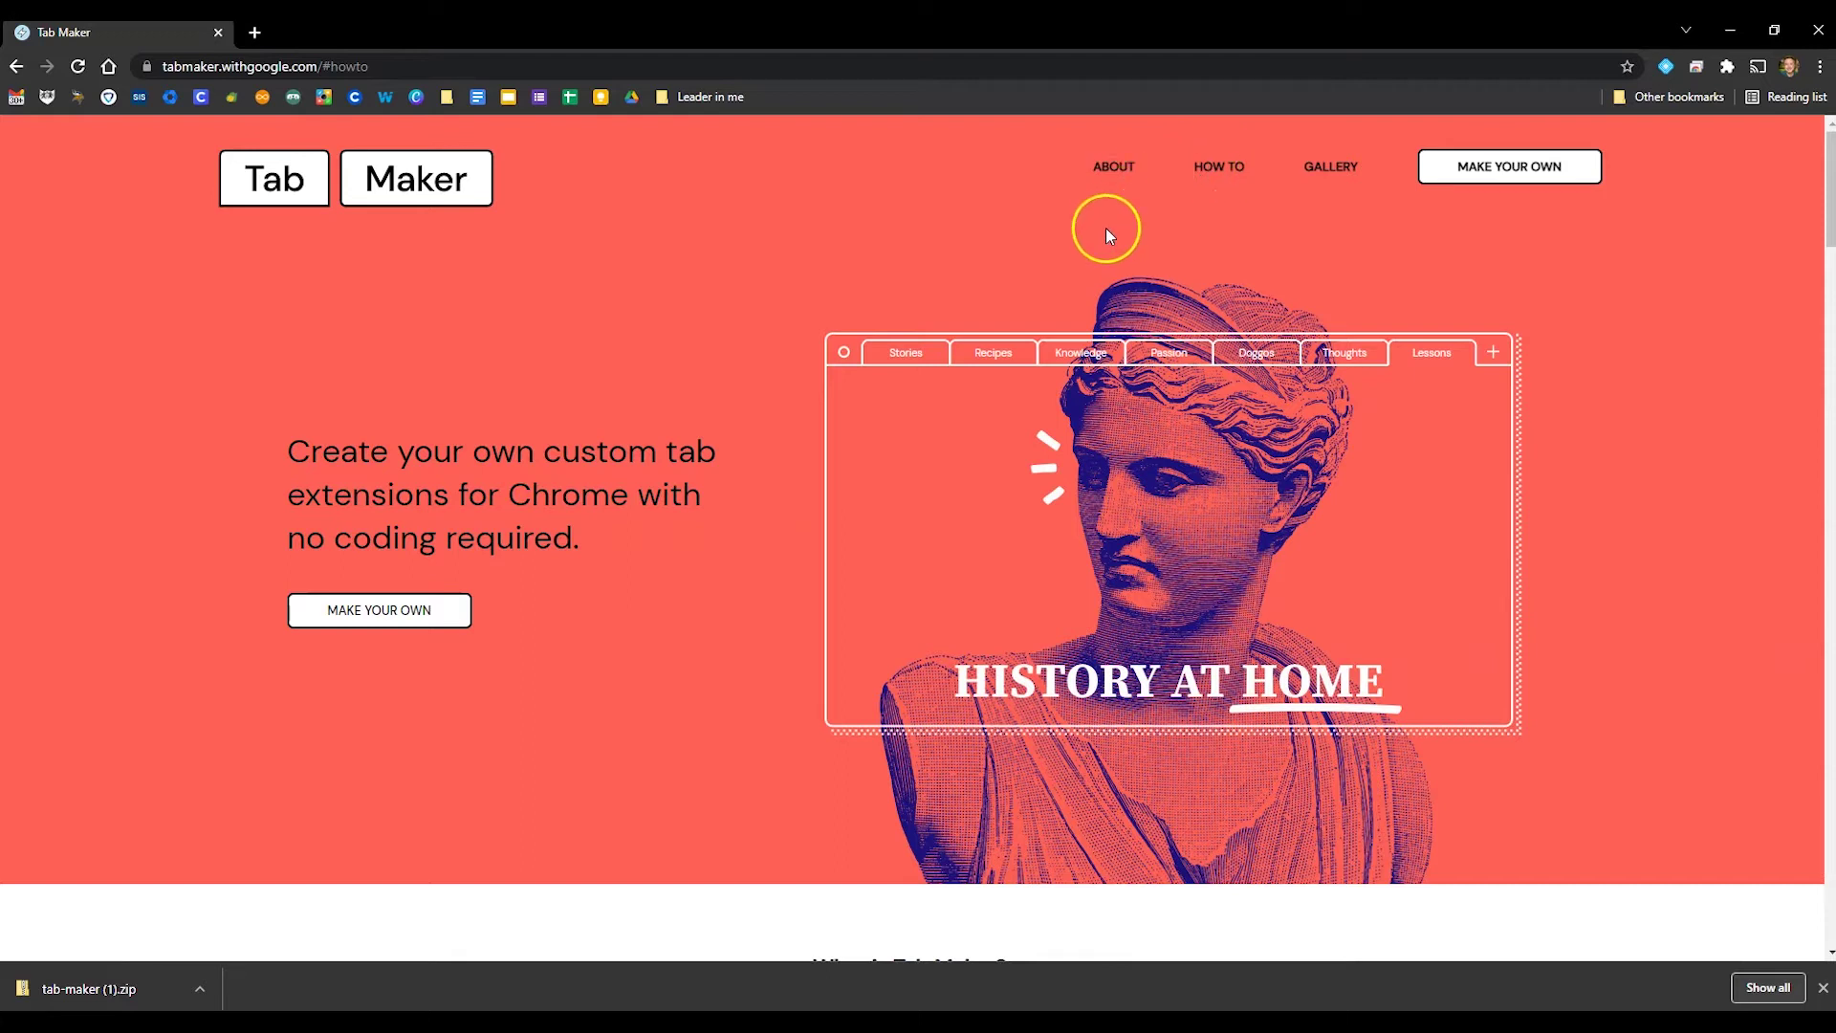
# Start making a custom tab extension and browse through the list of available templates
pyautogui.click(409, 627)
pyautogui.click(542, 656)
pyautogui.click(514, 639)
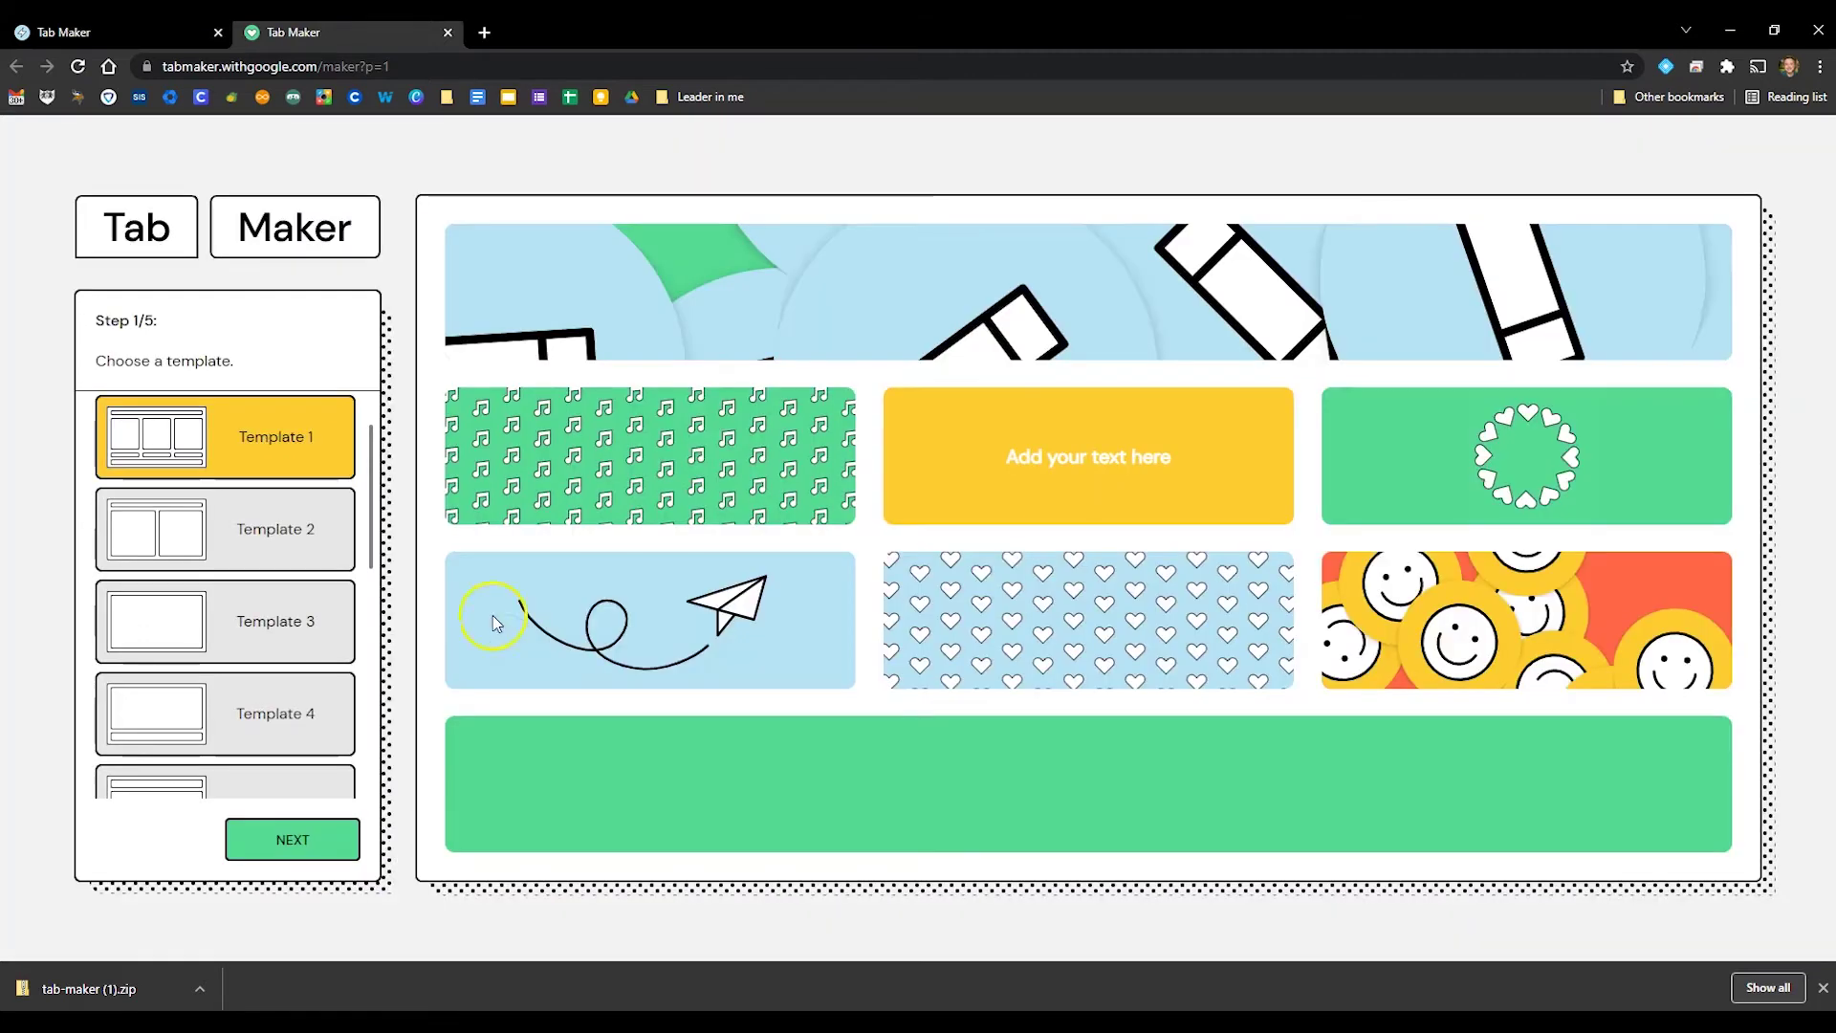
pyautogui.click(270, 524)
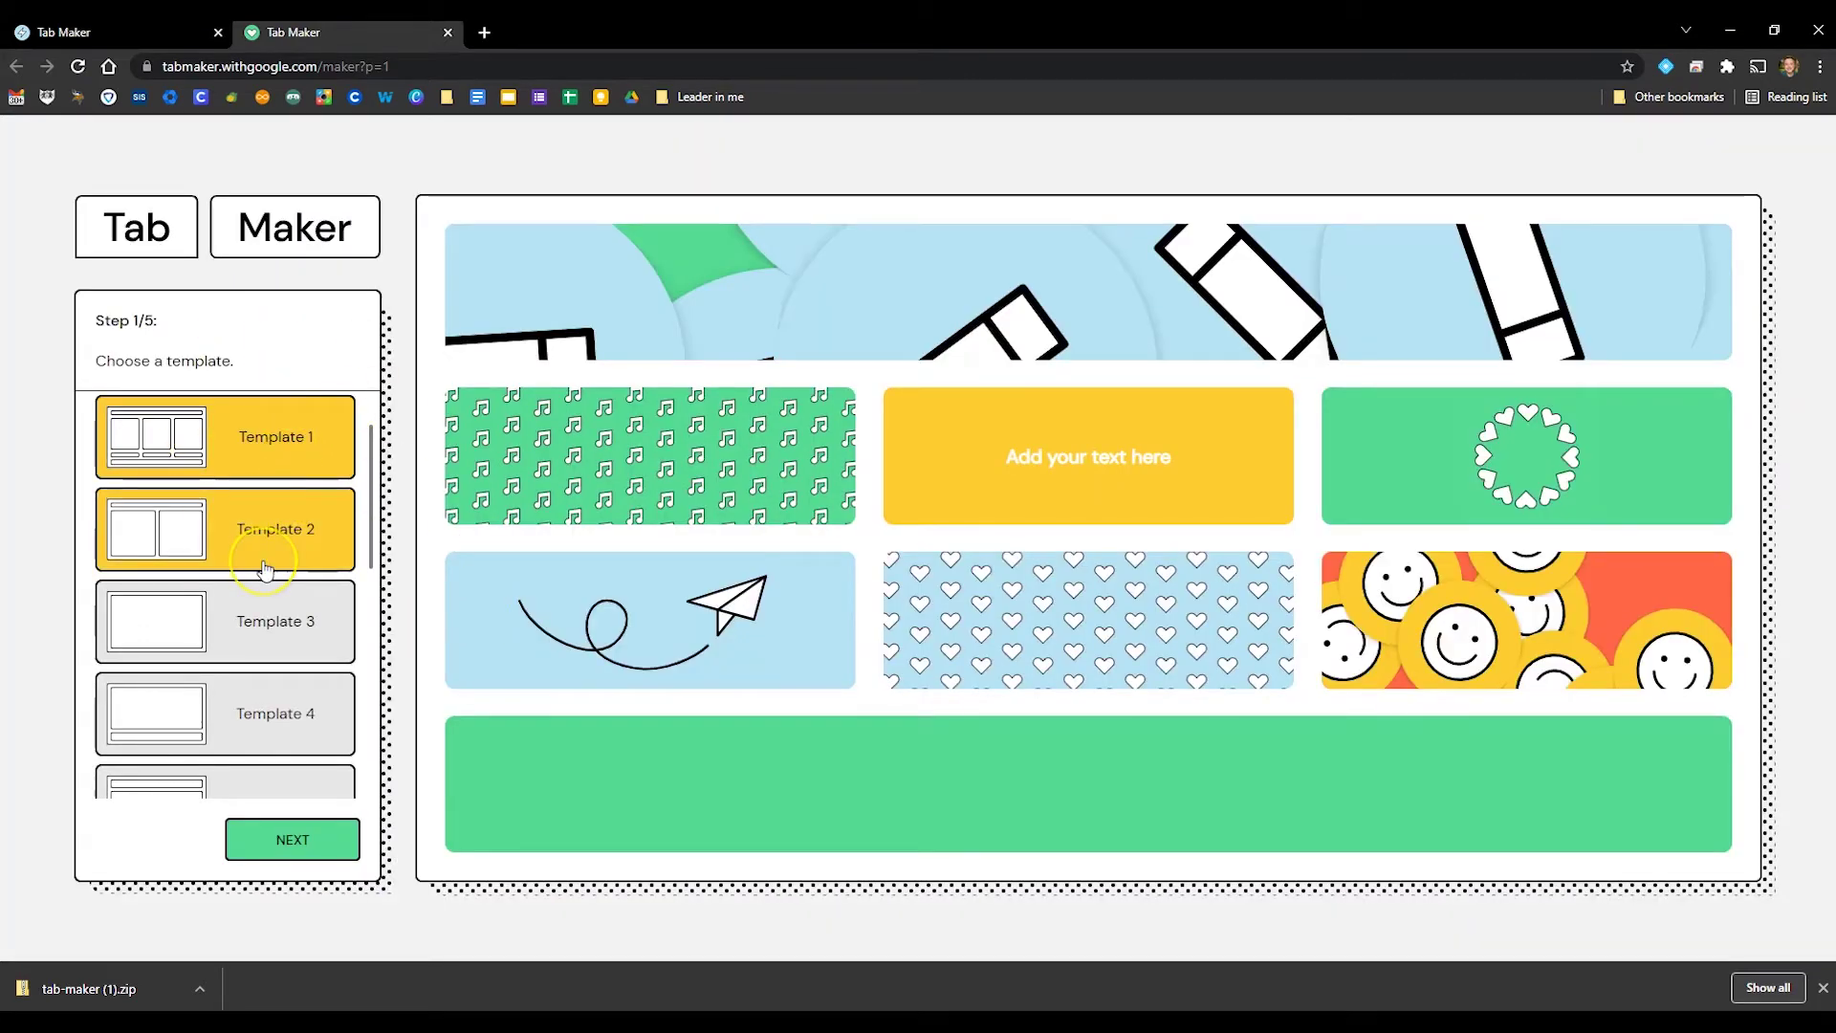
pyautogui.scroll(-6, 266, 569)
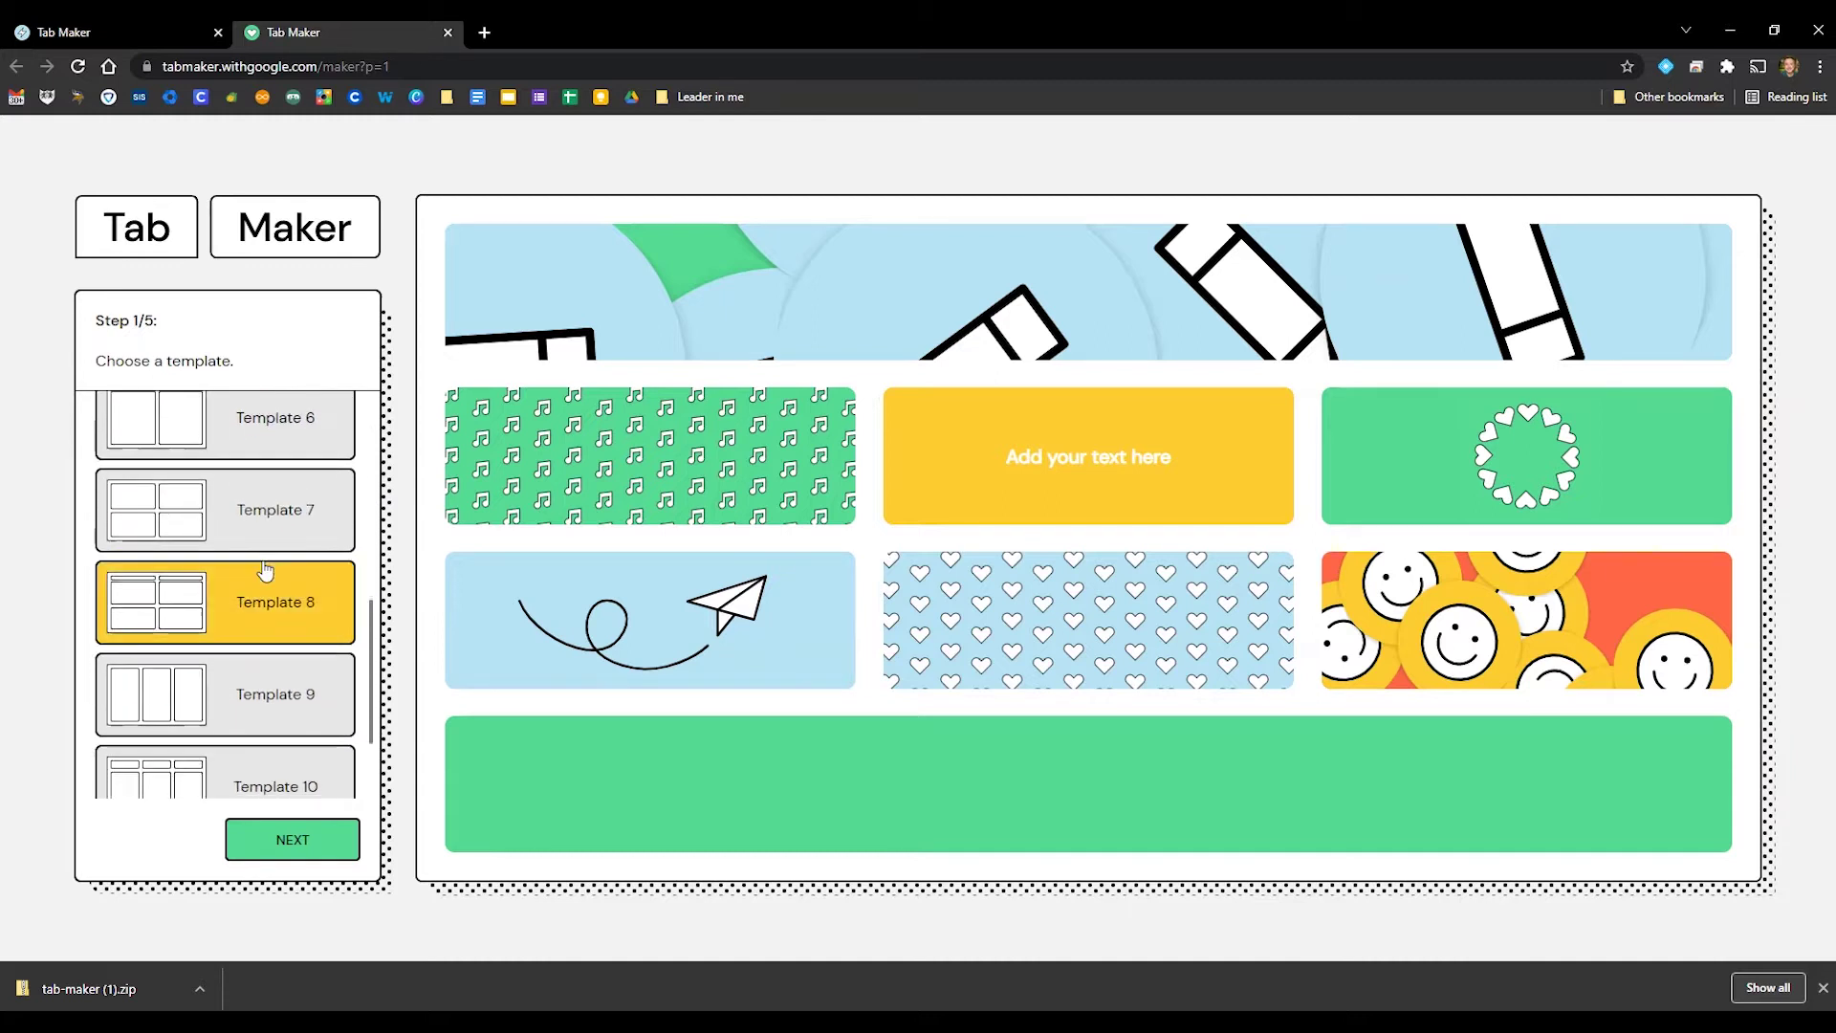
pyautogui.scroll(7, 266, 569)
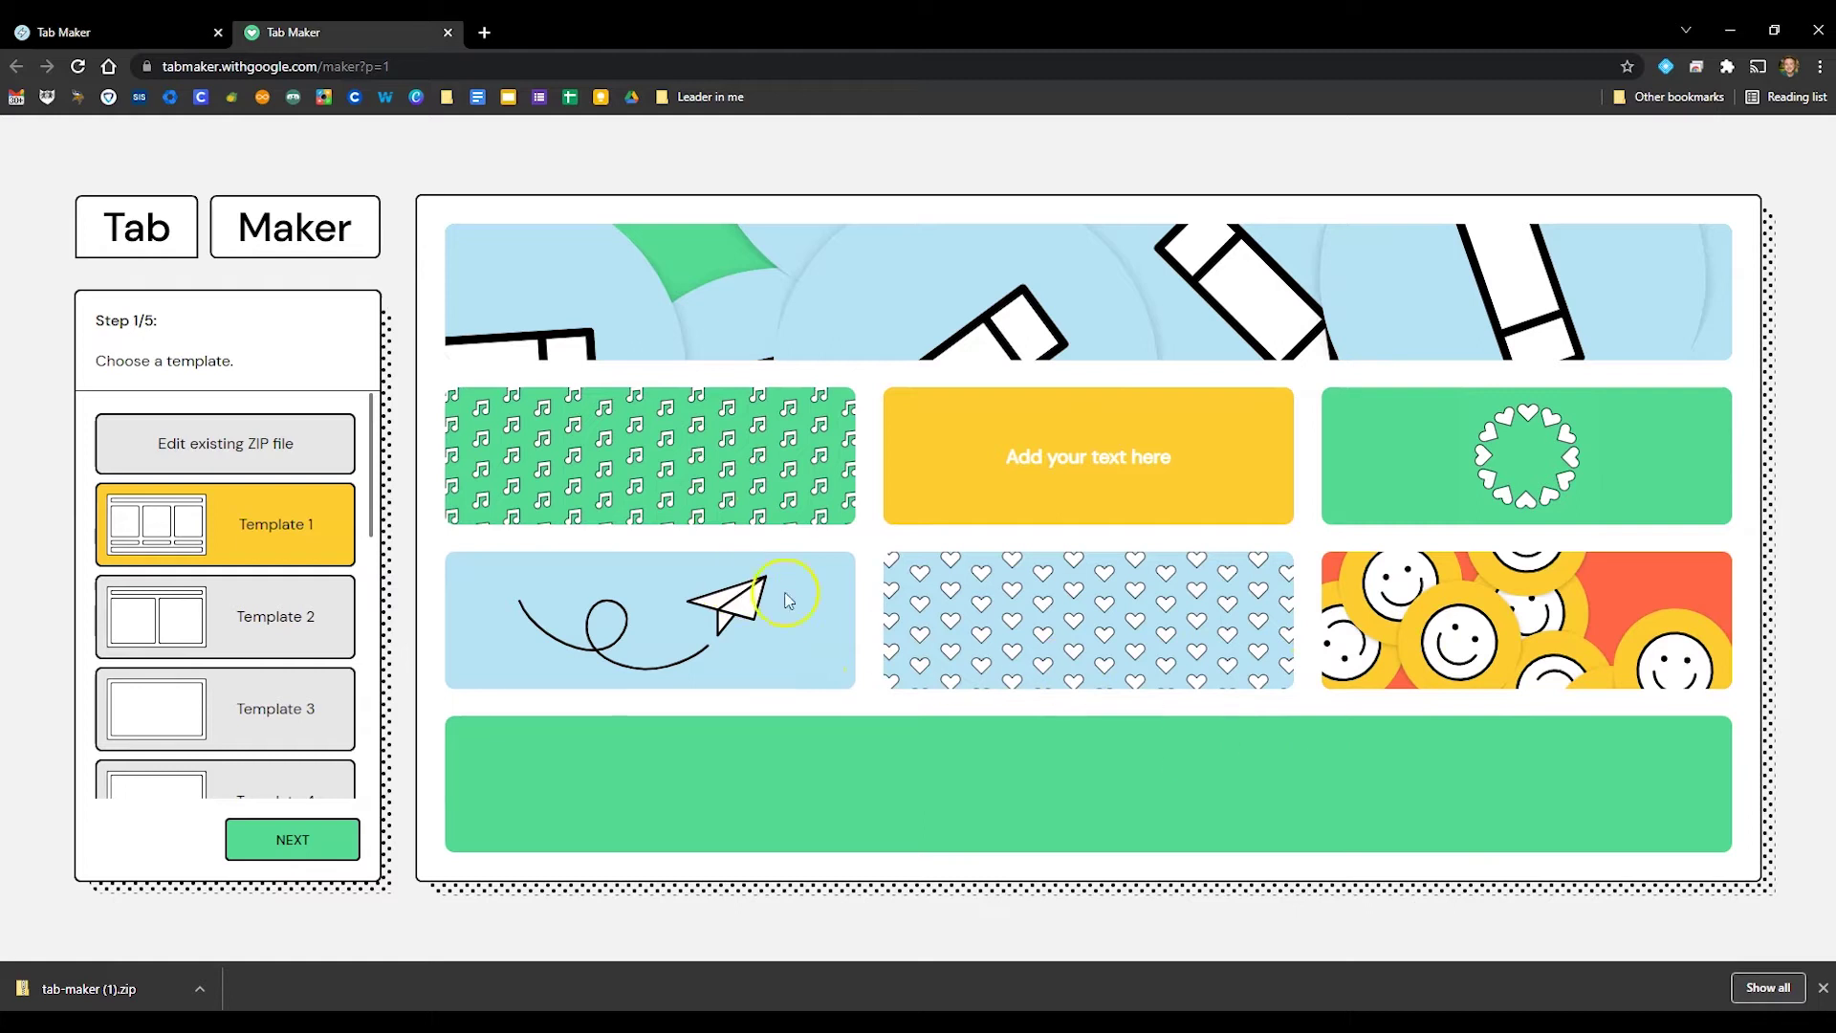
# Preview the Template 2 layout and look through the remaining templates
pyautogui.click(215, 617)
pyautogui.scroll(-2, 221, 618)
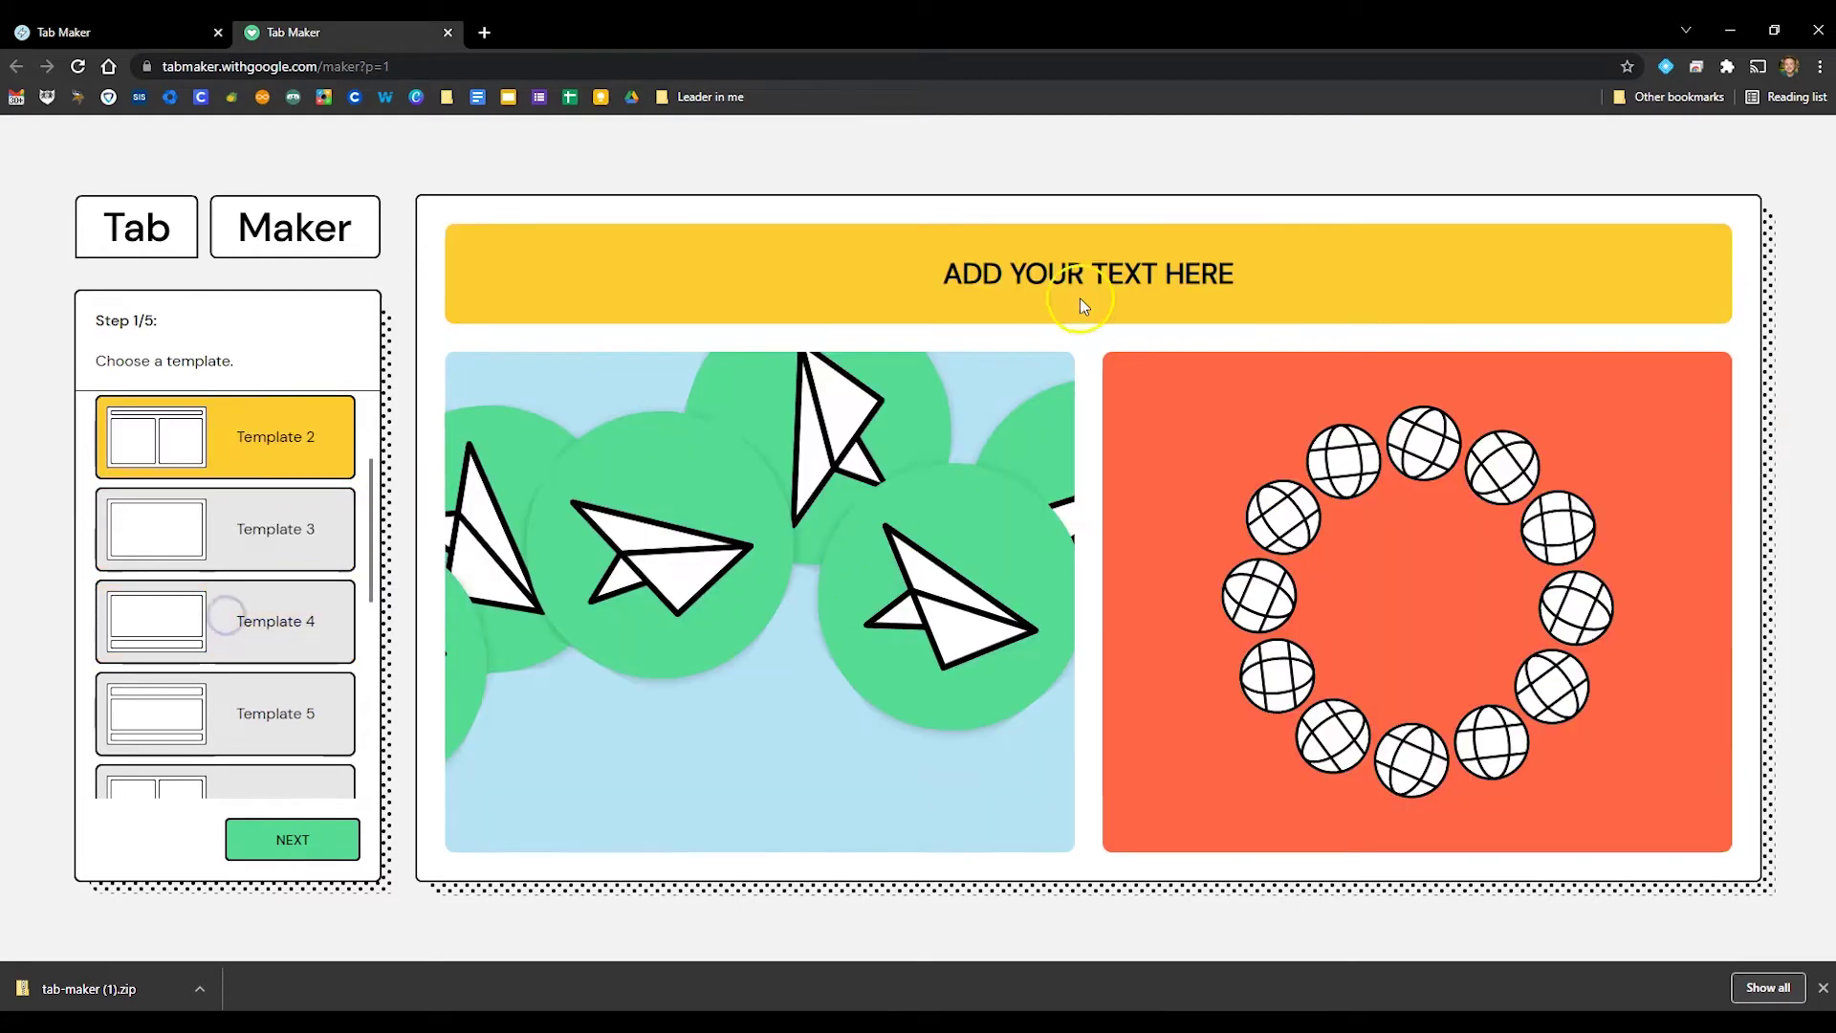
pyautogui.scroll(-4, 152, 636)
pyautogui.scroll(5, 160, 658)
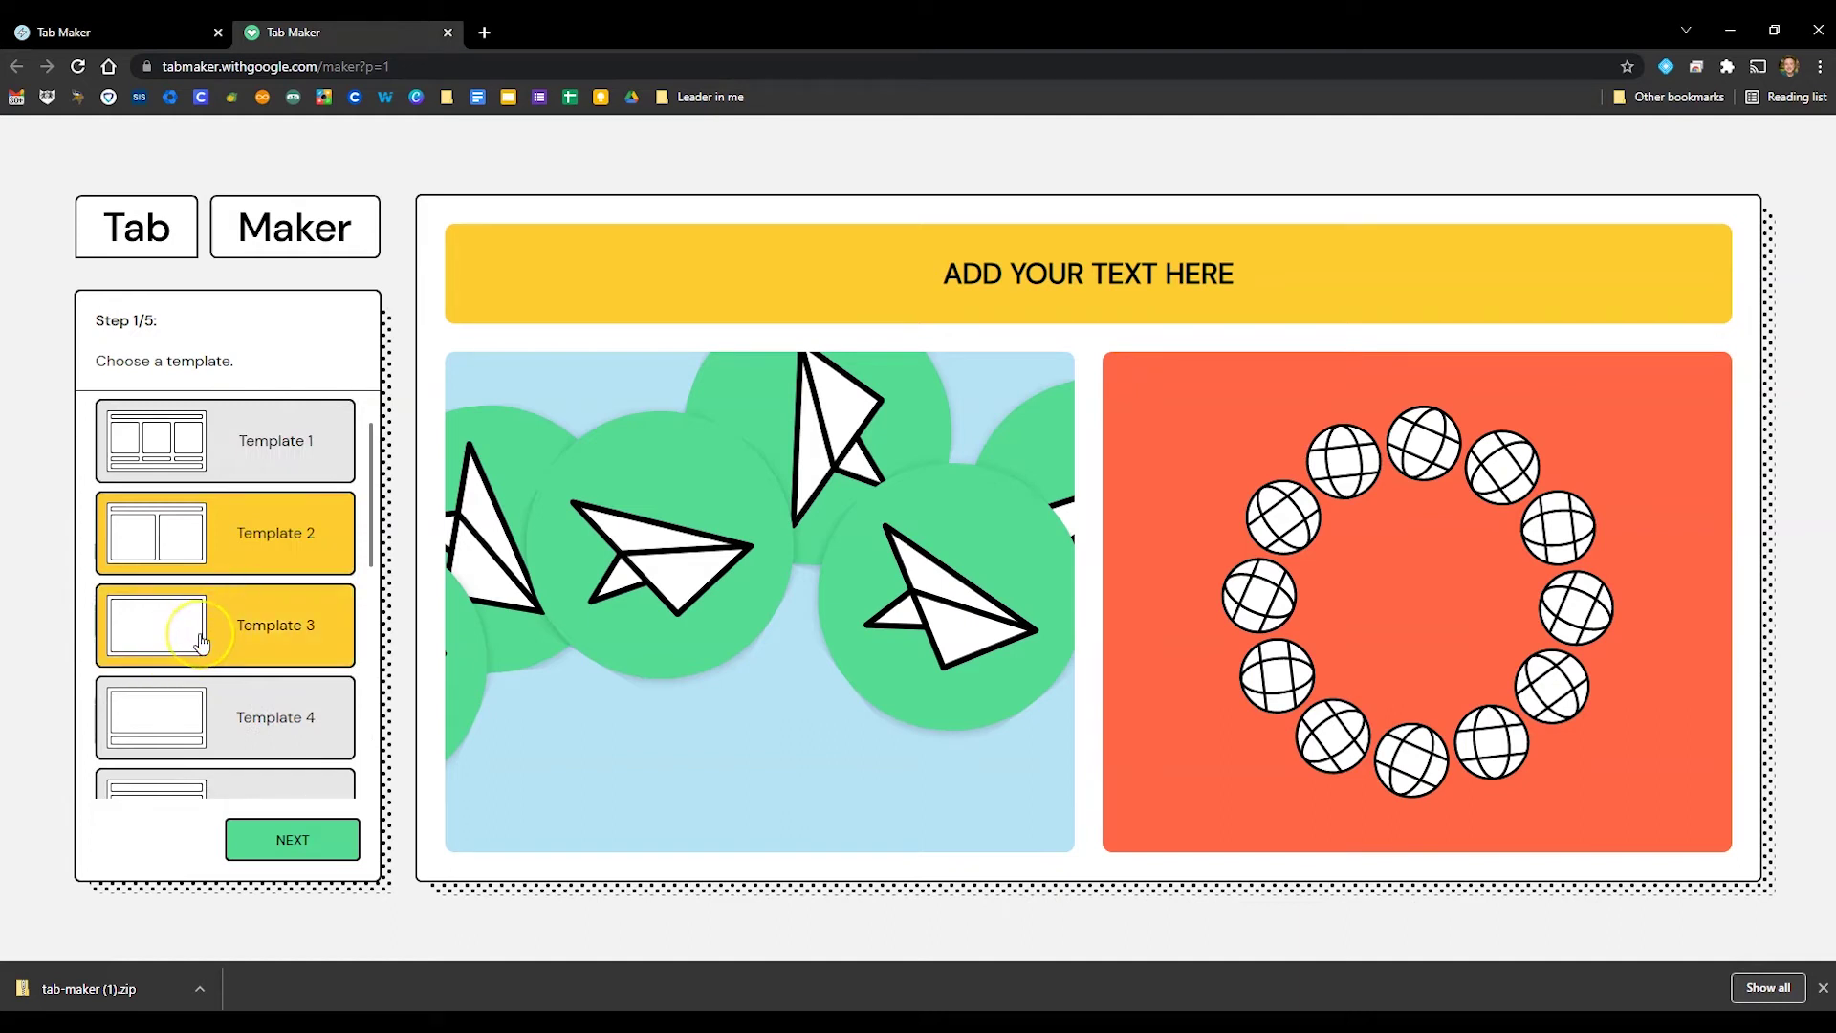
pyautogui.scroll(-3, 201, 642)
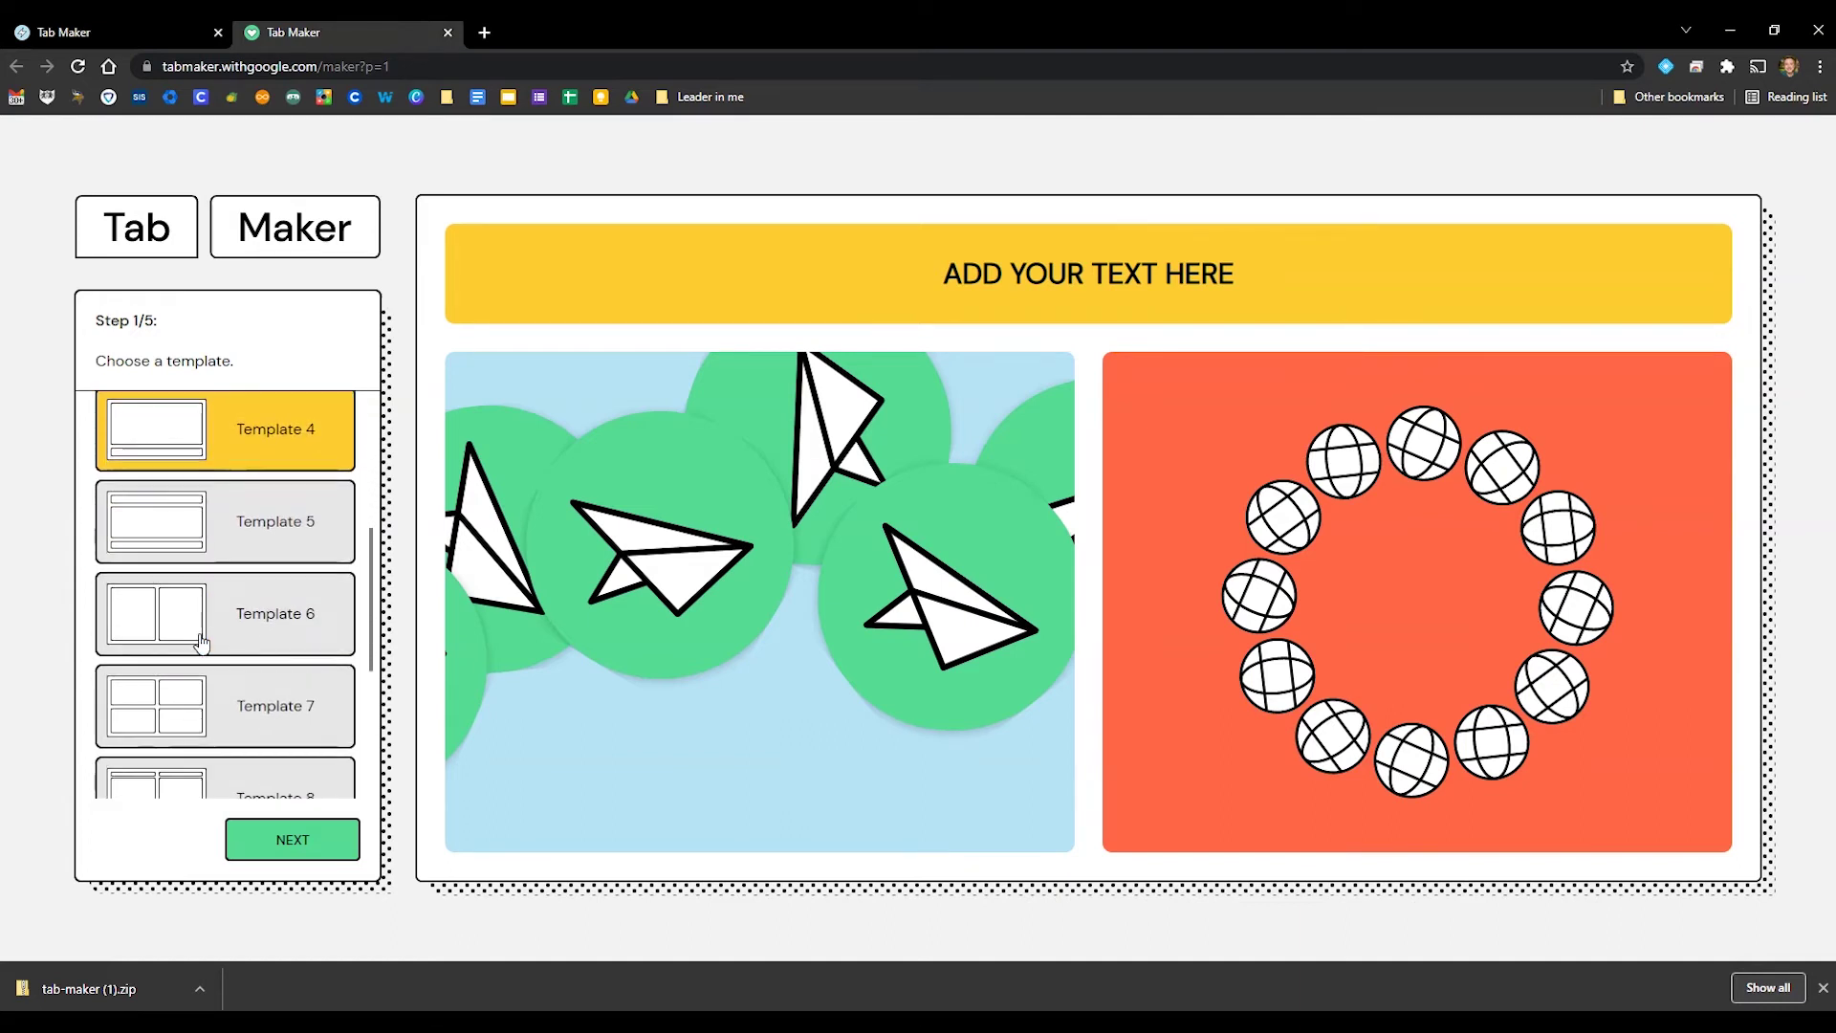
# Choose Template 6 and open its Google Sheet for adding your own content
pyautogui.click(201, 641)
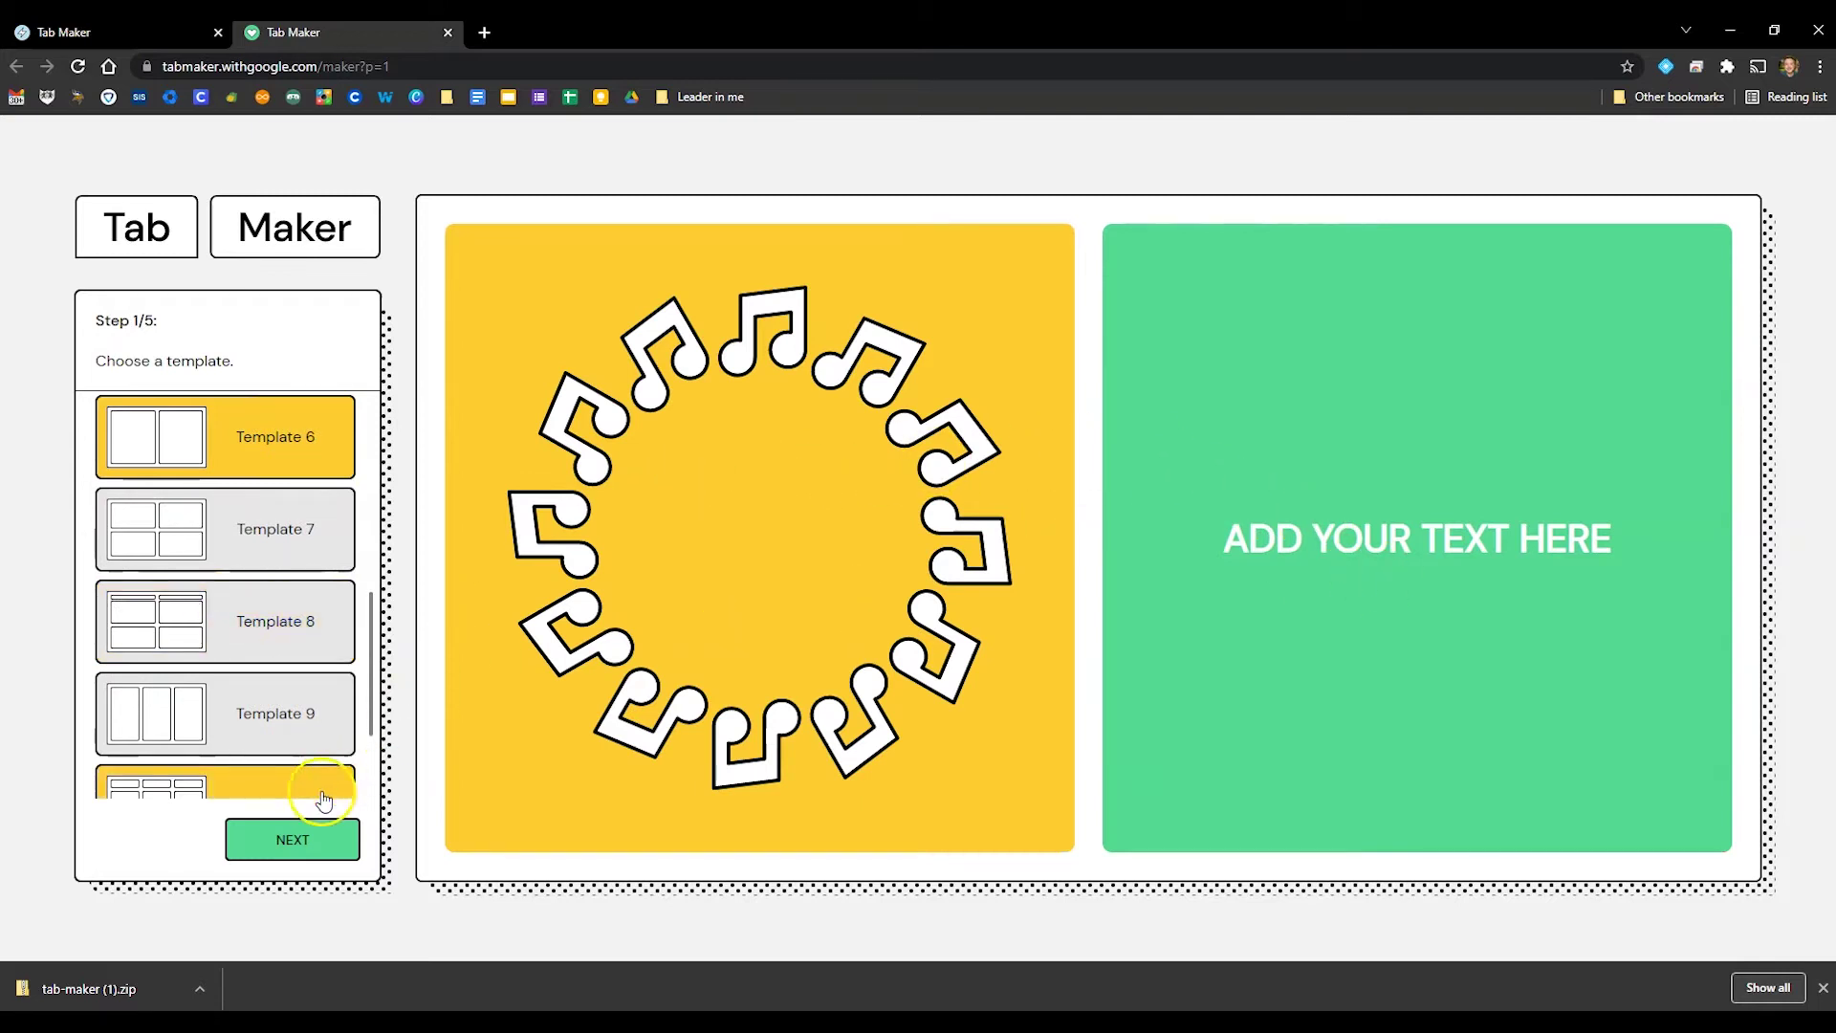
pyautogui.click(292, 840)
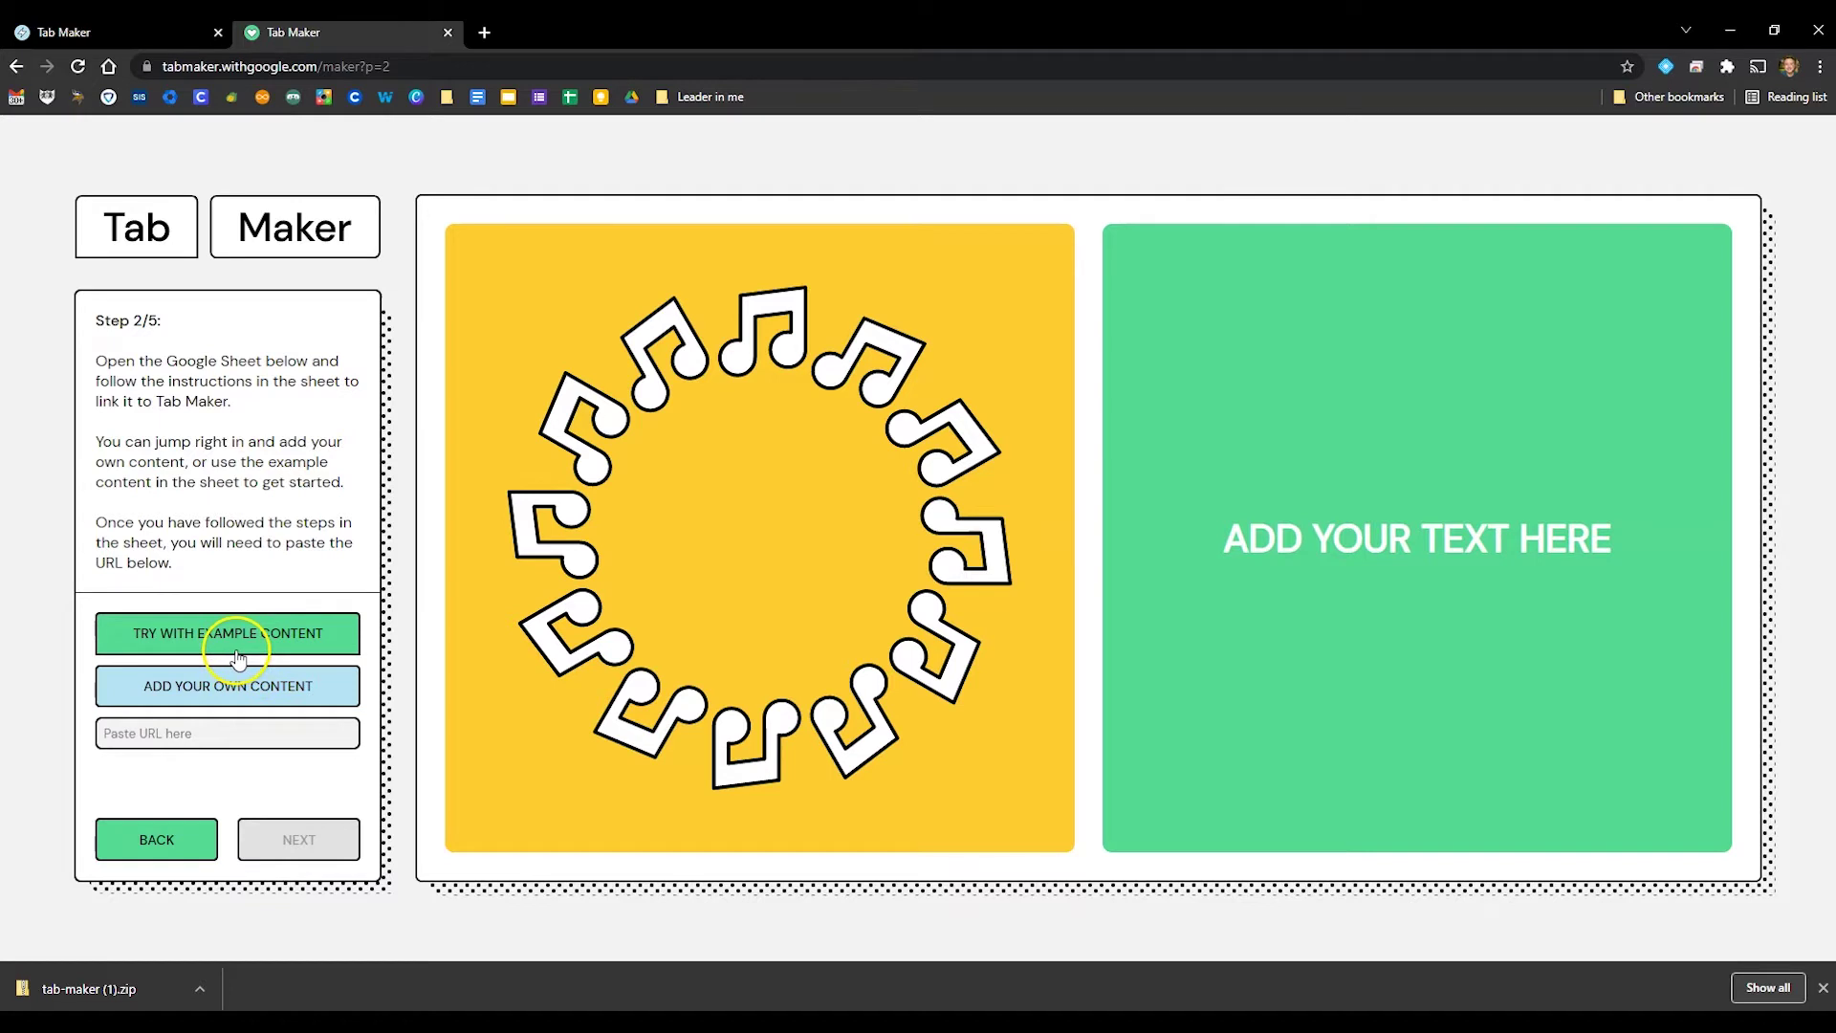
pyautogui.click(228, 697)
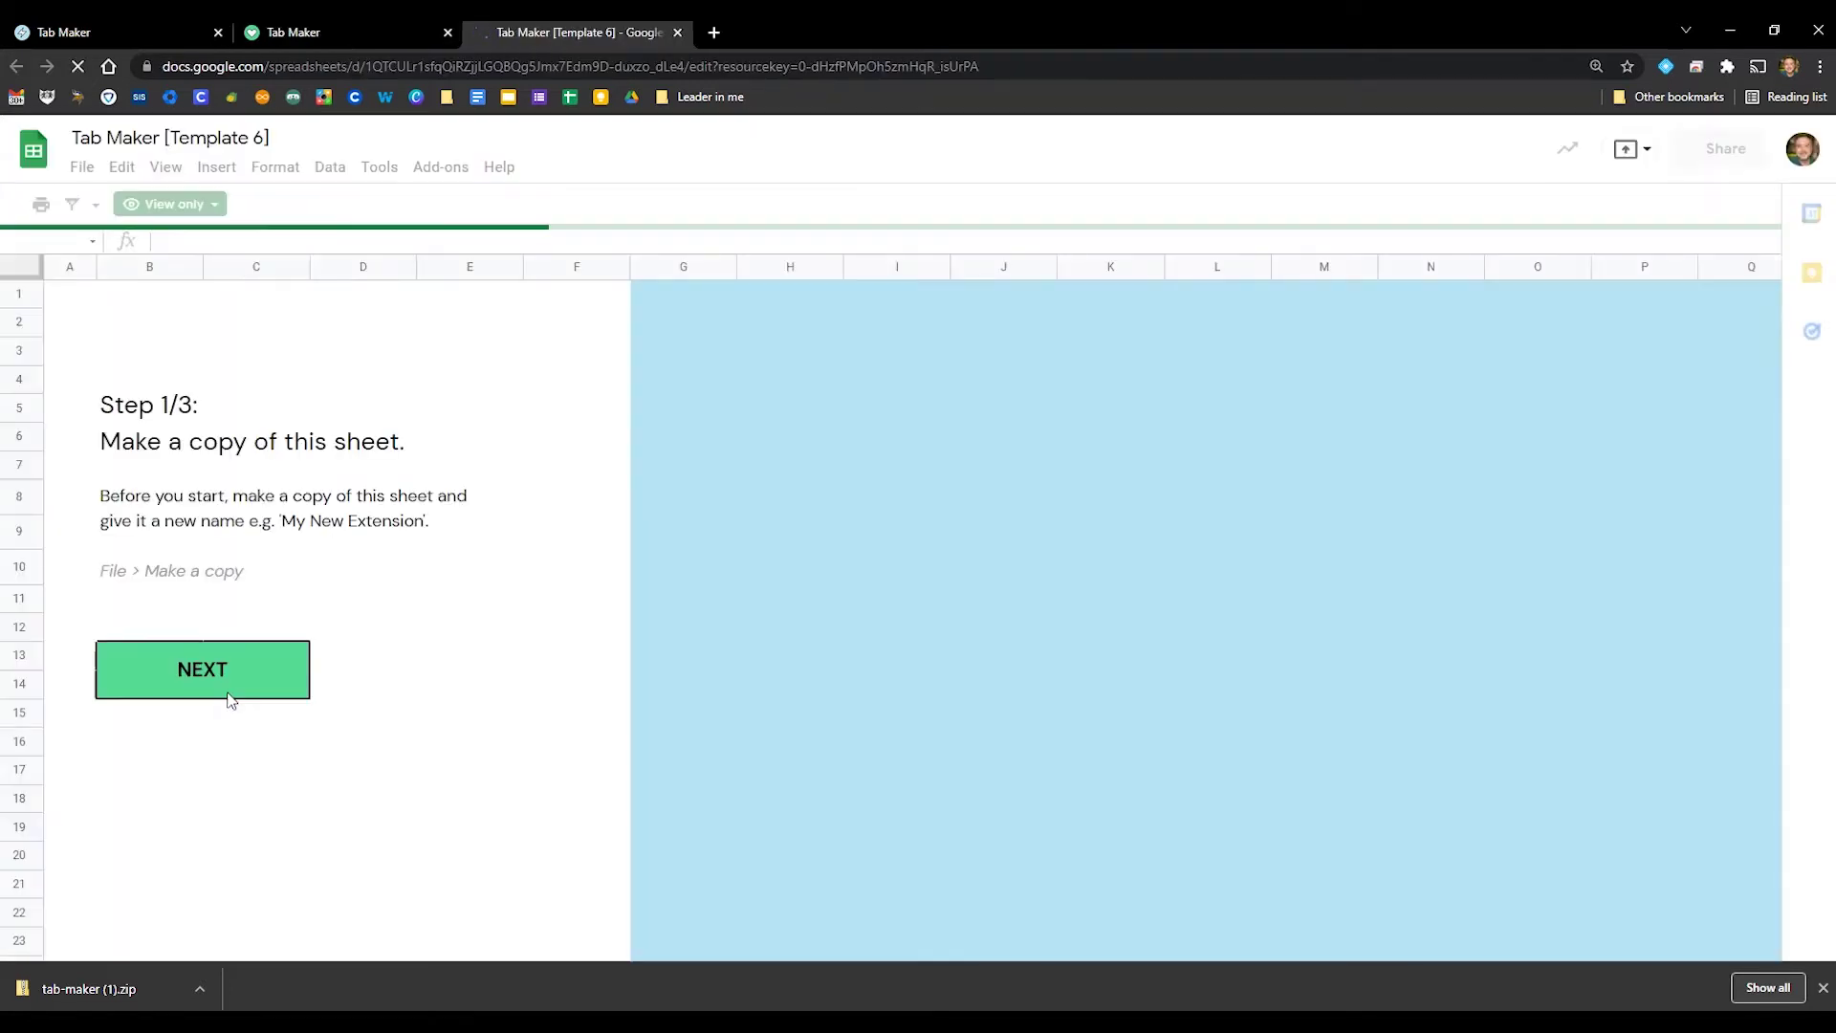
# Make a copy of the template sheet named "7 habits 2" and close the original sheet
pyautogui.click(210, 475)
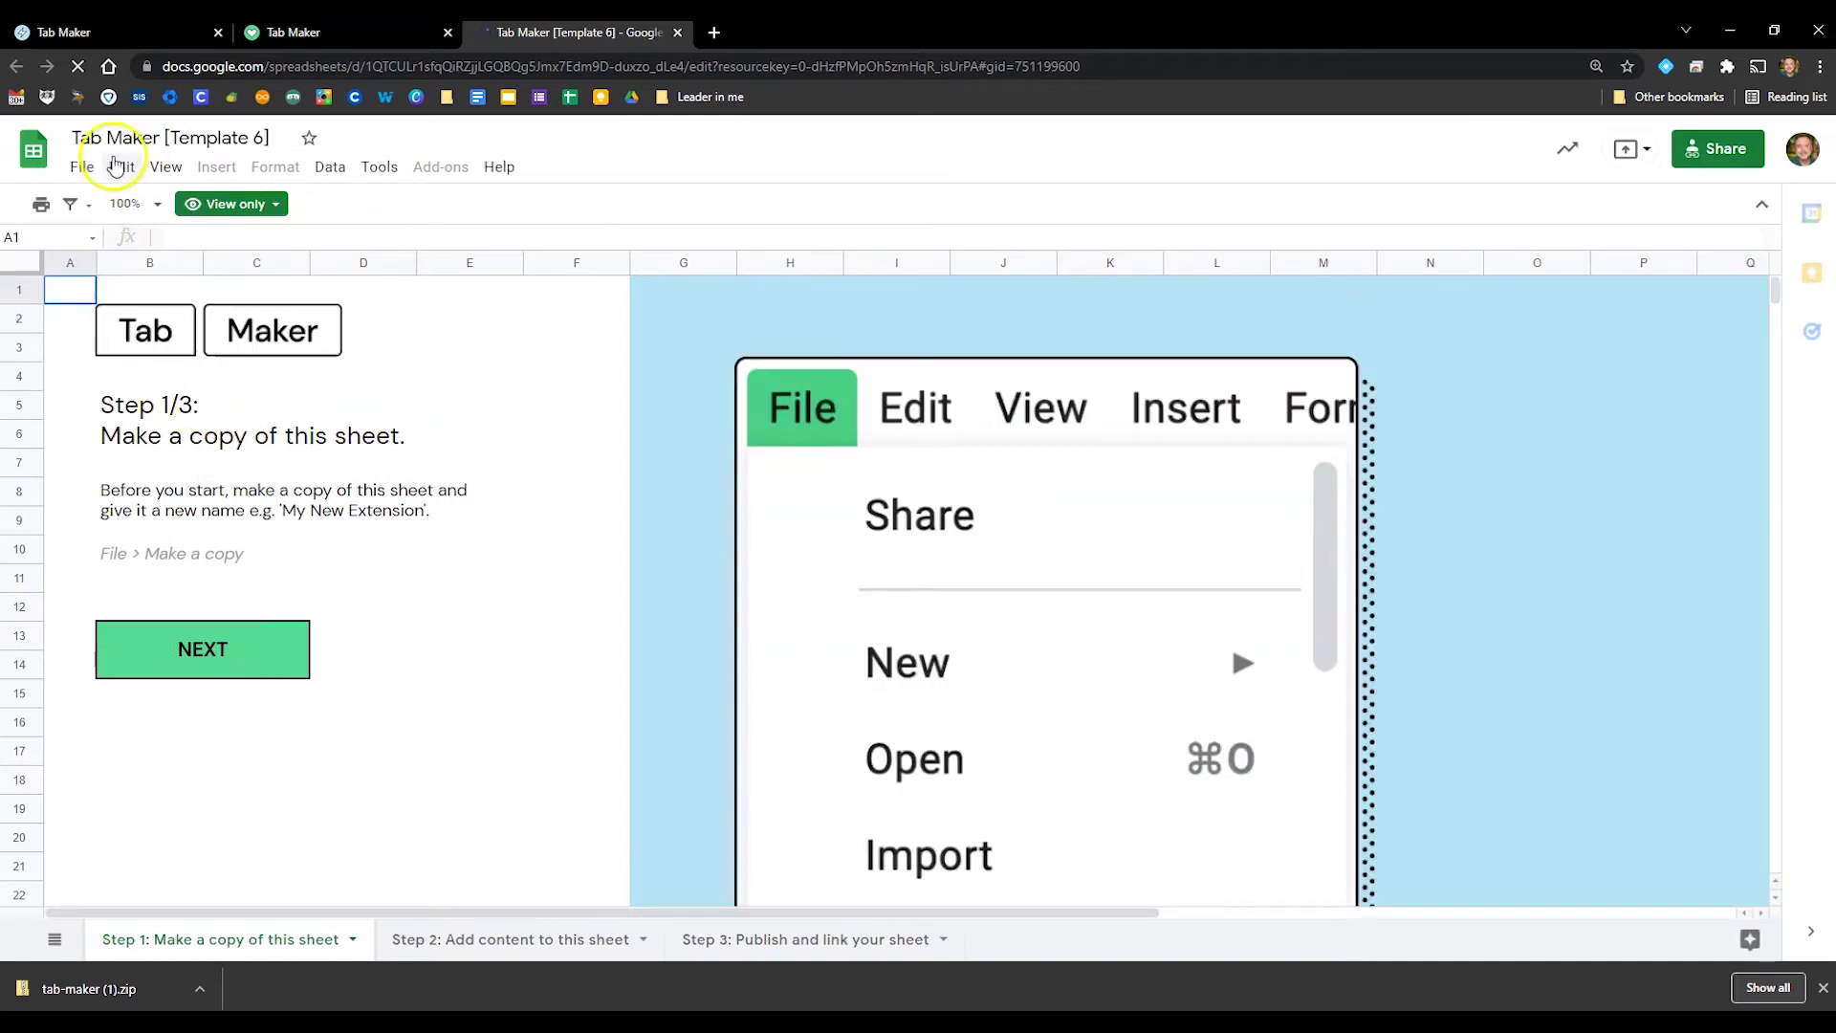
pyautogui.click(81, 166)
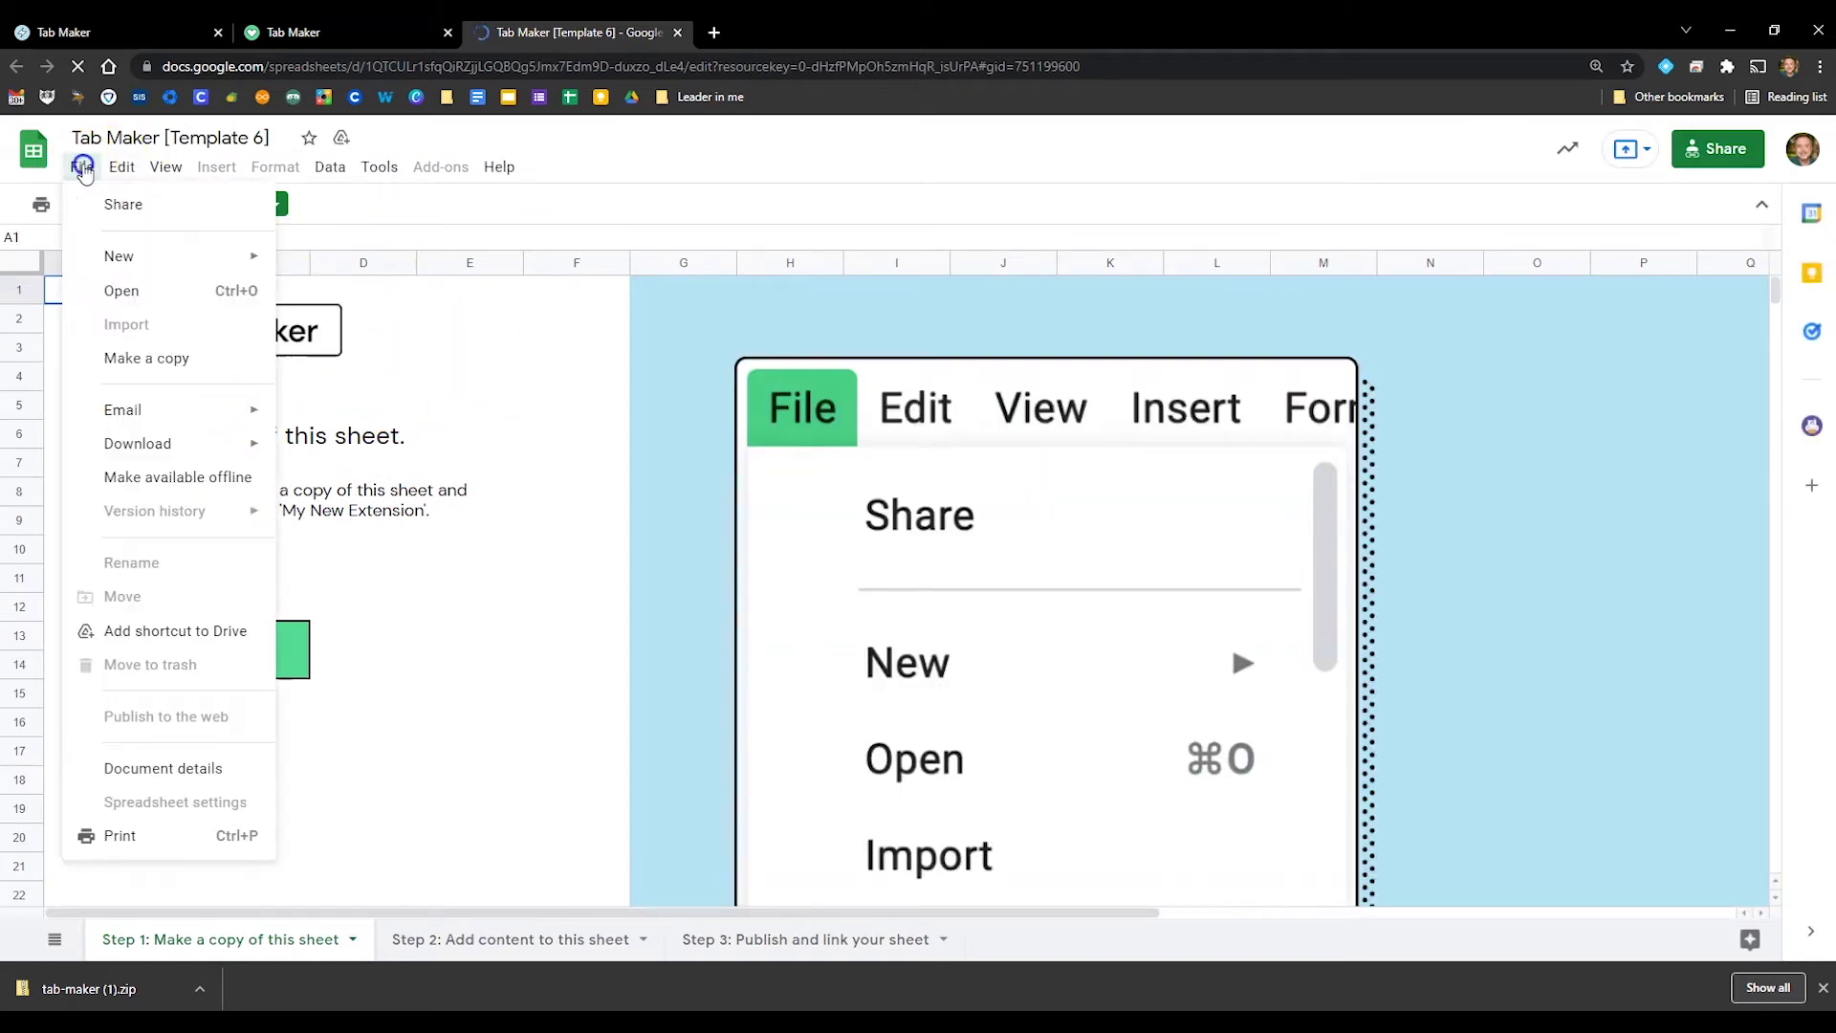
pyautogui.click(181, 375)
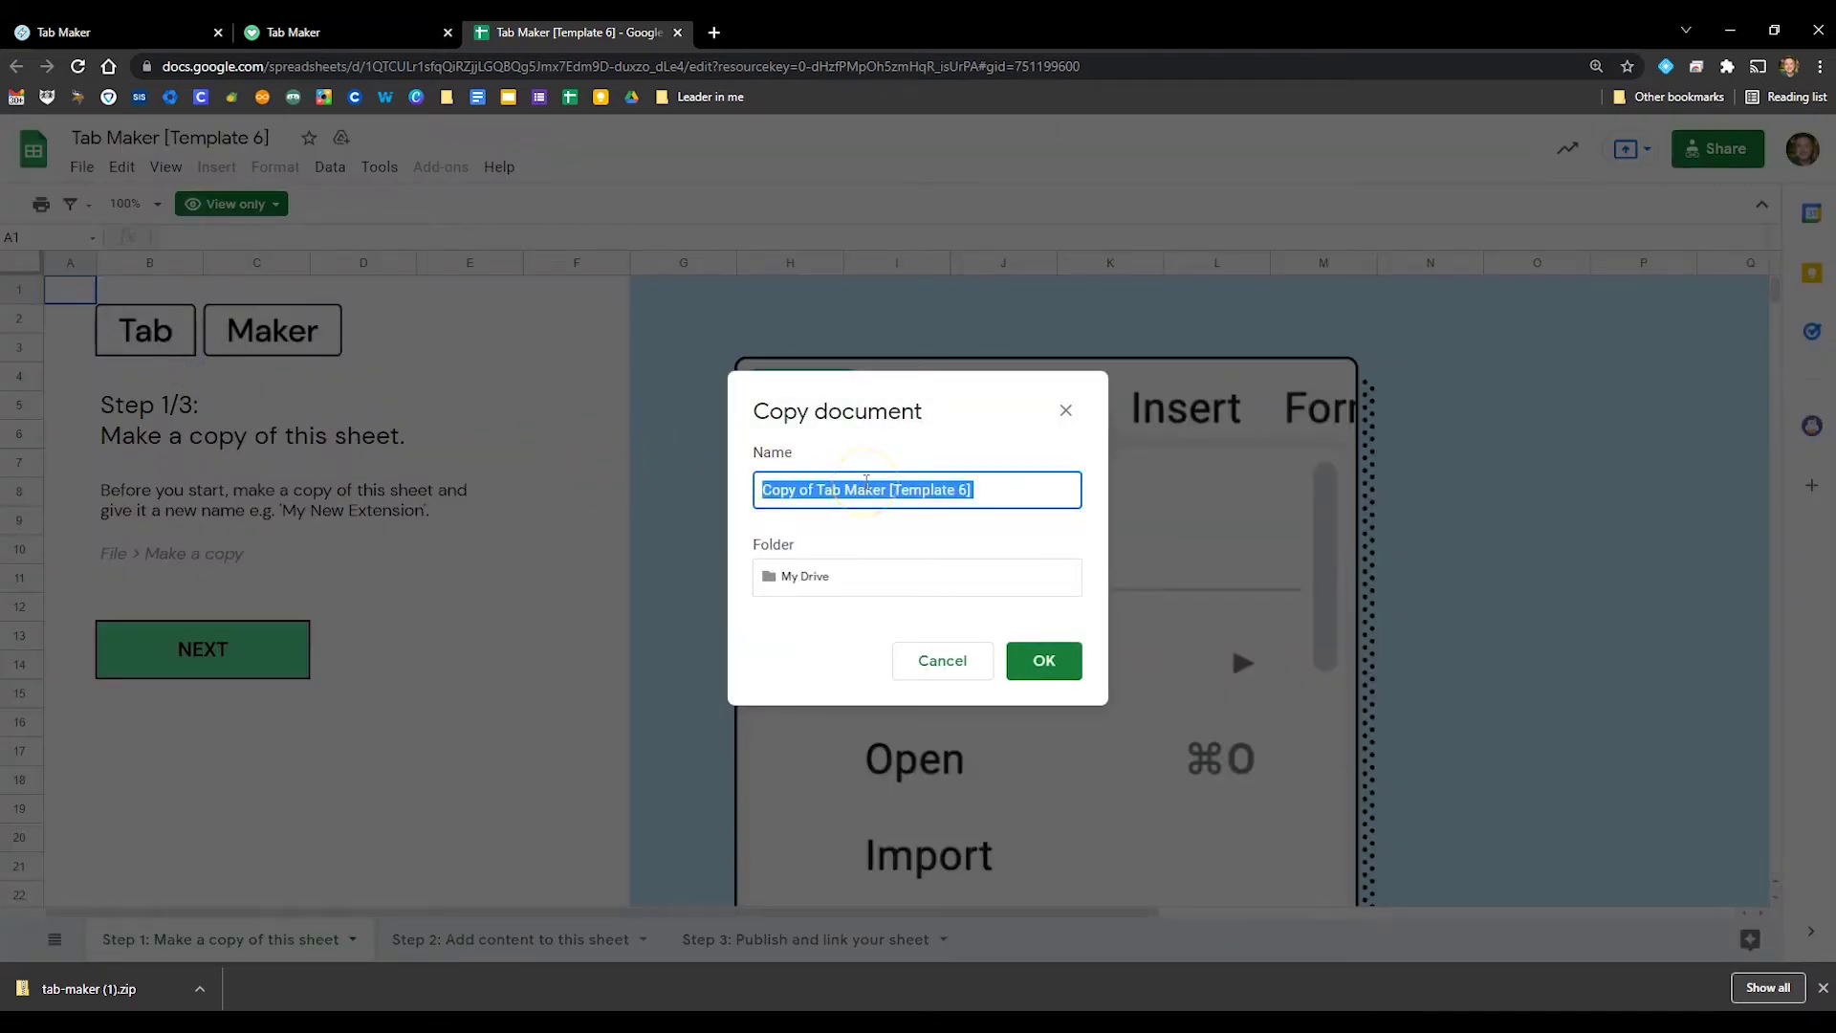
pyautogui.write('& habits 2')
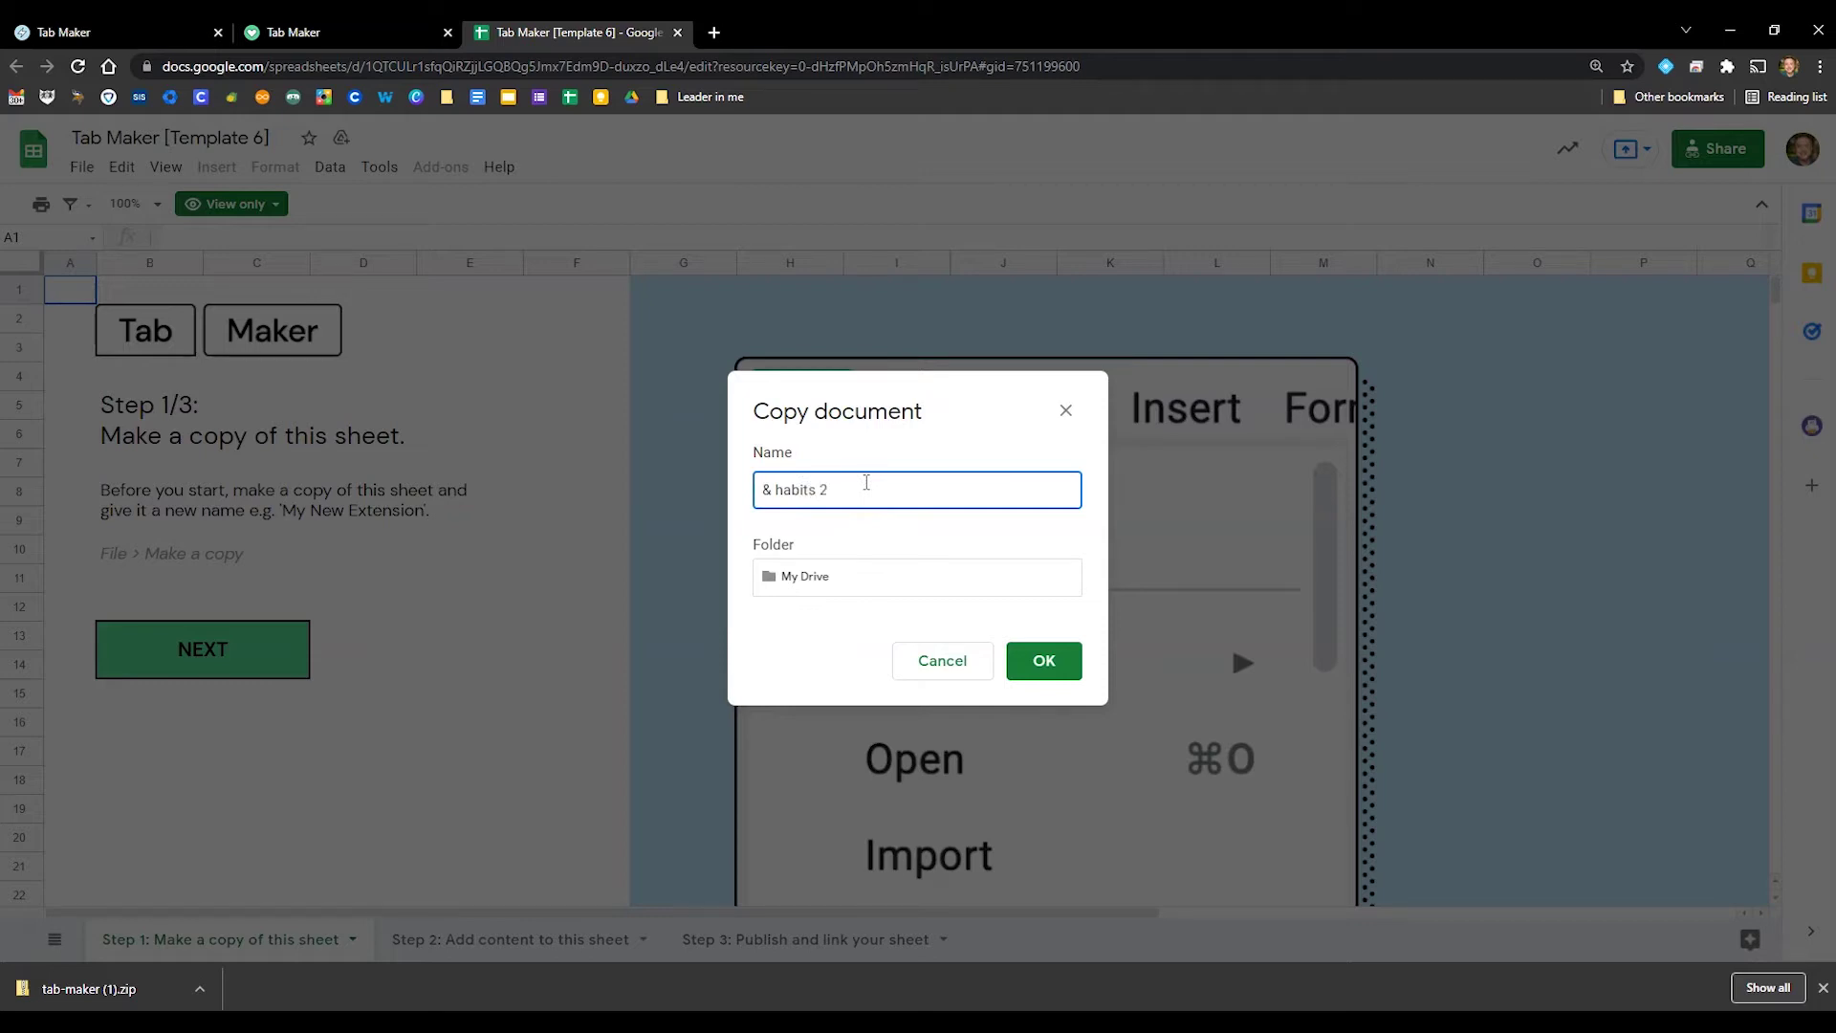
pyautogui.click(775, 487)
pyautogui.press('BackSpace')
pyautogui.write('7')
pyautogui.click(1046, 658)
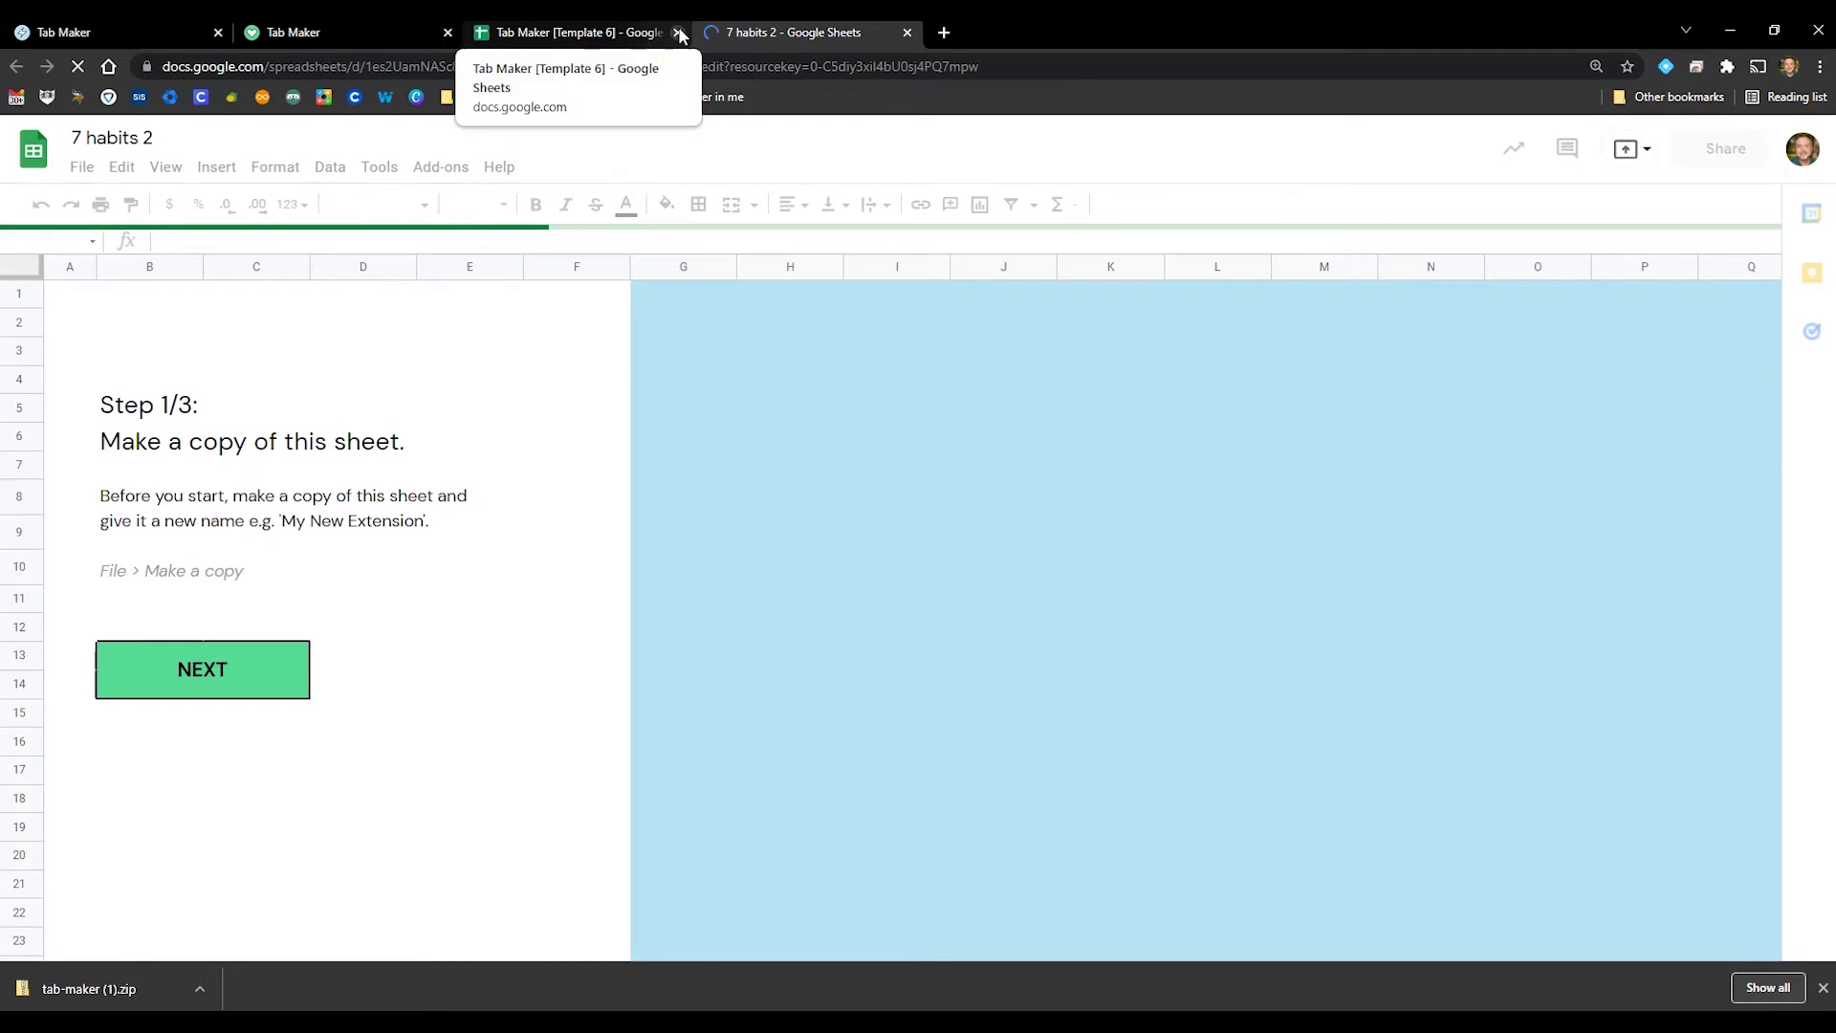
pyautogui.click(679, 34)
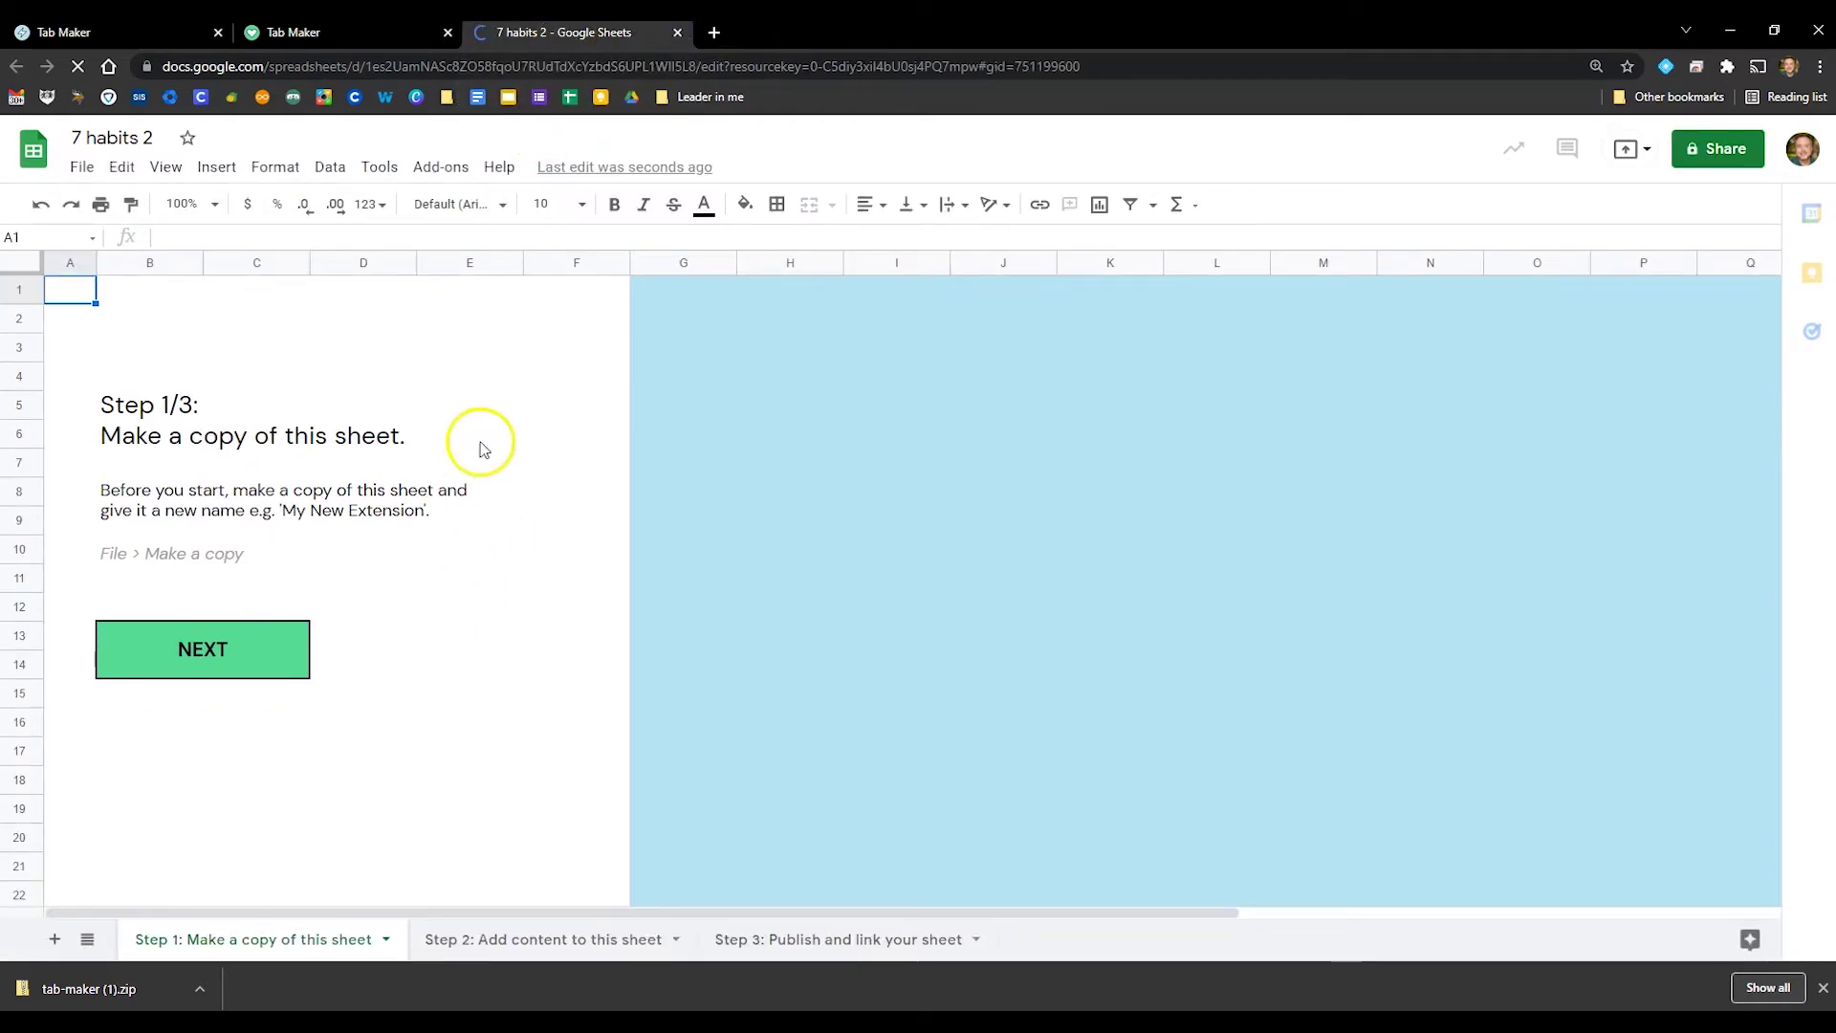
# Go to the sheet's Step 2 content page and clear the sample Block 1 and Block 2 entries for Page 1 and Page 2
pyautogui.click(279, 656)
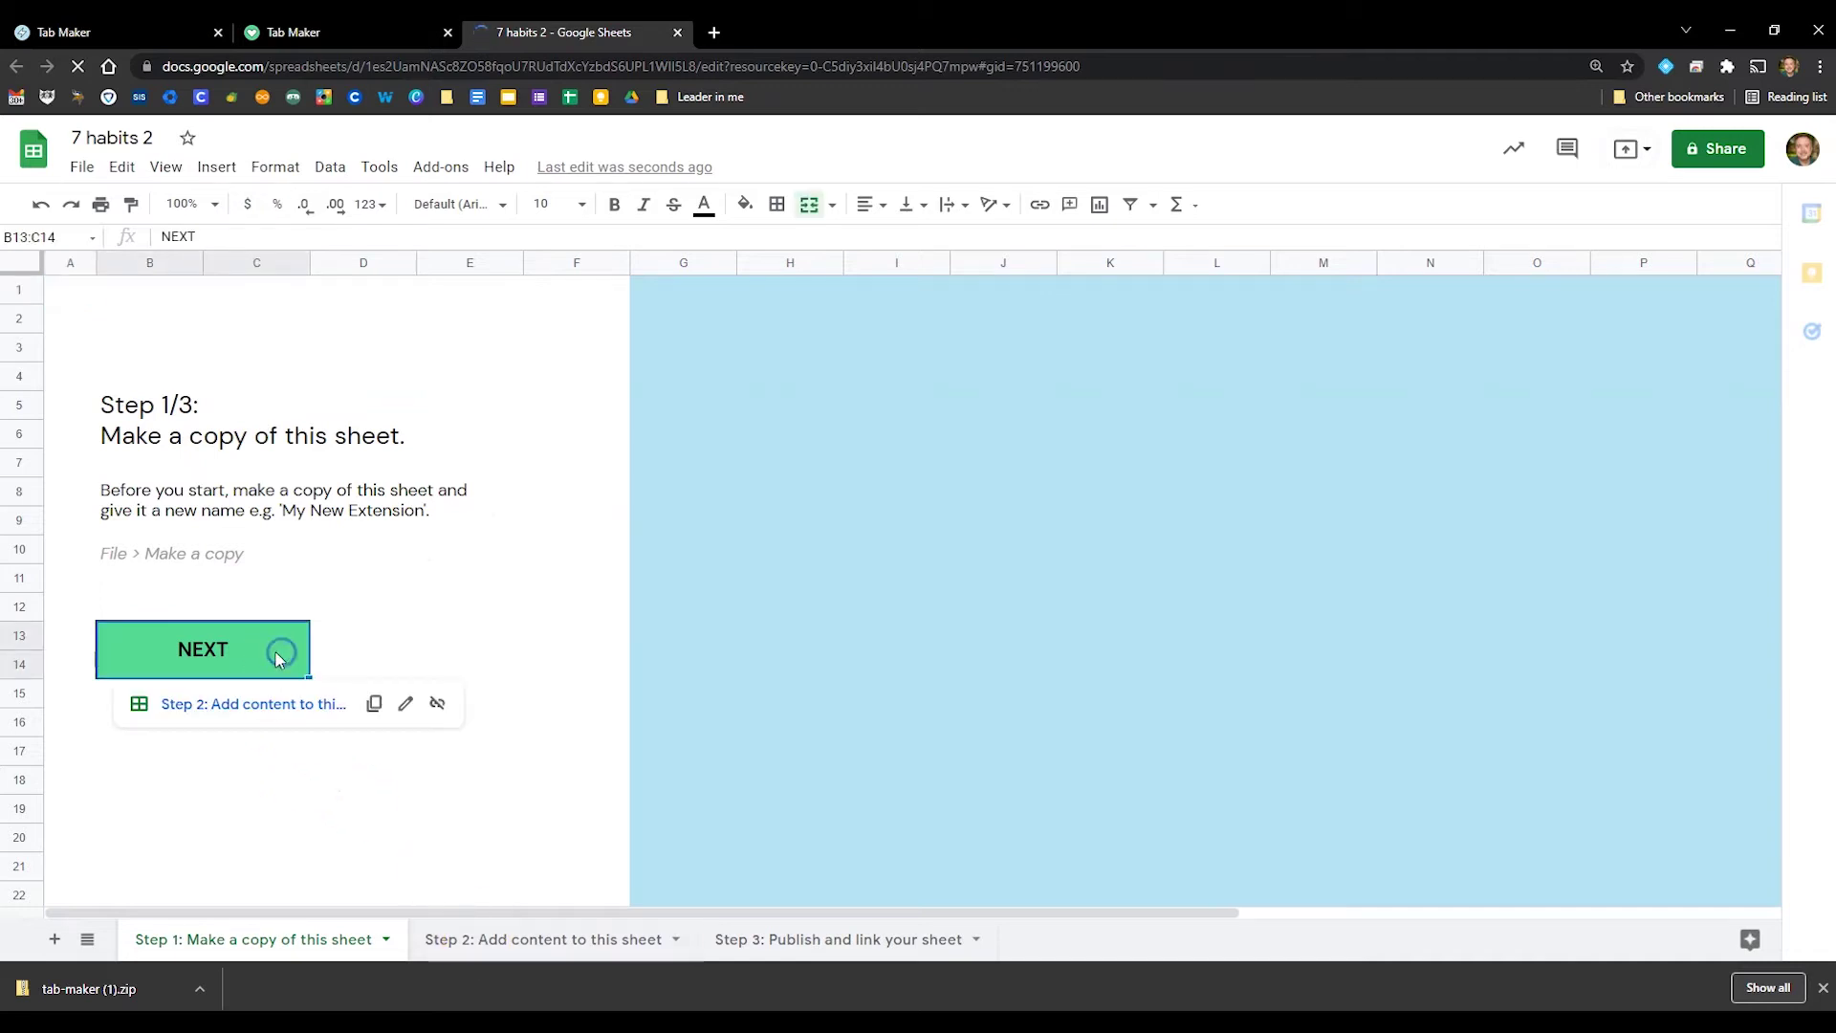
pyautogui.click(246, 715)
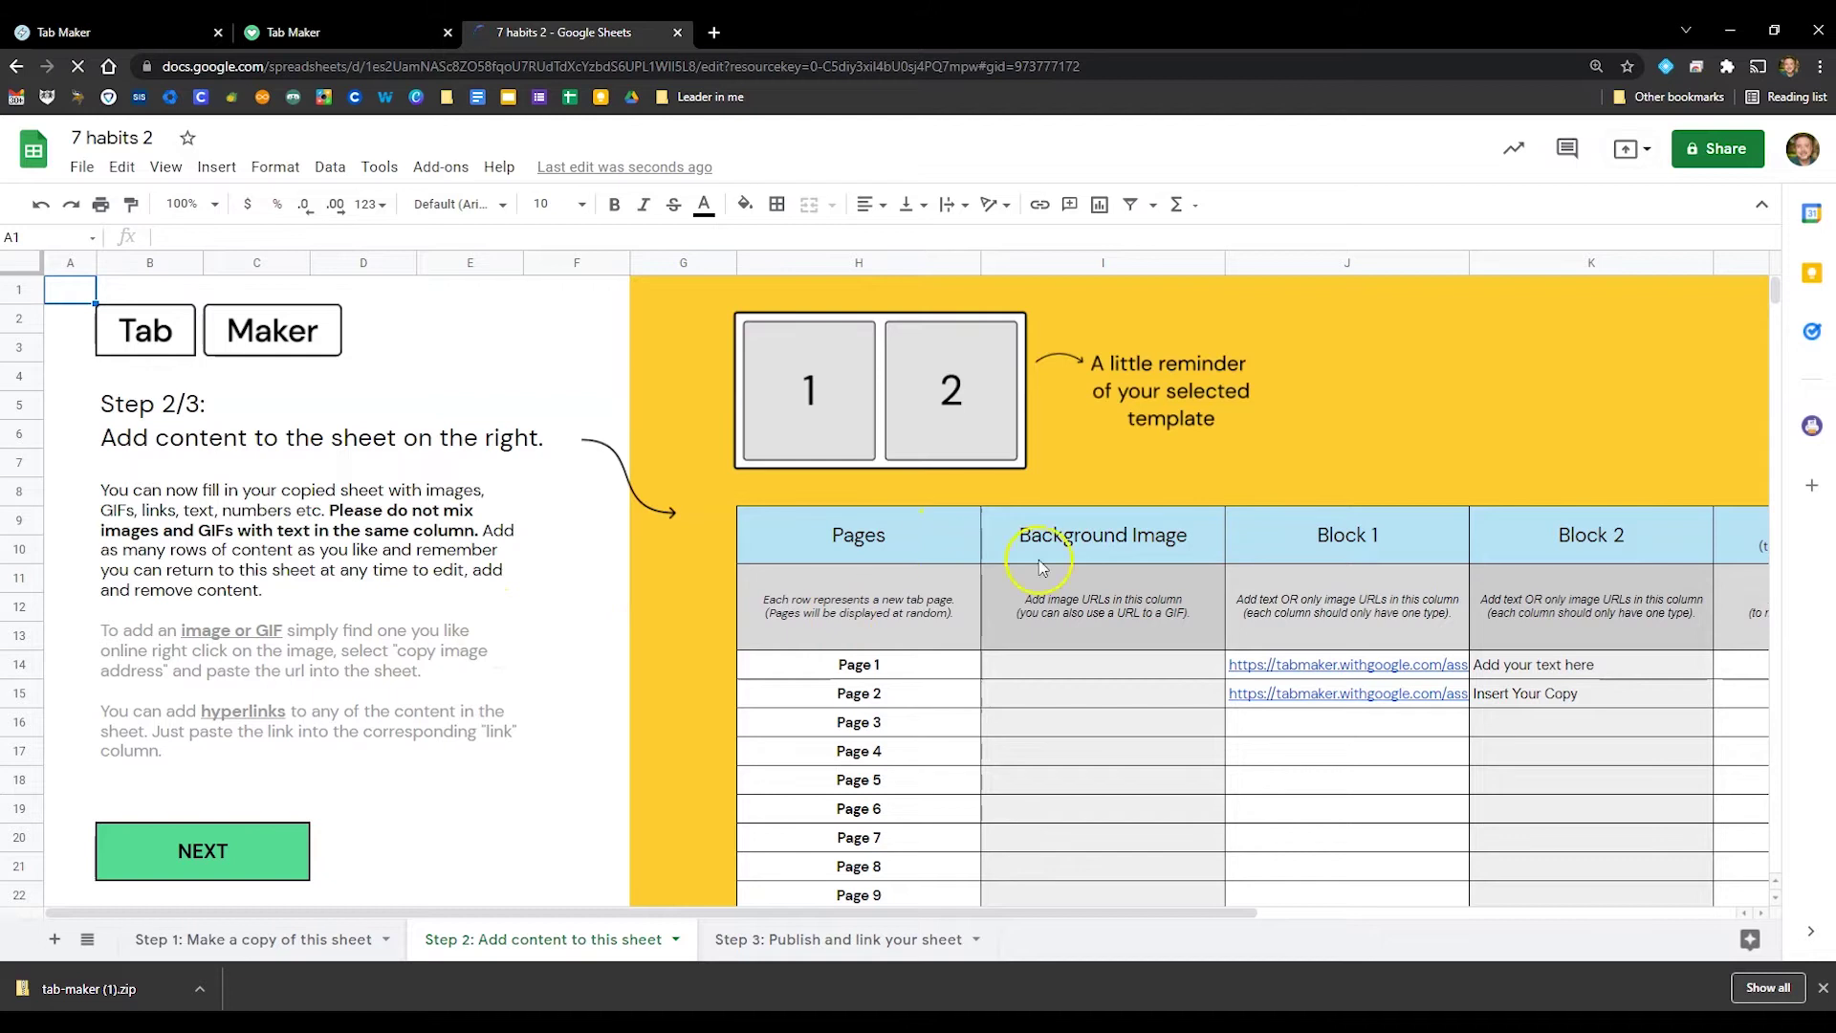
pyautogui.moveTo(1666, 669); pyautogui.dragTo(1336, 697)
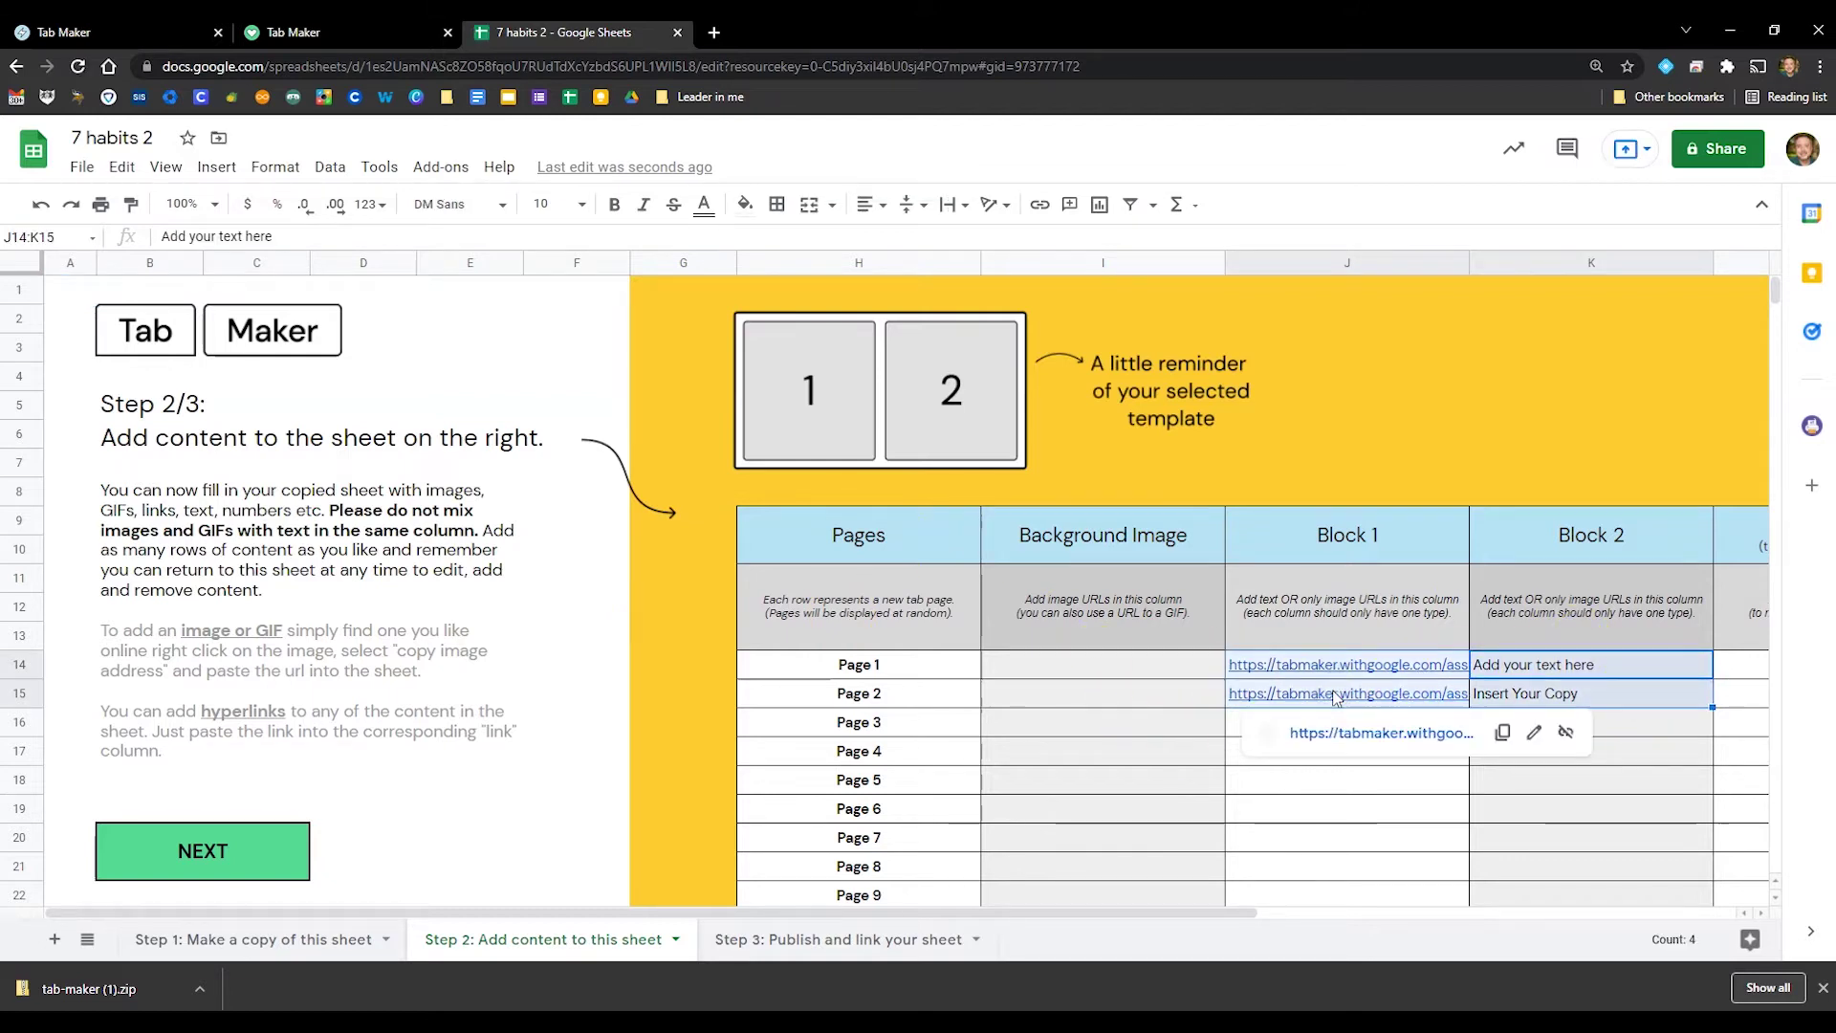
pyautogui.press('Delete')
# Examine the content table's block and link columns and go through the rows from Page 1 to Page 6
pyautogui.moveTo(1112, 916); pyautogui.dragTo(1520, 920)
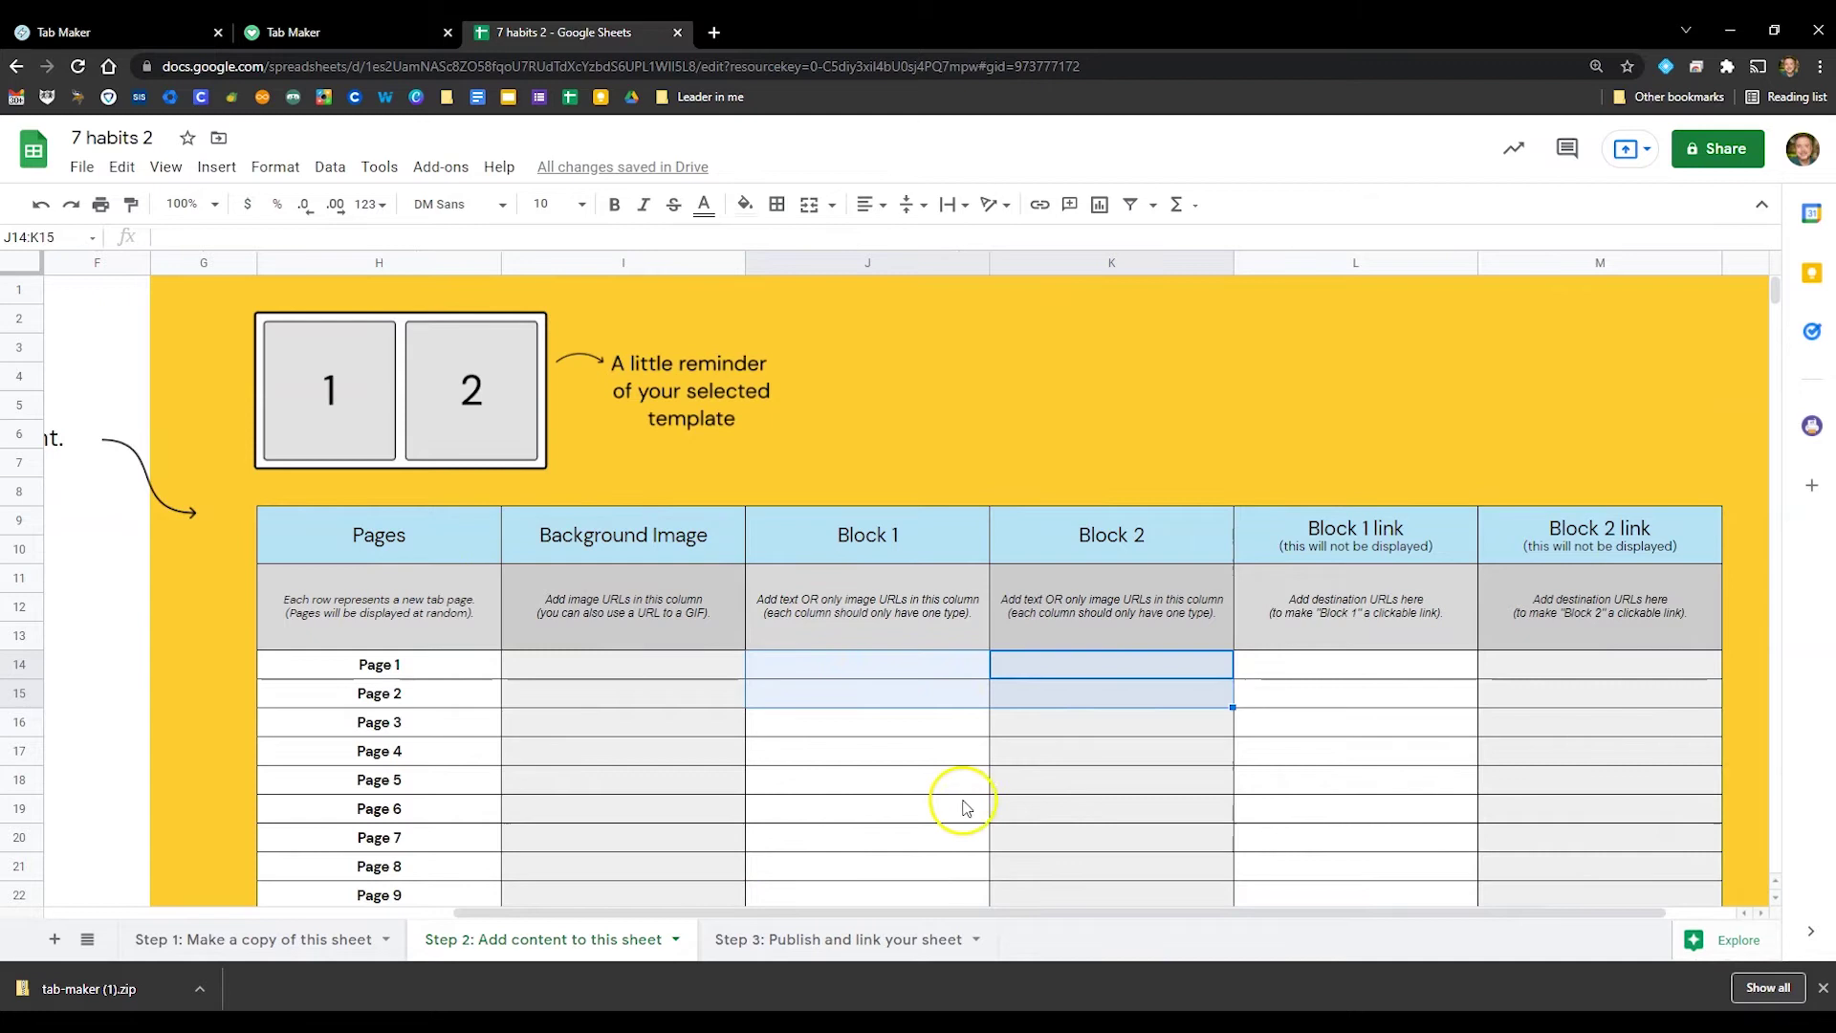
pyautogui.click(406, 668)
pyautogui.click(409, 694)
pyautogui.click(413, 723)
pyautogui.click(407, 760)
pyautogui.click(408, 779)
pyautogui.click(410, 808)
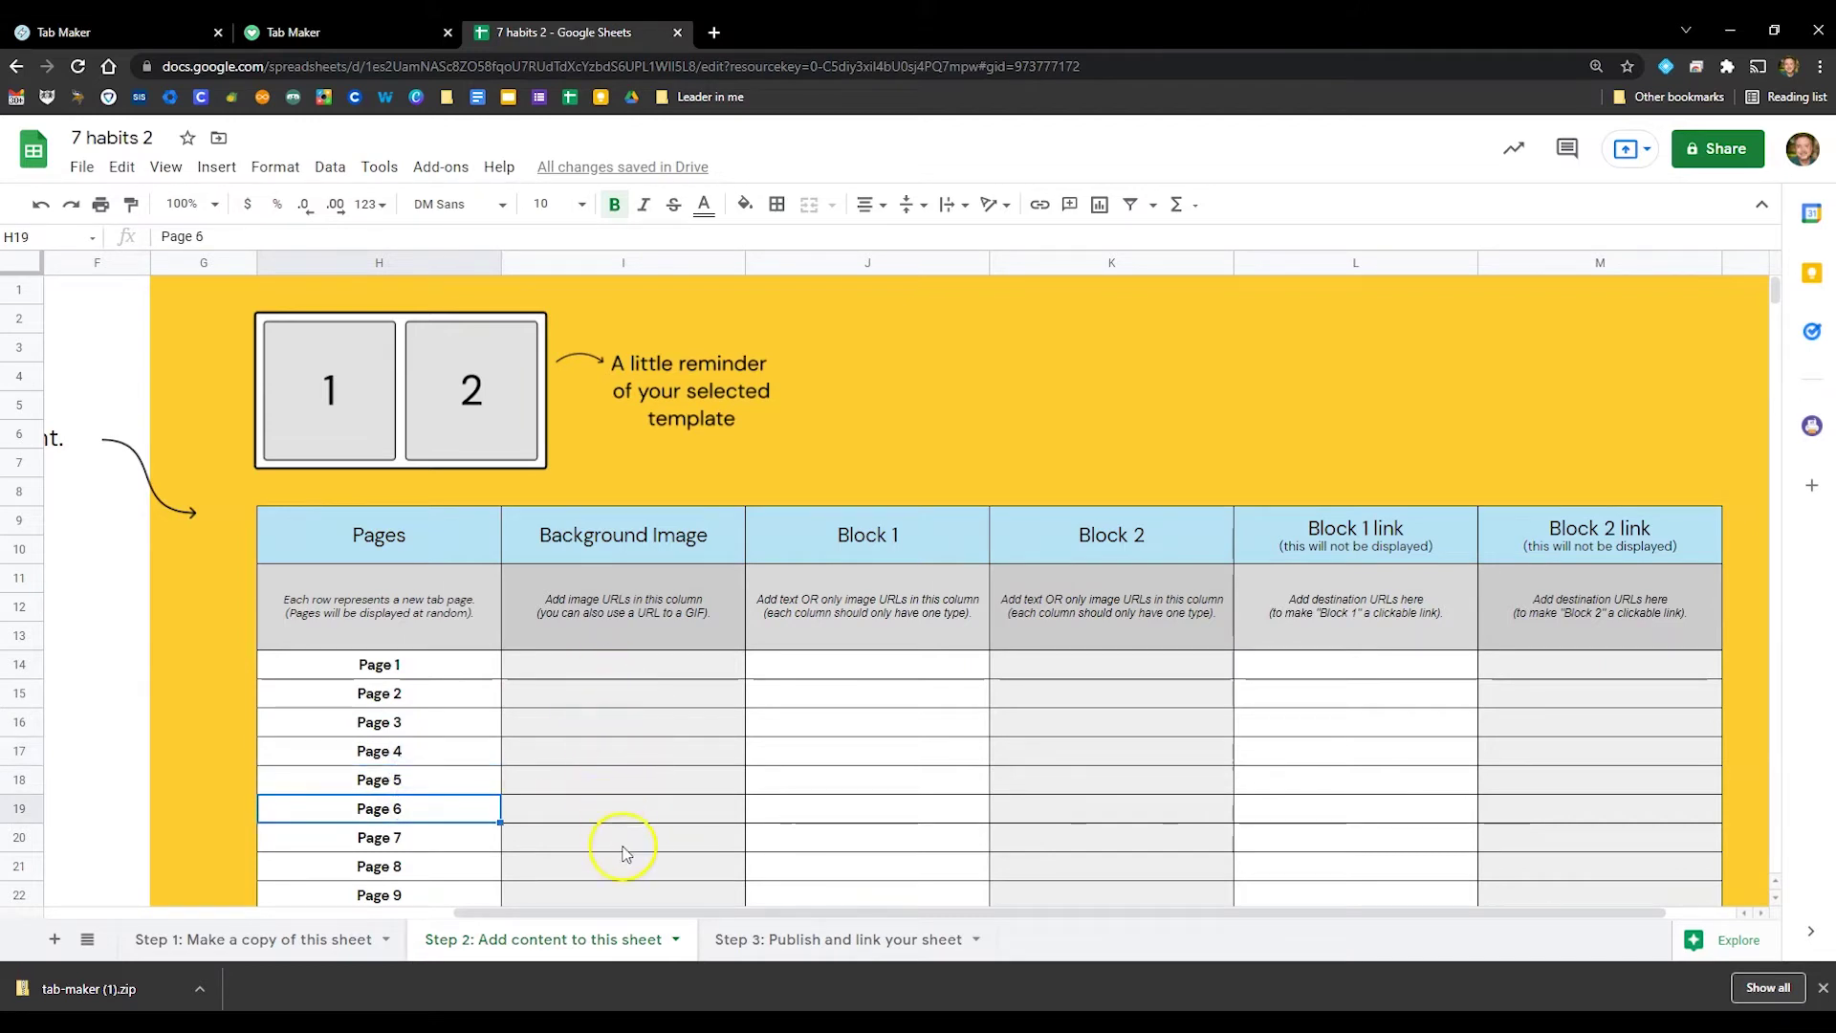
# Open three more new tabs to compare the existing habit pages, and close them to return to the content sheet
pyautogui.click(712, 33)
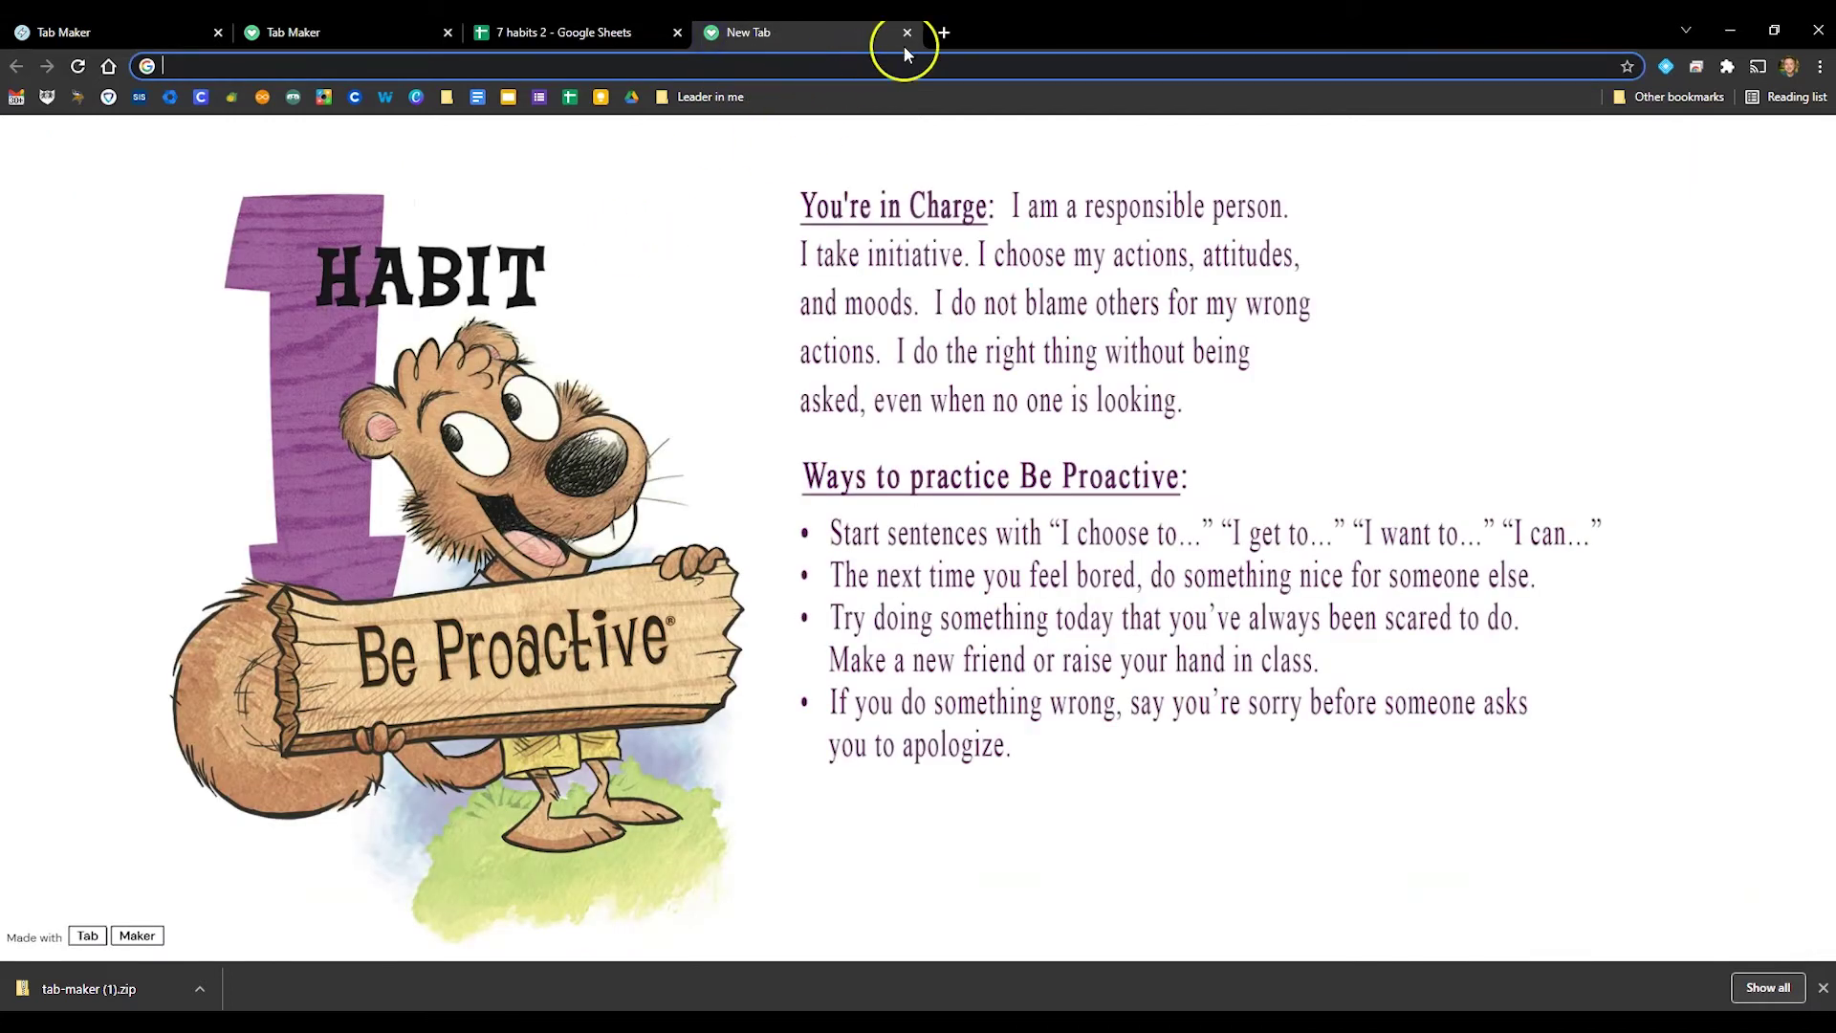
pyautogui.click(945, 39)
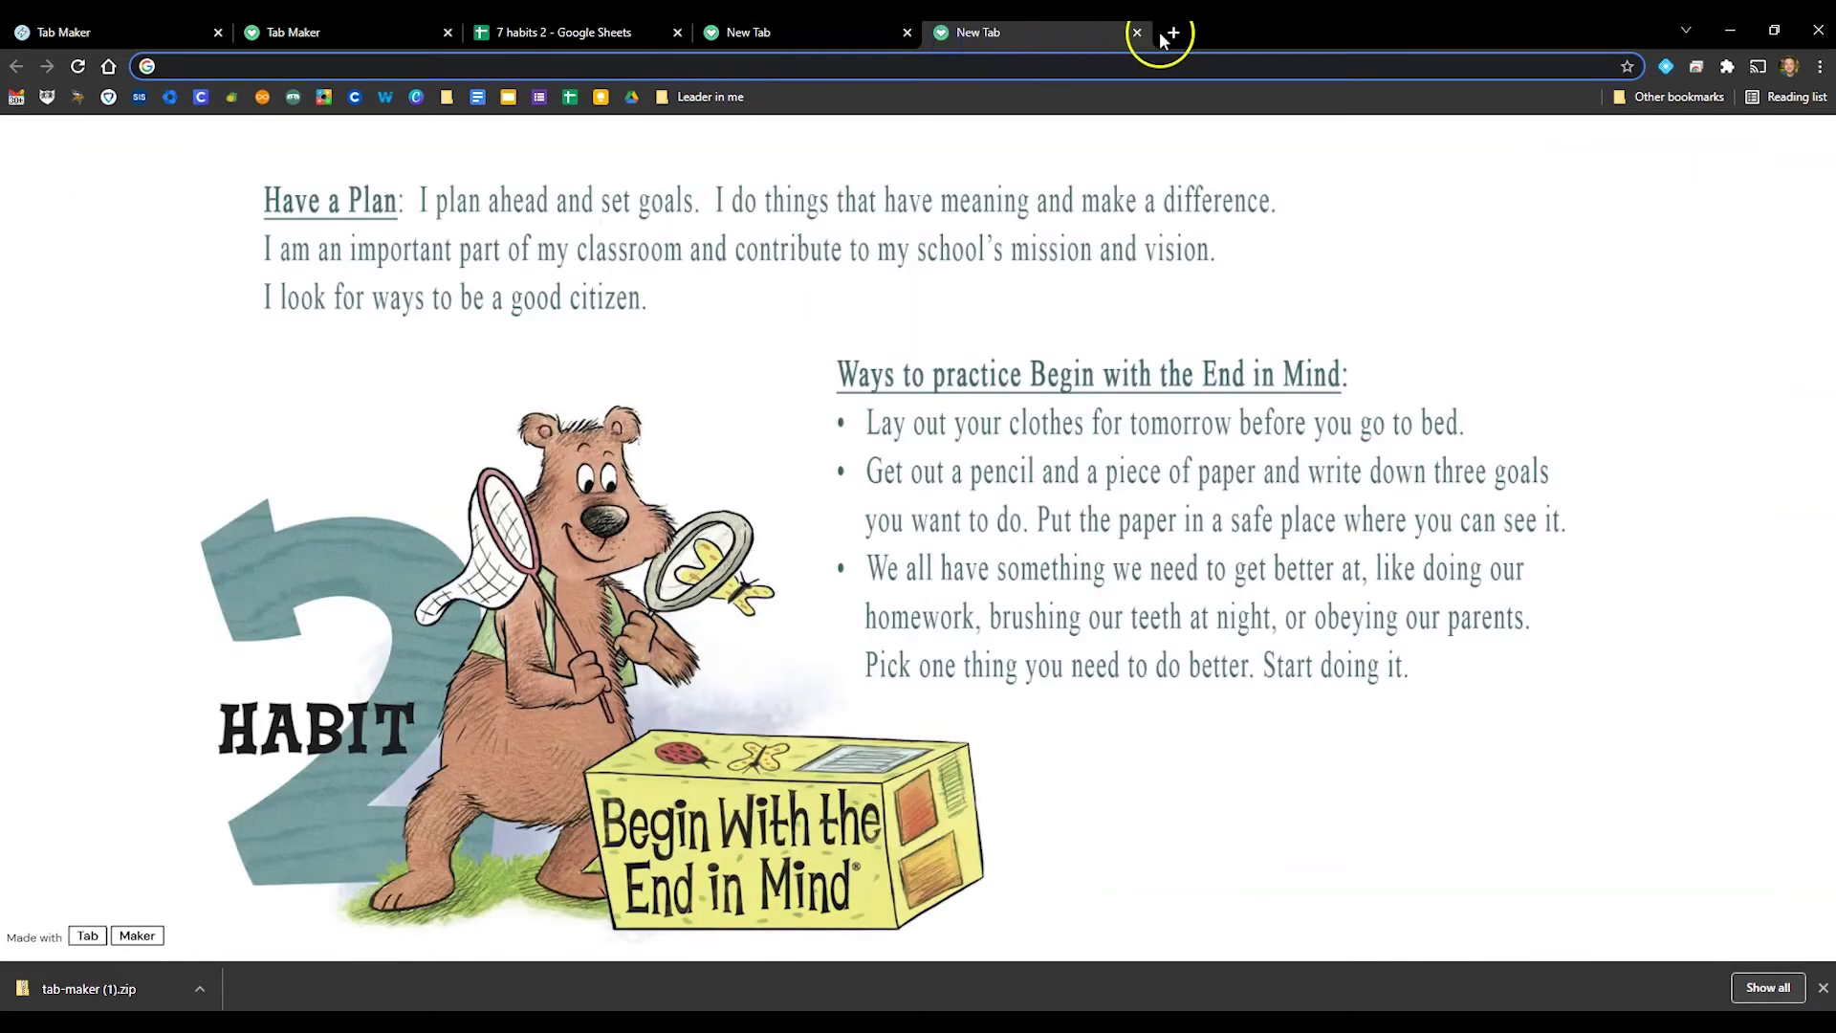
pyautogui.click(1176, 34)
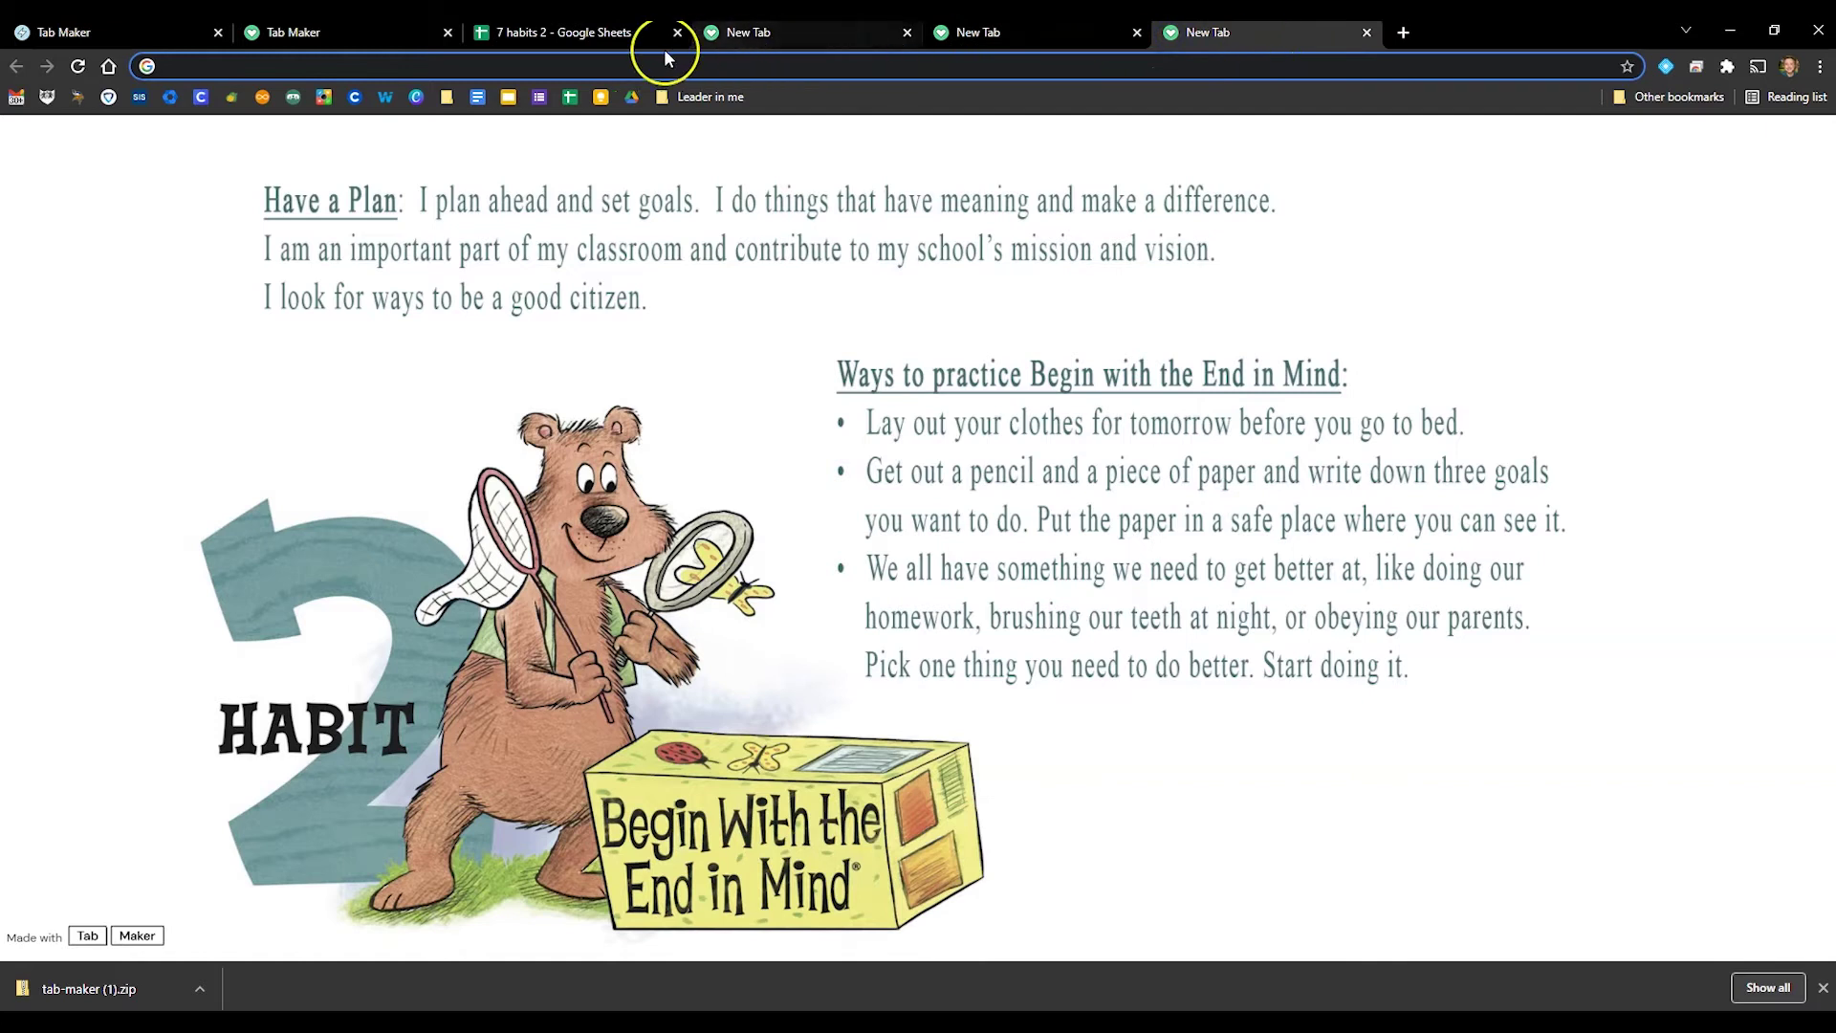
pyautogui.rightClick(639, 40)
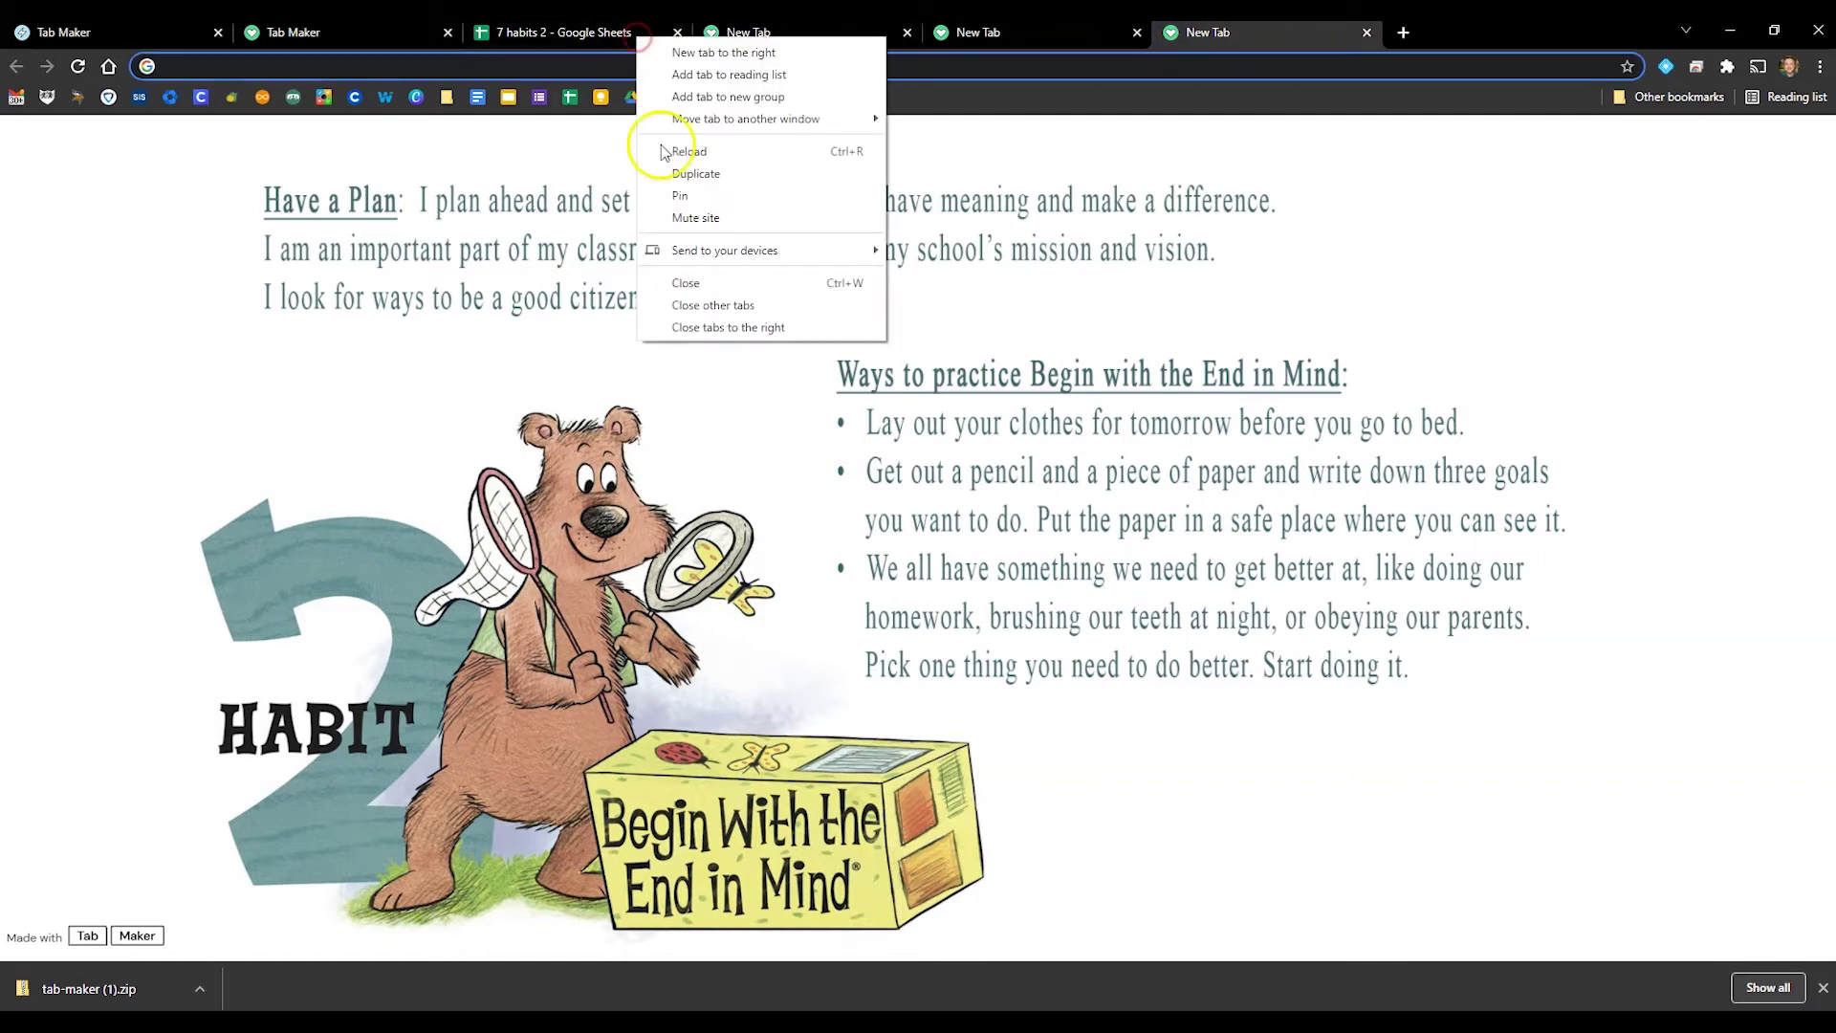
pyautogui.click(730, 328)
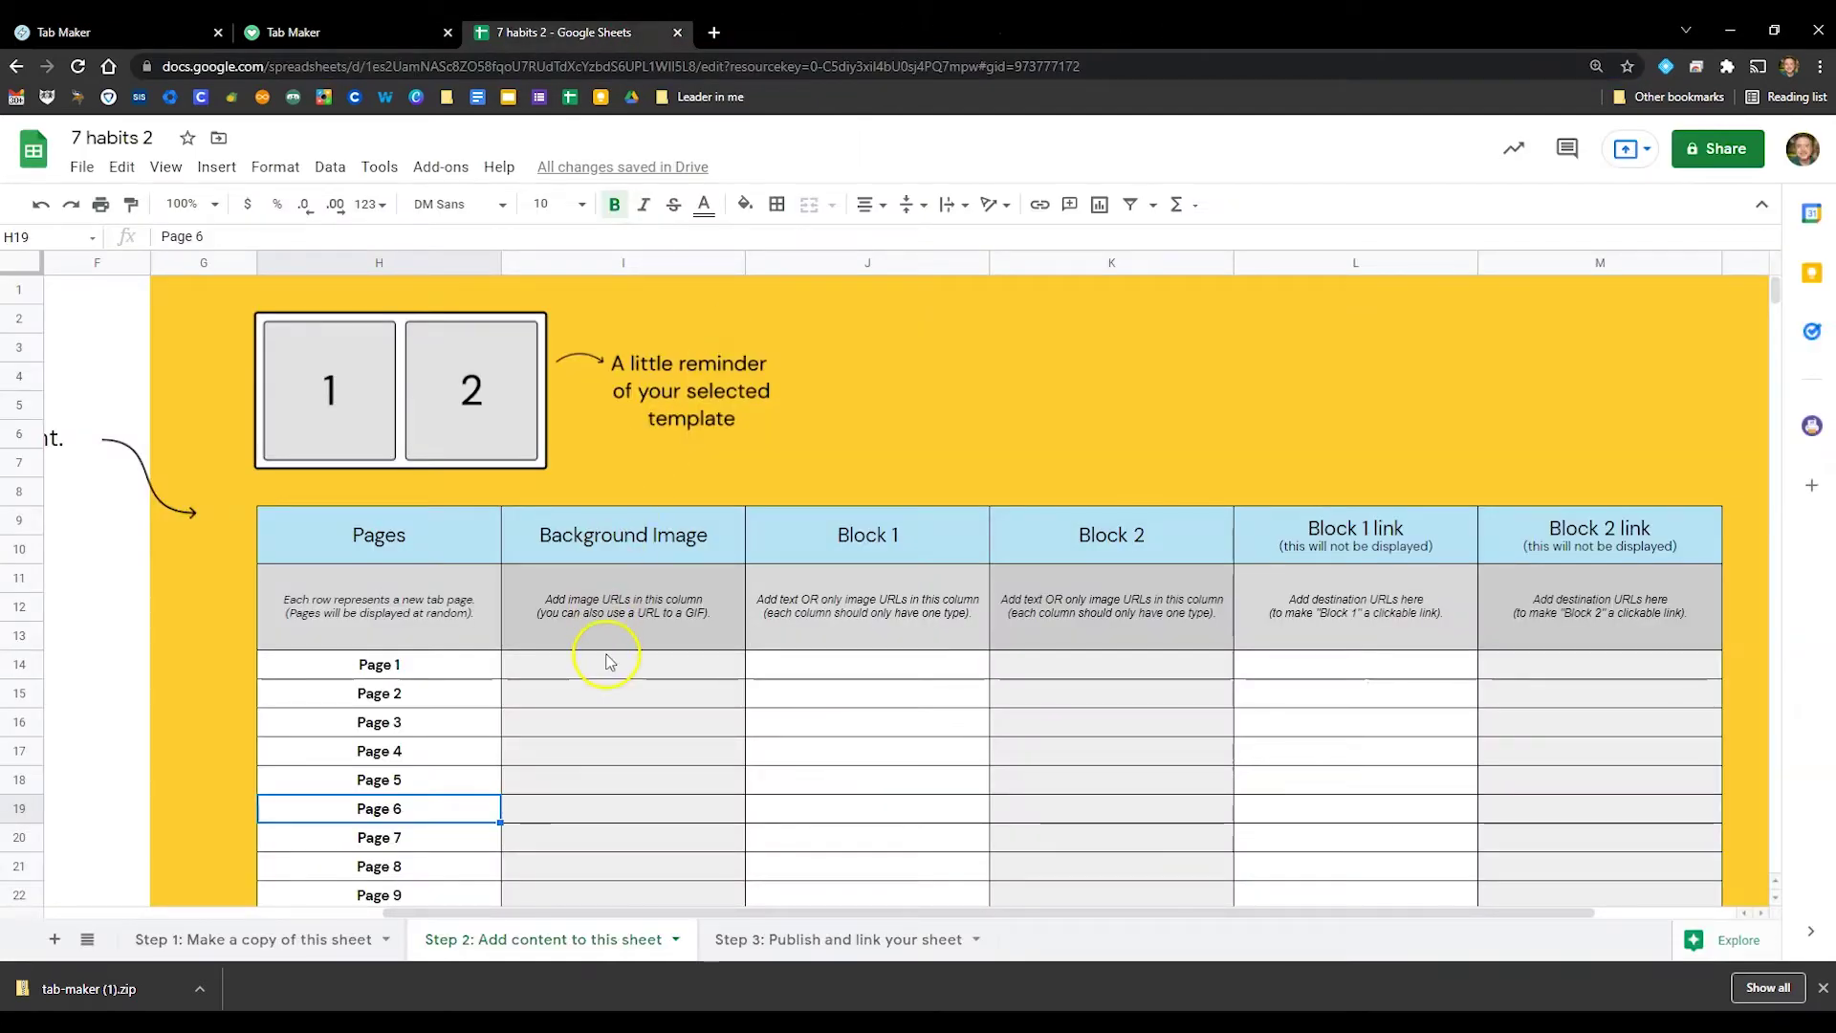
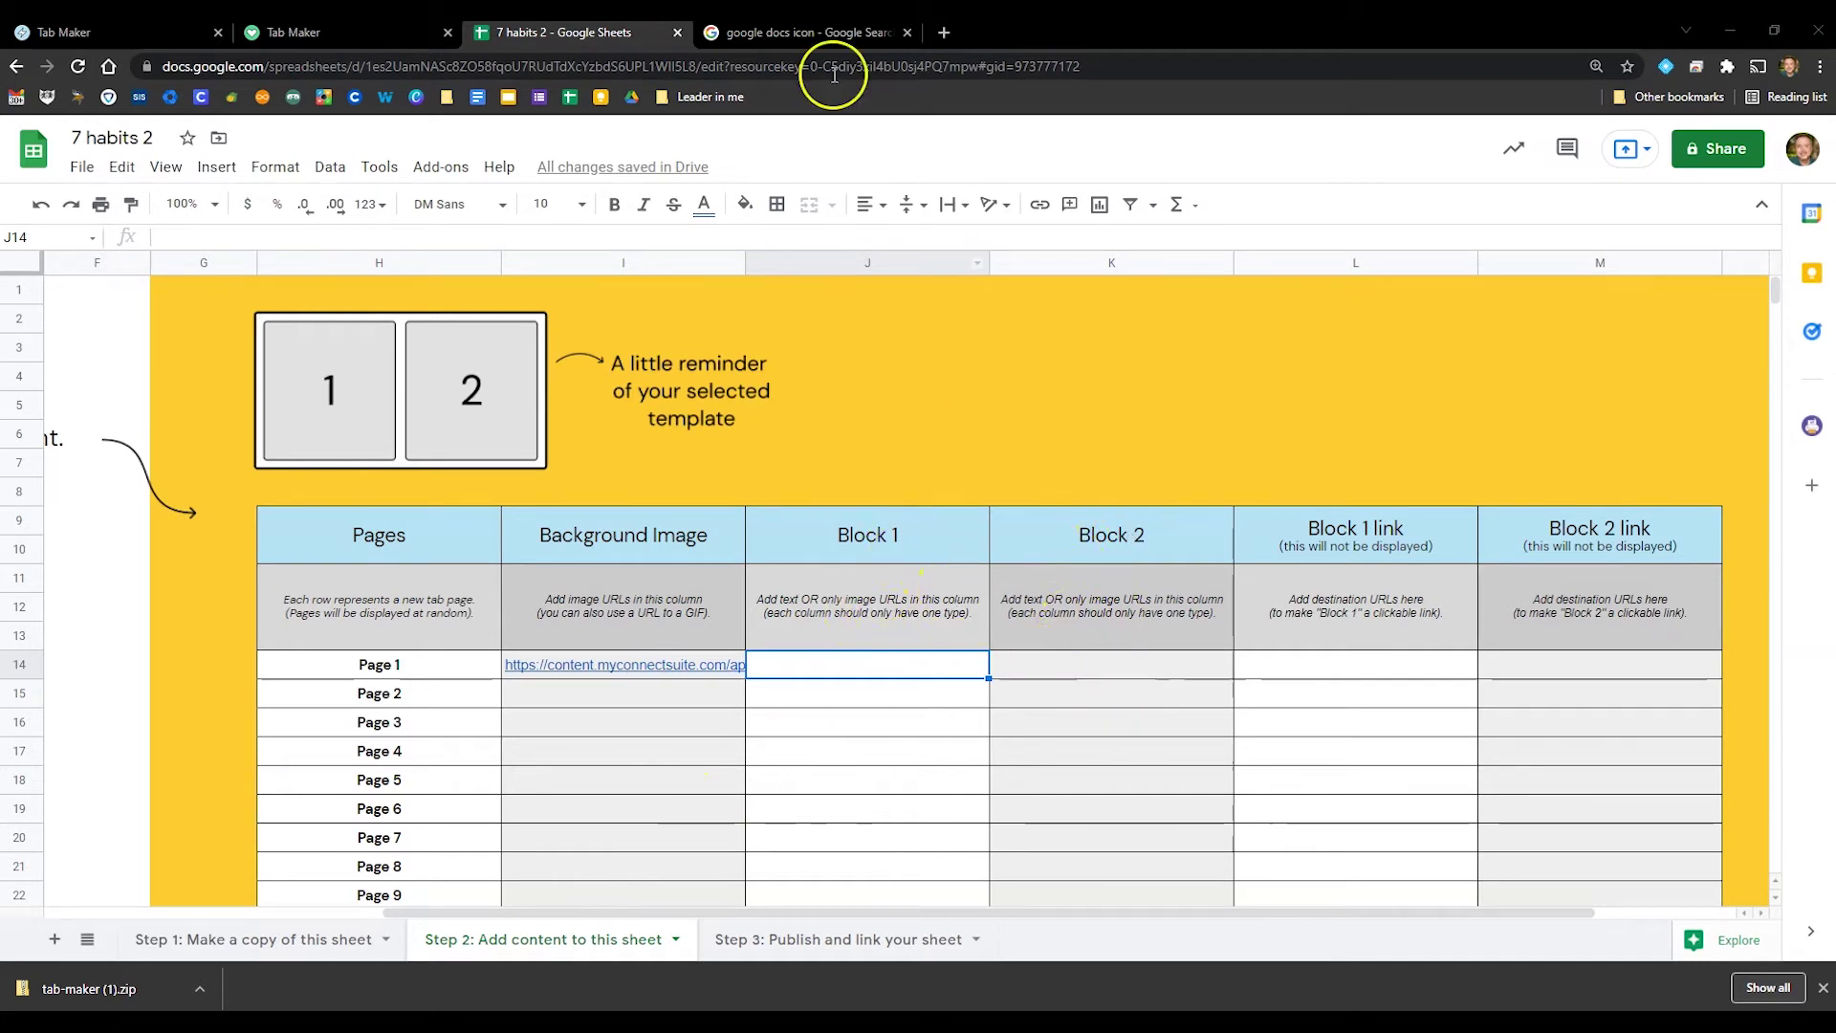
# Copy the image address of the Google Docs icon from the image search results into Page 1's Block 2 cell
pyautogui.click(777, 37)
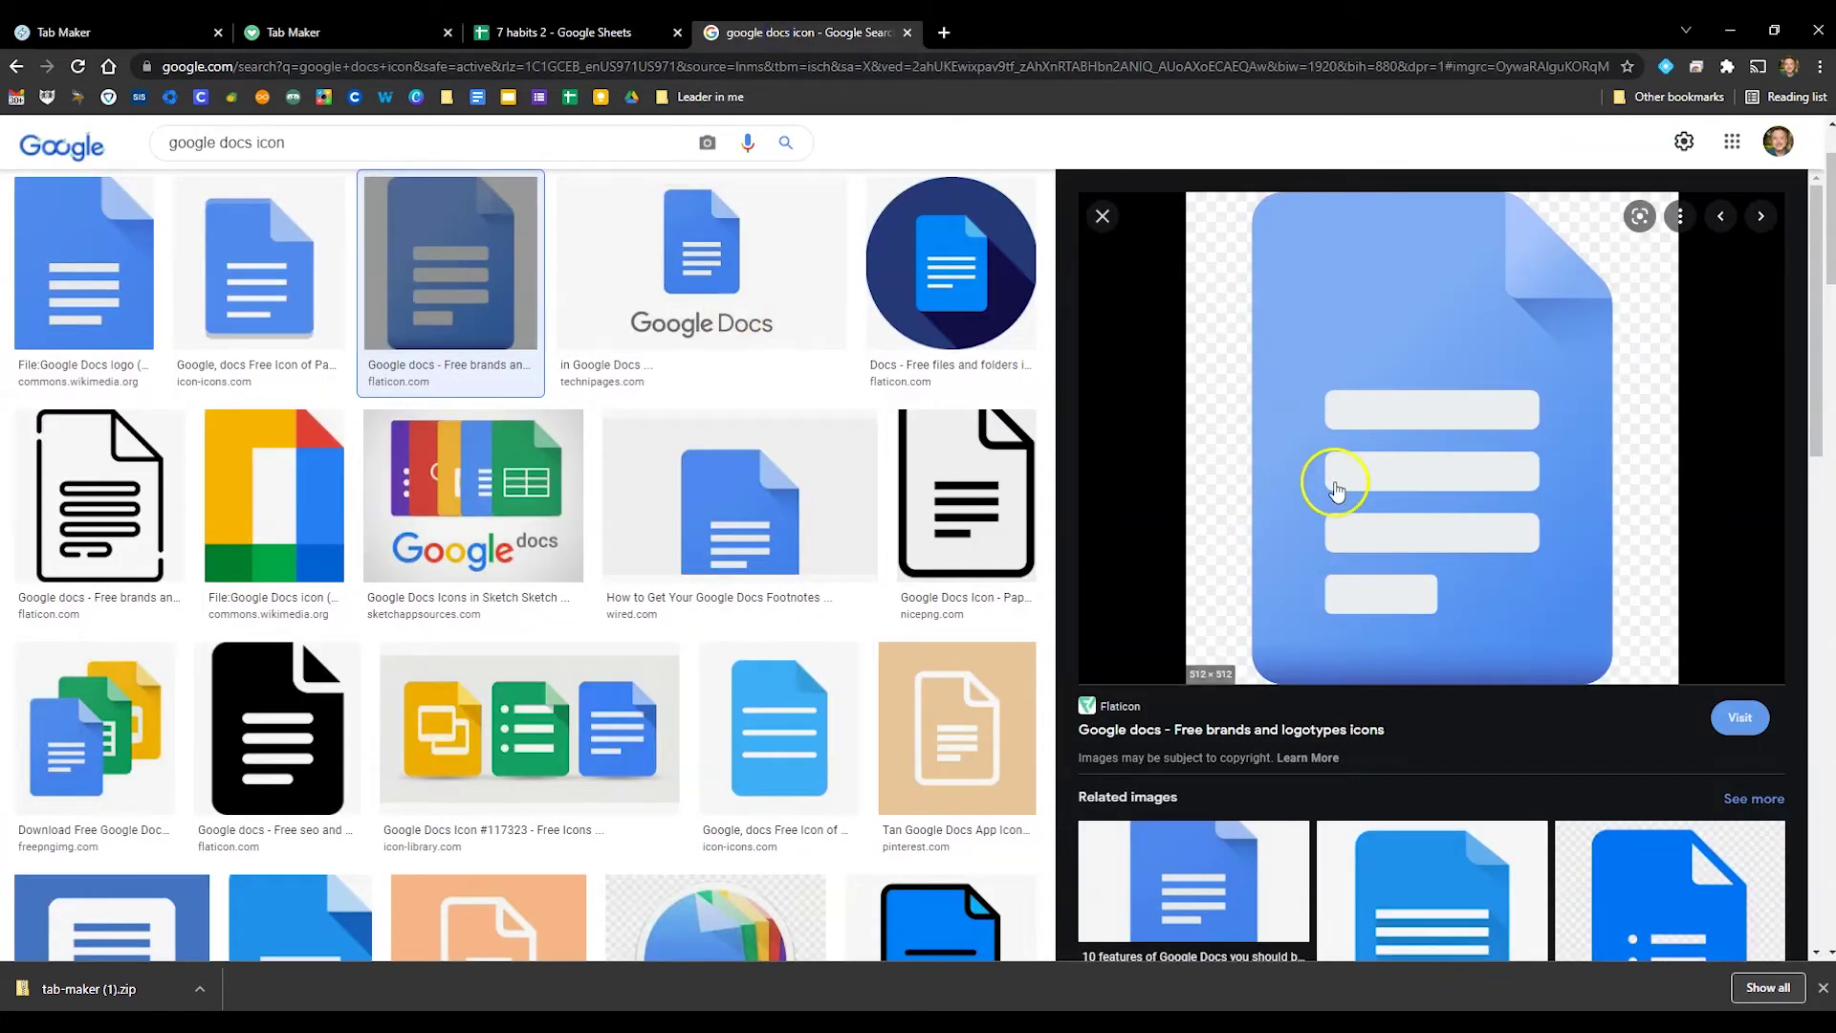
pyautogui.rightClick(1382, 355)
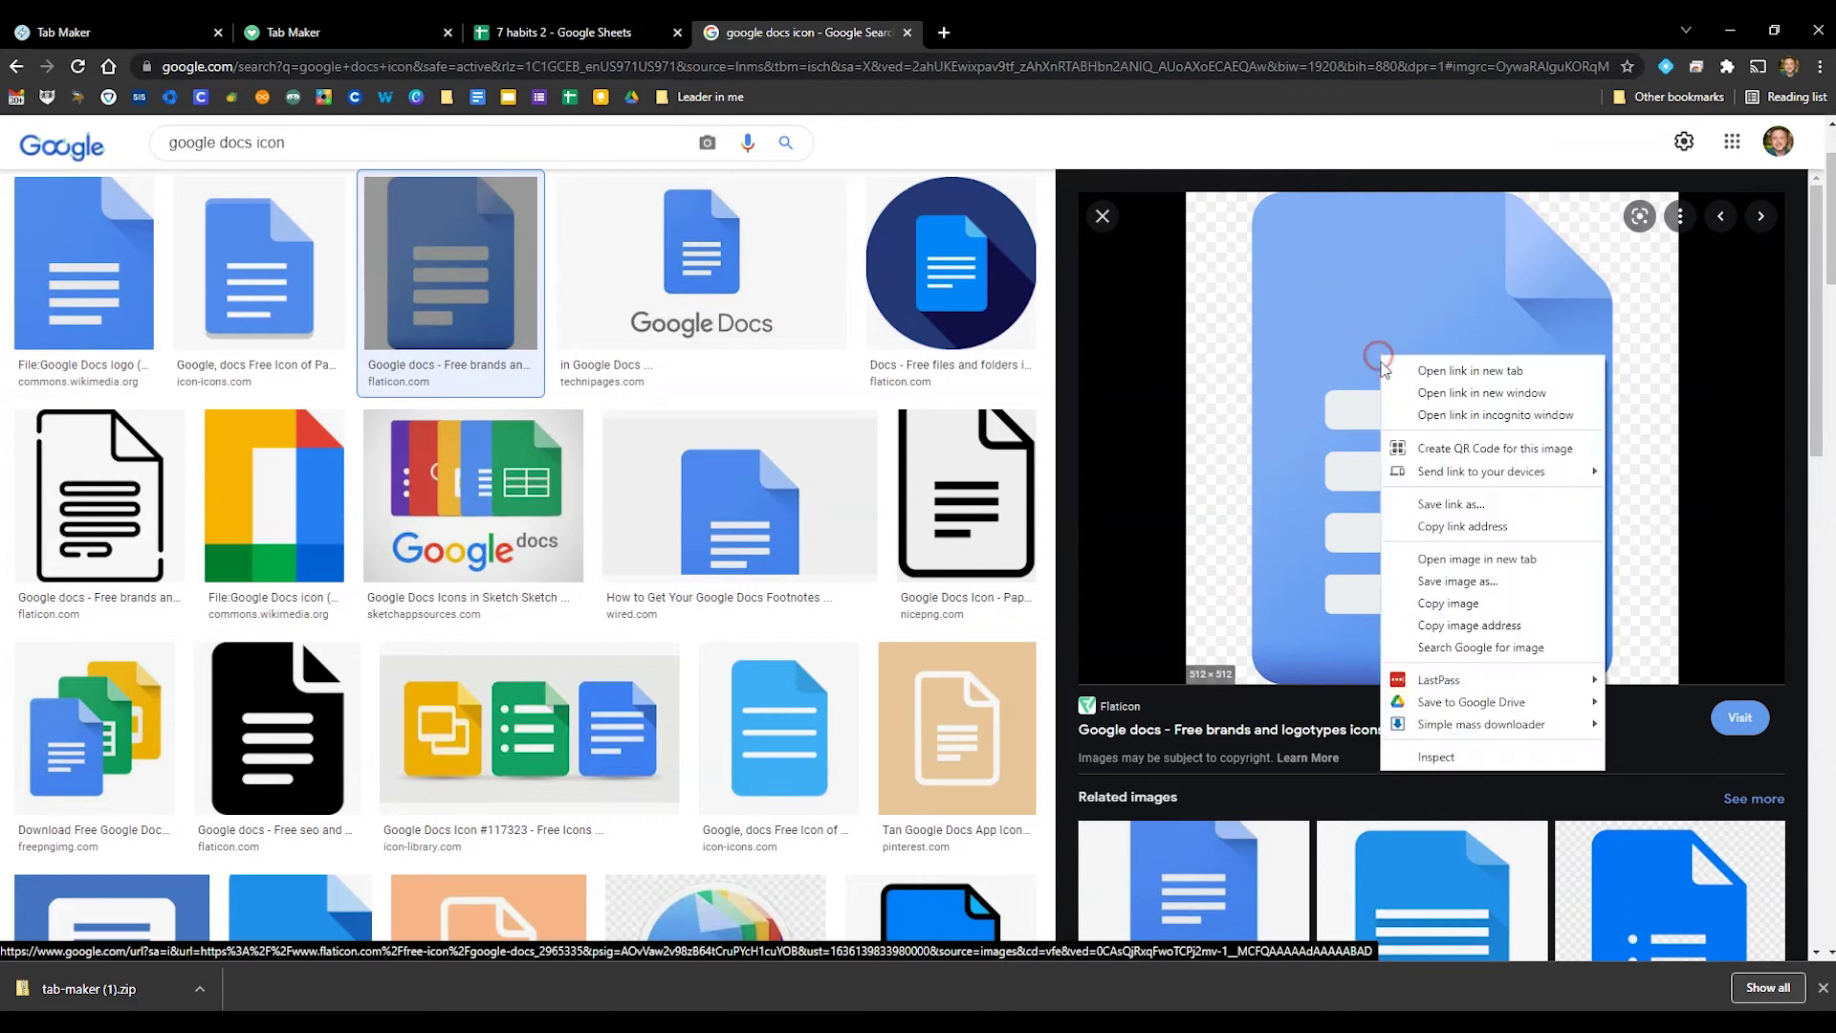
pyautogui.click(1466, 627)
pyautogui.click(593, 35)
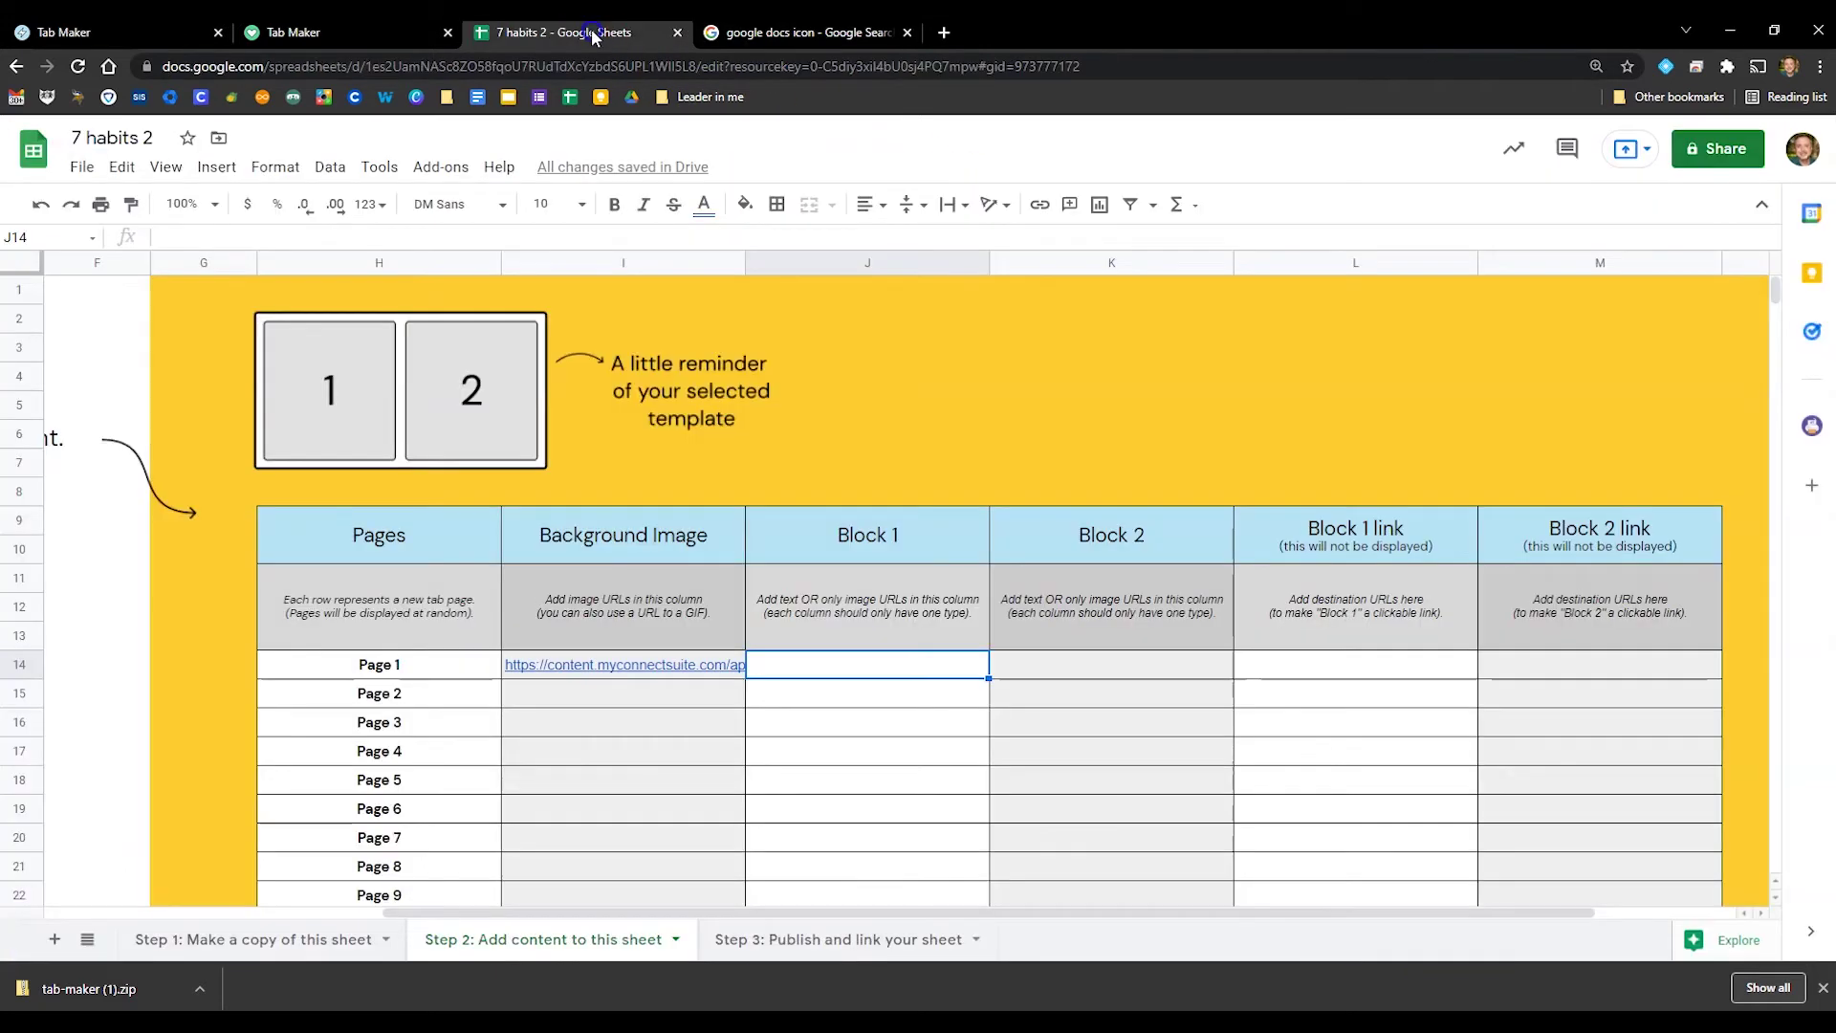
pyautogui.click(1158, 670)
pyautogui.hotkey('ctrl', 'v')
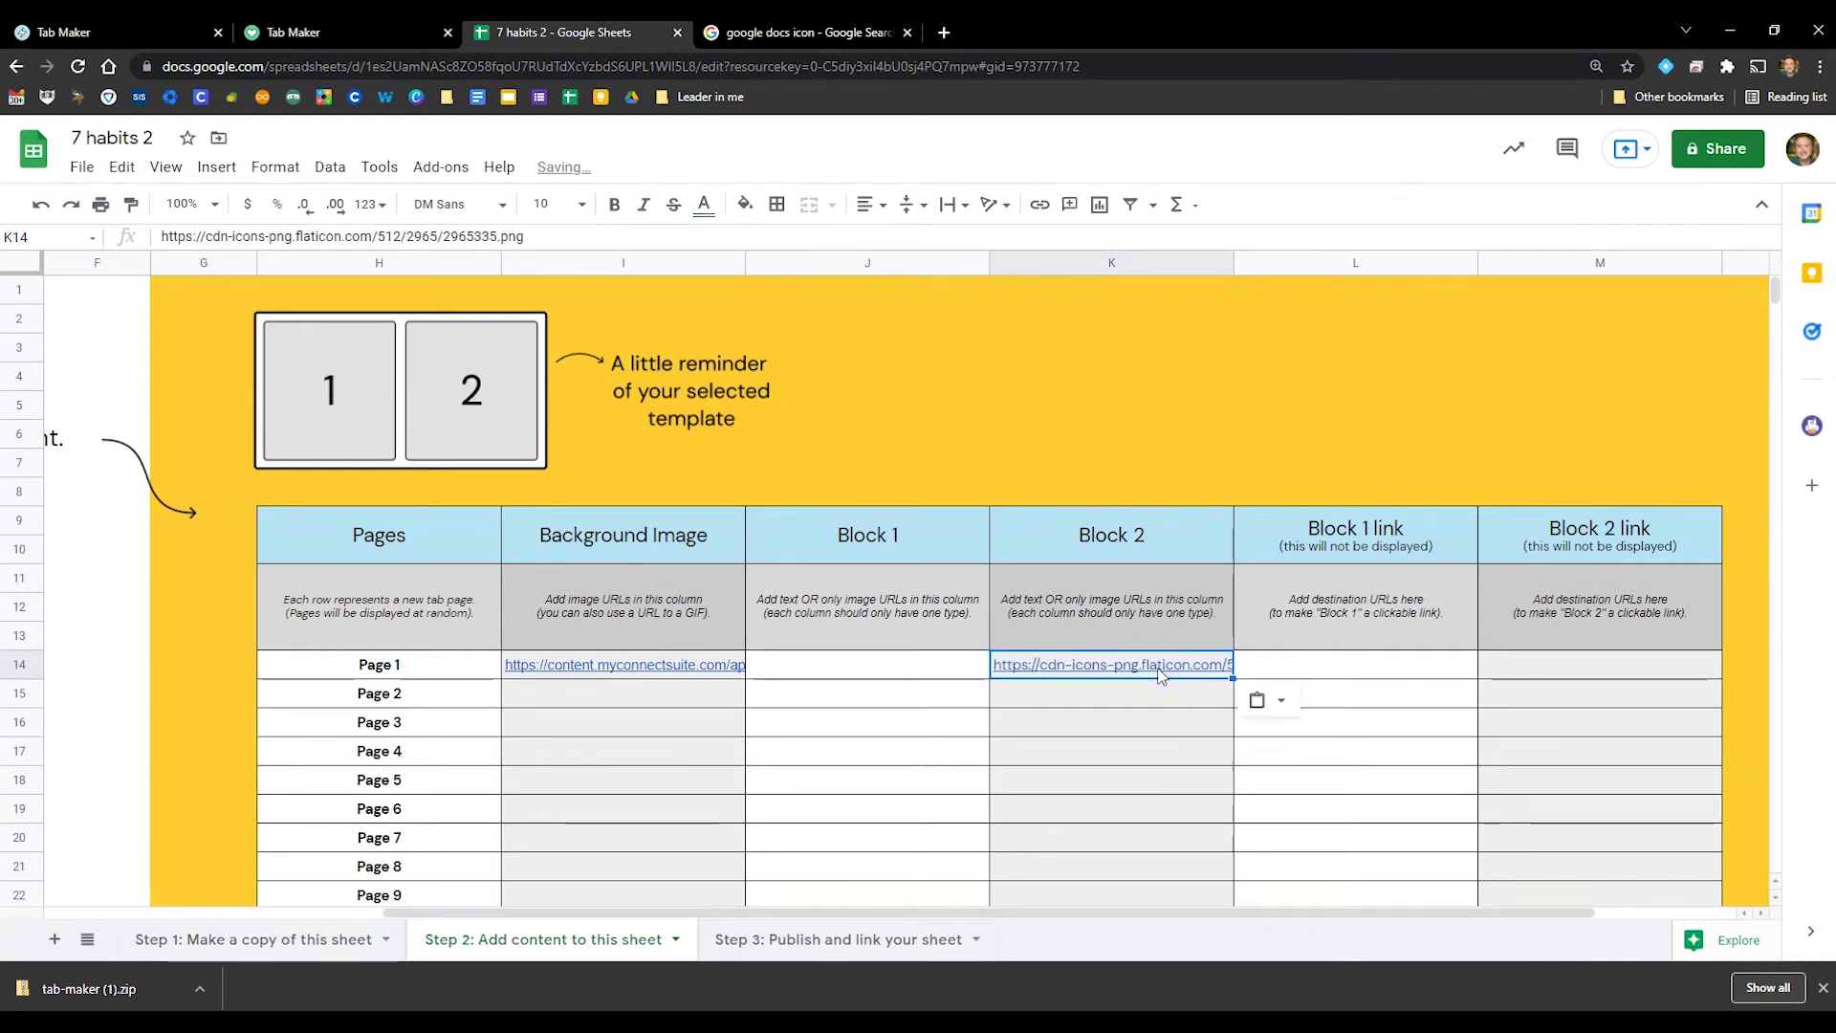
# Enter docs.new as Page 1's Block 2 link and hyperlink the text to docs.new
pyautogui.click(1565, 666)
pyautogui.write('docs.new')
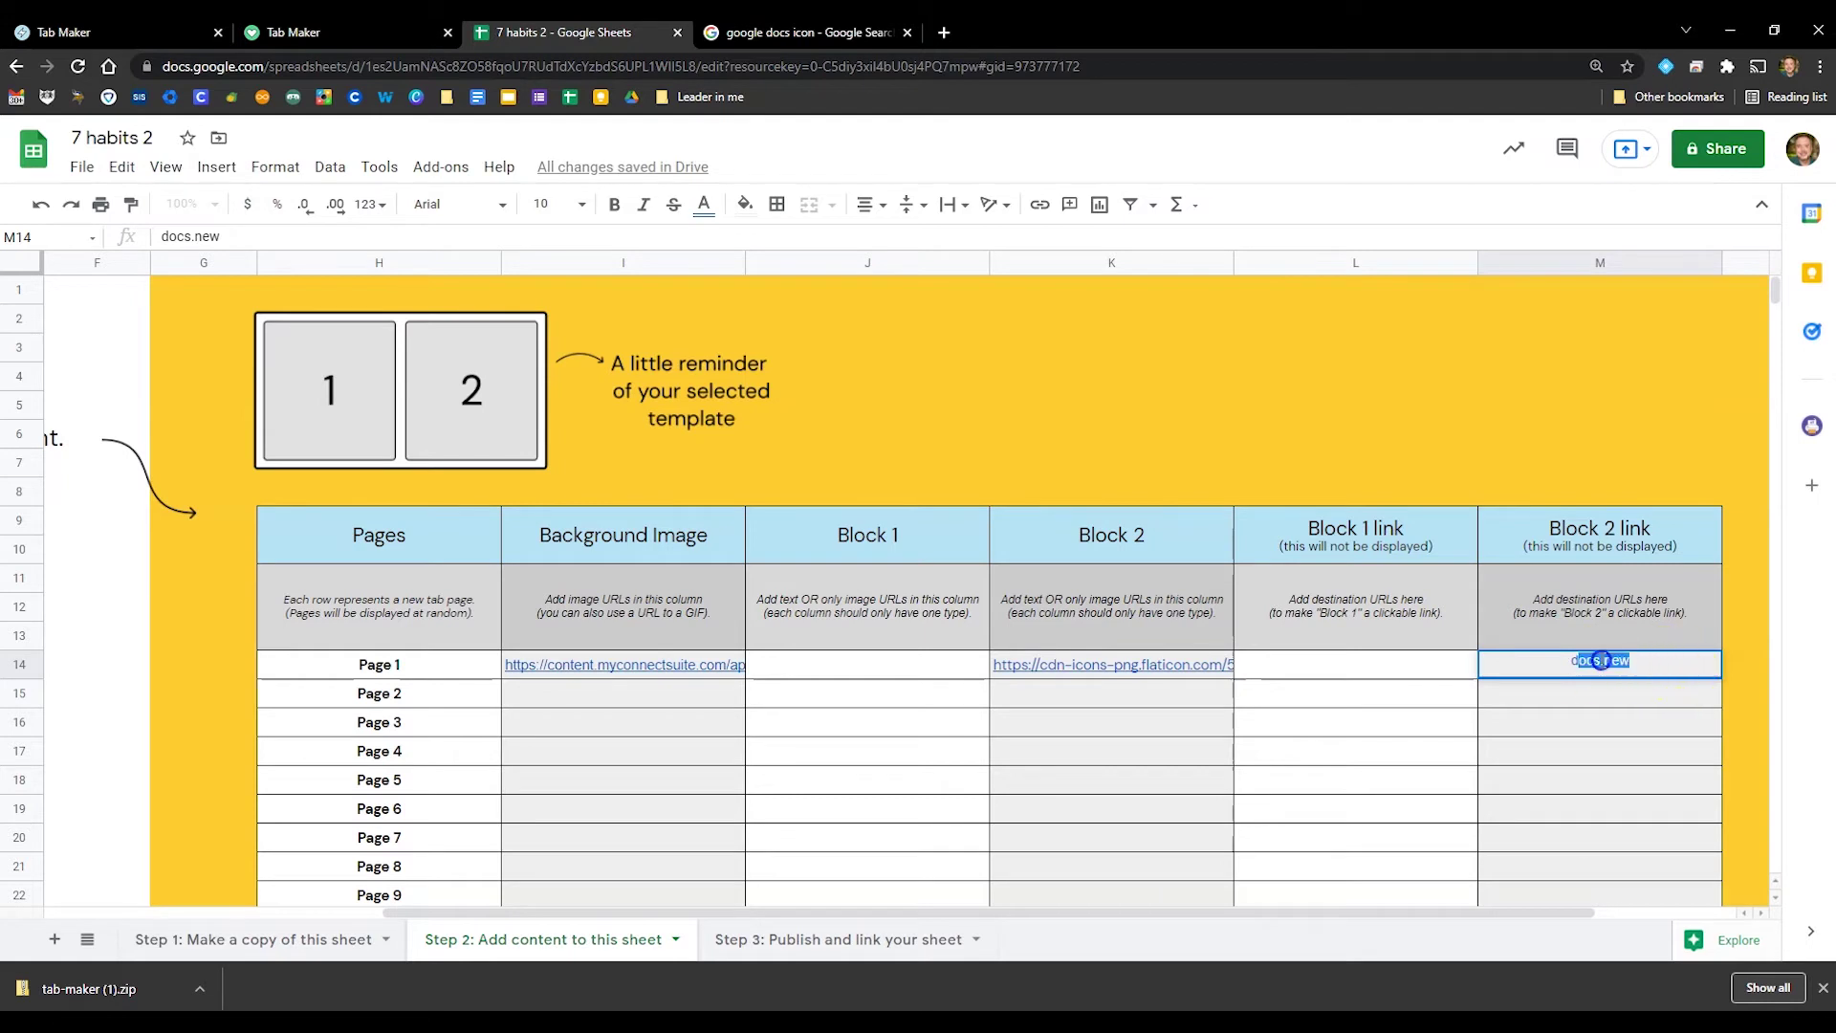
pyautogui.click(1039, 203)
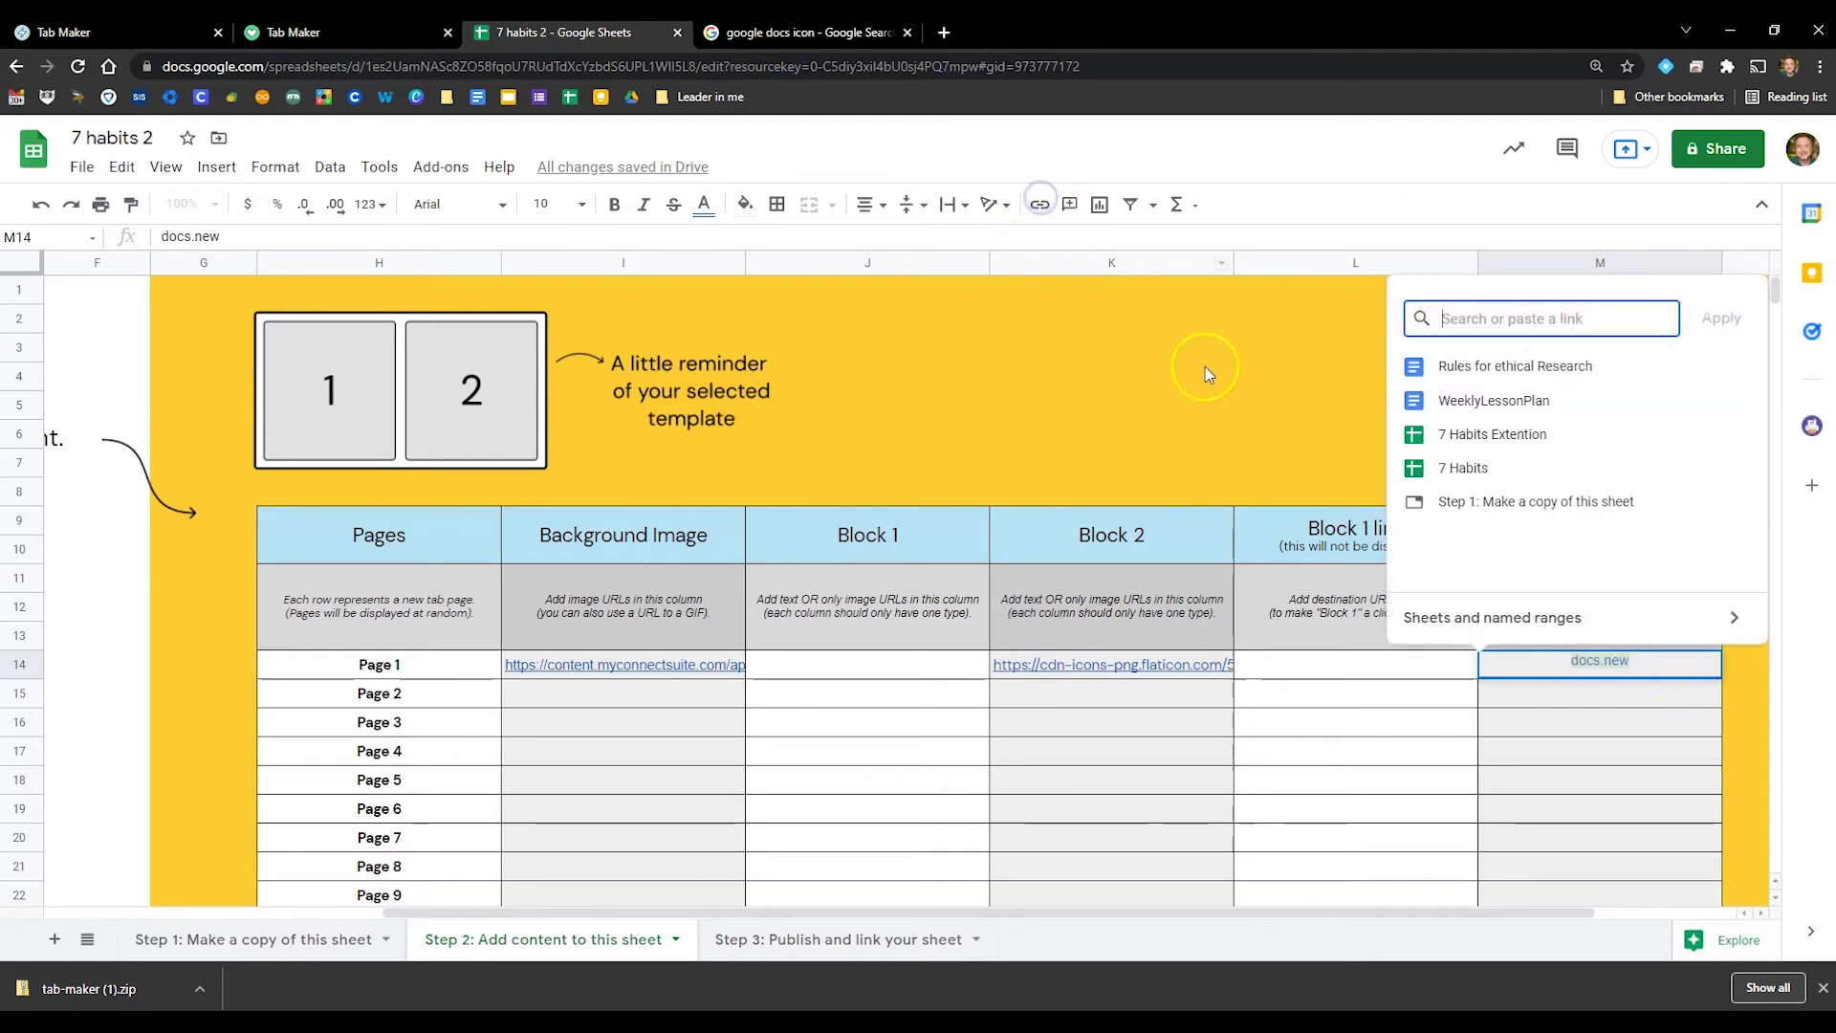
pyautogui.write('docs.new')
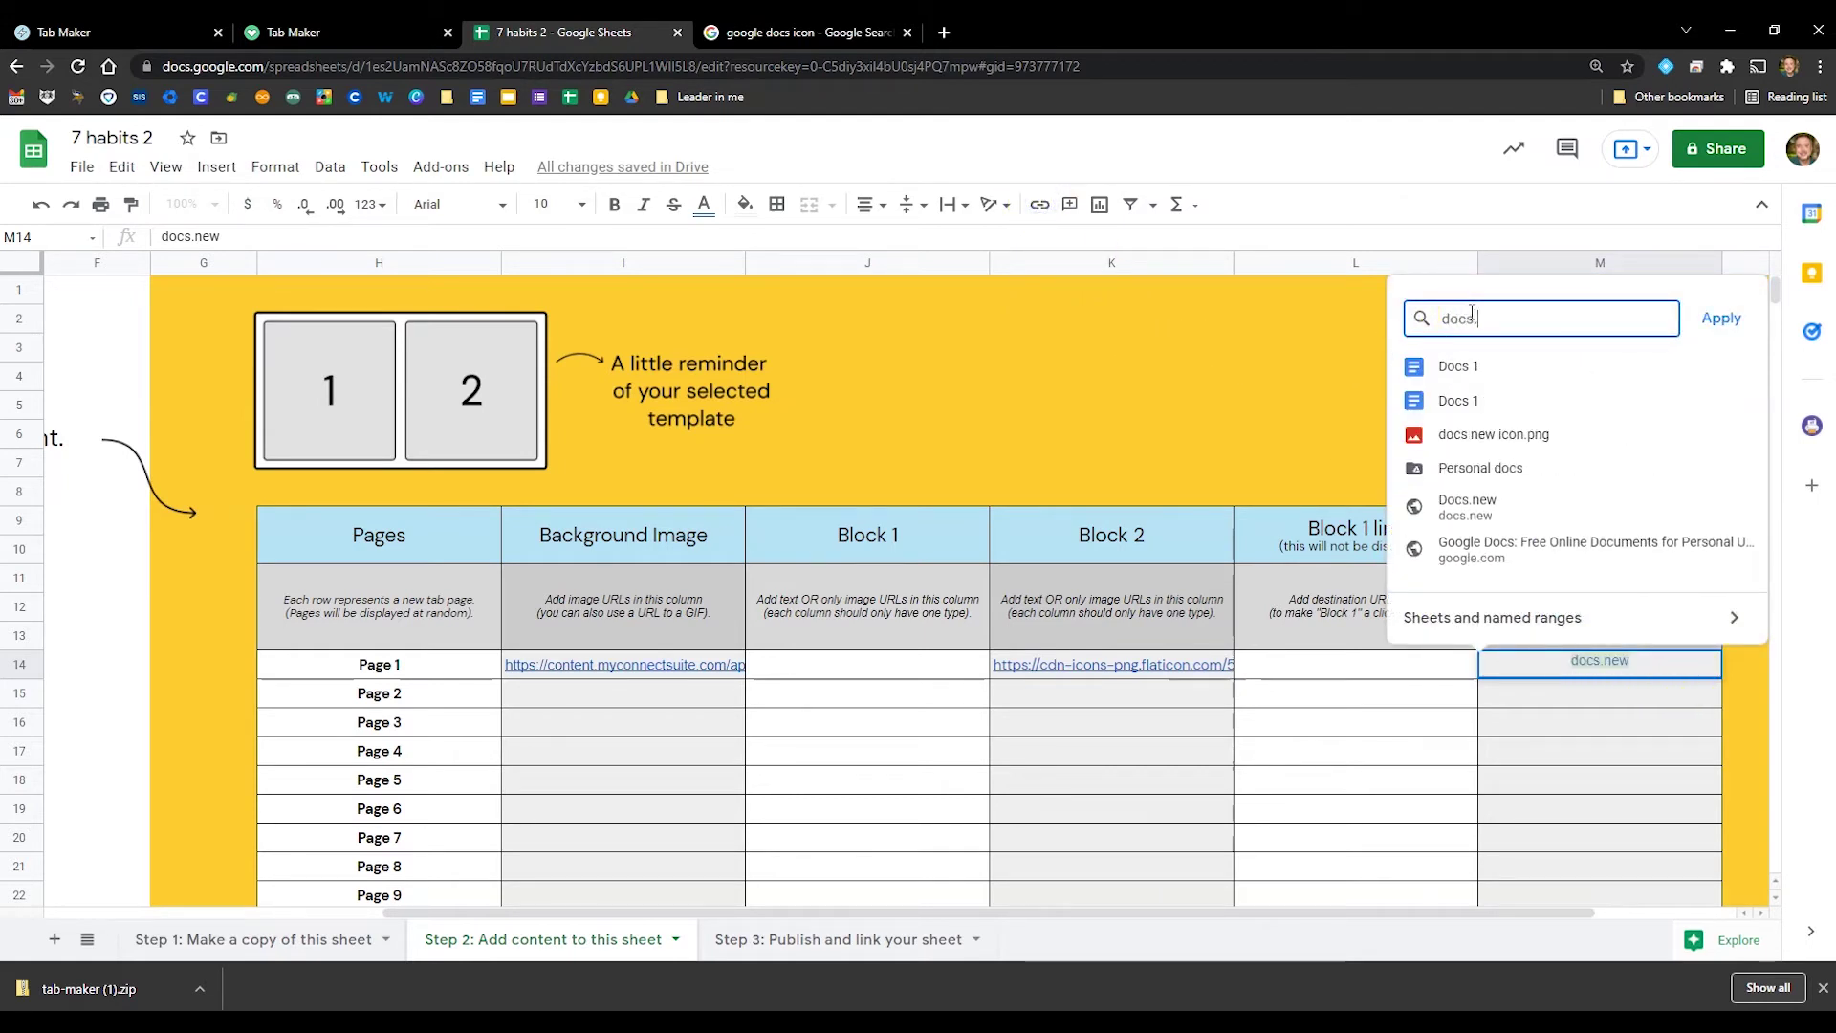
pyautogui.click(1719, 317)
pyautogui.click(1365, 748)
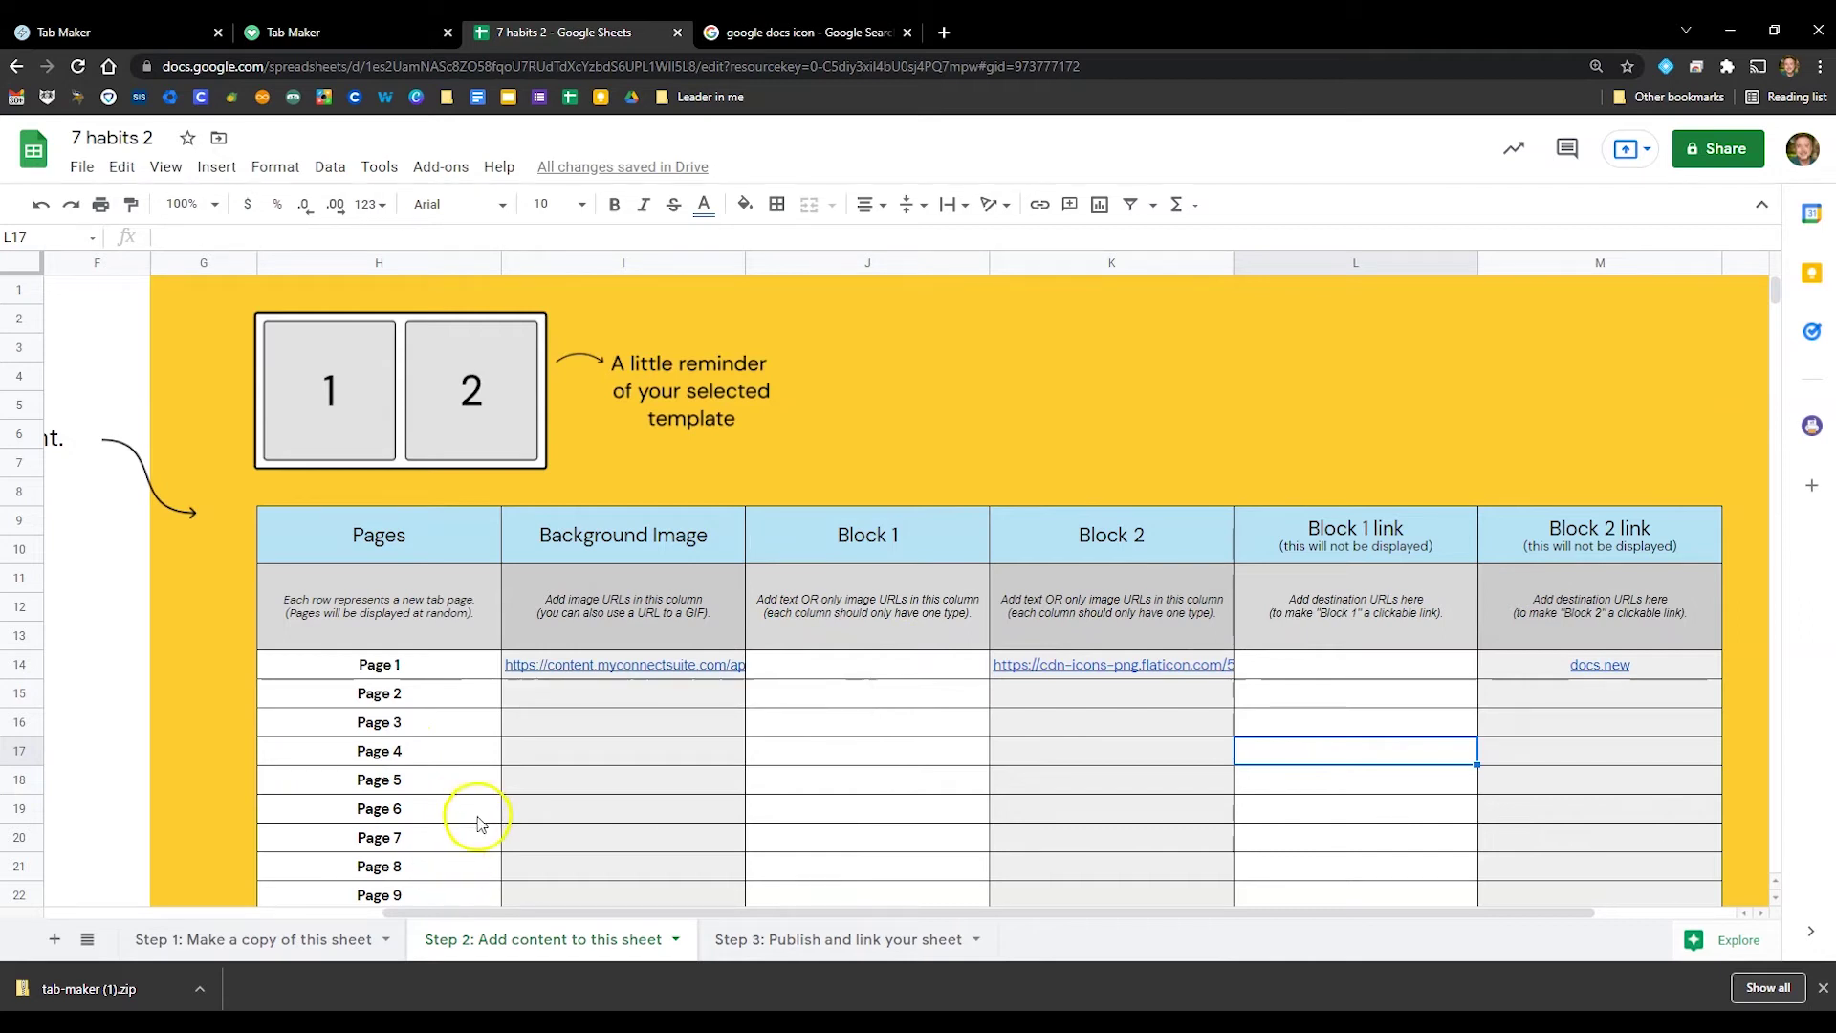
# Advance from the content page to the sheet's Step 3 instructions for publishing the spreadsheet
pyautogui.moveTo(579, 677)
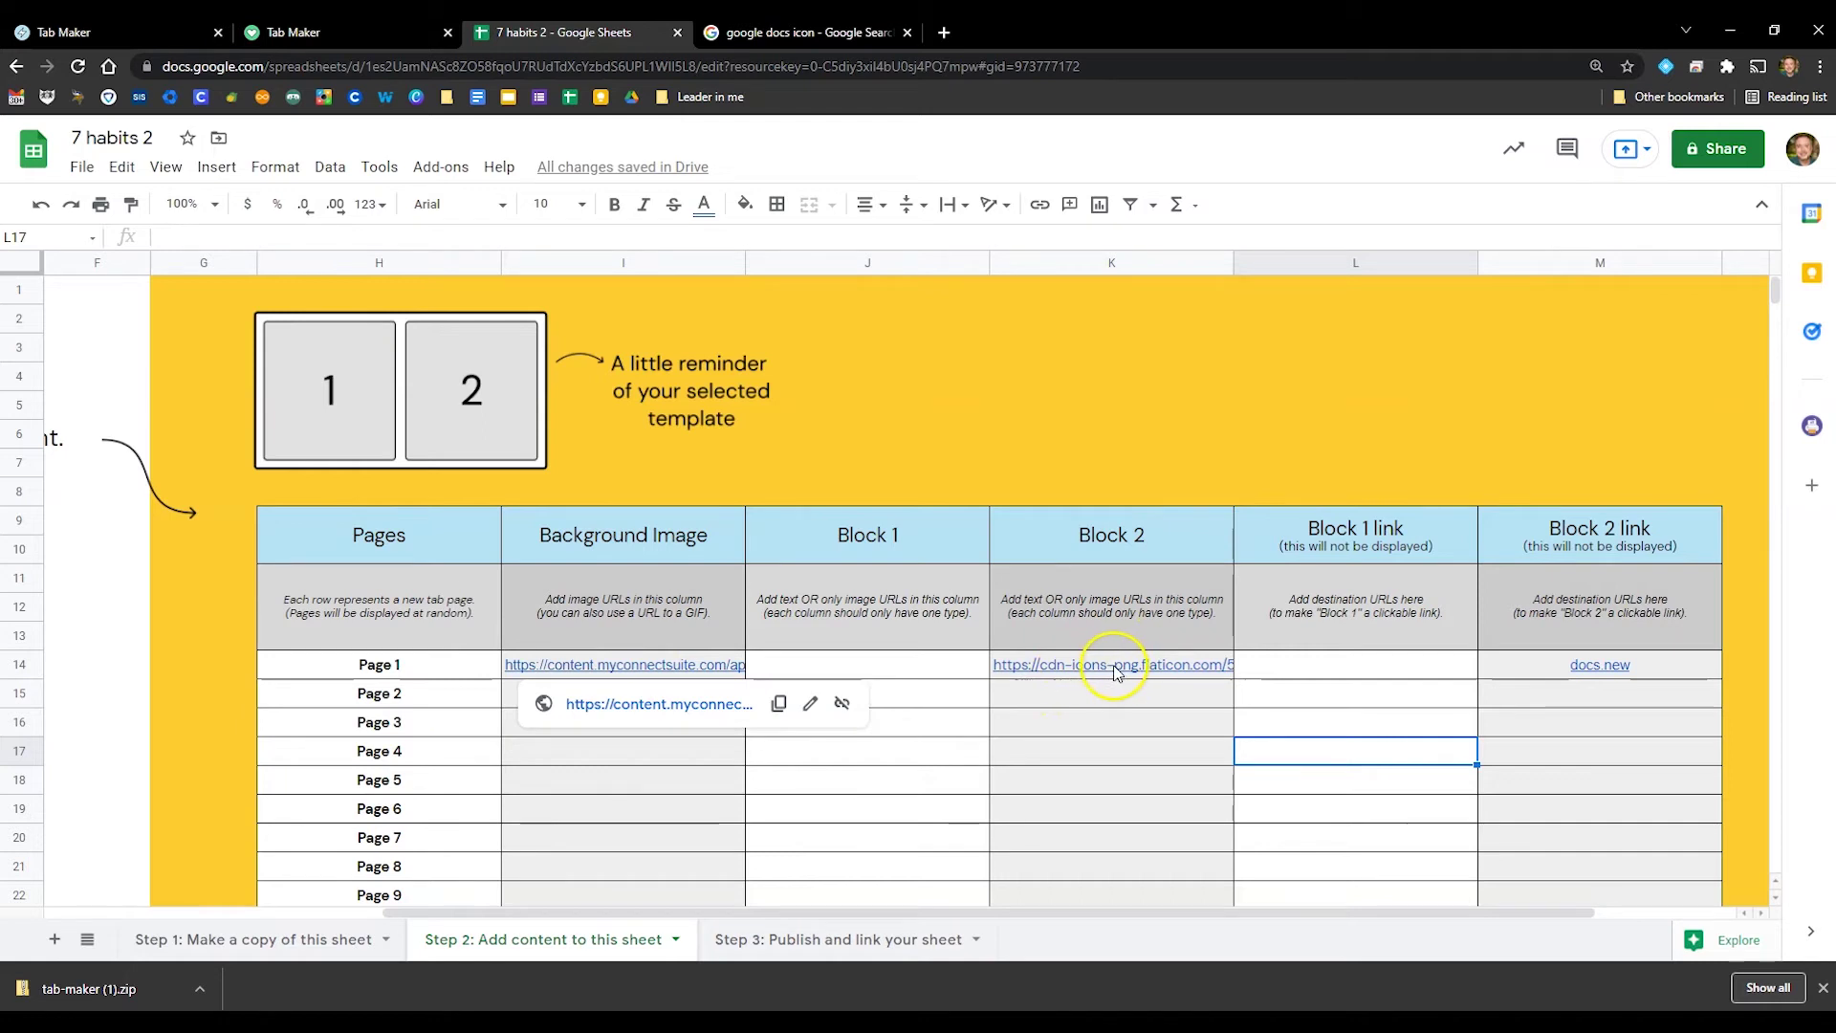
pyautogui.moveTo(1166, 673)
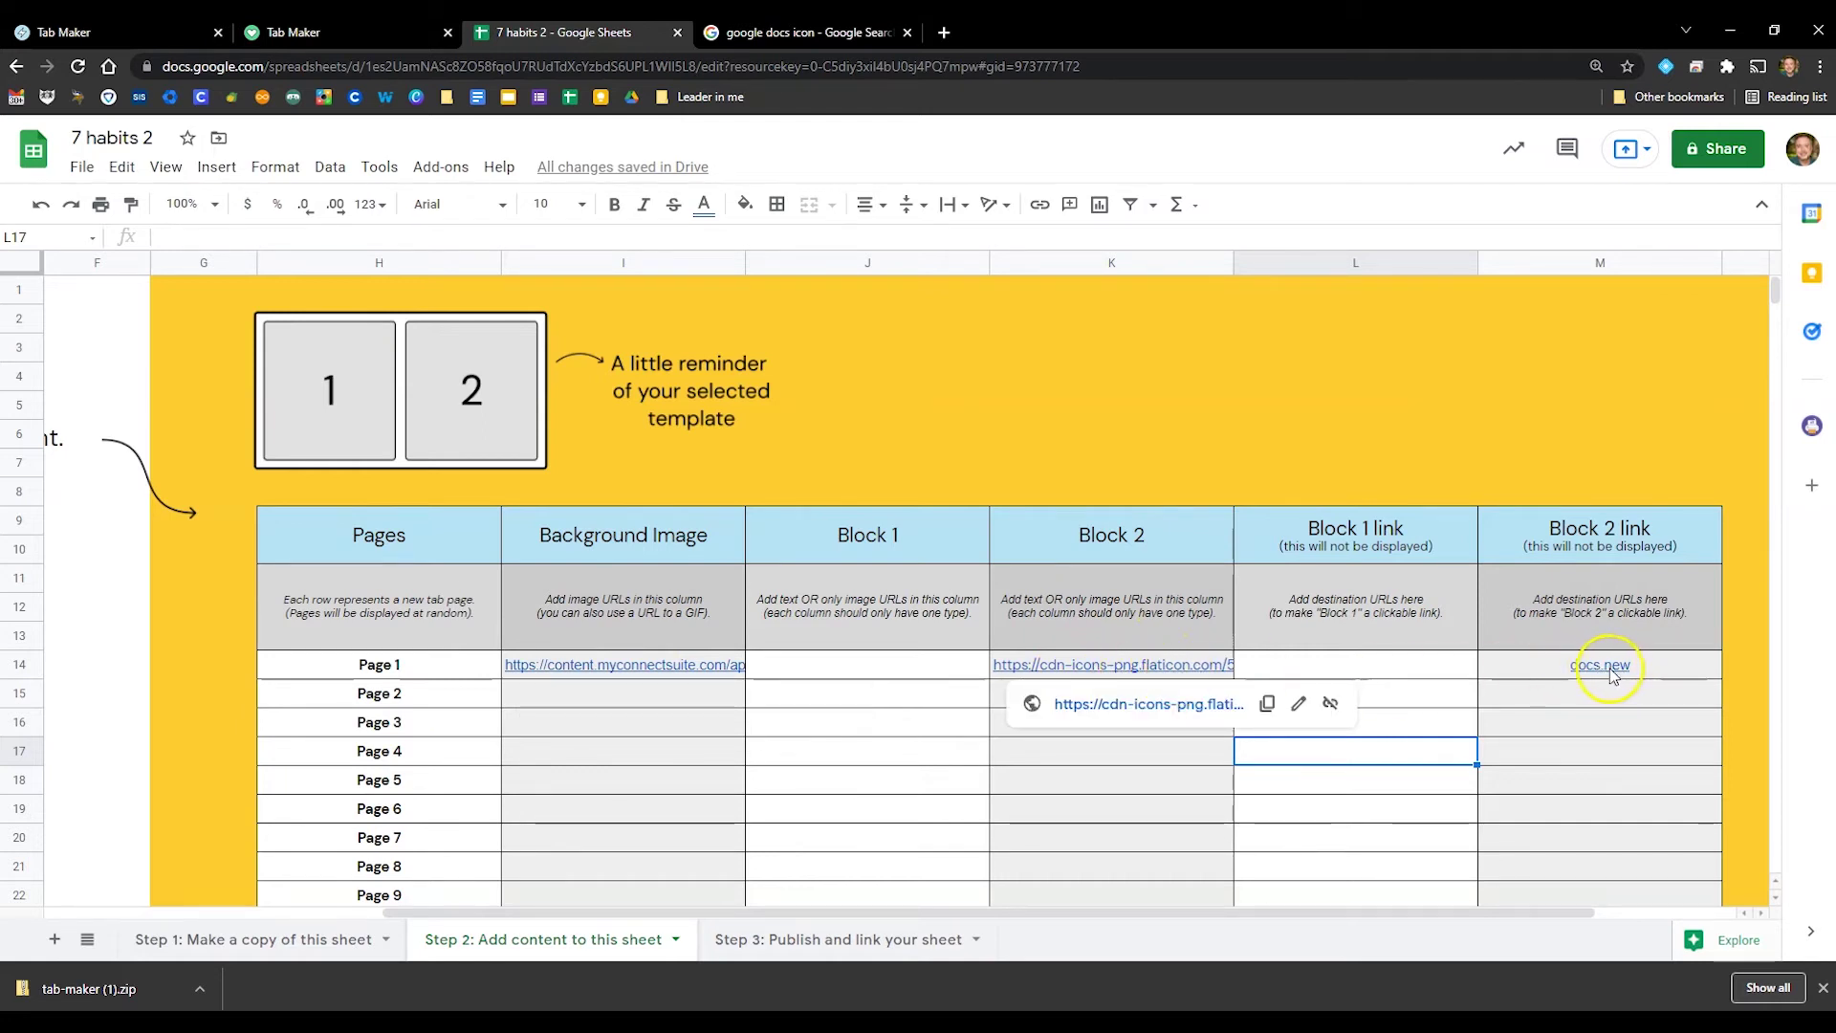
pyautogui.moveTo(1606, 675)
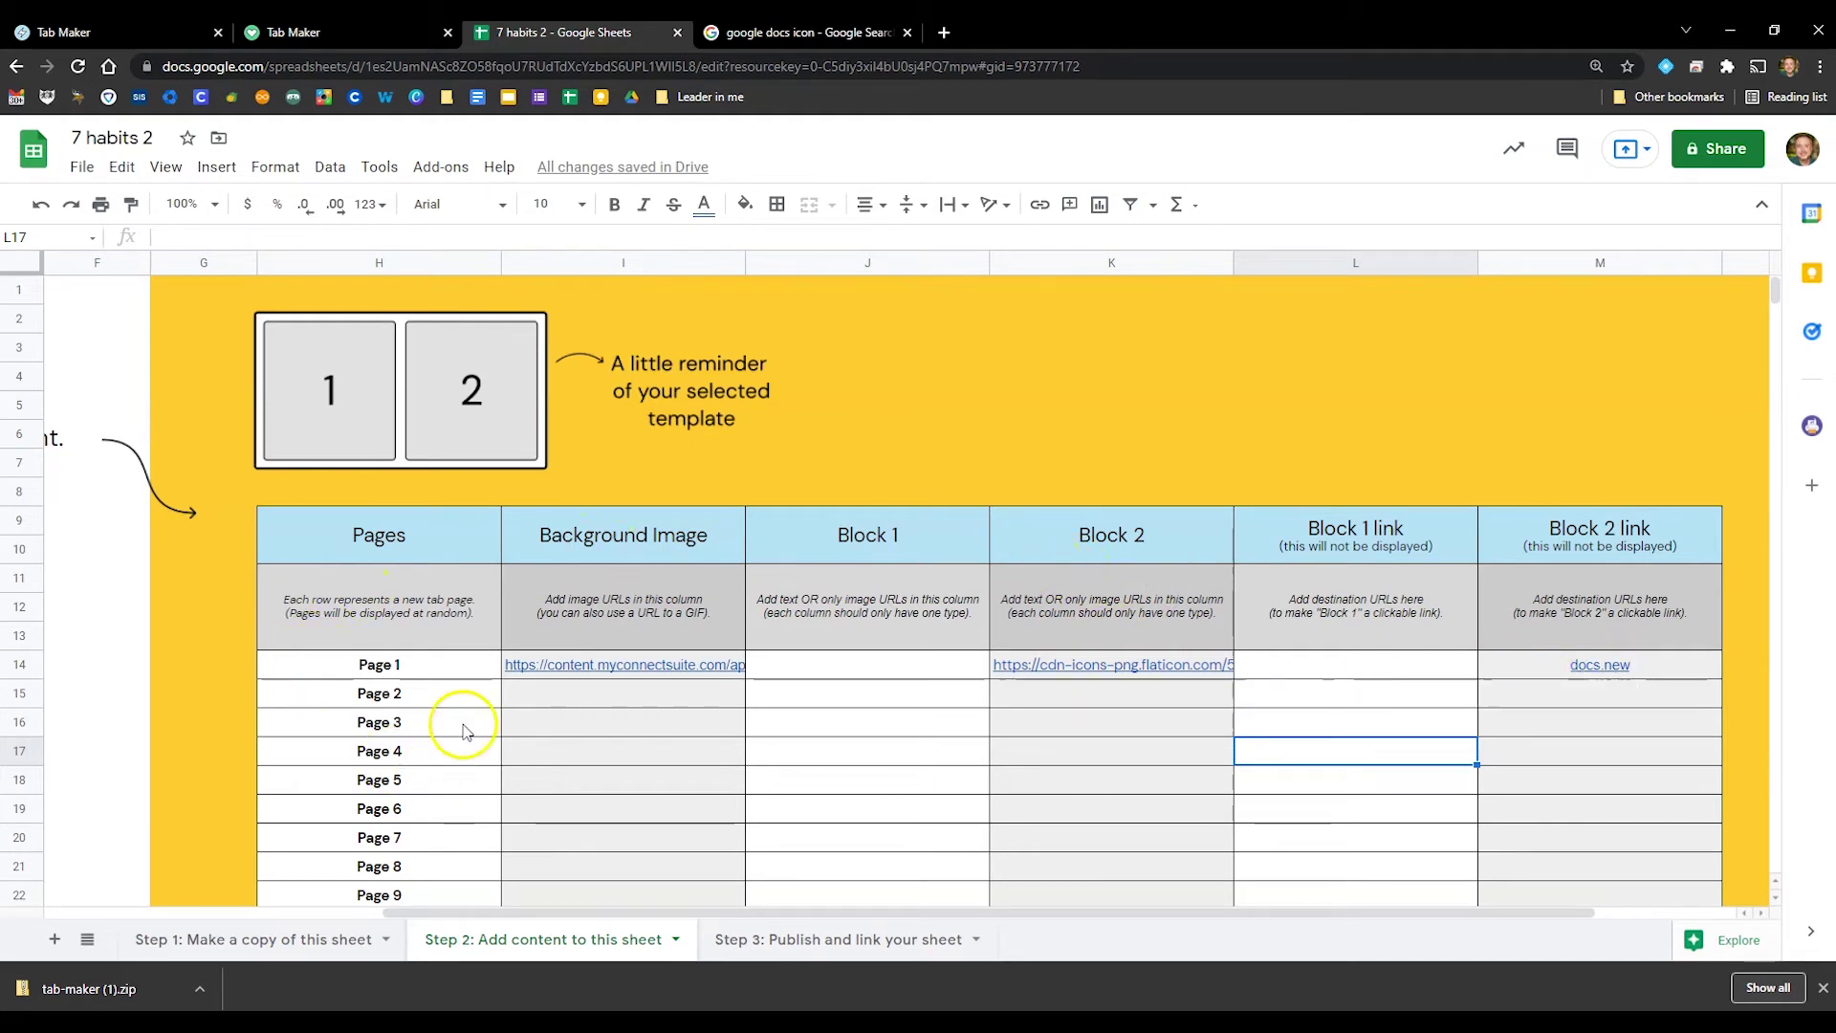
pyautogui.moveTo(704, 915); pyautogui.dragTo(366, 908)
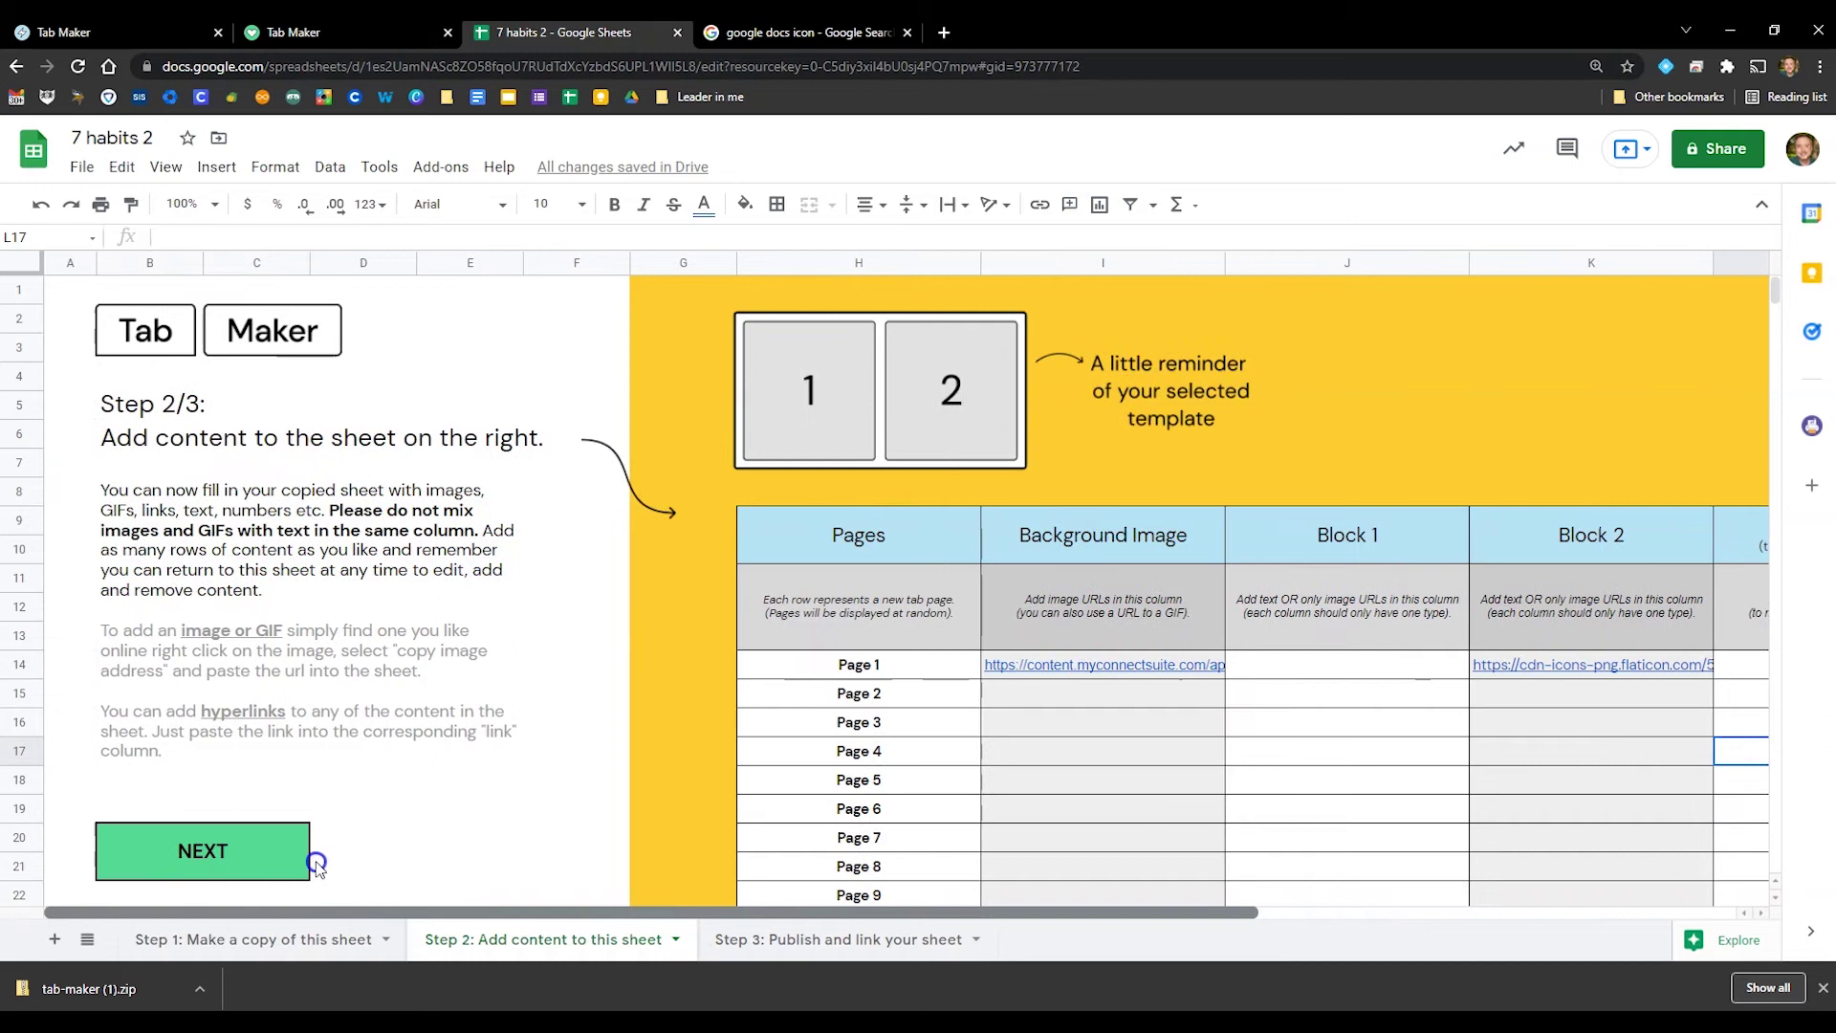
pyautogui.click(257, 849)
pyautogui.click(254, 803)
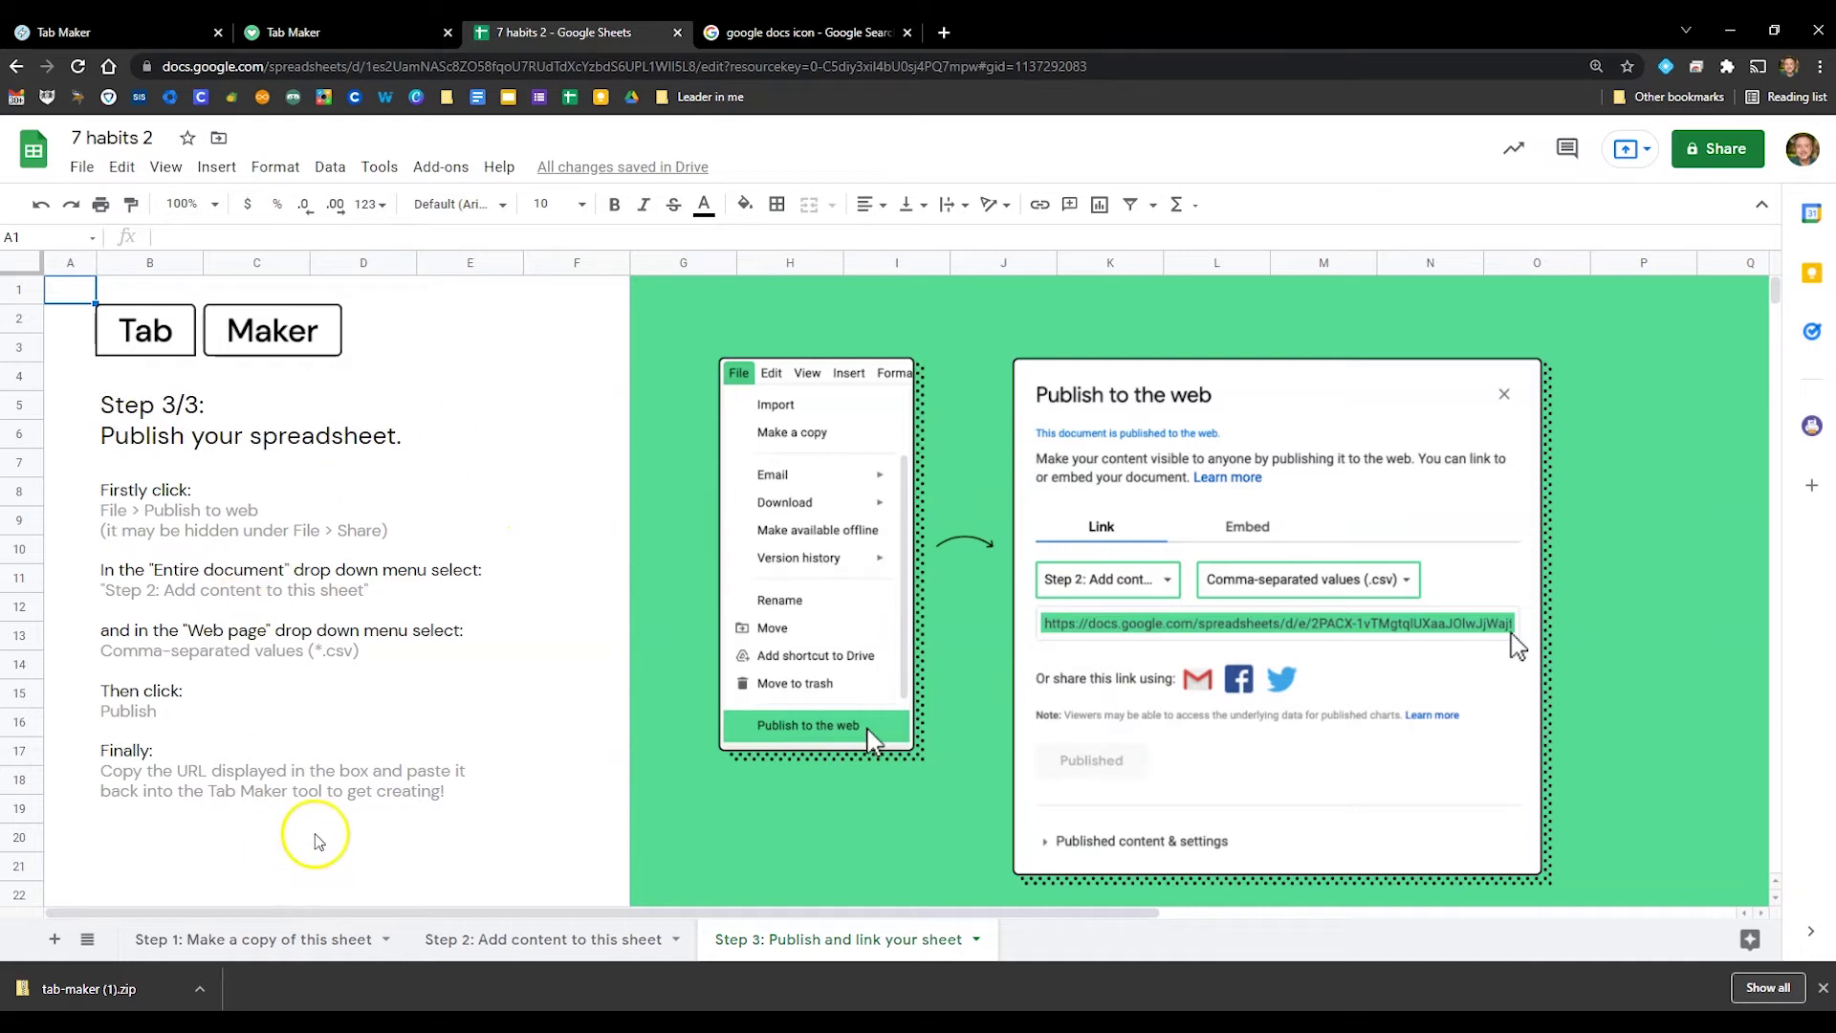
# Publish only the "Step 2: Add content to this sheet" page to the web as comma-separated values (.csv)
pyautogui.click(79, 172)
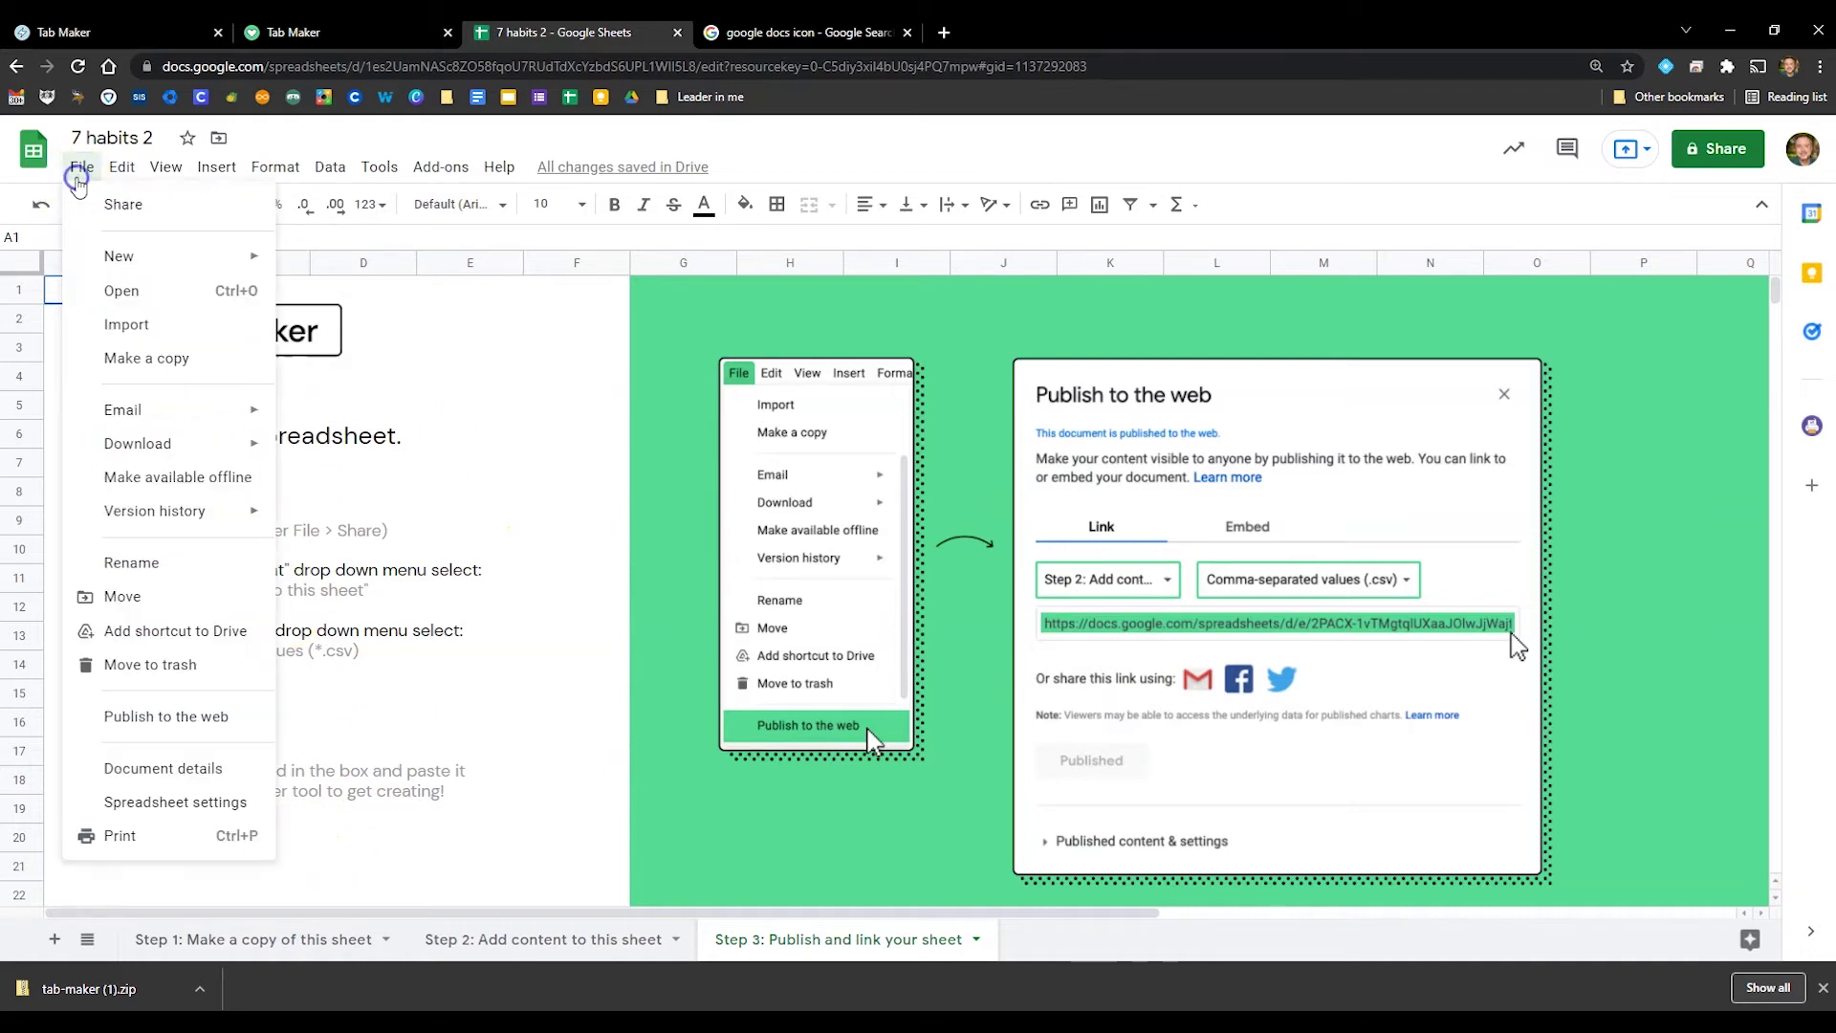
pyautogui.click(204, 713)
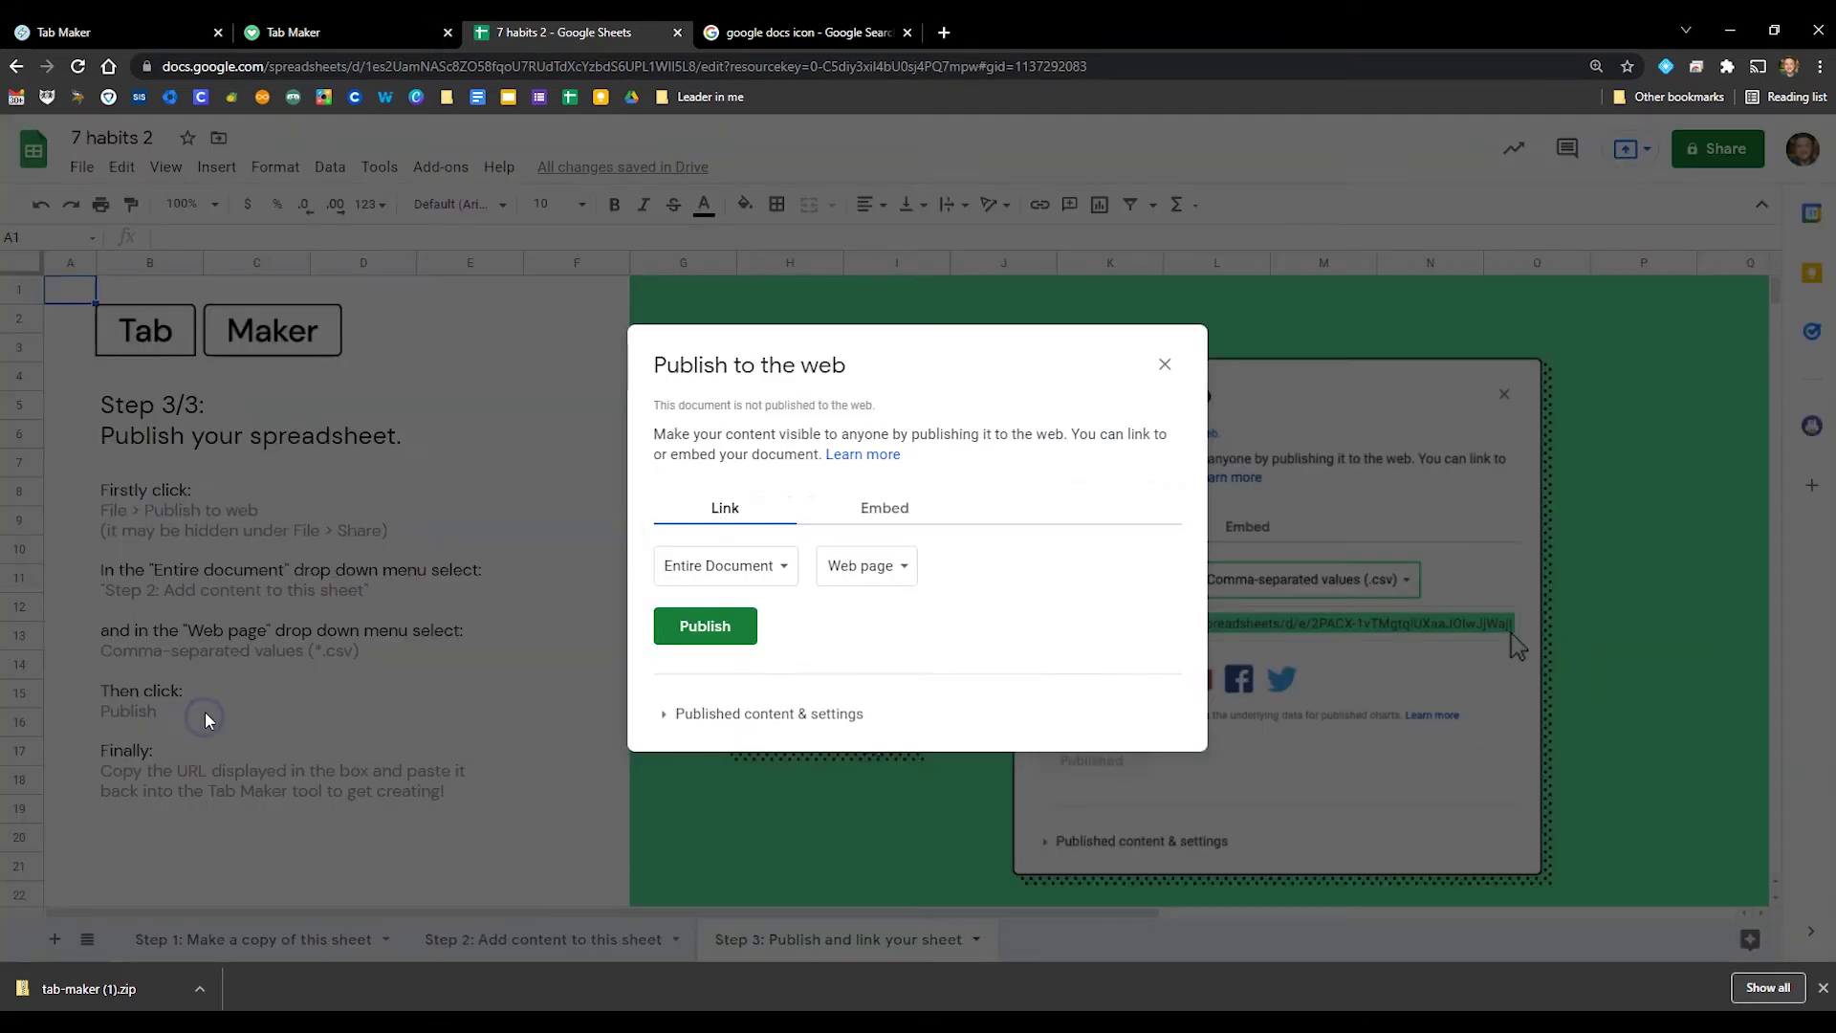
pyautogui.click(780, 572)
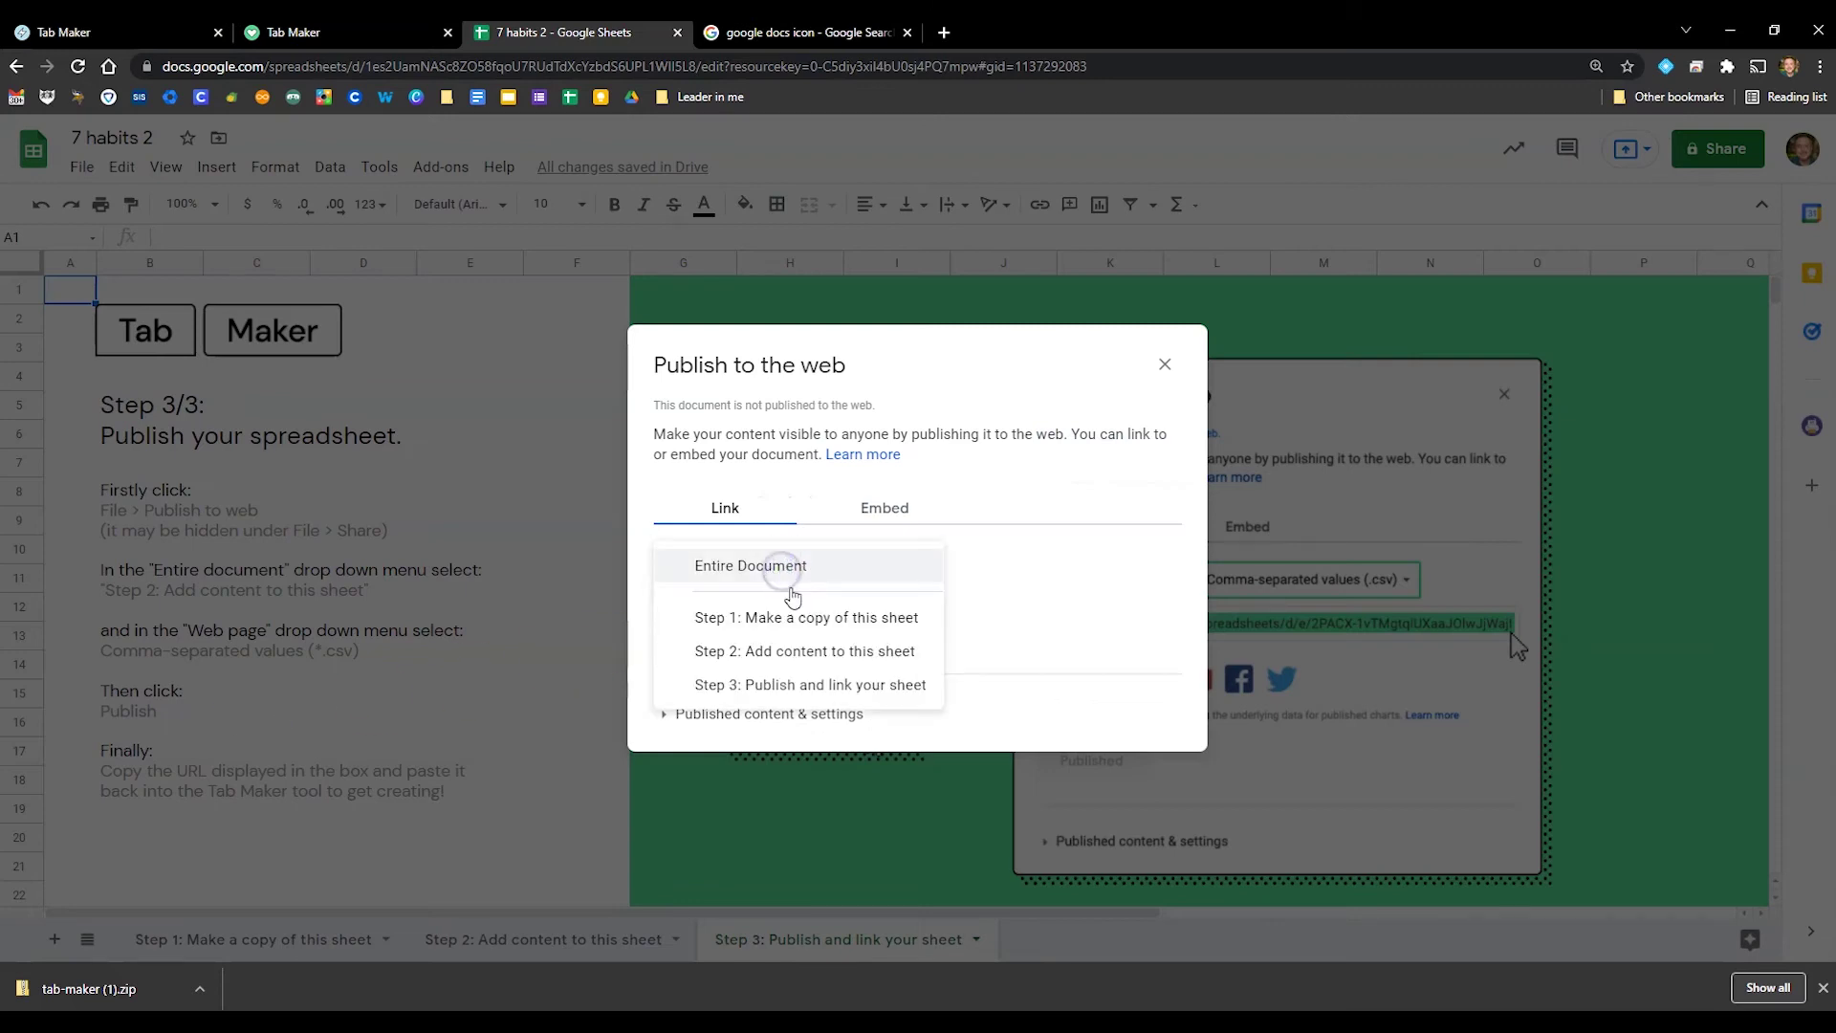
pyautogui.click(811, 652)
pyautogui.click(916, 565)
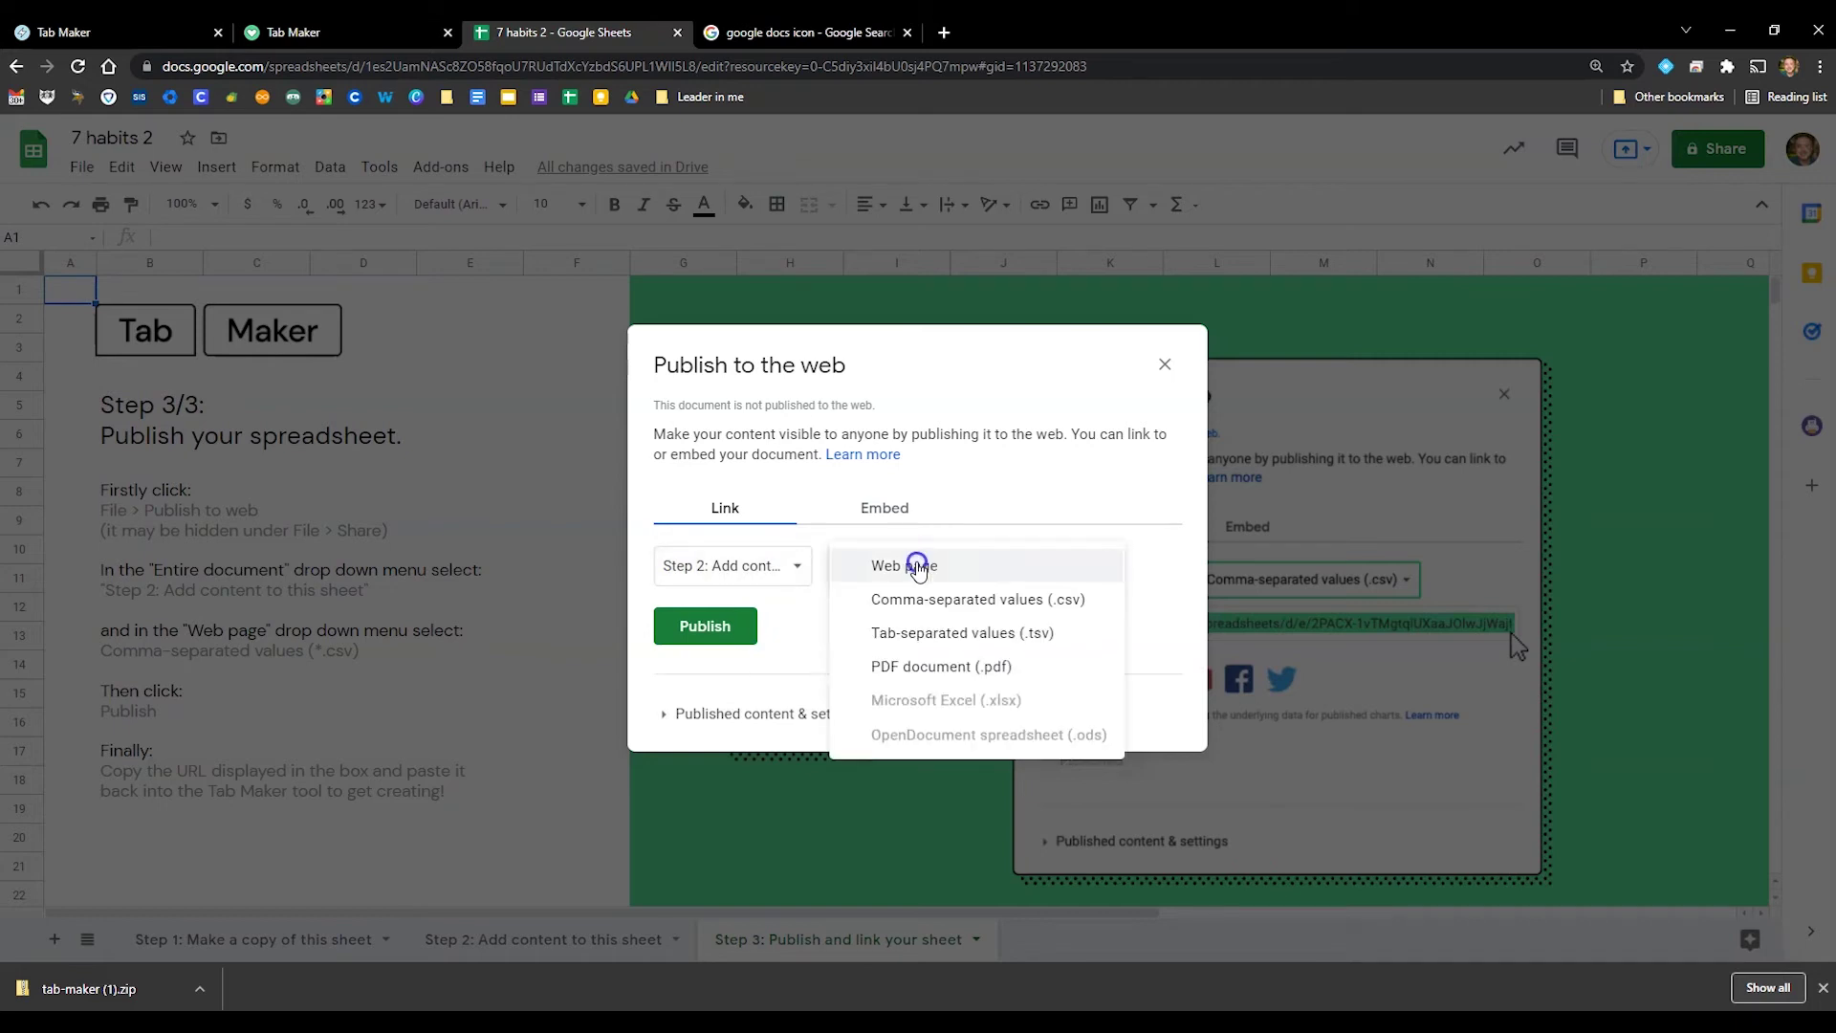
pyautogui.click(940, 599)
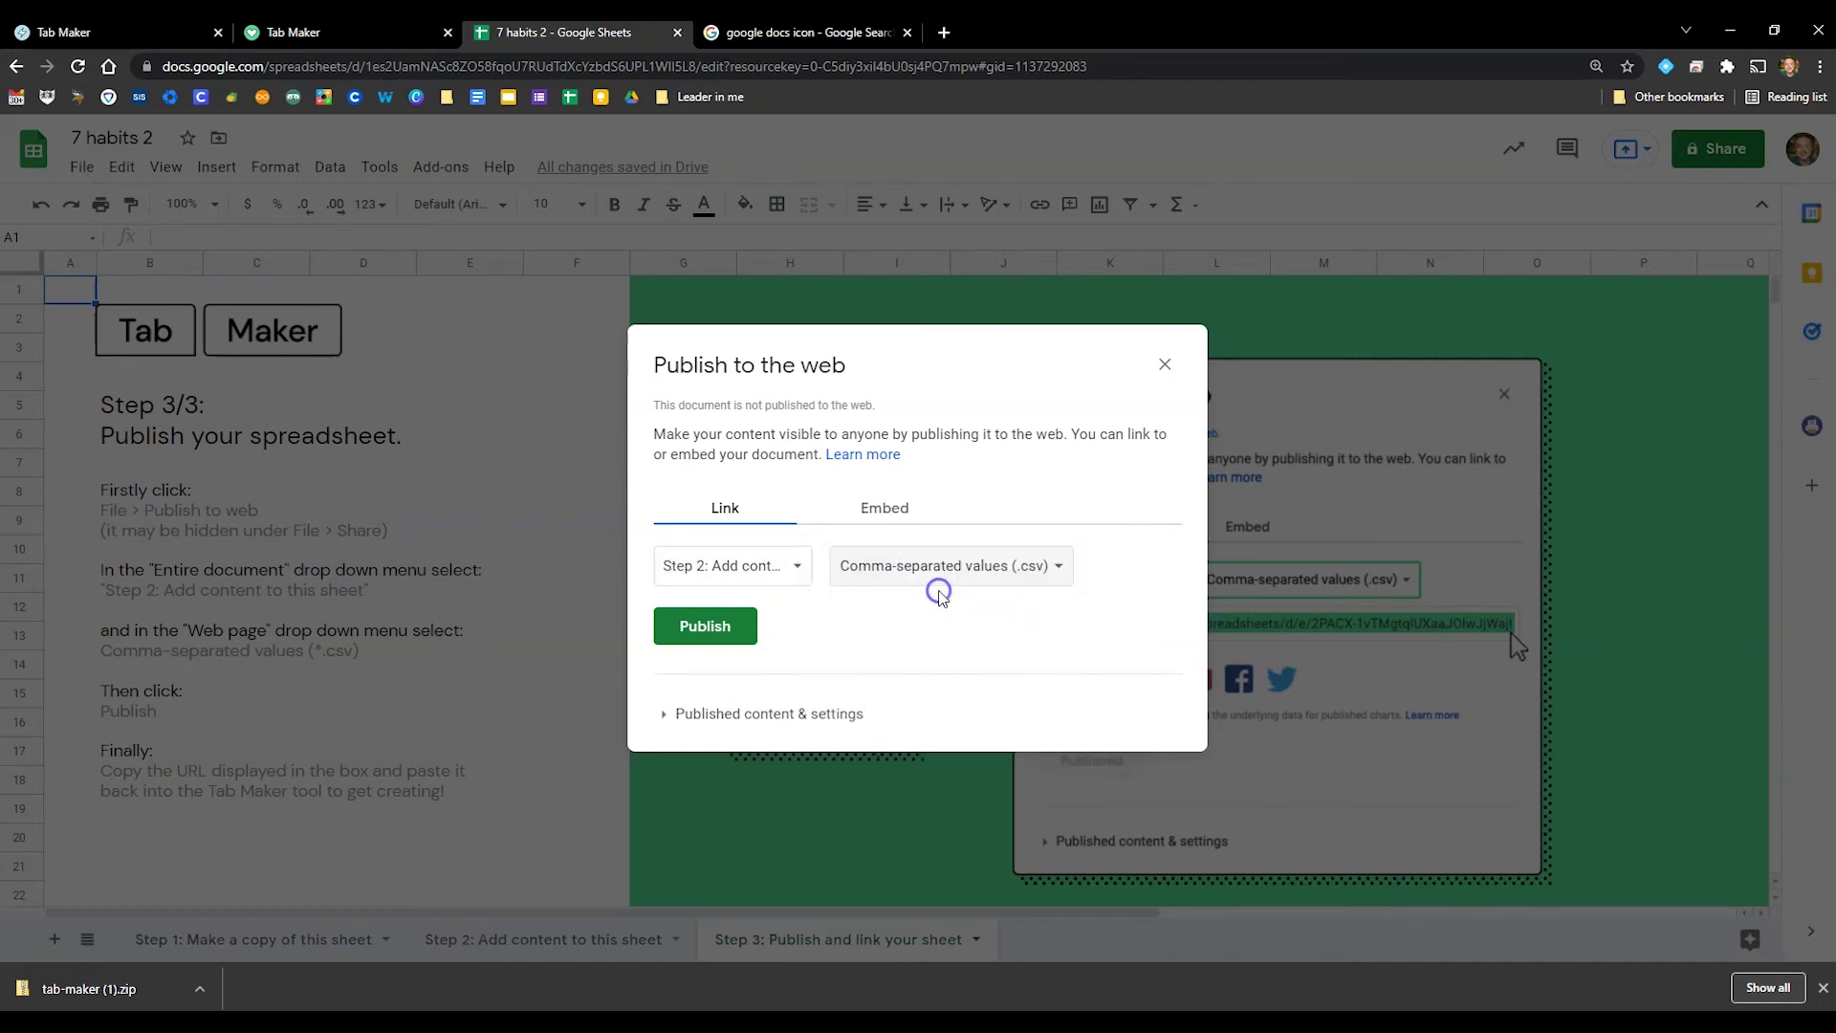
pyautogui.click(730, 625)
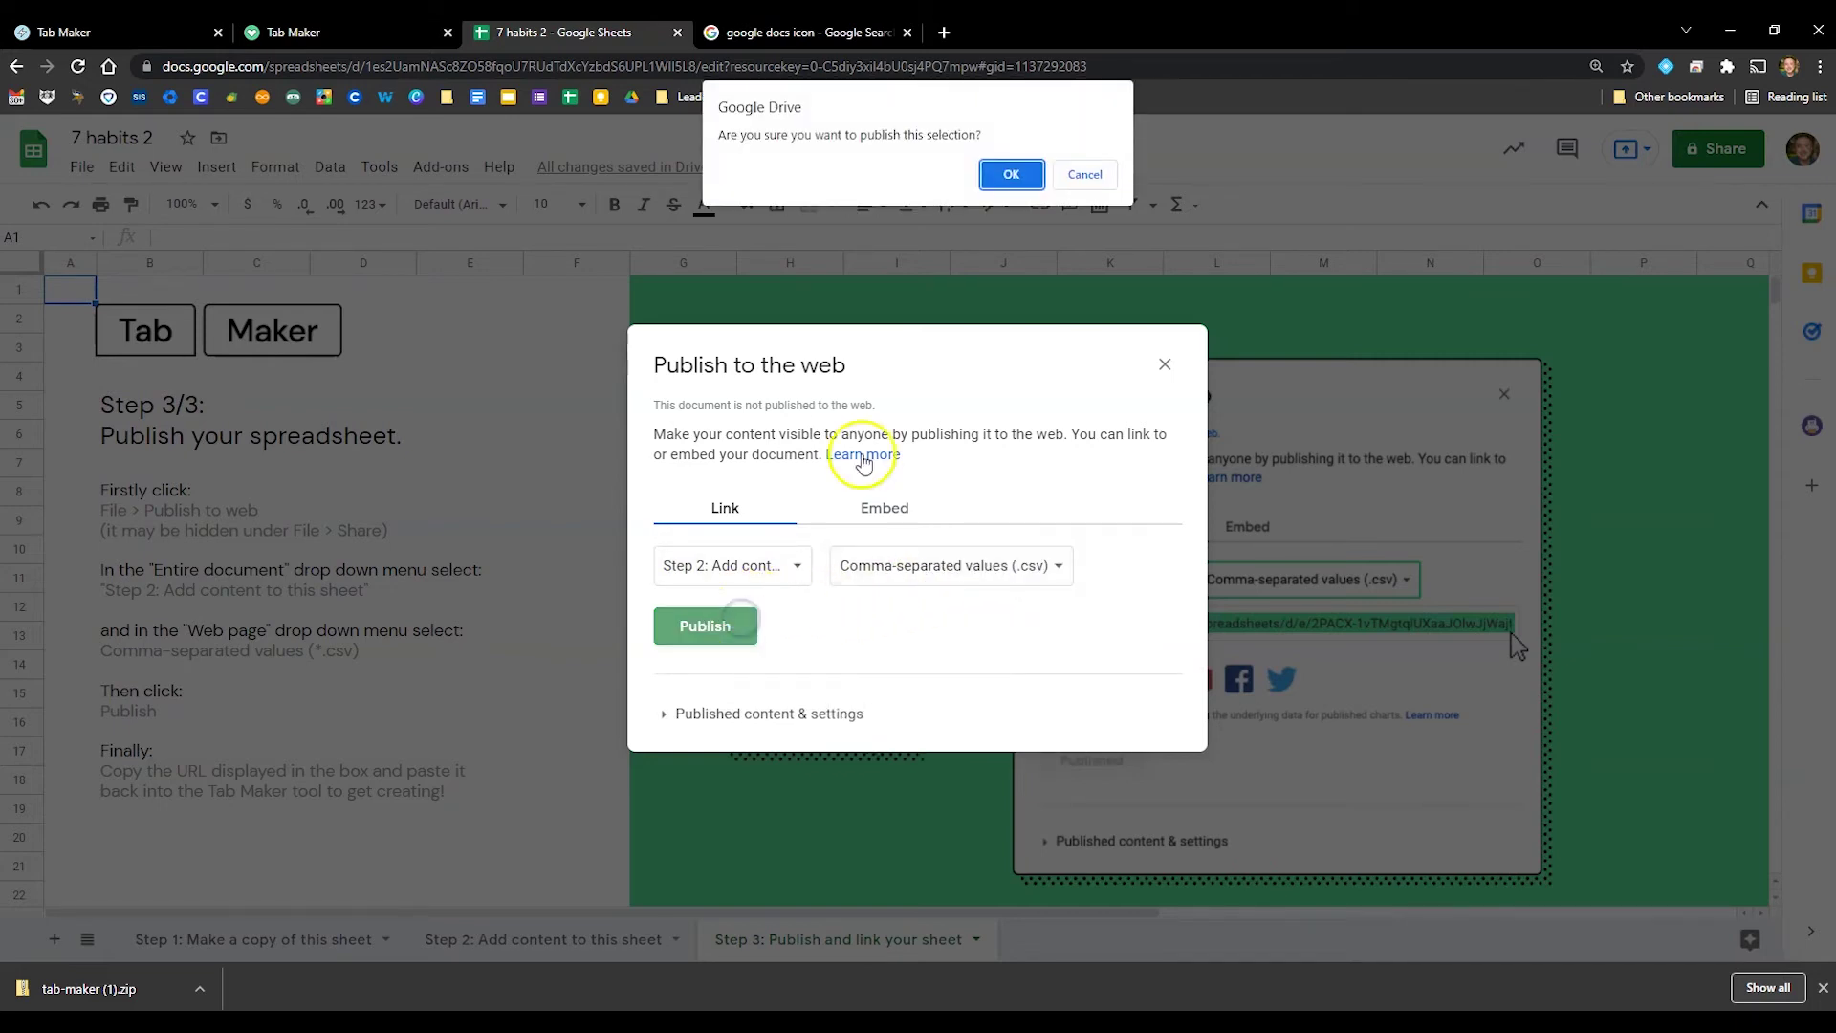
pyautogui.click(1011, 176)
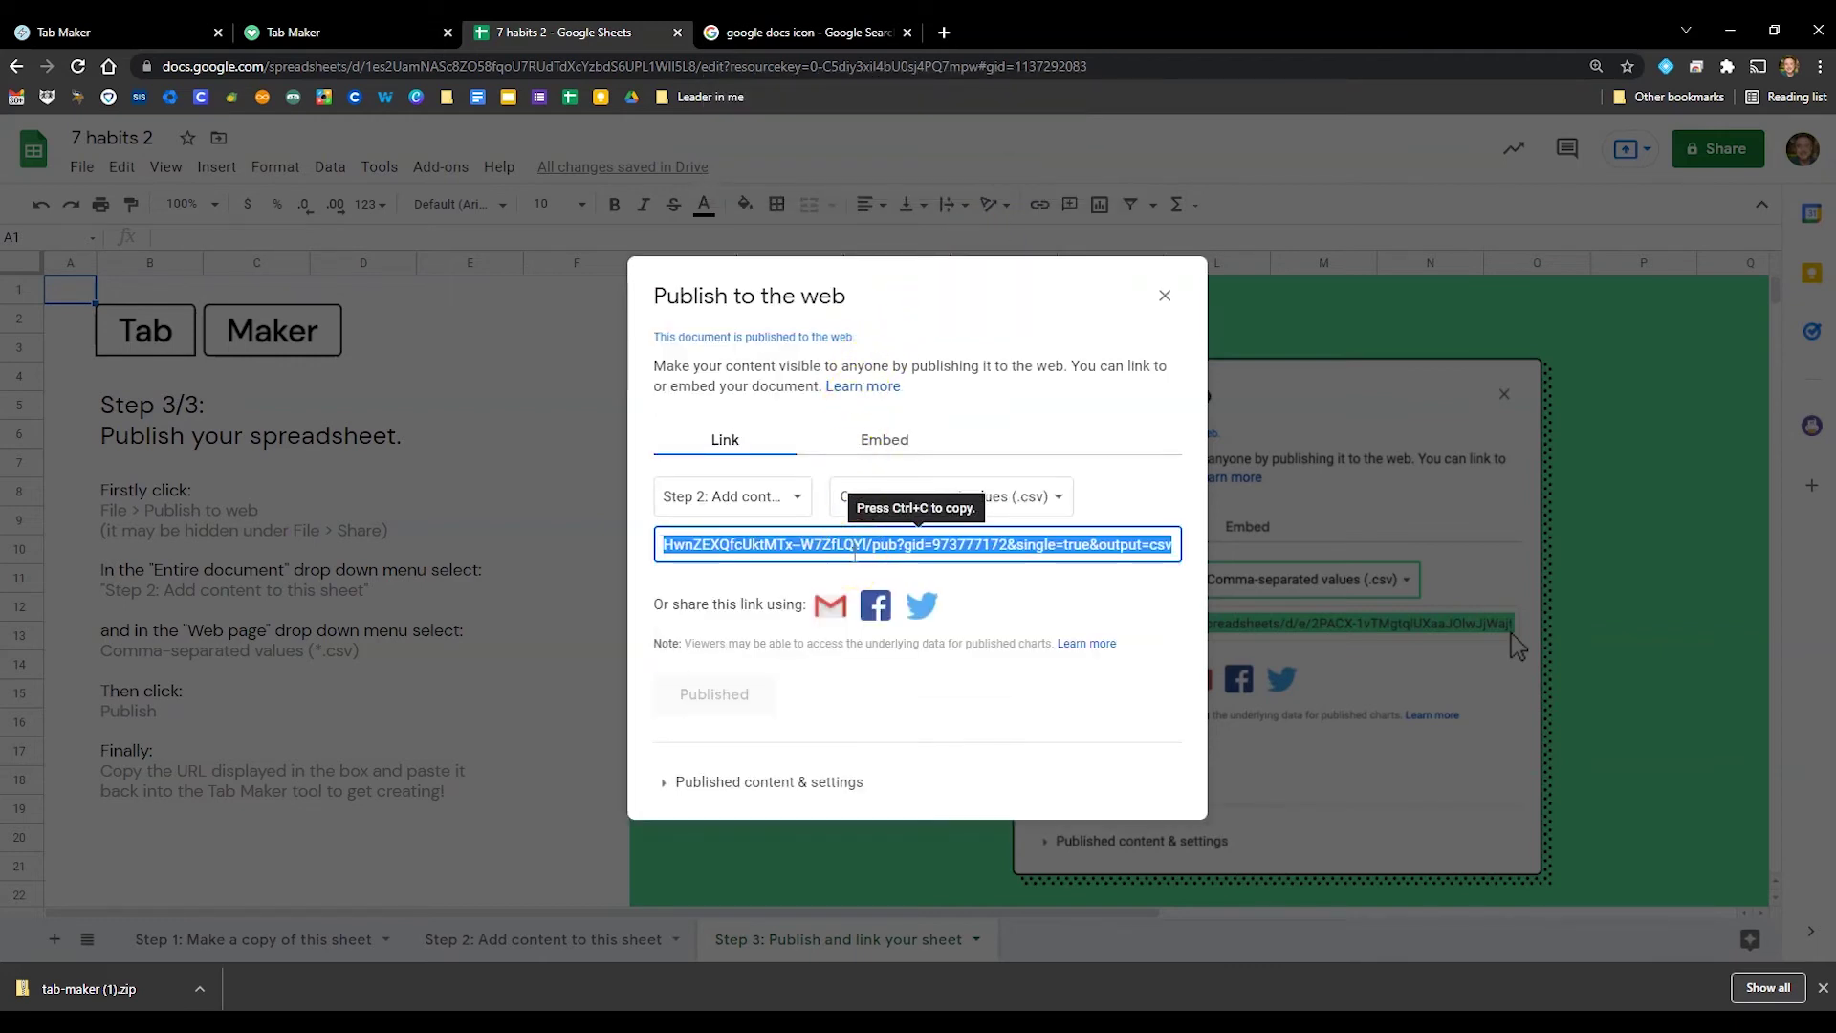
# Paste the published sheet's CSV link into Tab Maker's Step 2/5 and continue to the body editing step
pyautogui.click(353, 32)
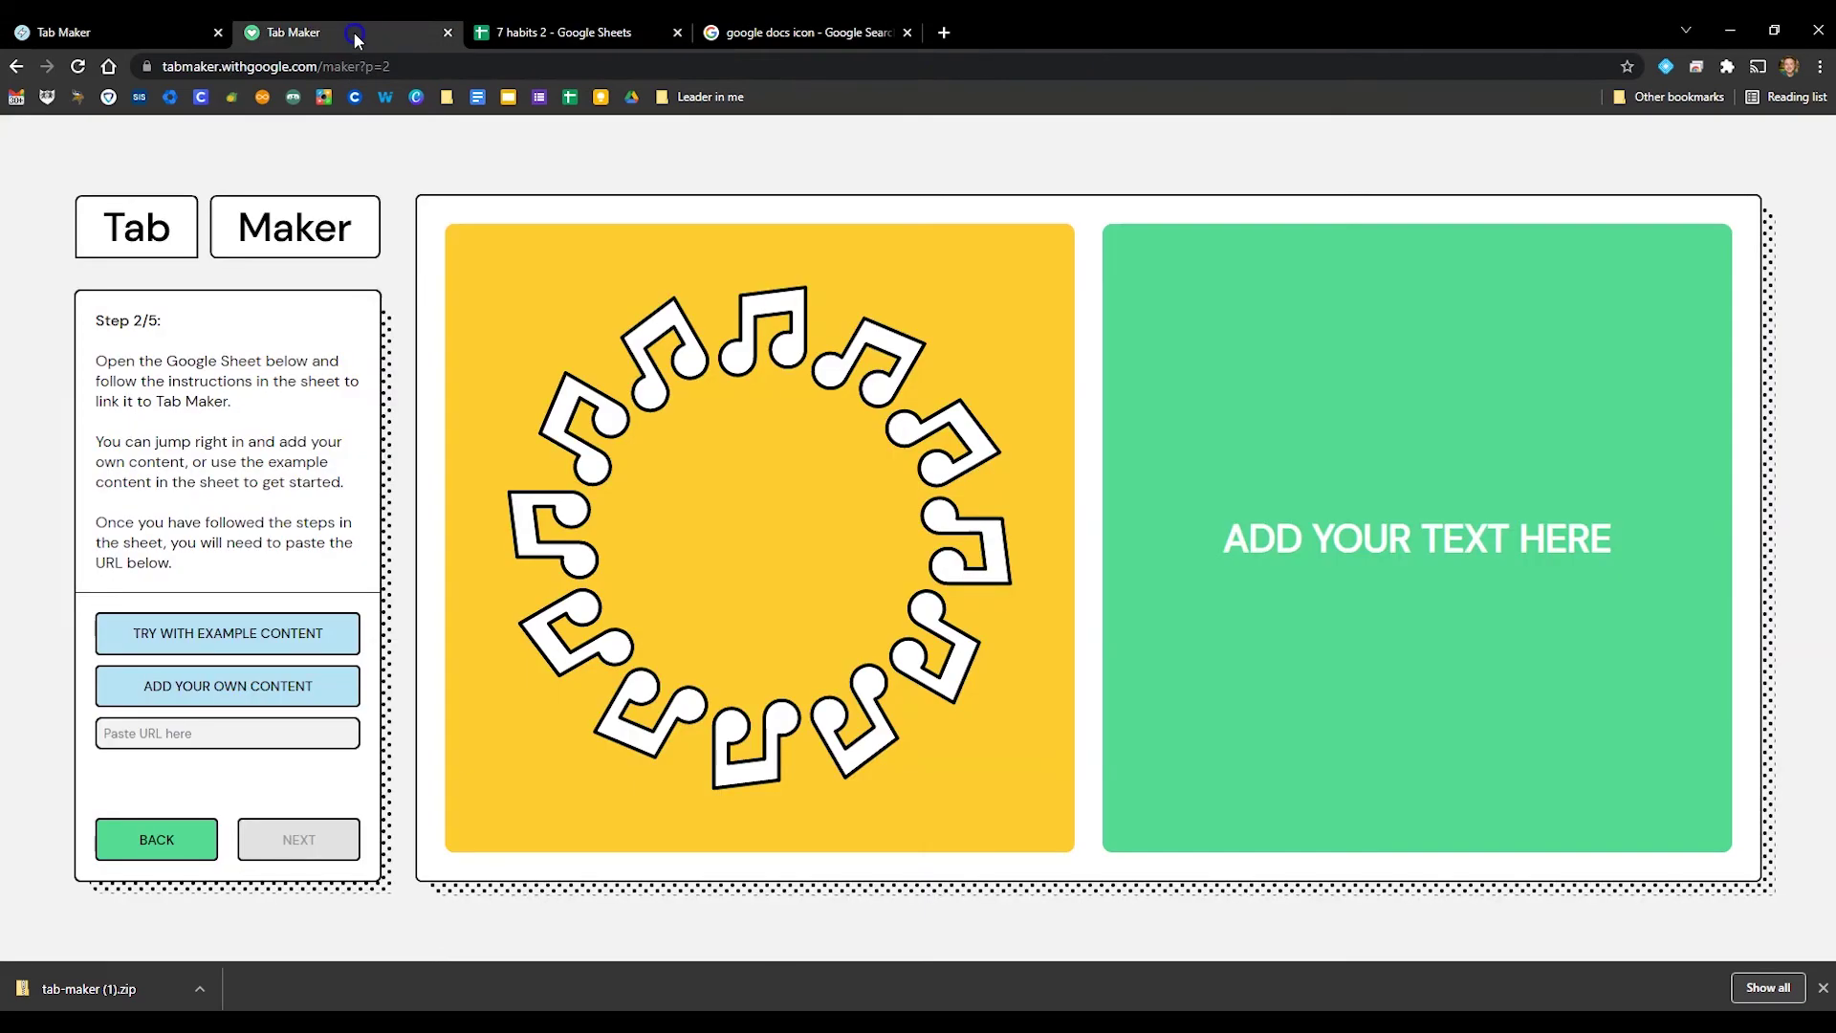
pyautogui.click(197, 732)
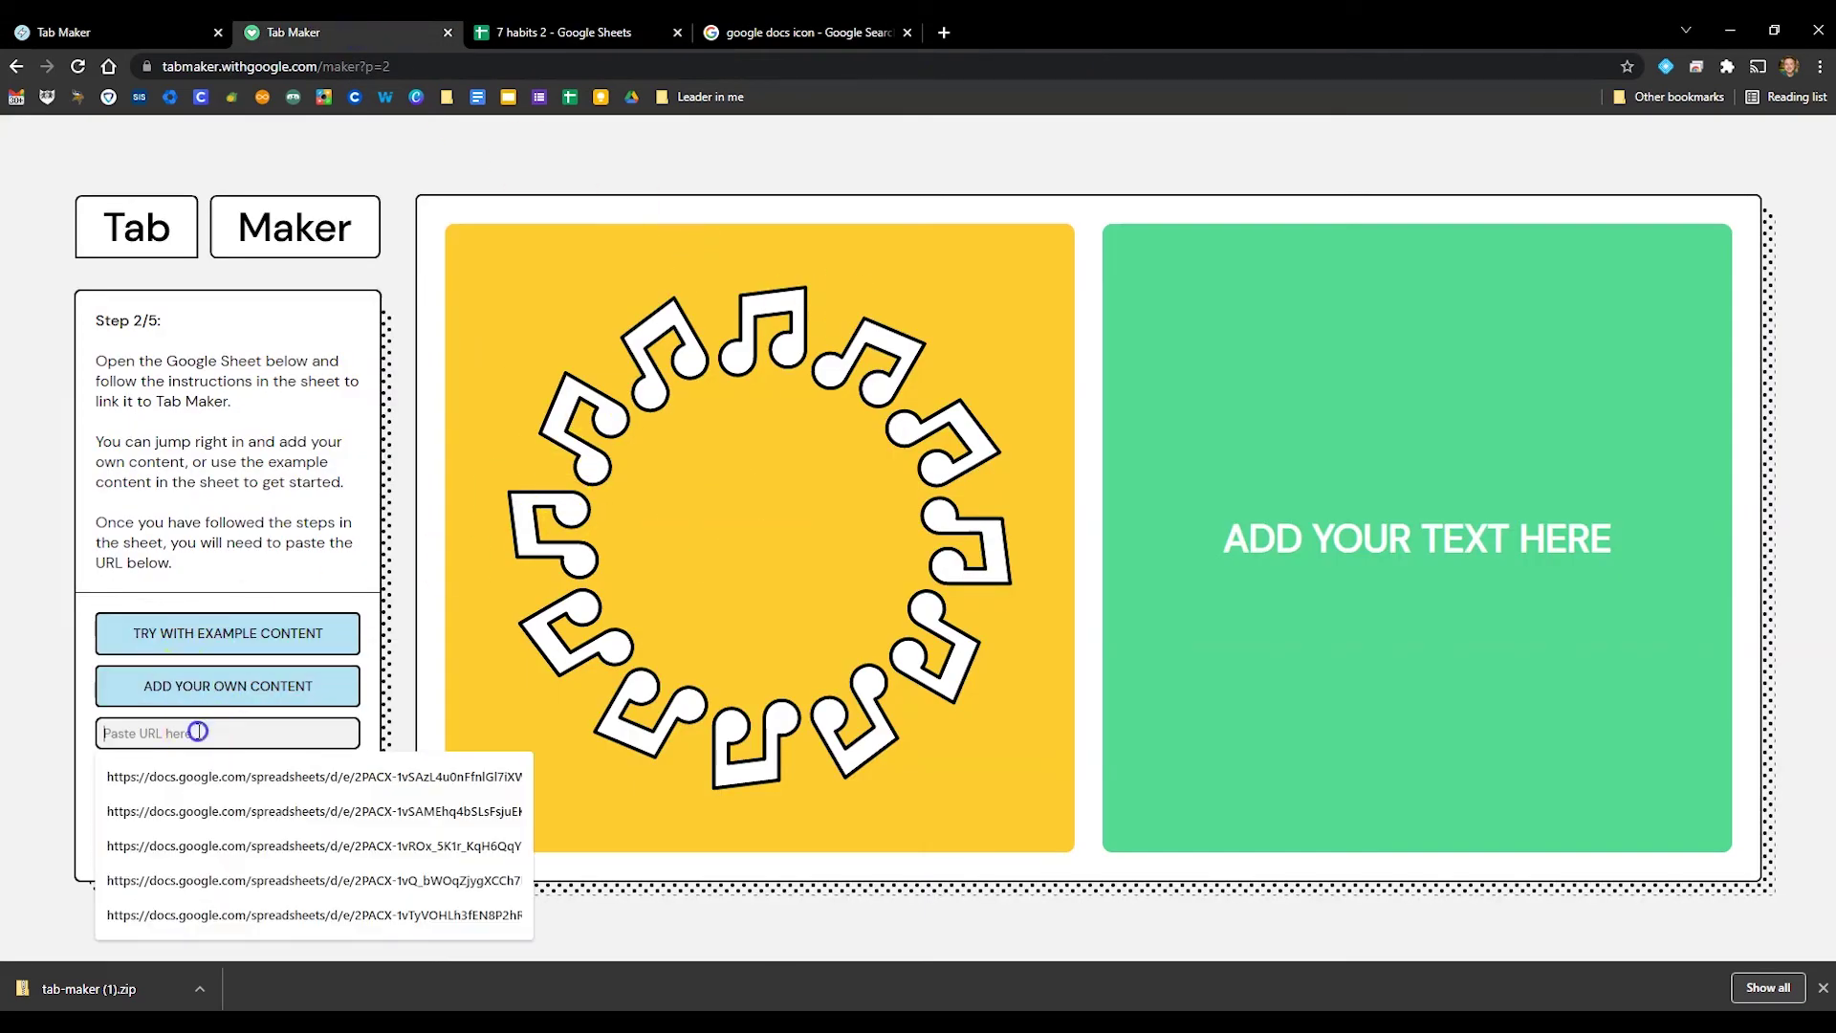
pyautogui.hotkey('ctrl', 'v')
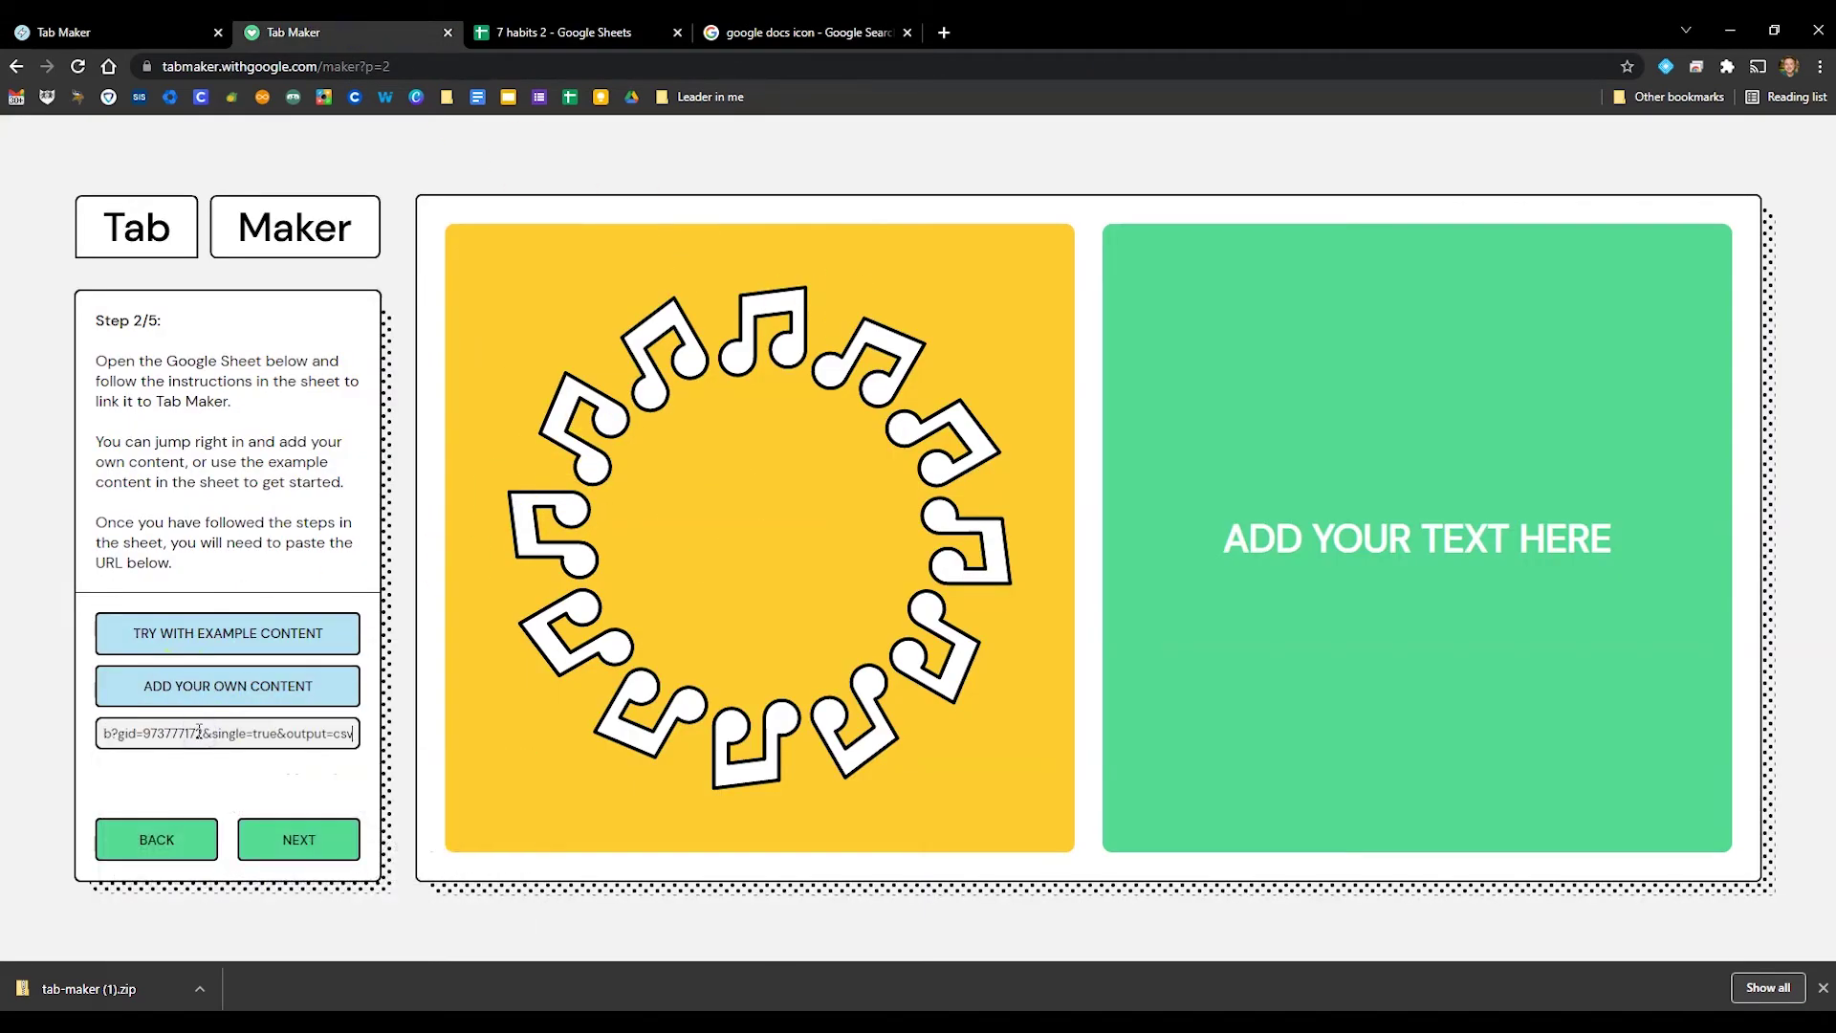
pyautogui.click(325, 834)
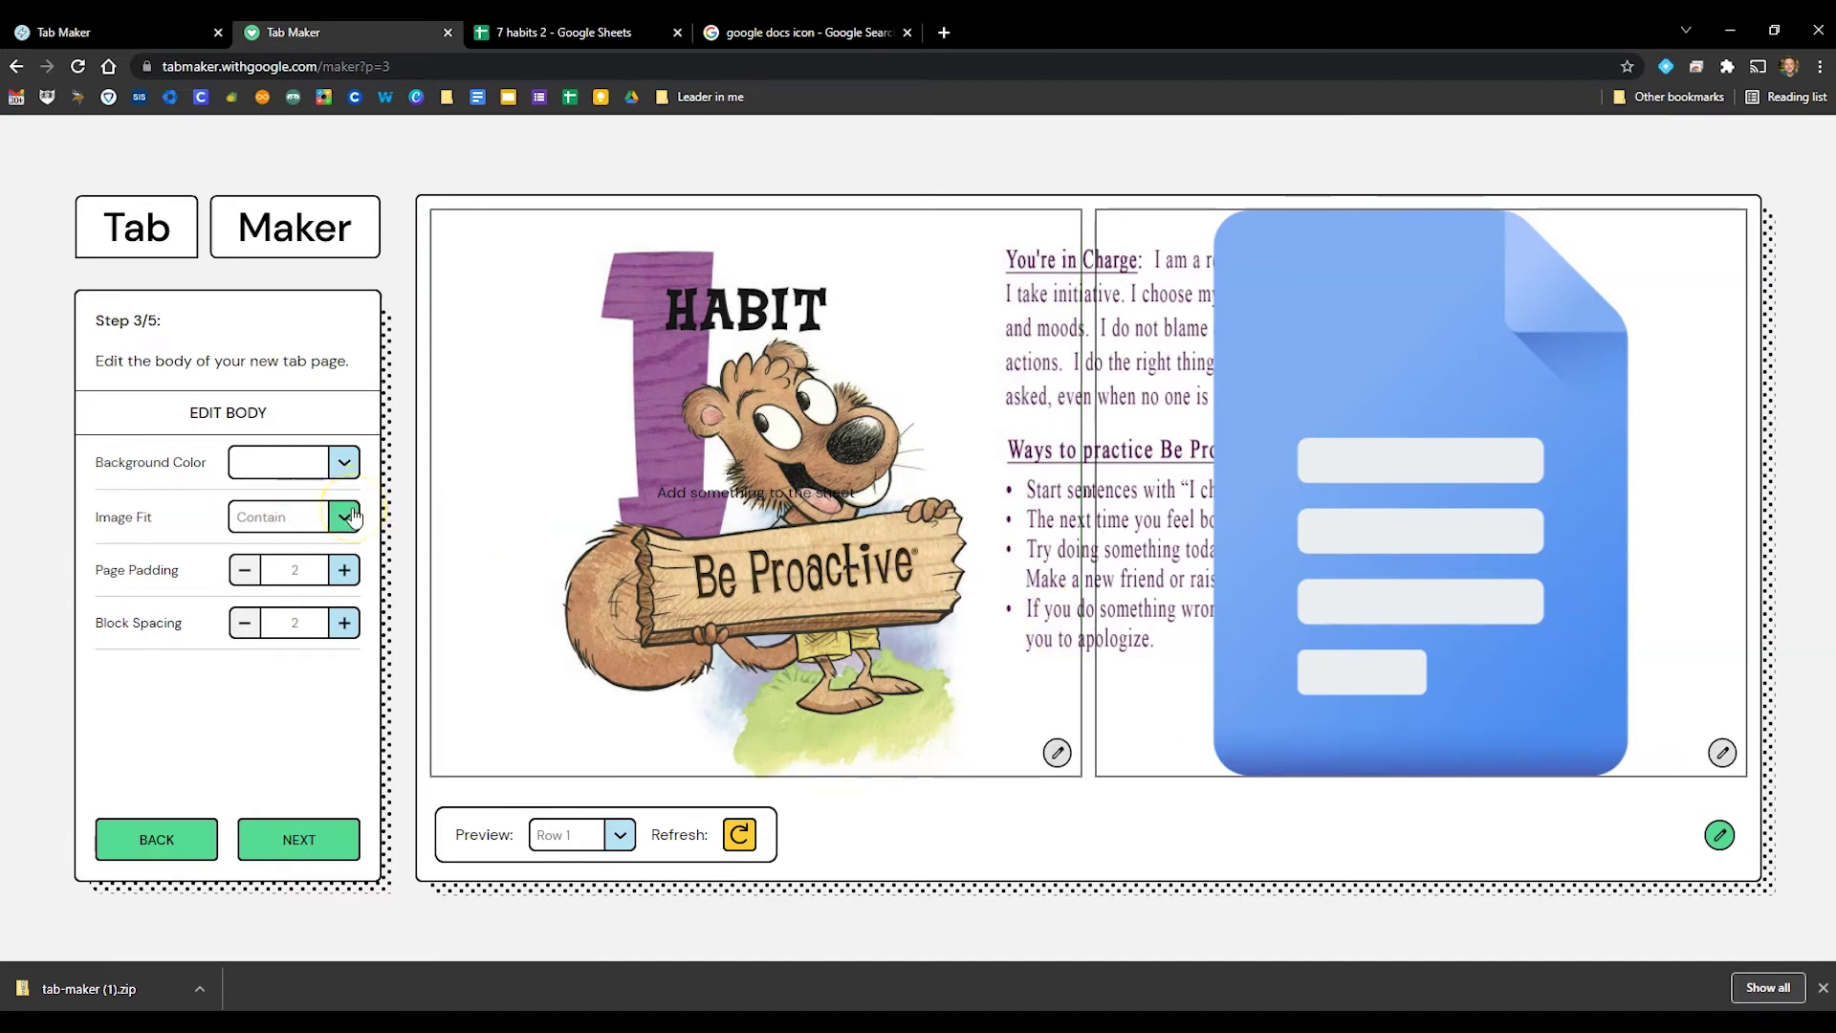
# Try the Fill, Cover and Repeat image fits for the page background, and return to Contain
pyautogui.click(346, 516)
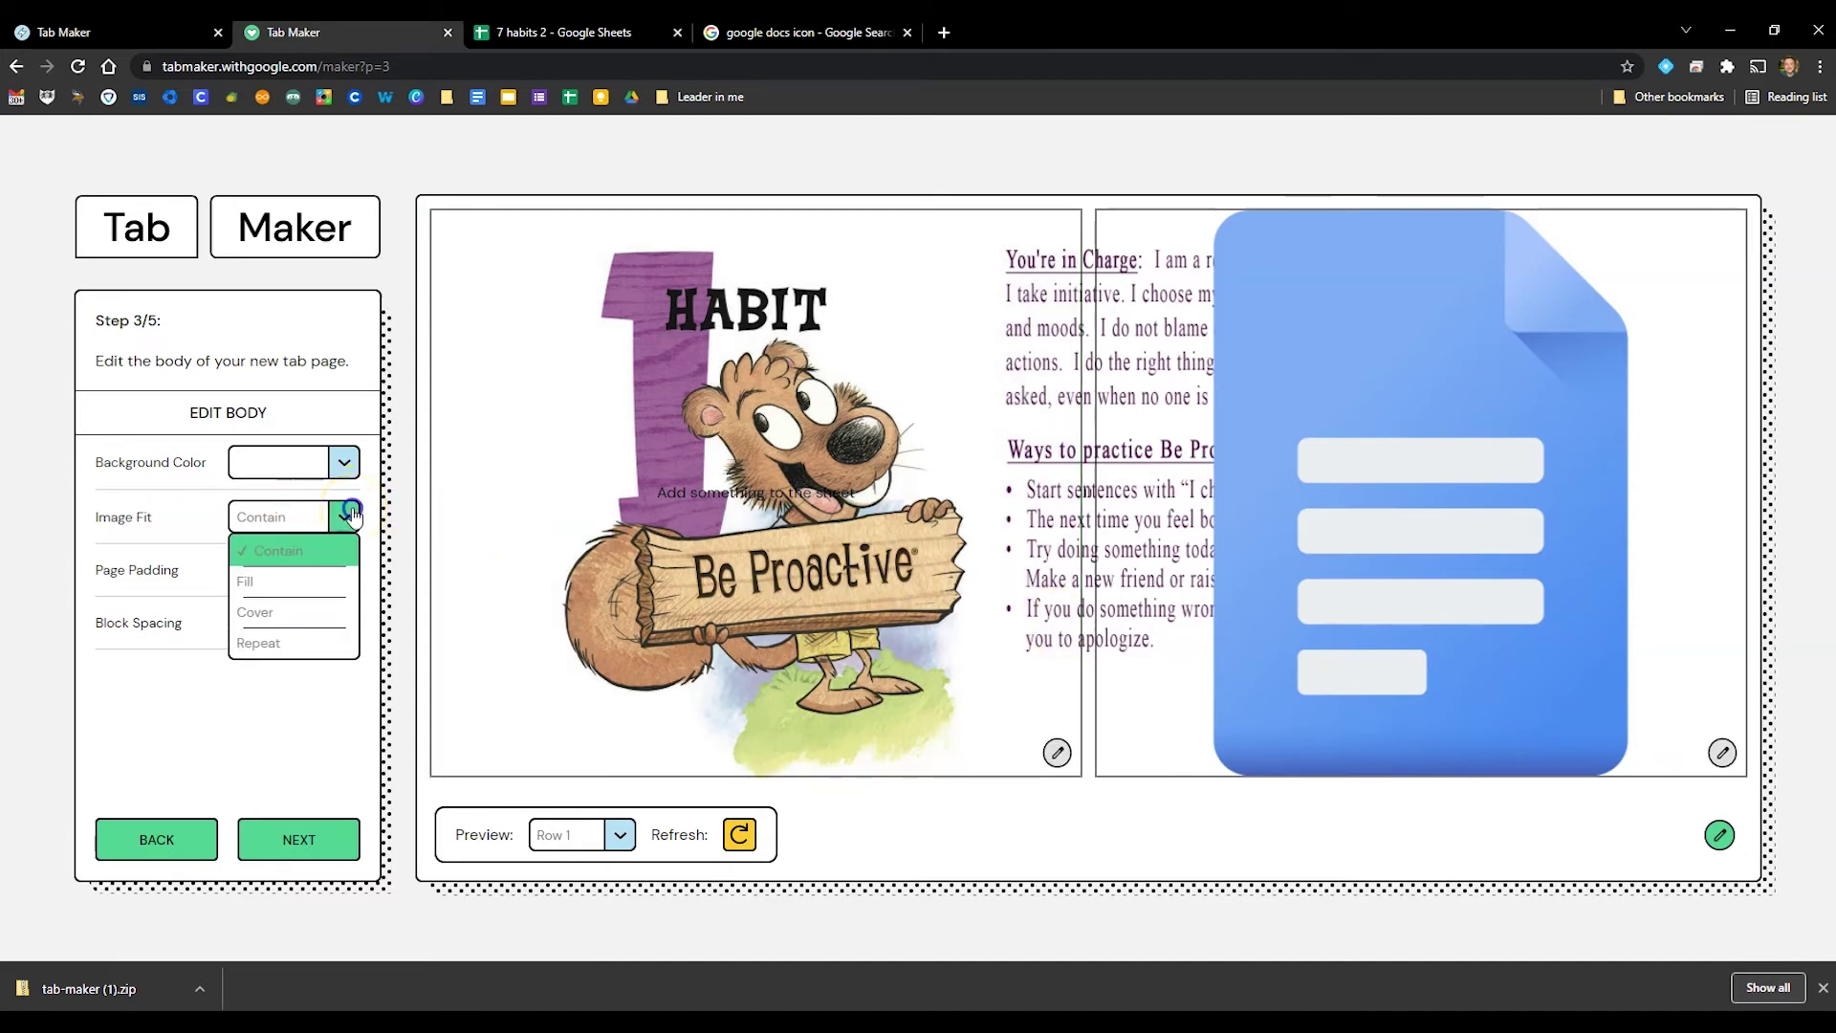
pyautogui.click(317, 580)
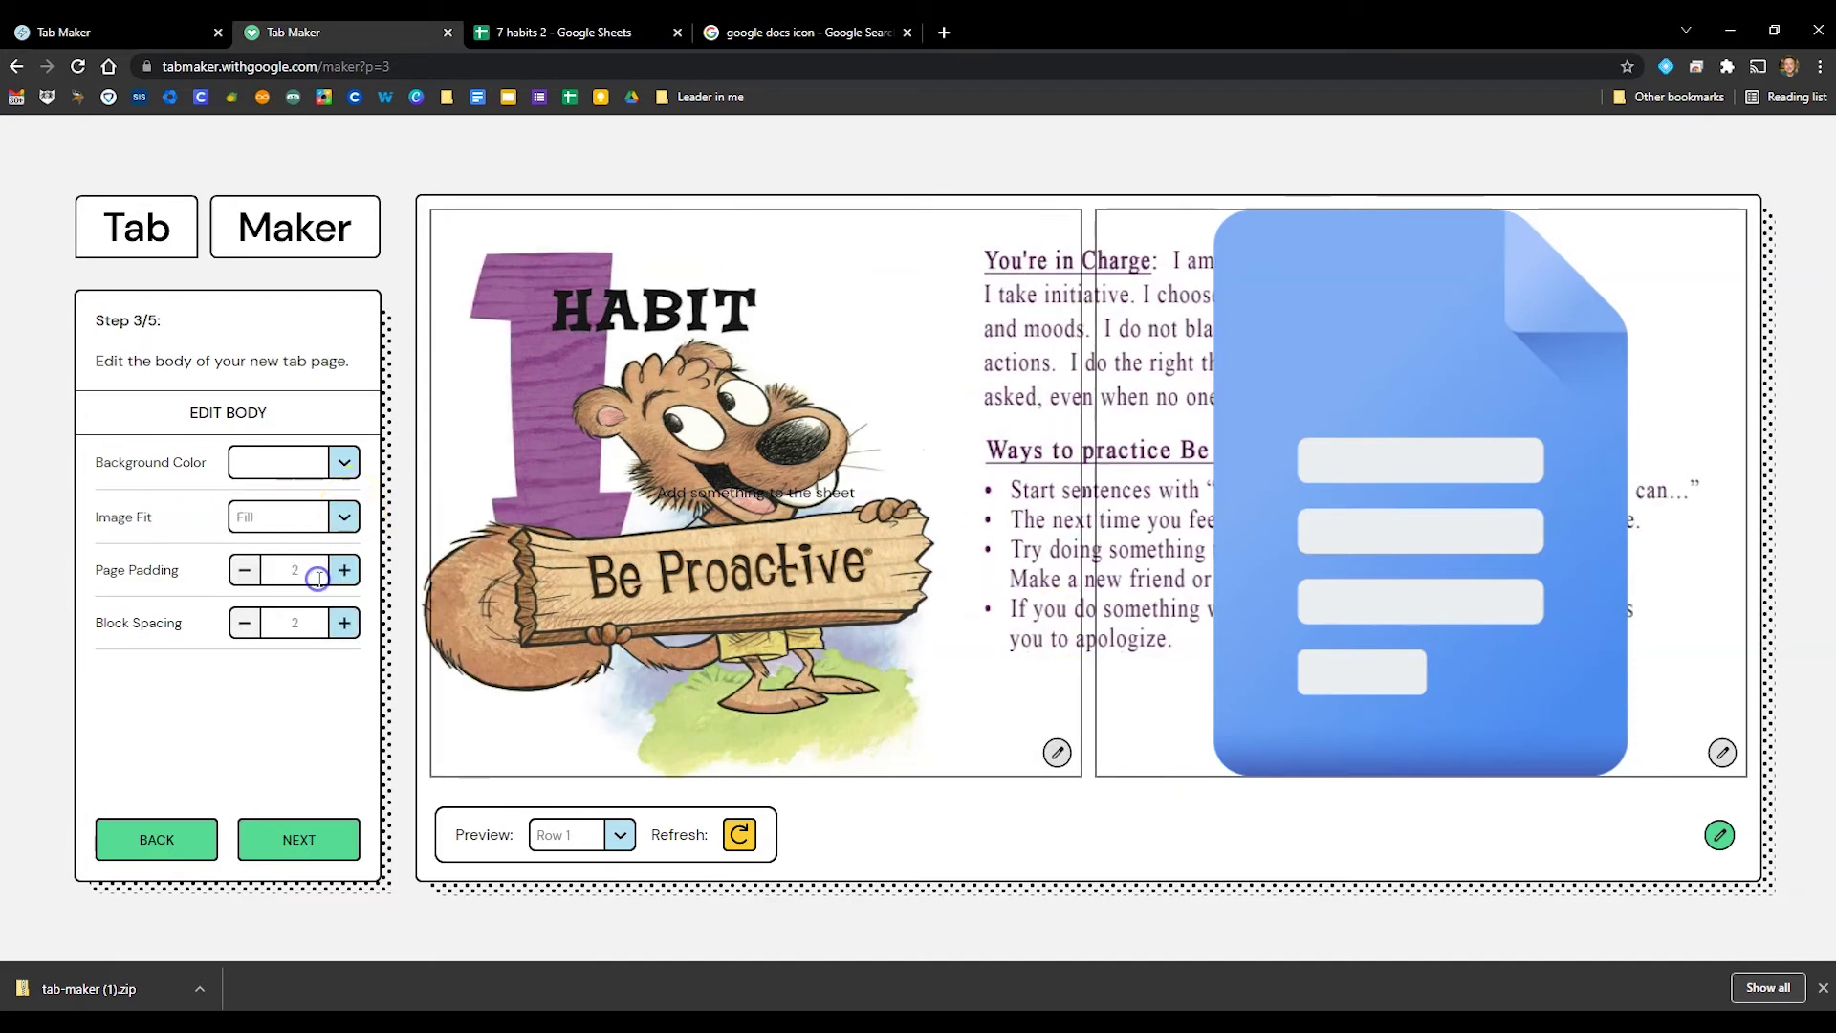
pyautogui.click(346, 518)
pyautogui.click(335, 604)
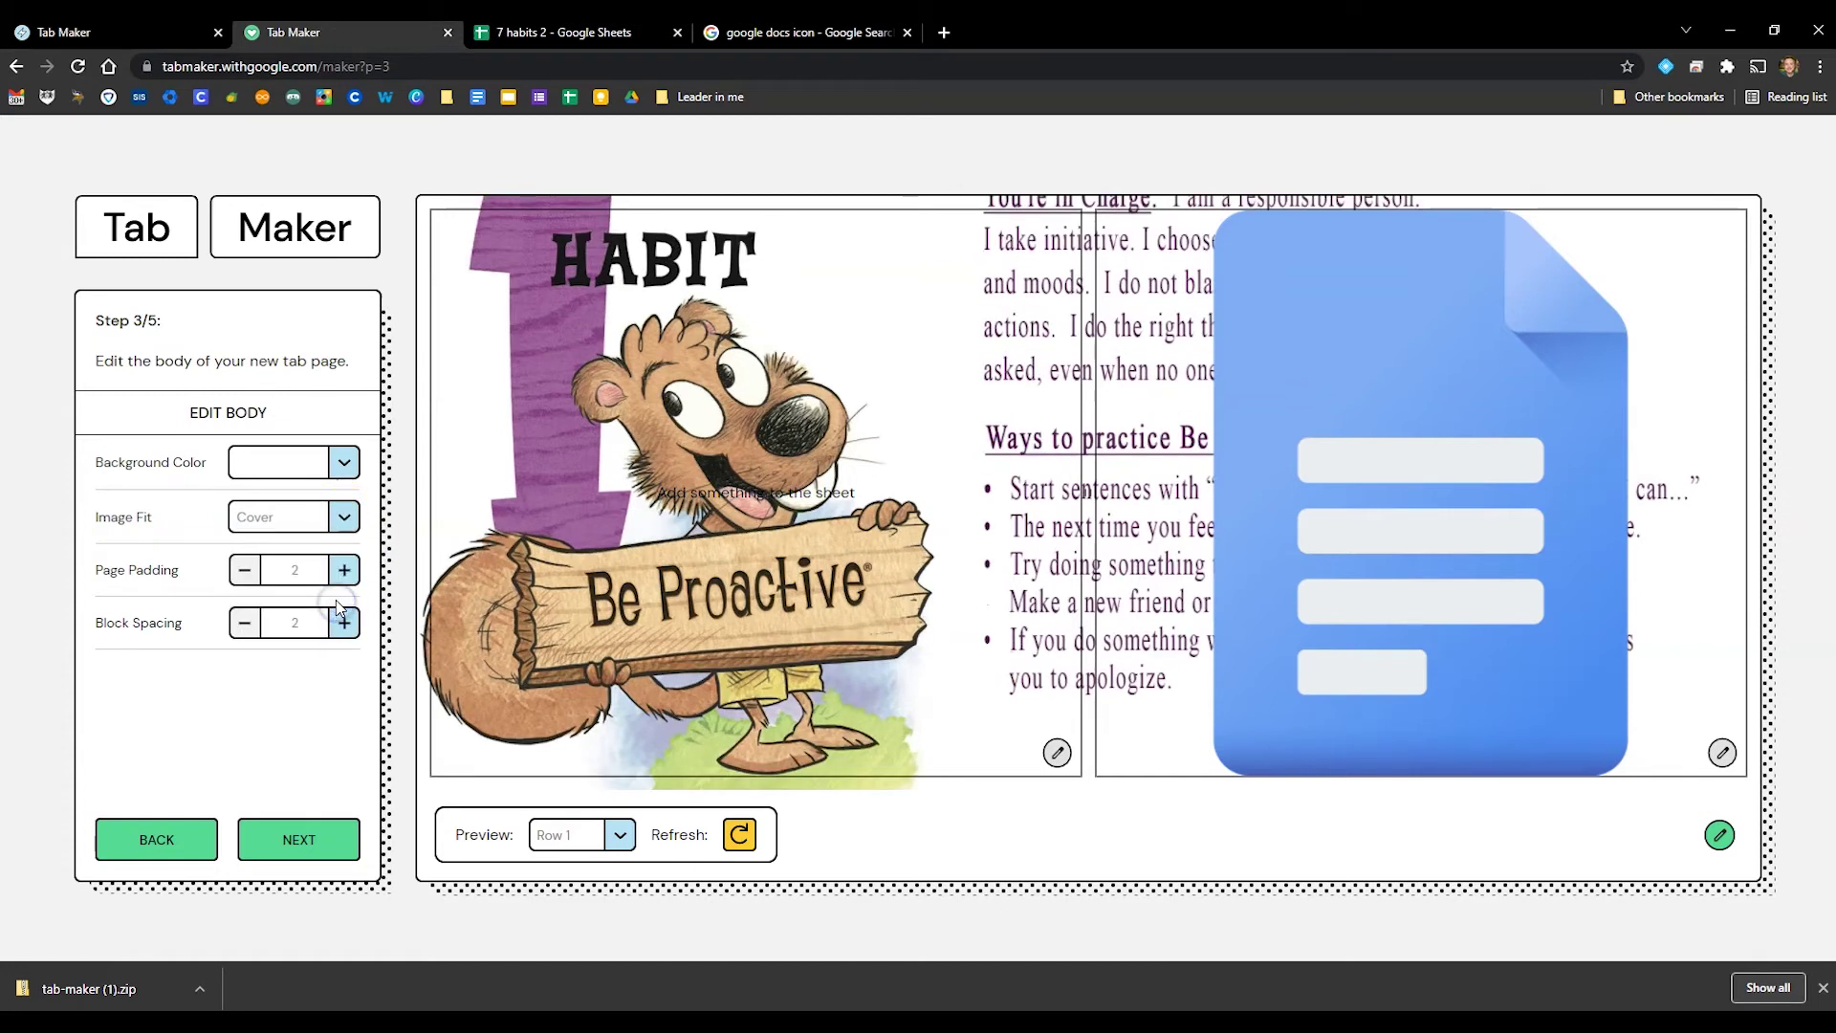
pyautogui.click(344, 517)
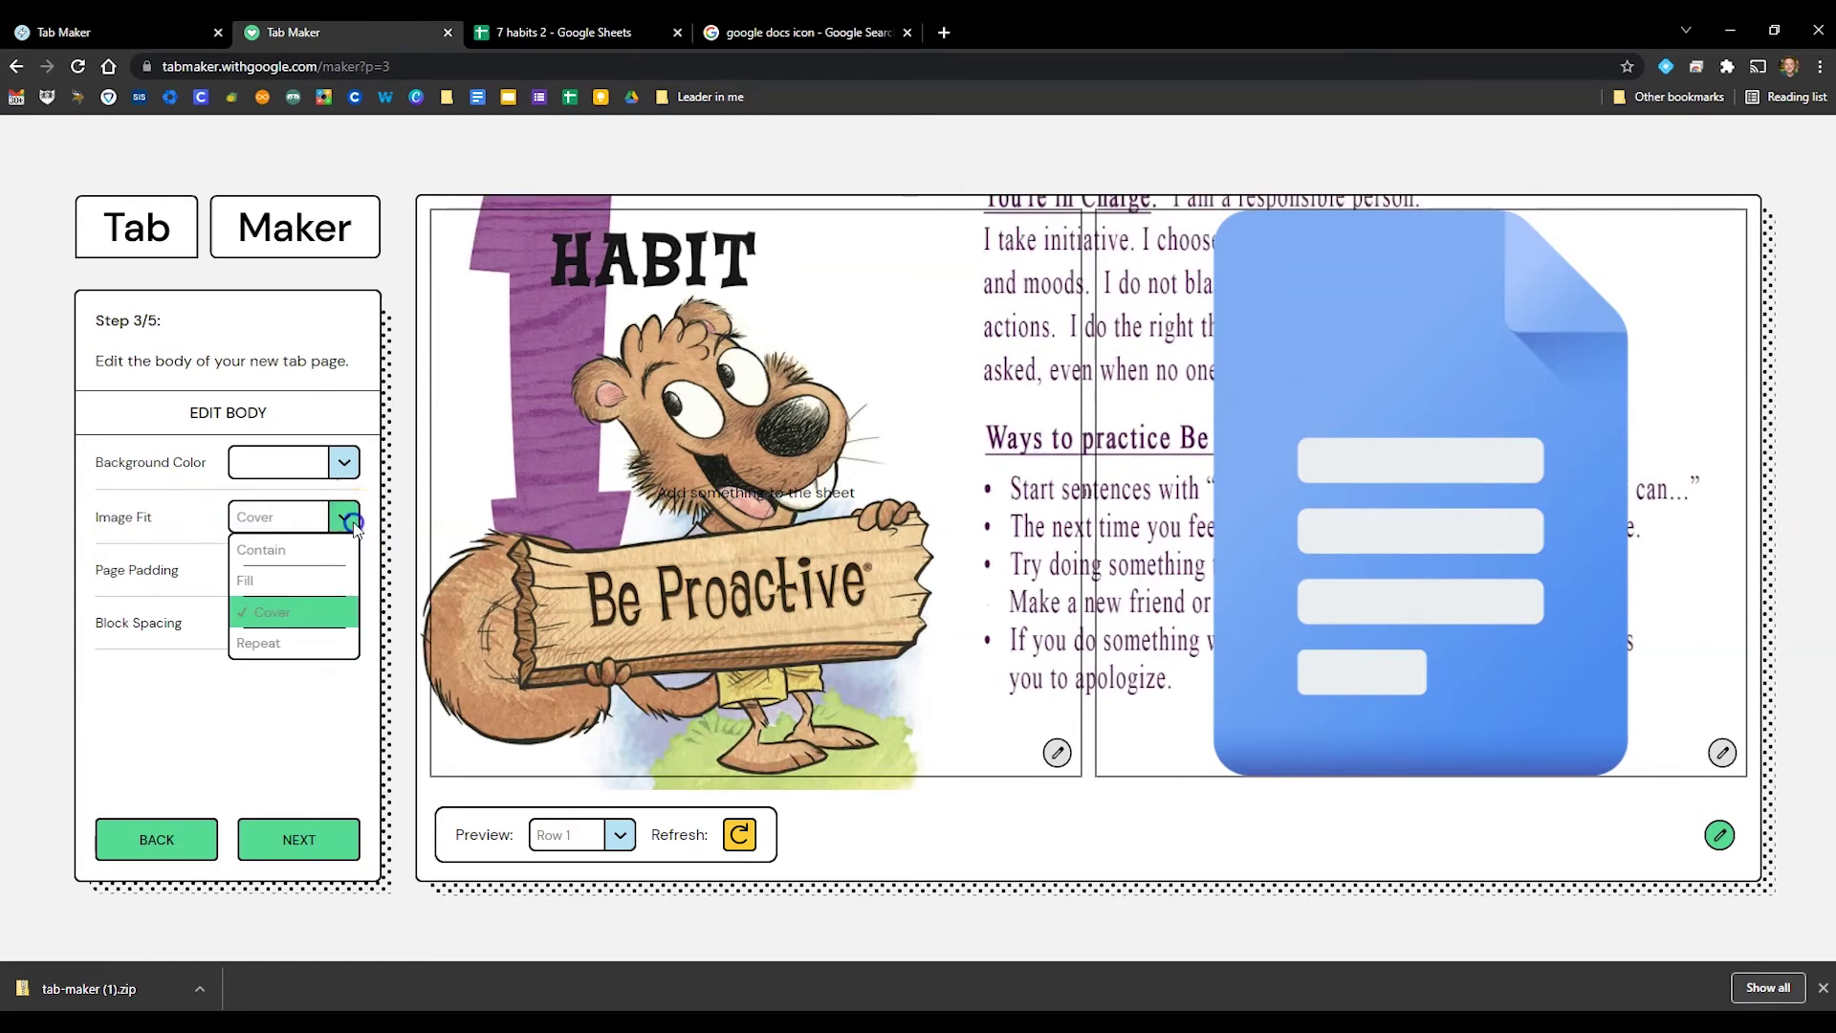
pyautogui.click(334, 636)
pyautogui.click(344, 517)
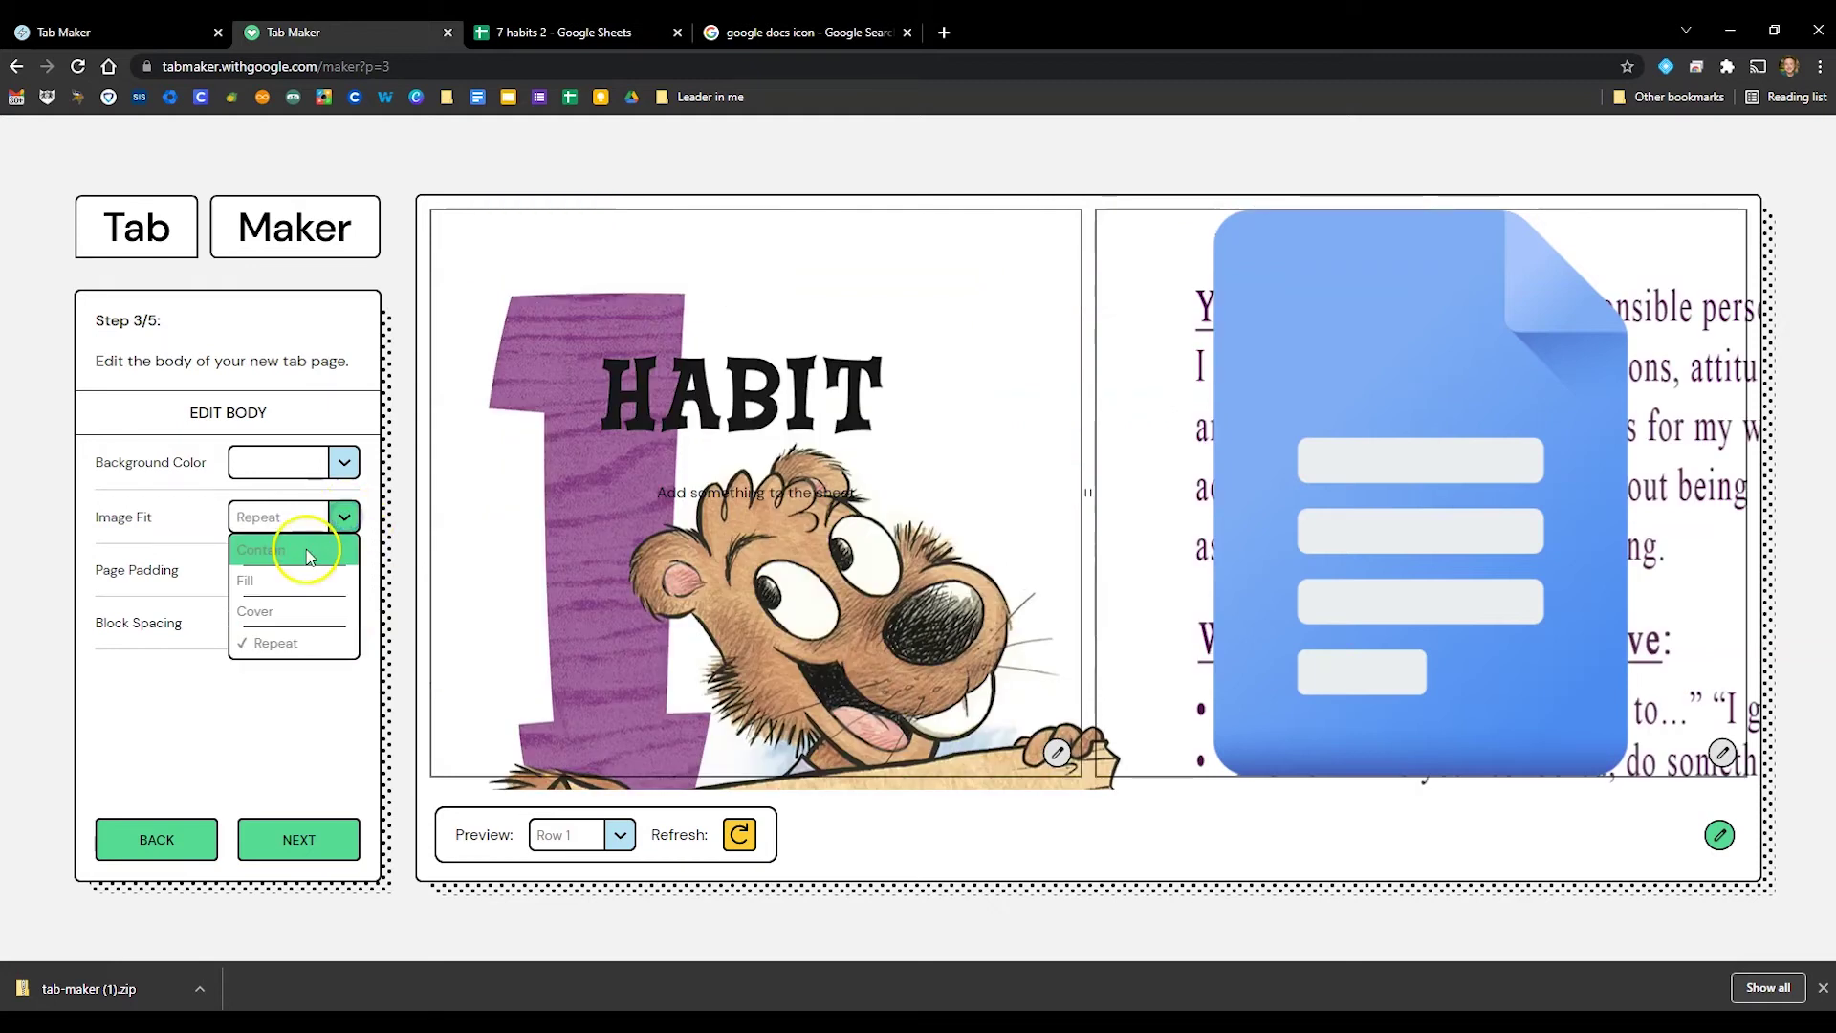
pyautogui.click(306, 553)
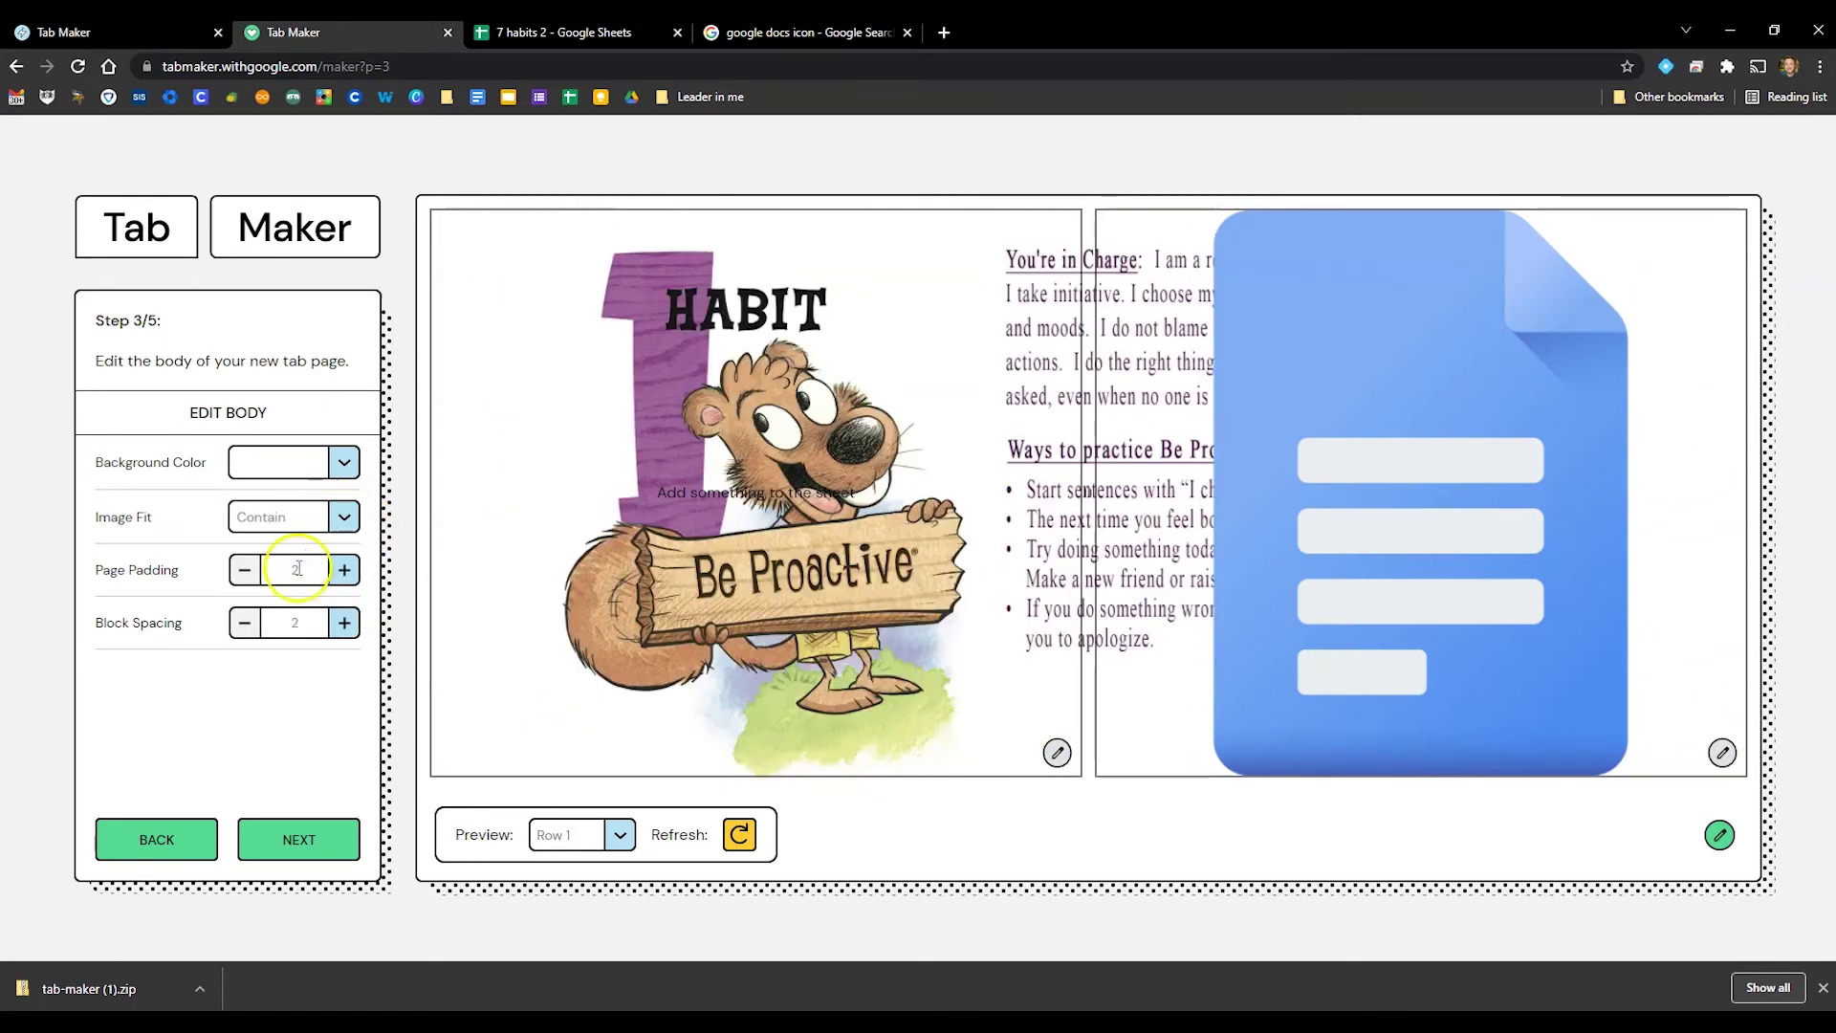
# Try page padding values up to 14 and down to 0, and set the padding back to 2
pyautogui.click(344, 570)
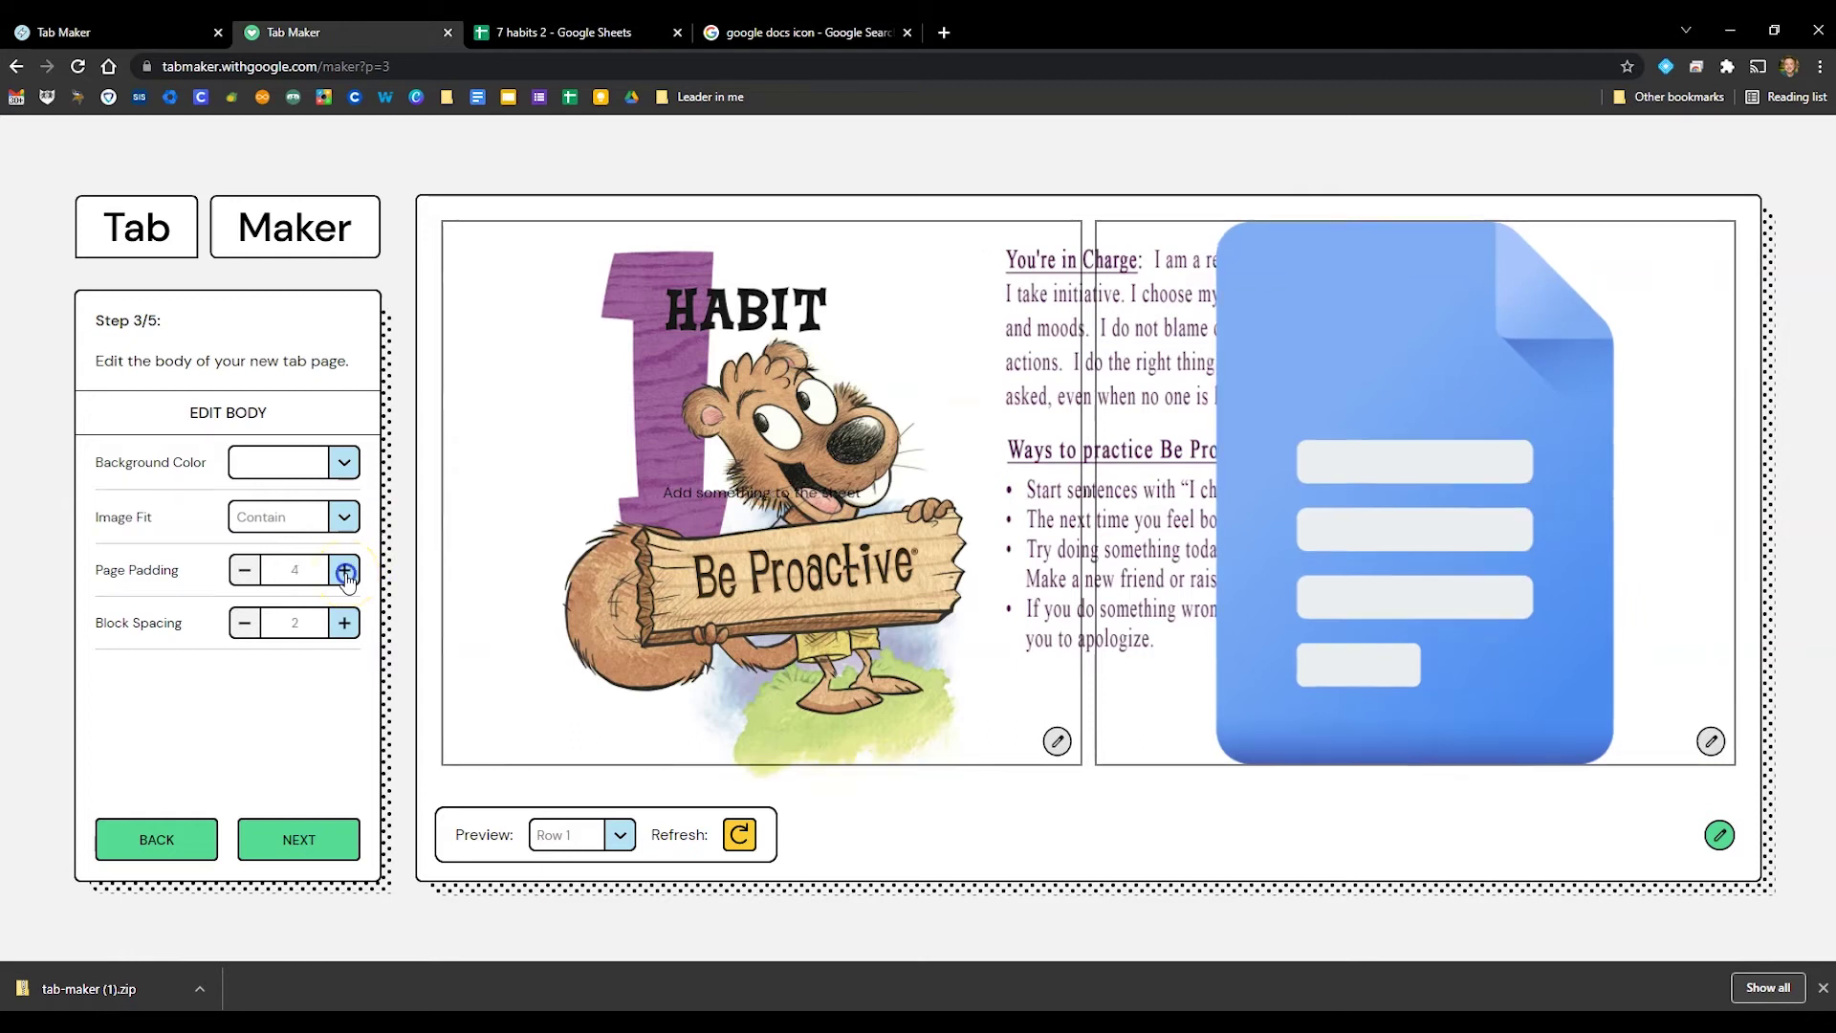
pyautogui.click(345, 570)
pyautogui.click(344, 570)
pyautogui.click(345, 570)
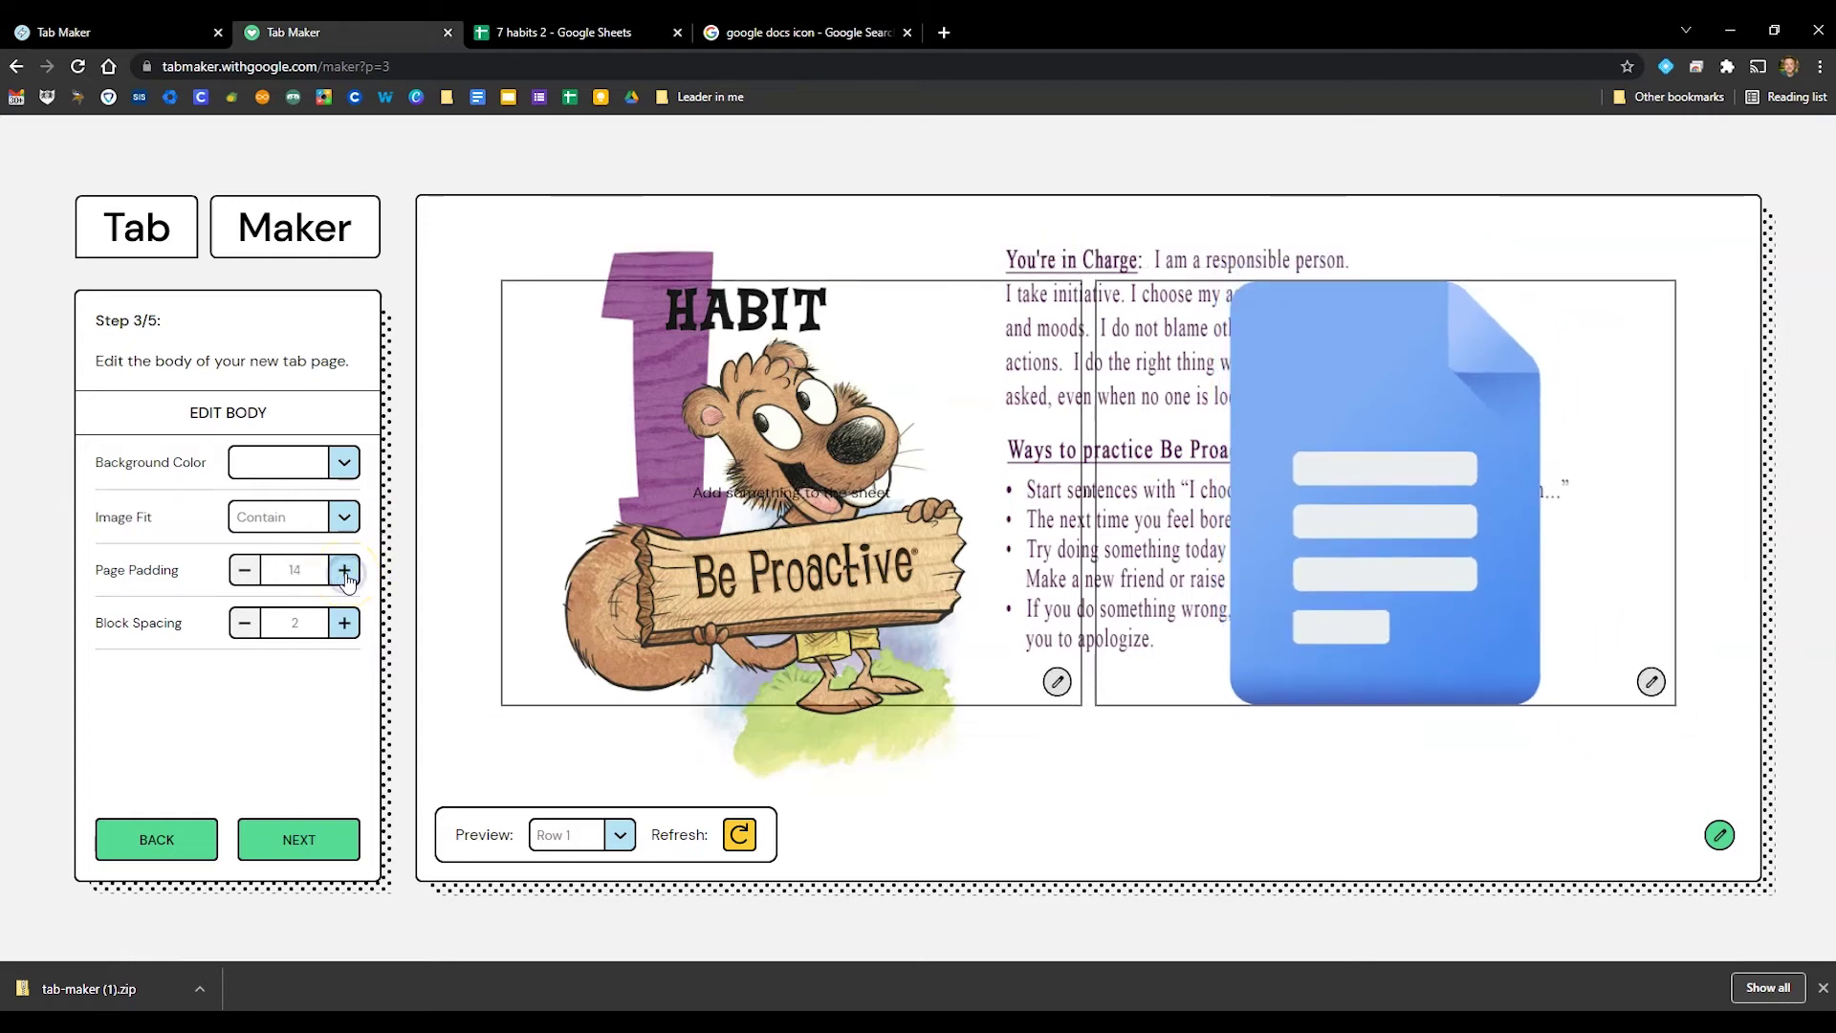
pyautogui.click(246, 570)
pyautogui.click(246, 570)
pyautogui.click(246, 570)
pyautogui.click(245, 570)
pyautogui.click(246, 570)
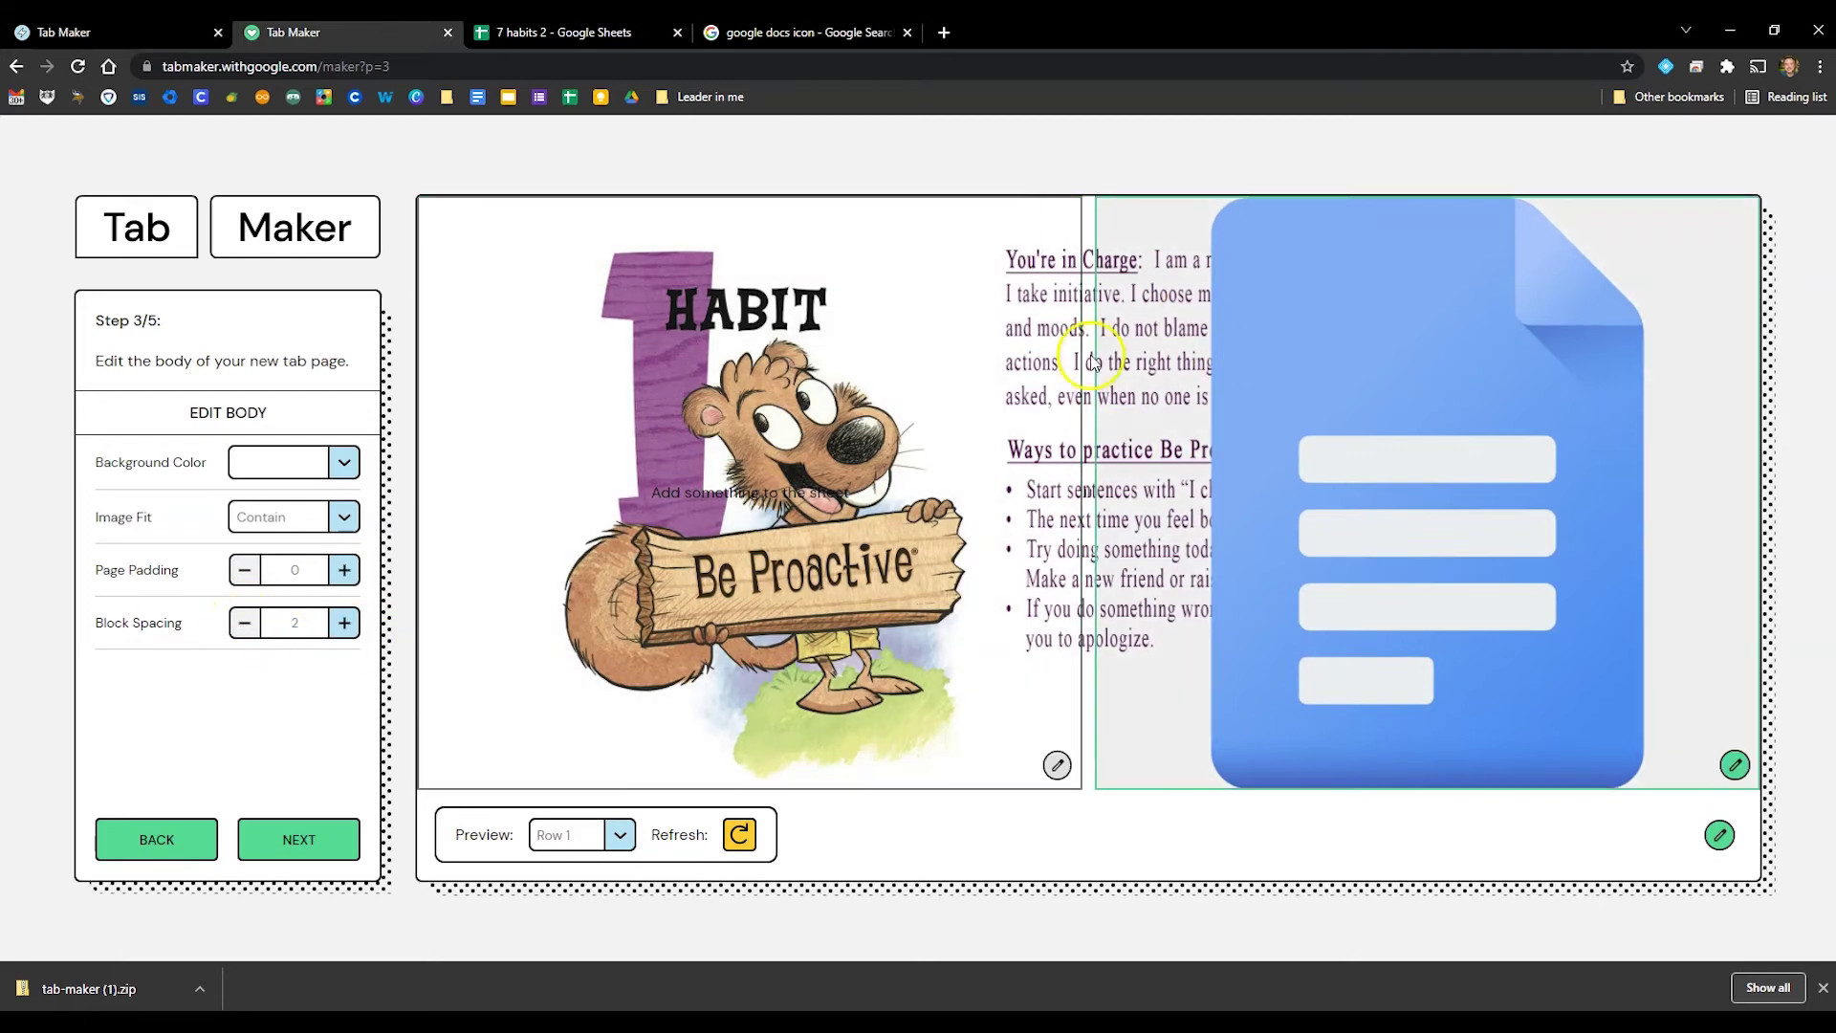
pyautogui.click(345, 570)
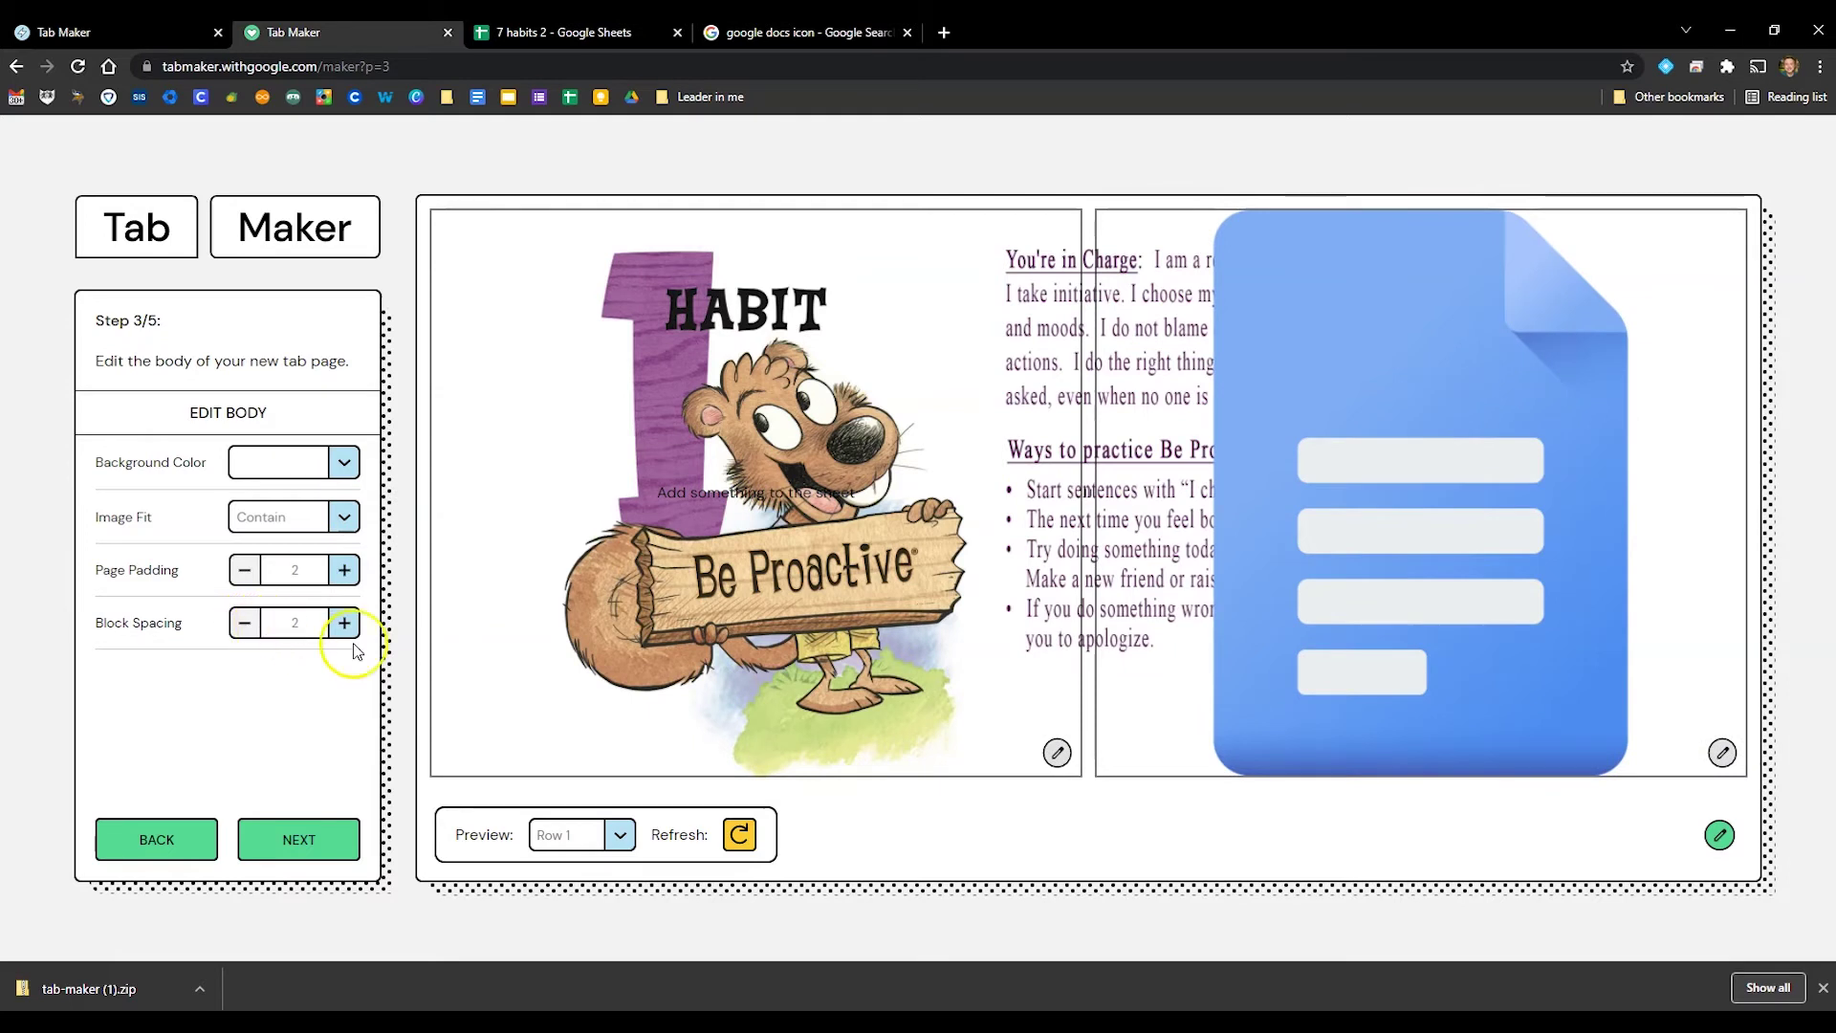
# Widen the page's block spacing, reduce it again to a small gap, and continue to the block editing step
pyautogui.click(344, 623)
pyautogui.click(247, 623)
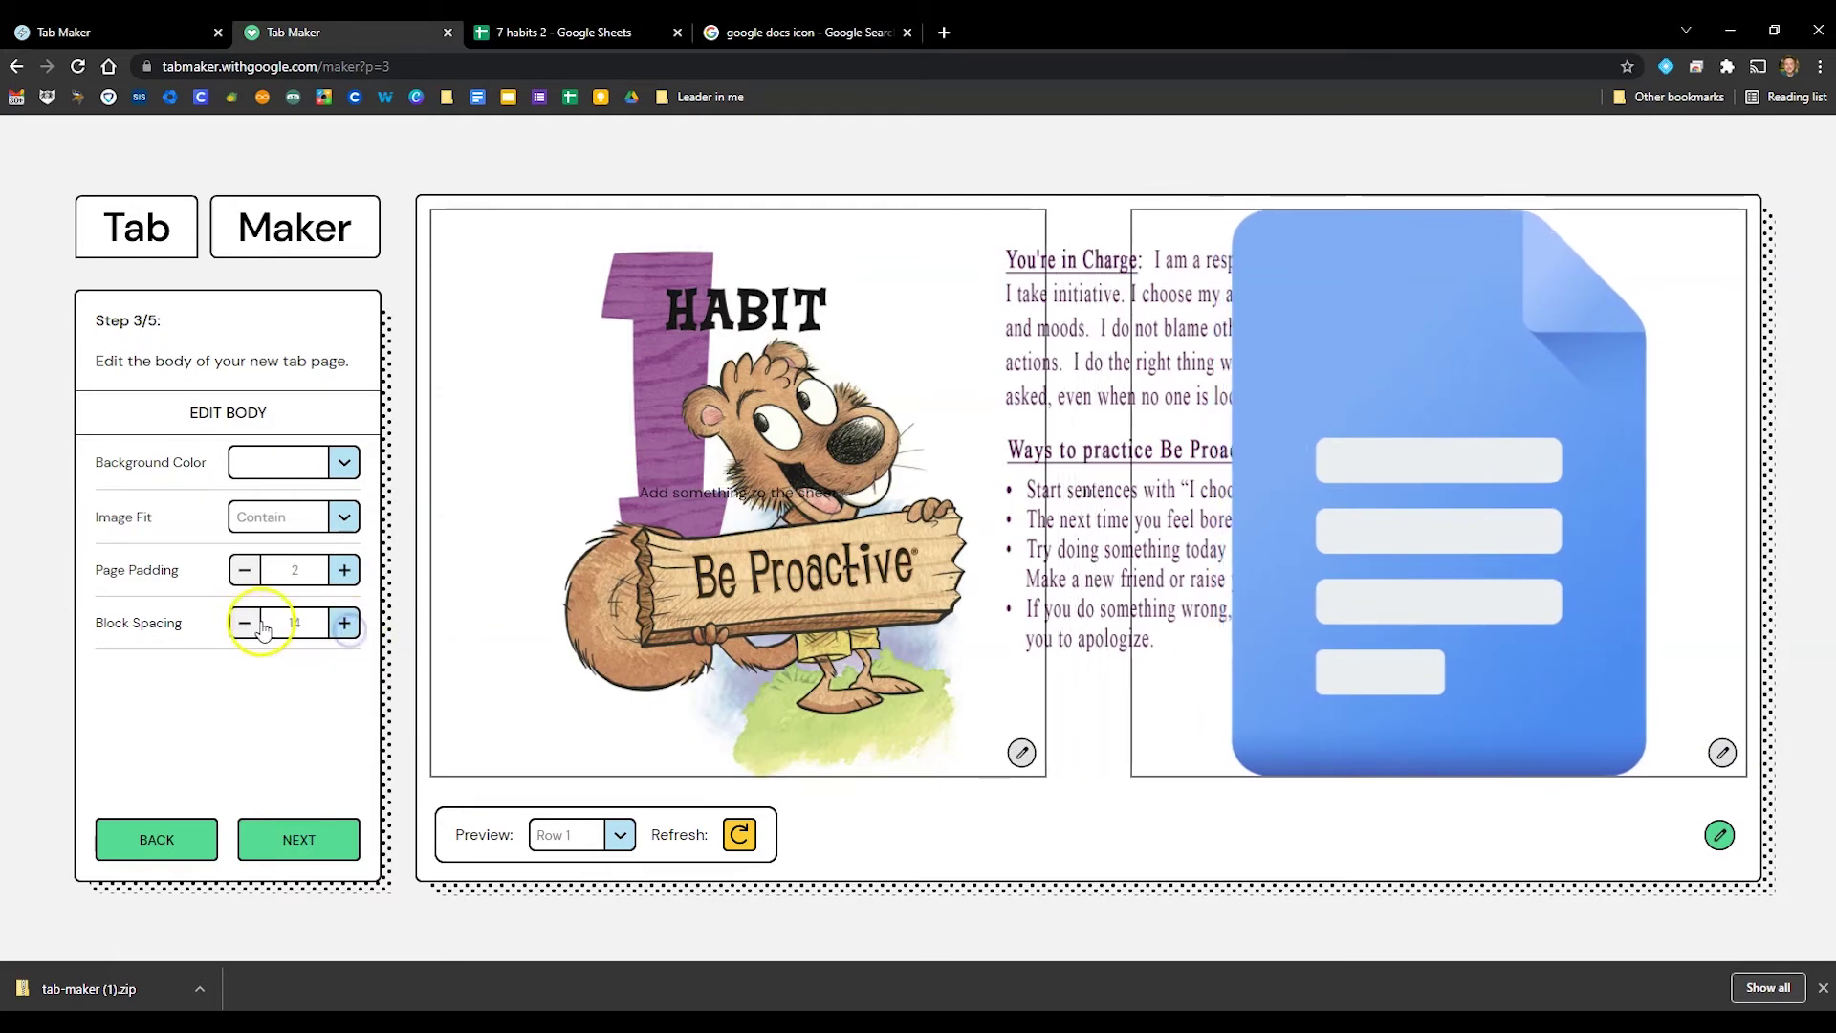
pyautogui.click(294, 839)
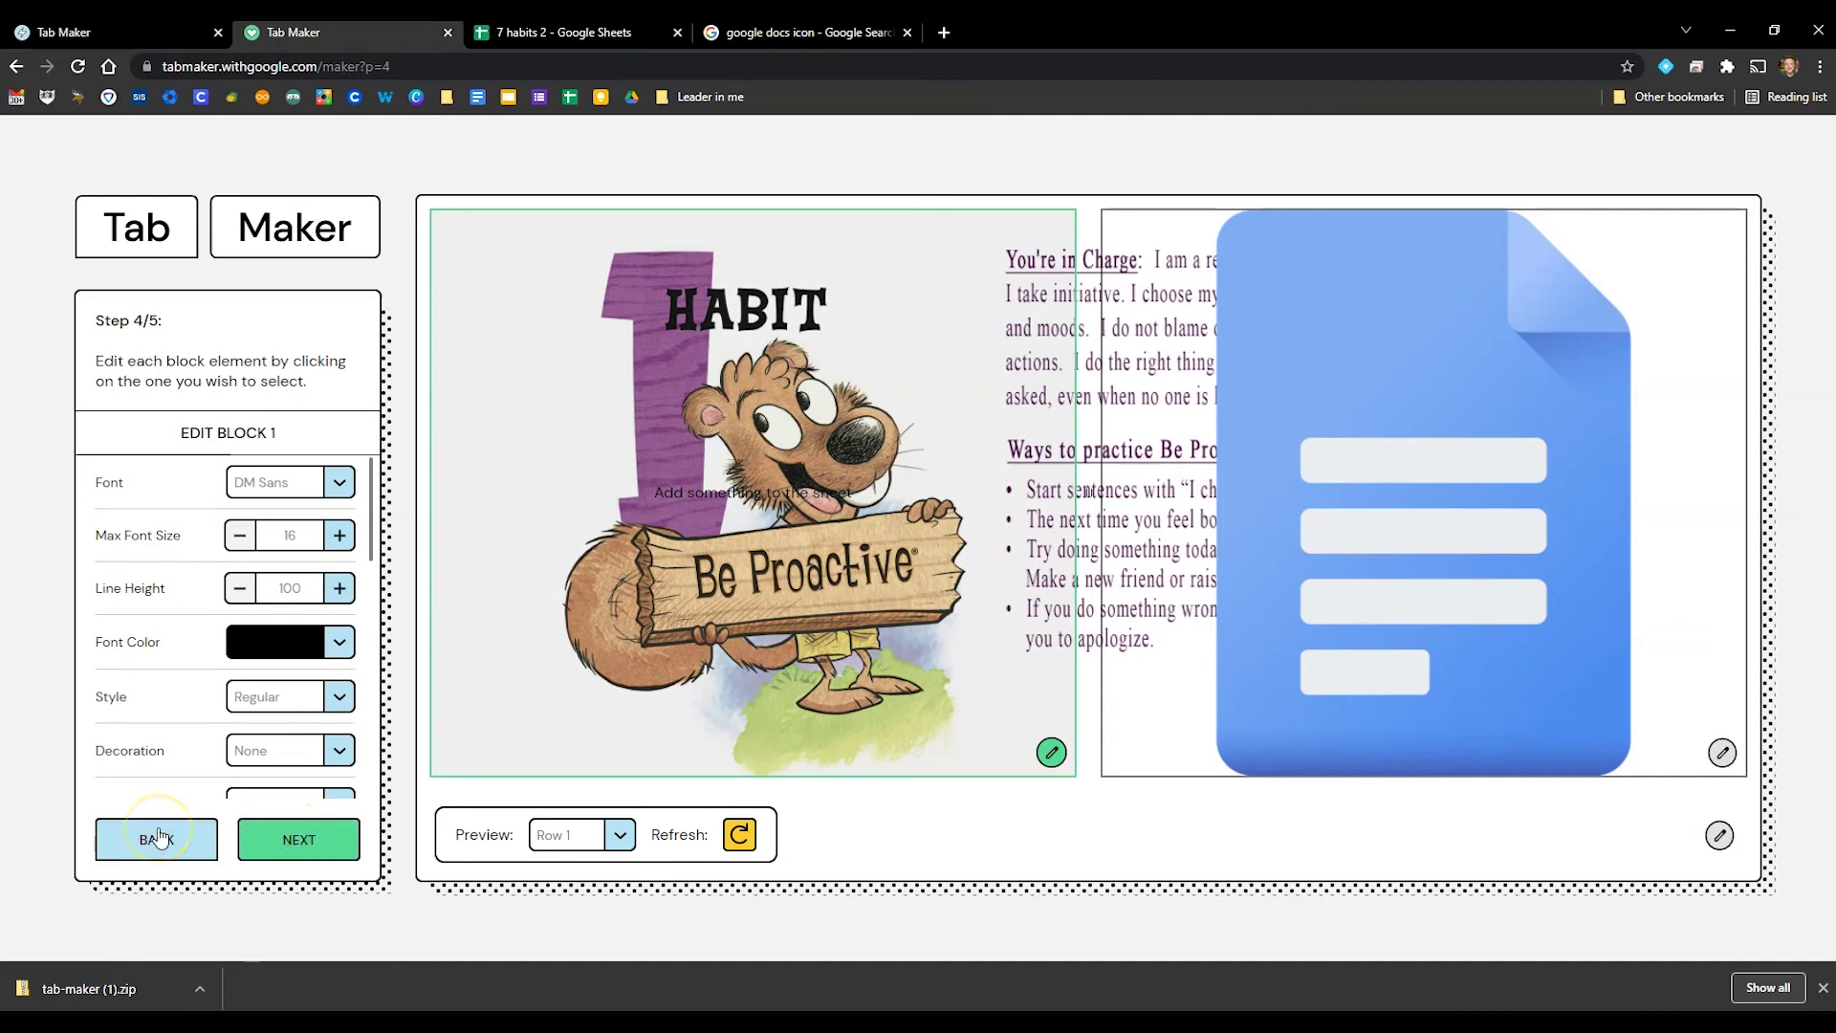
# Select block 2, the Google Docs icon, for editing and keep its image fit at Contain
pyautogui.click(581, 552)
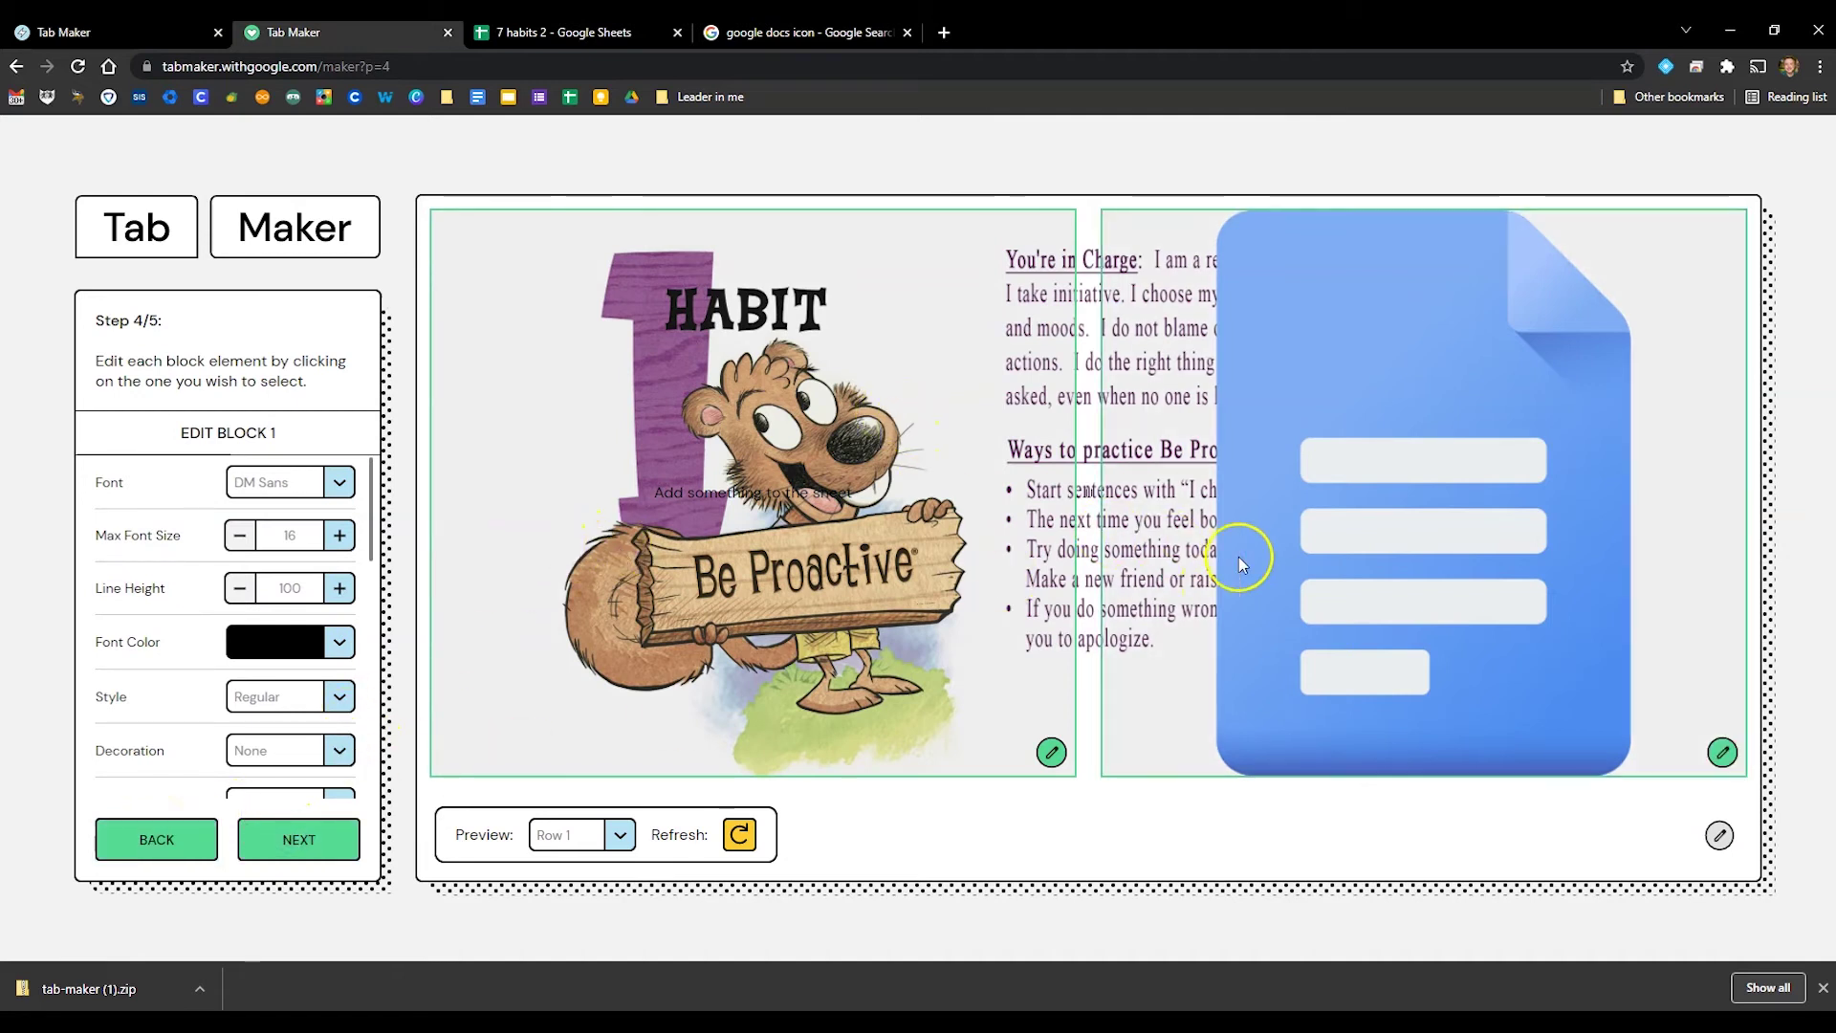
pyautogui.click(1261, 513)
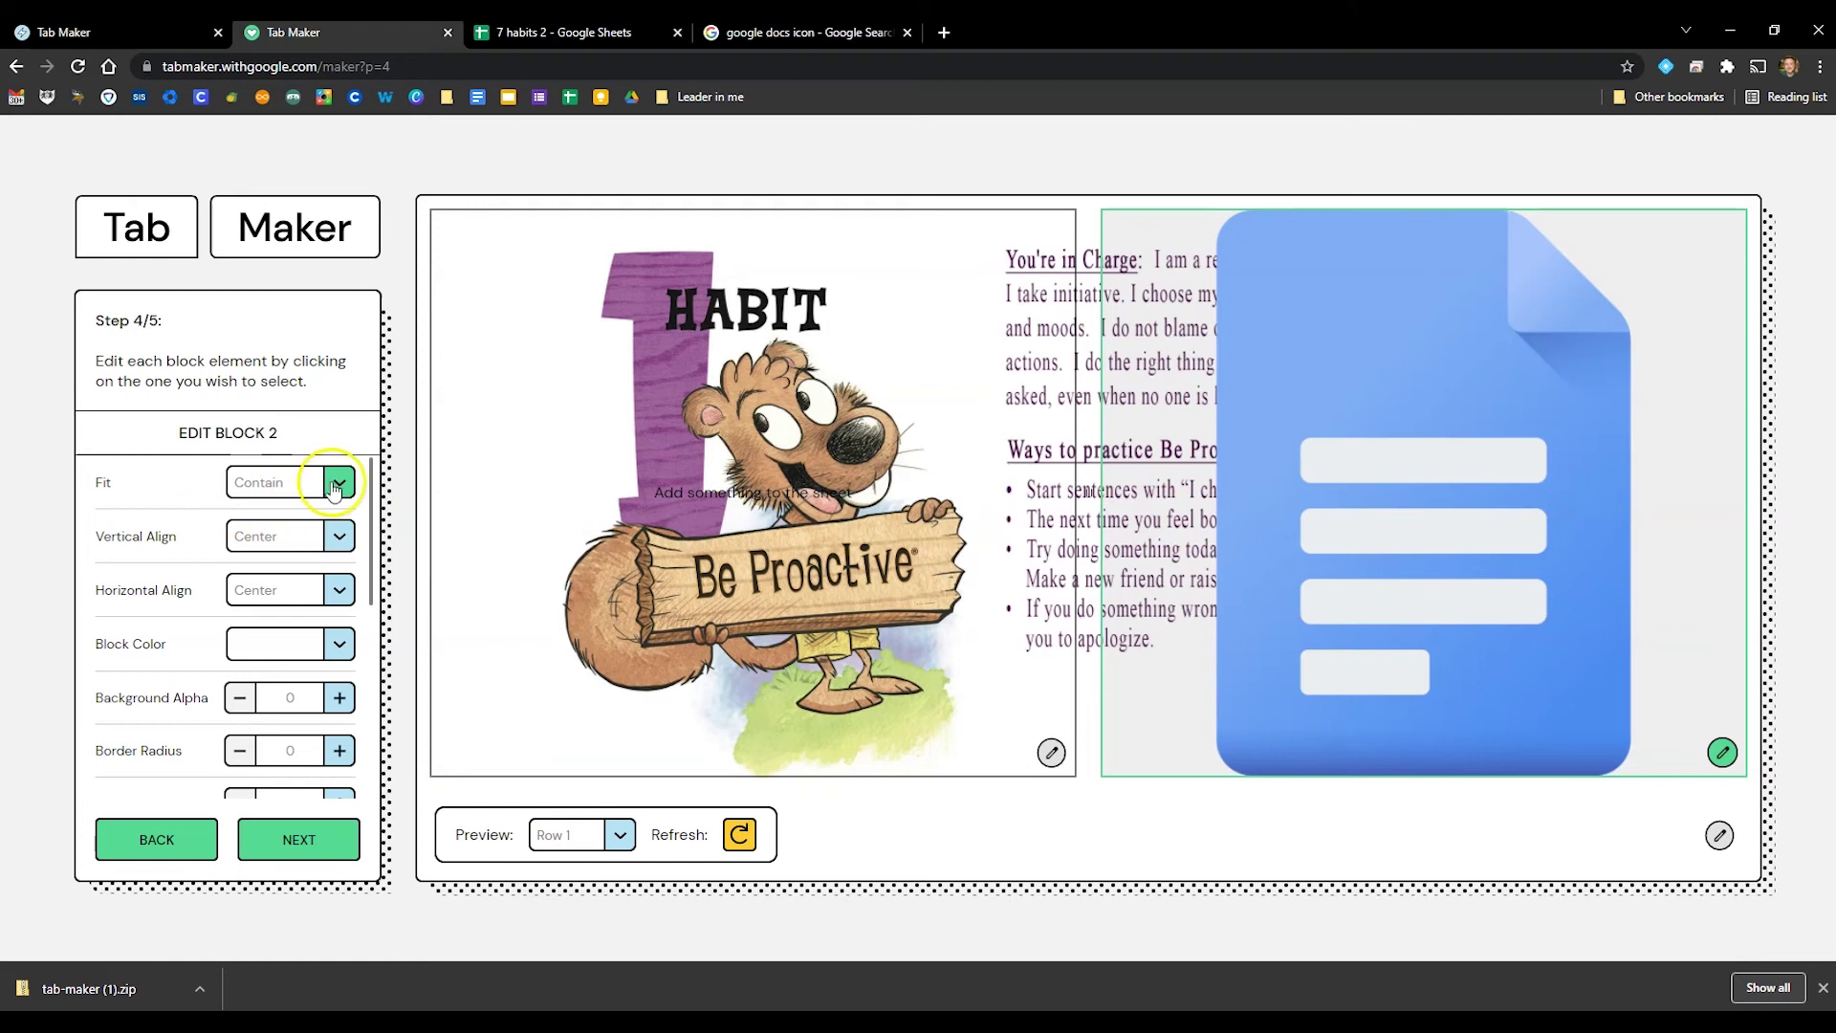
pyautogui.click(333, 483)
pyautogui.click(328, 517)
pyautogui.click(336, 481)
pyautogui.click(331, 501)
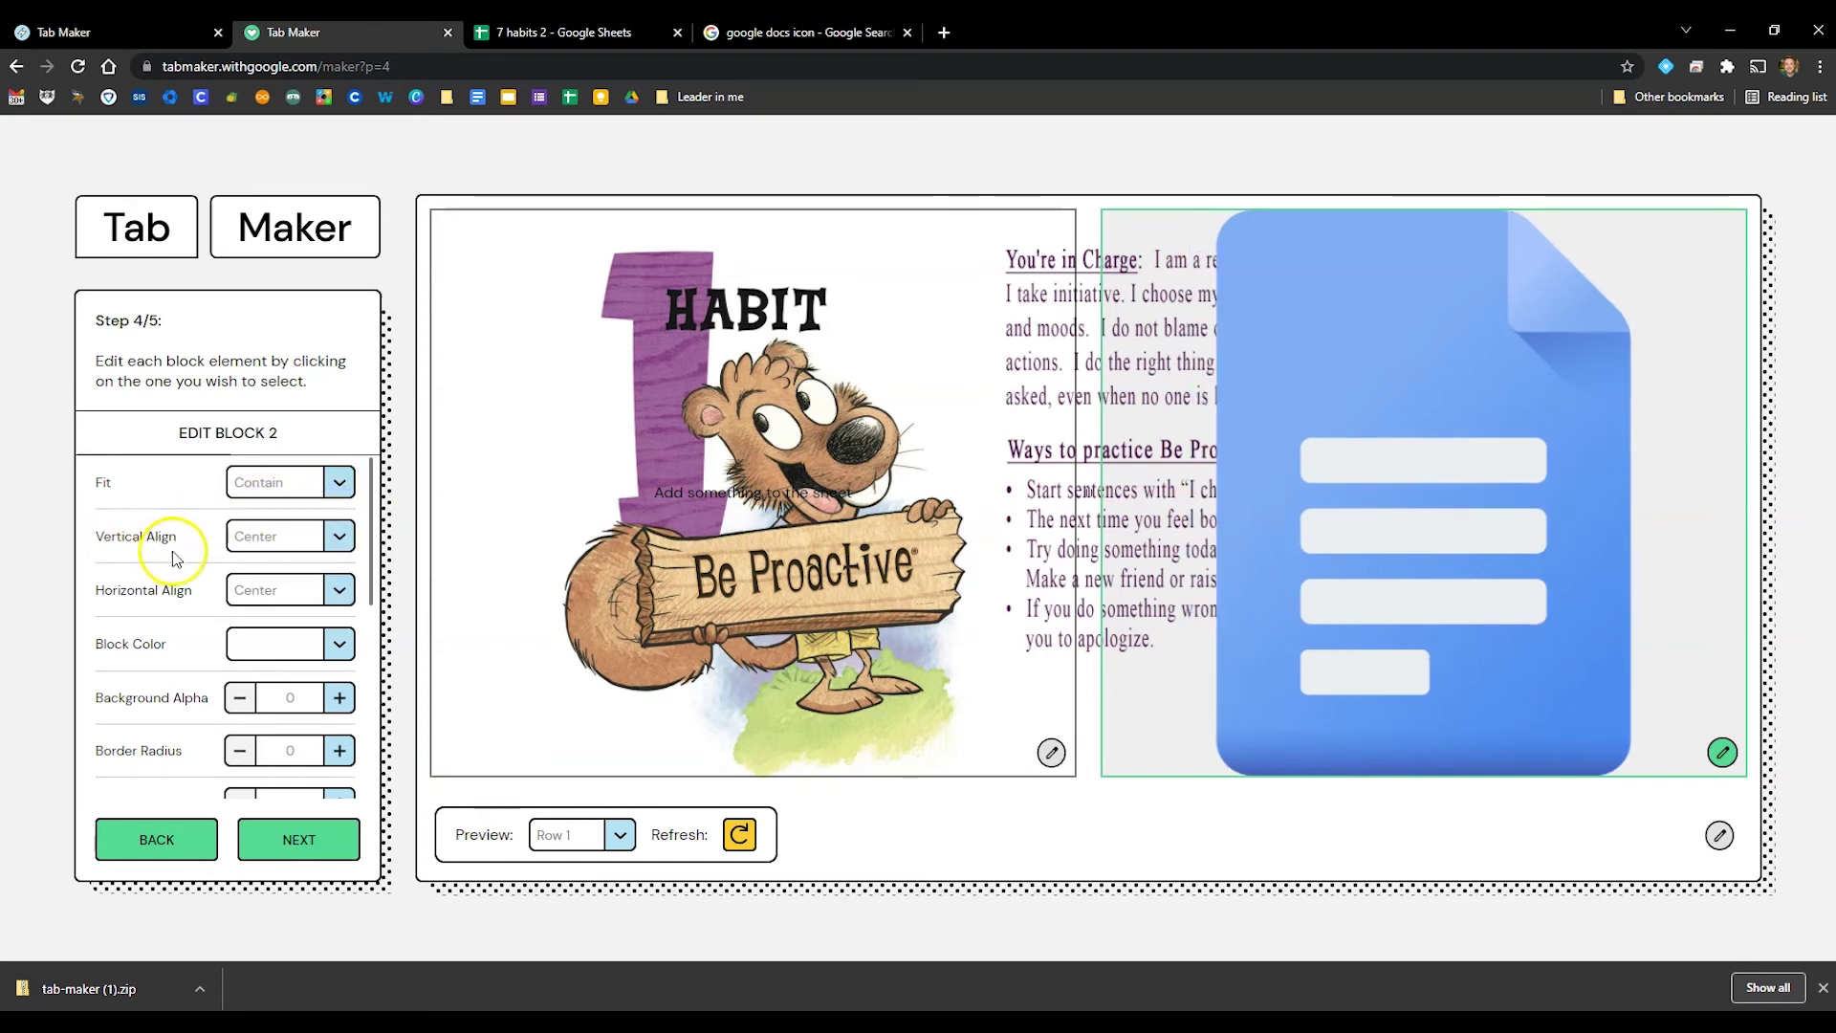
# Set block 2's vertical alignment to Bottom and its horizontal alignment to Right
pyautogui.click(339, 541)
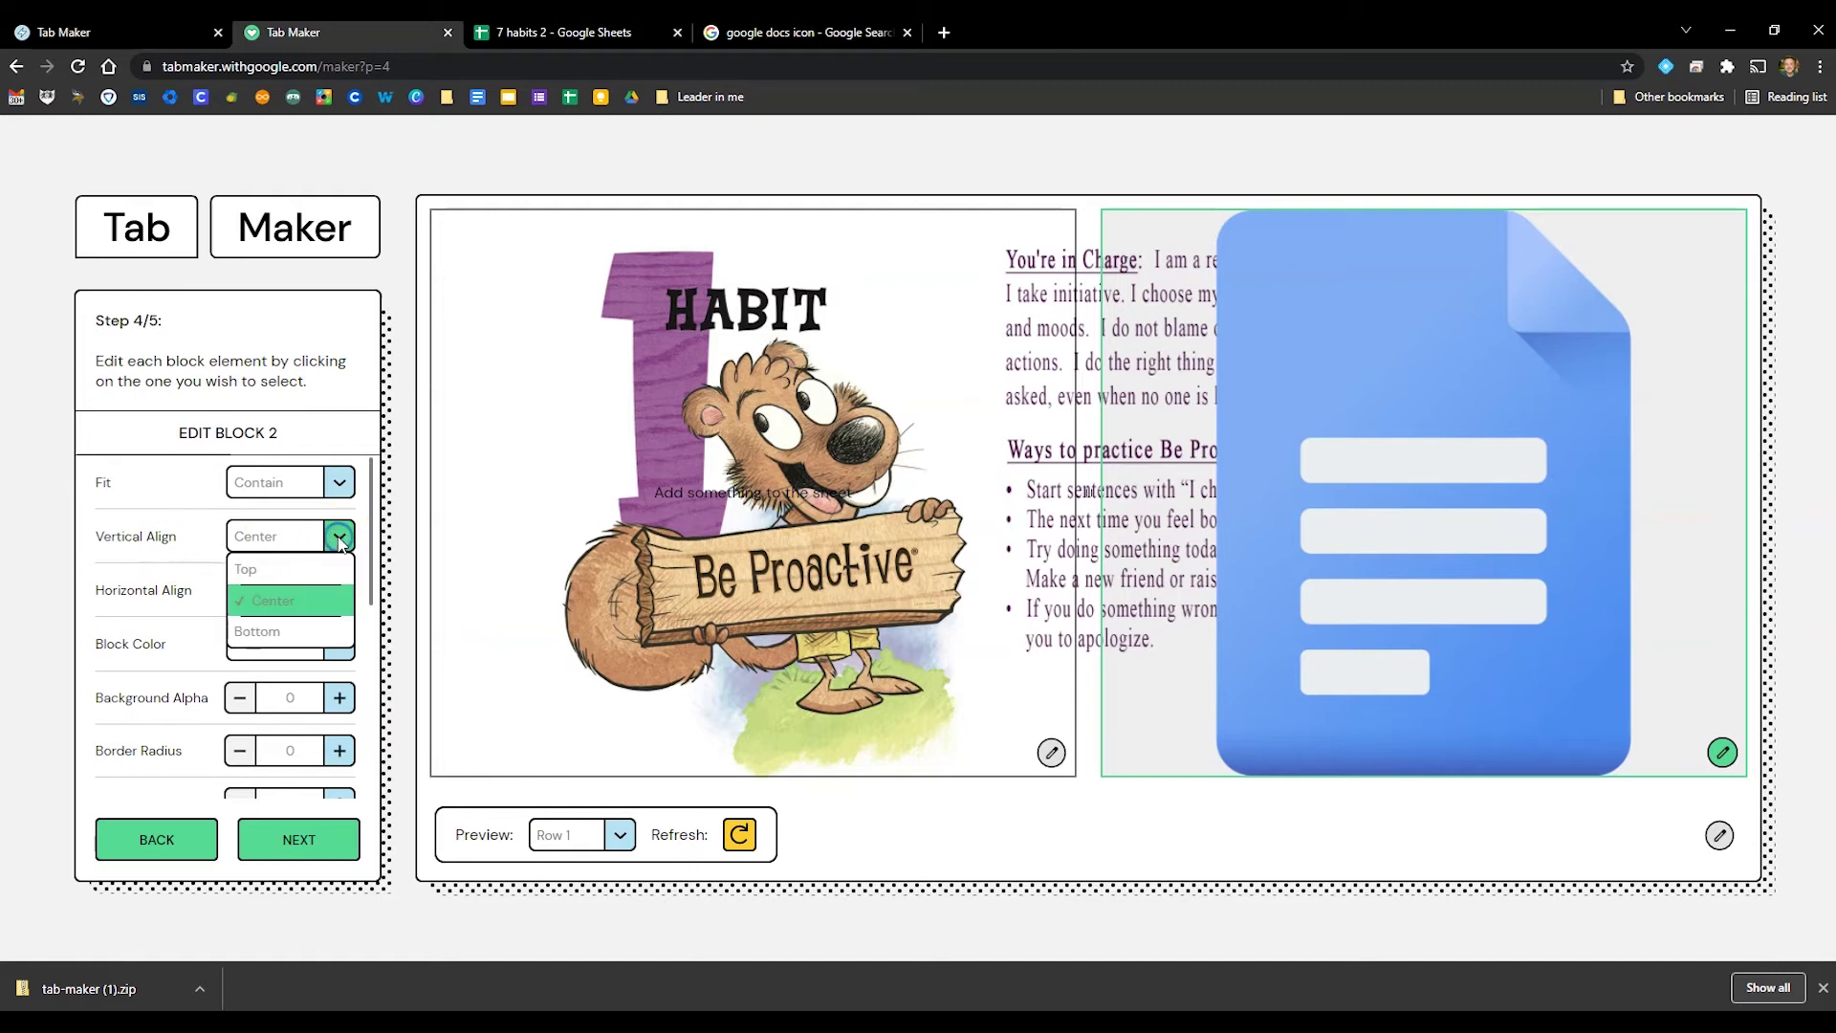
pyautogui.click(307, 625)
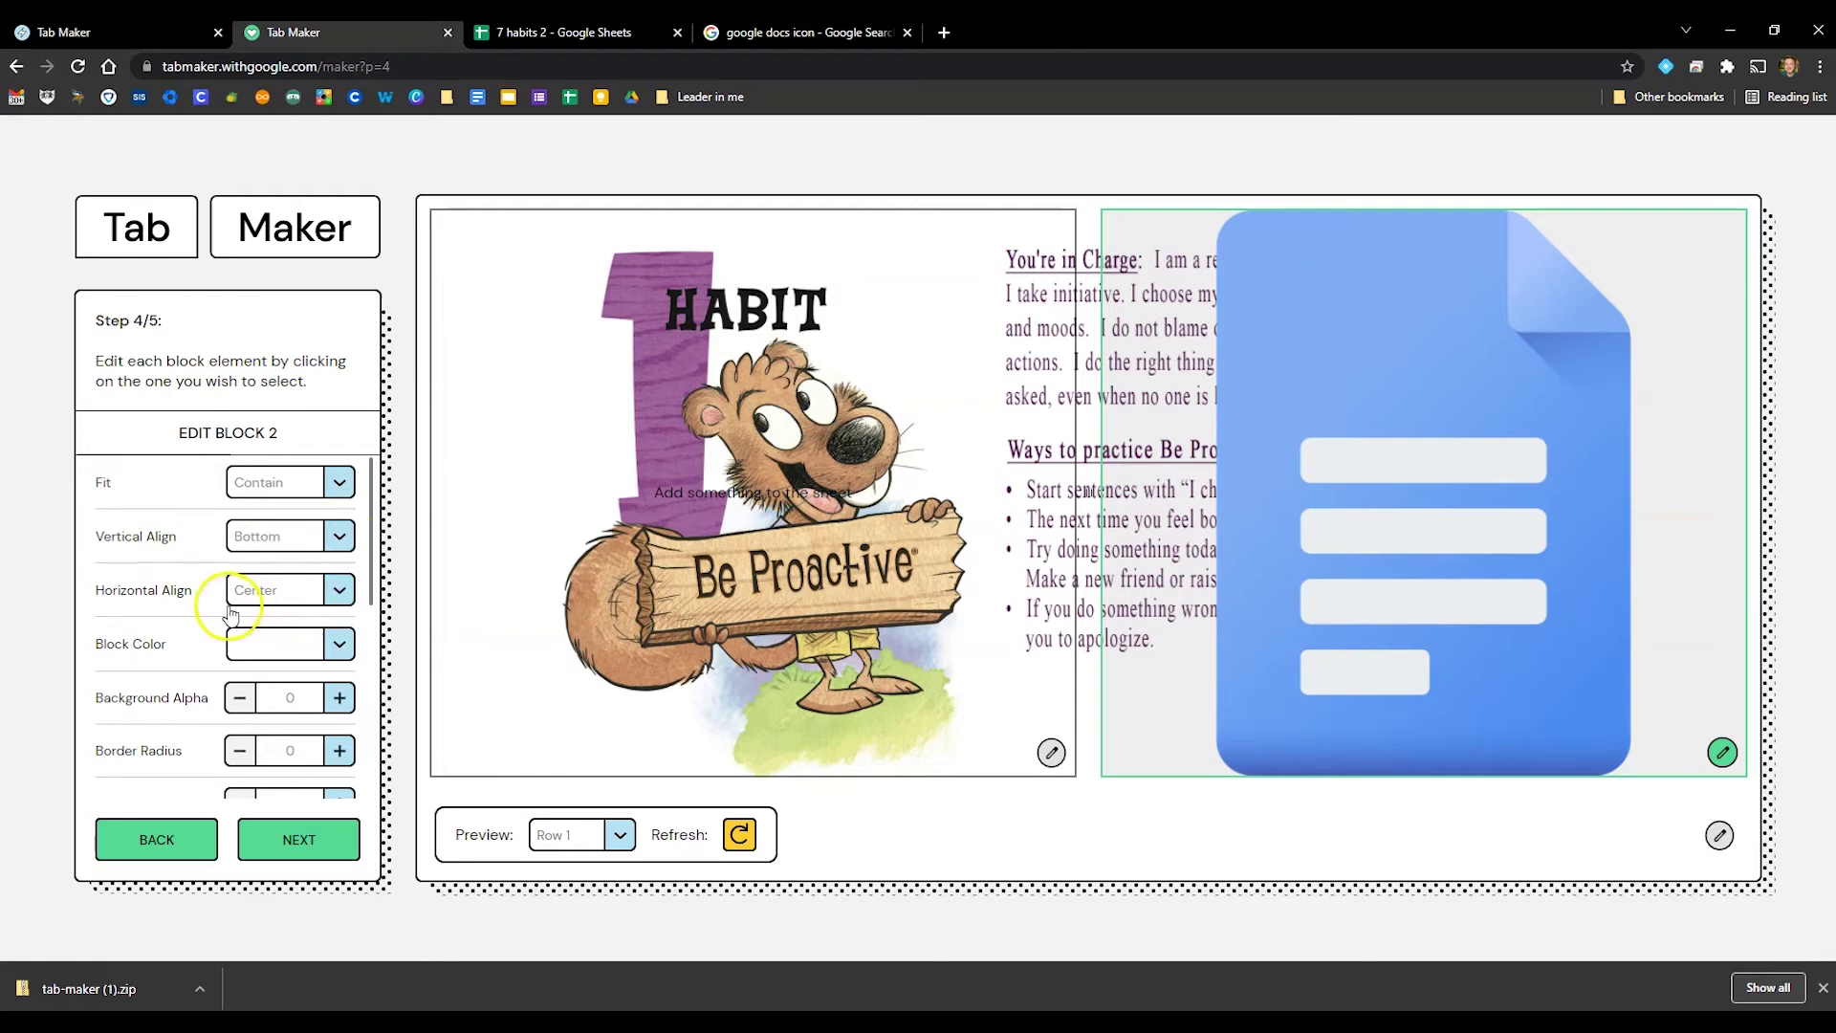
pyautogui.click(339, 591)
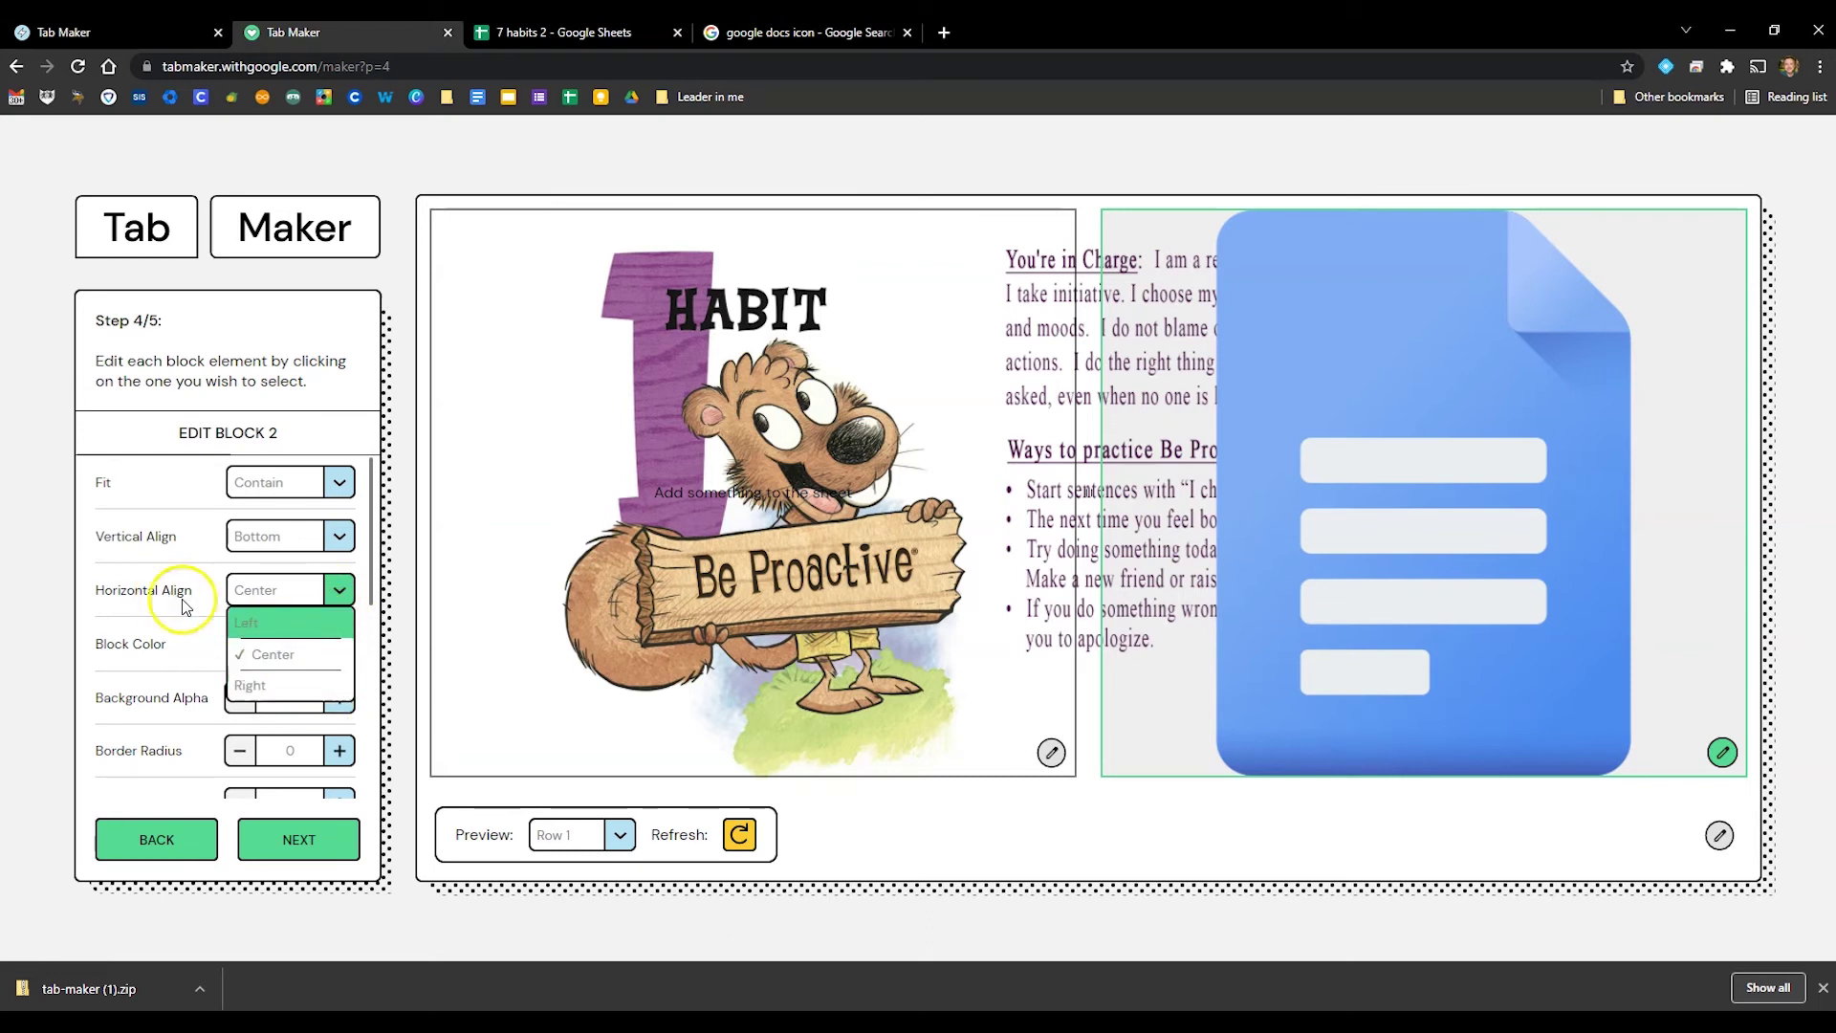
pyautogui.click(267, 688)
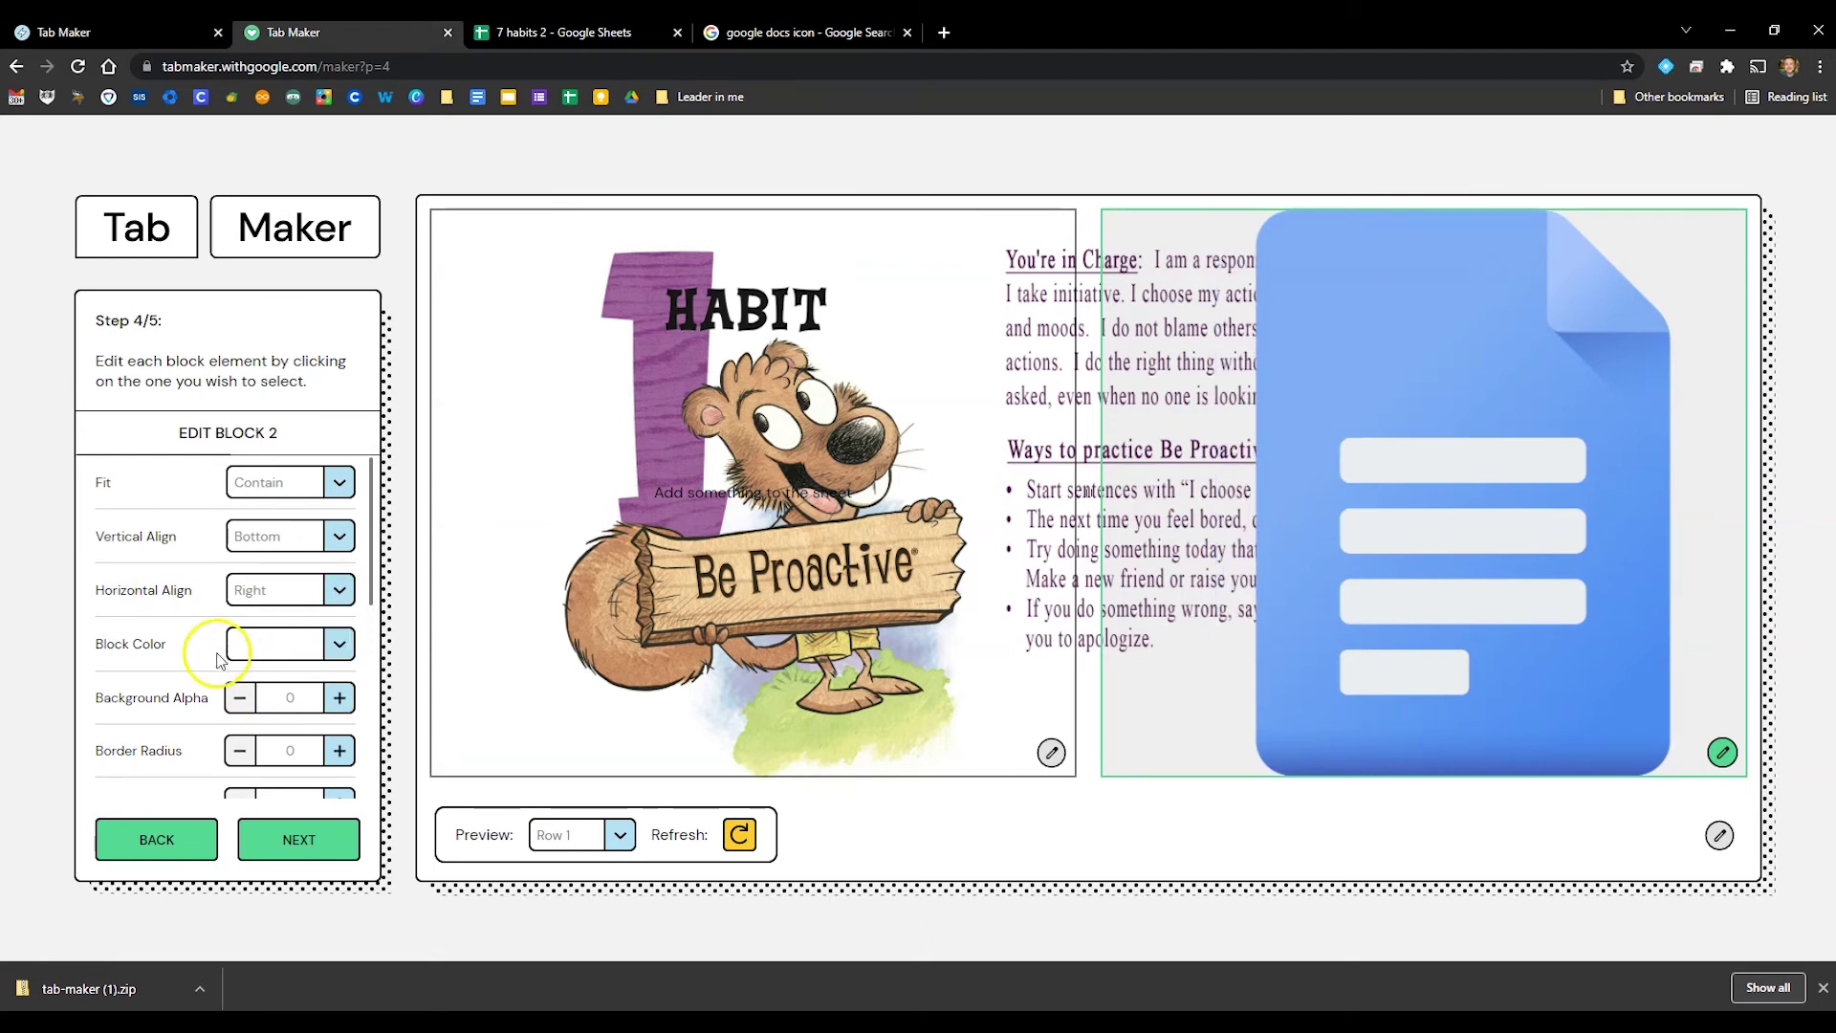
# Set block 2's block color to red with RGB 202, 7, 7
pyautogui.click(340, 644)
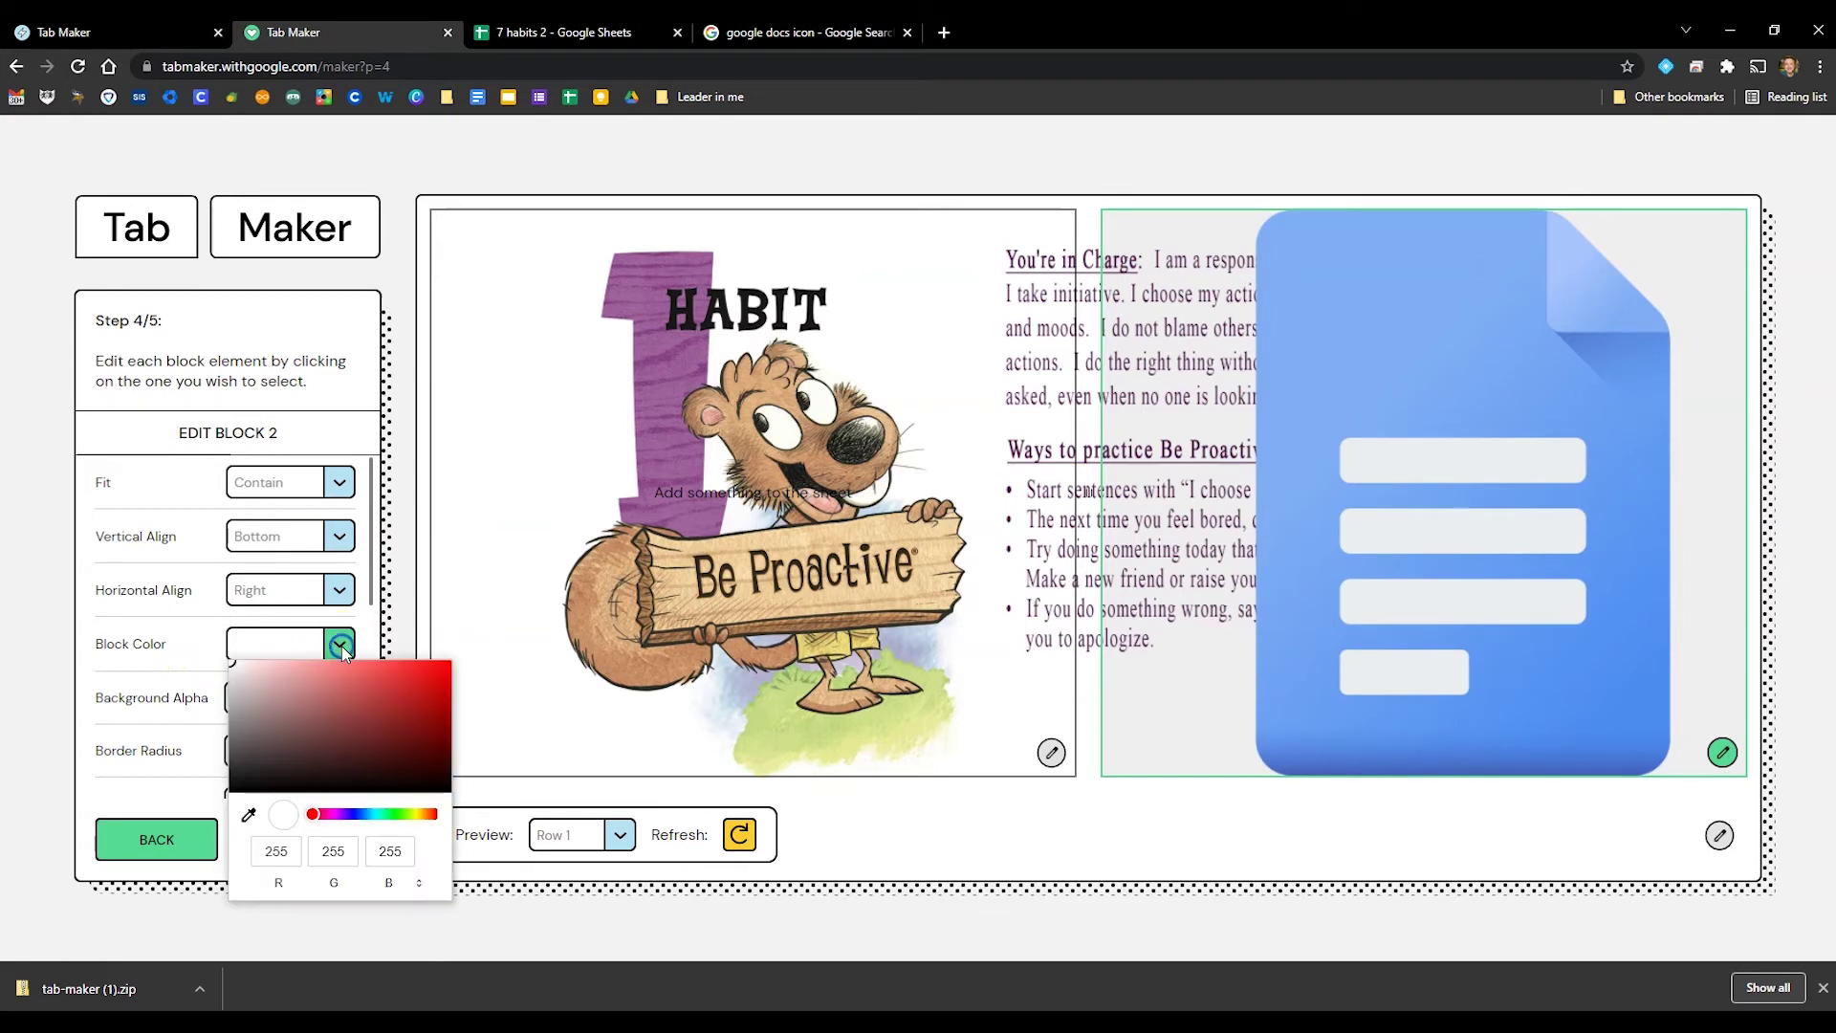
pyautogui.click(442, 689)
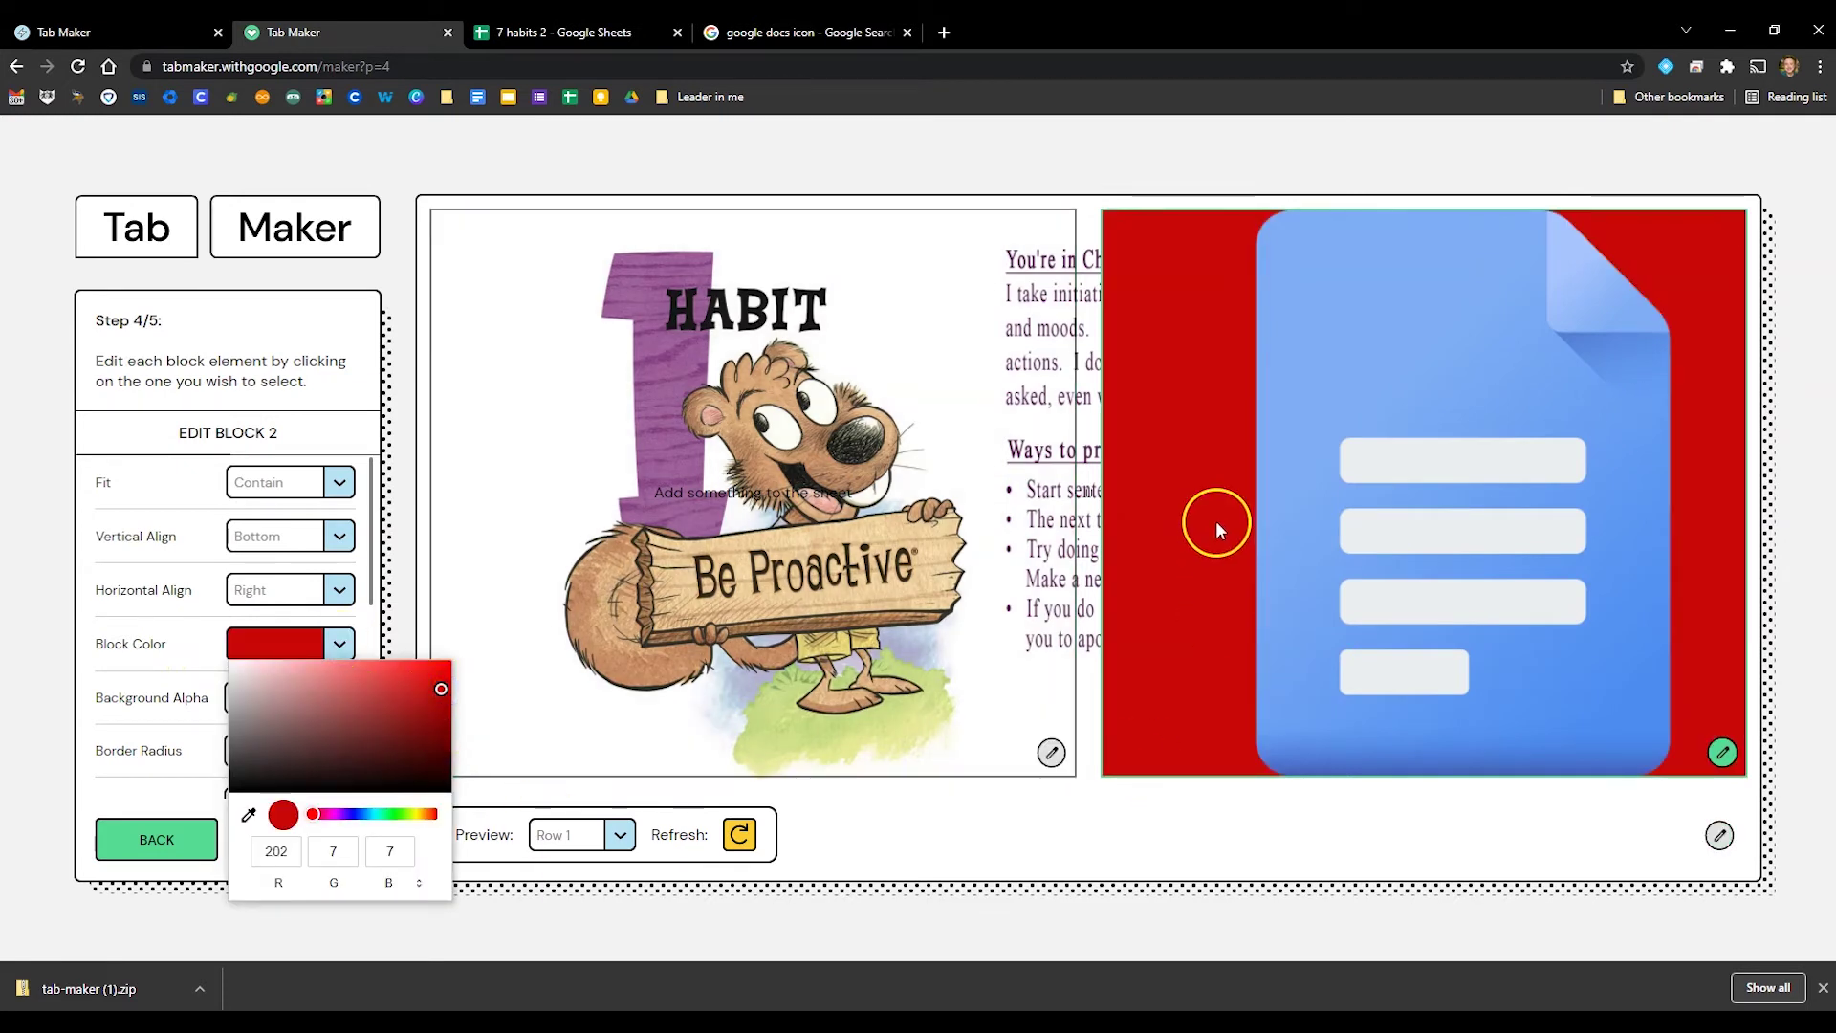
pyautogui.click(130, 664)
pyautogui.click(336, 654)
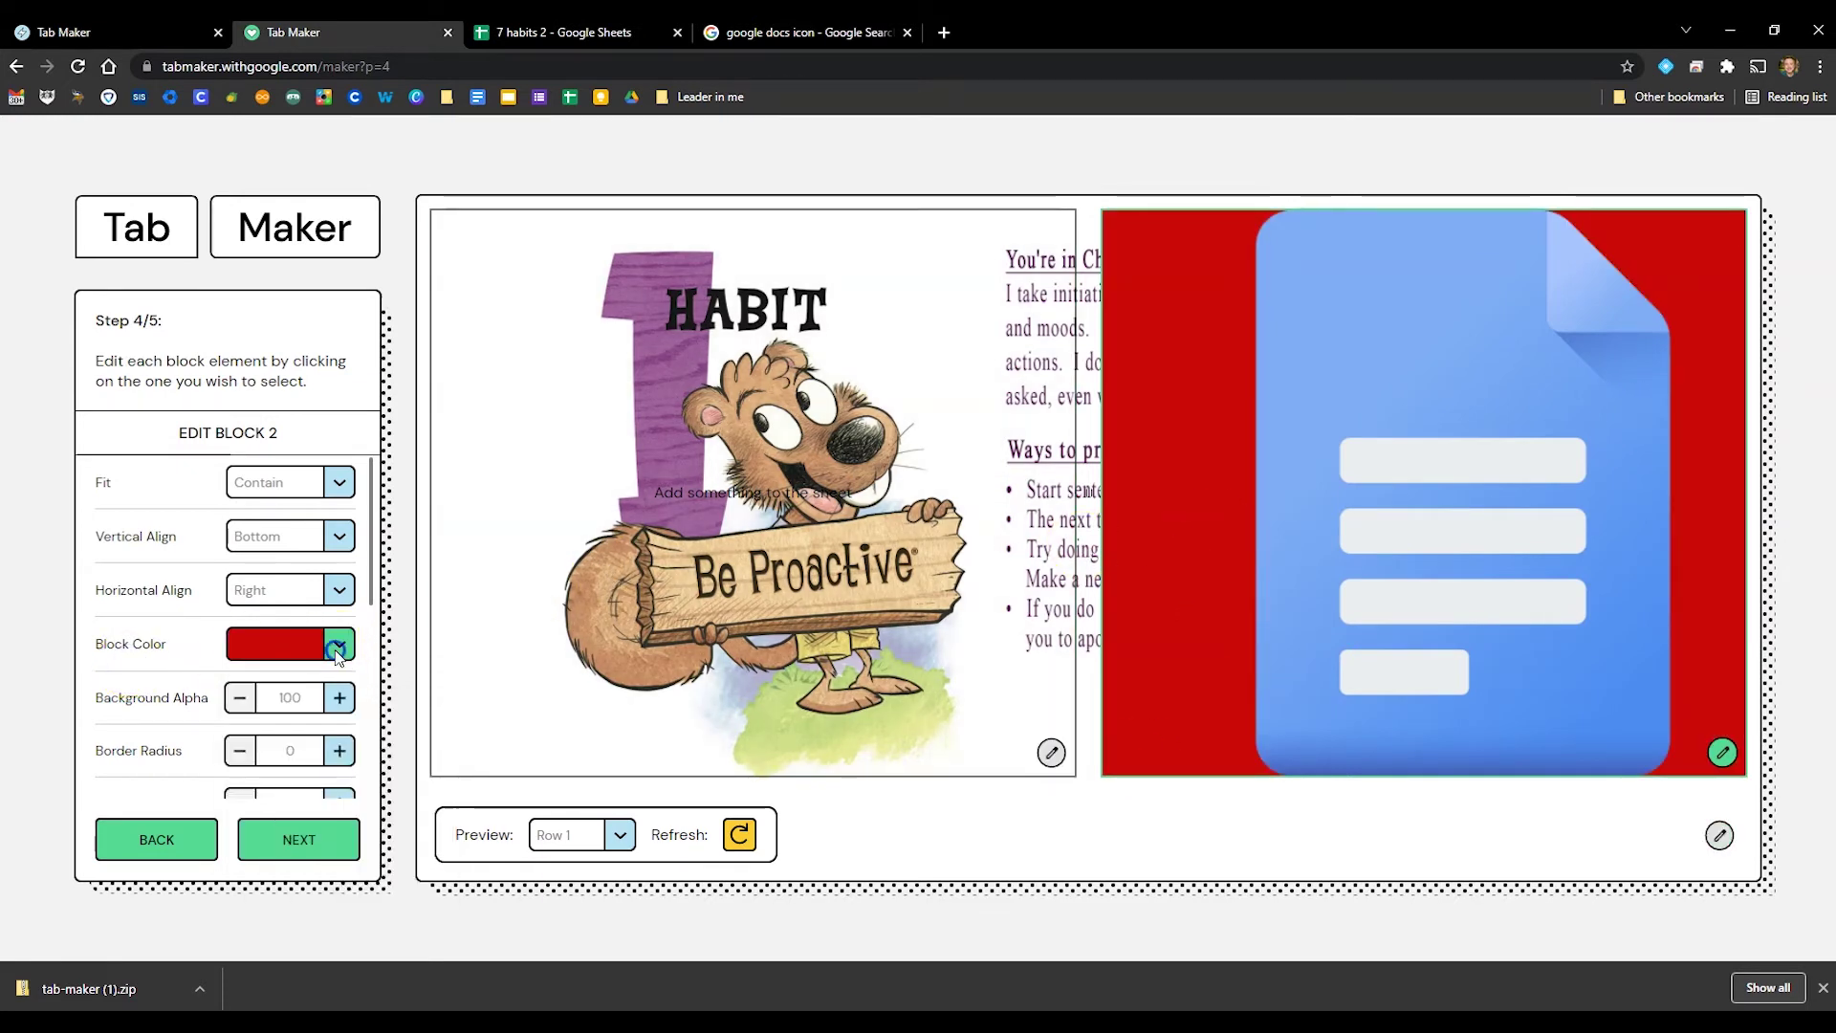
pyautogui.click(181, 658)
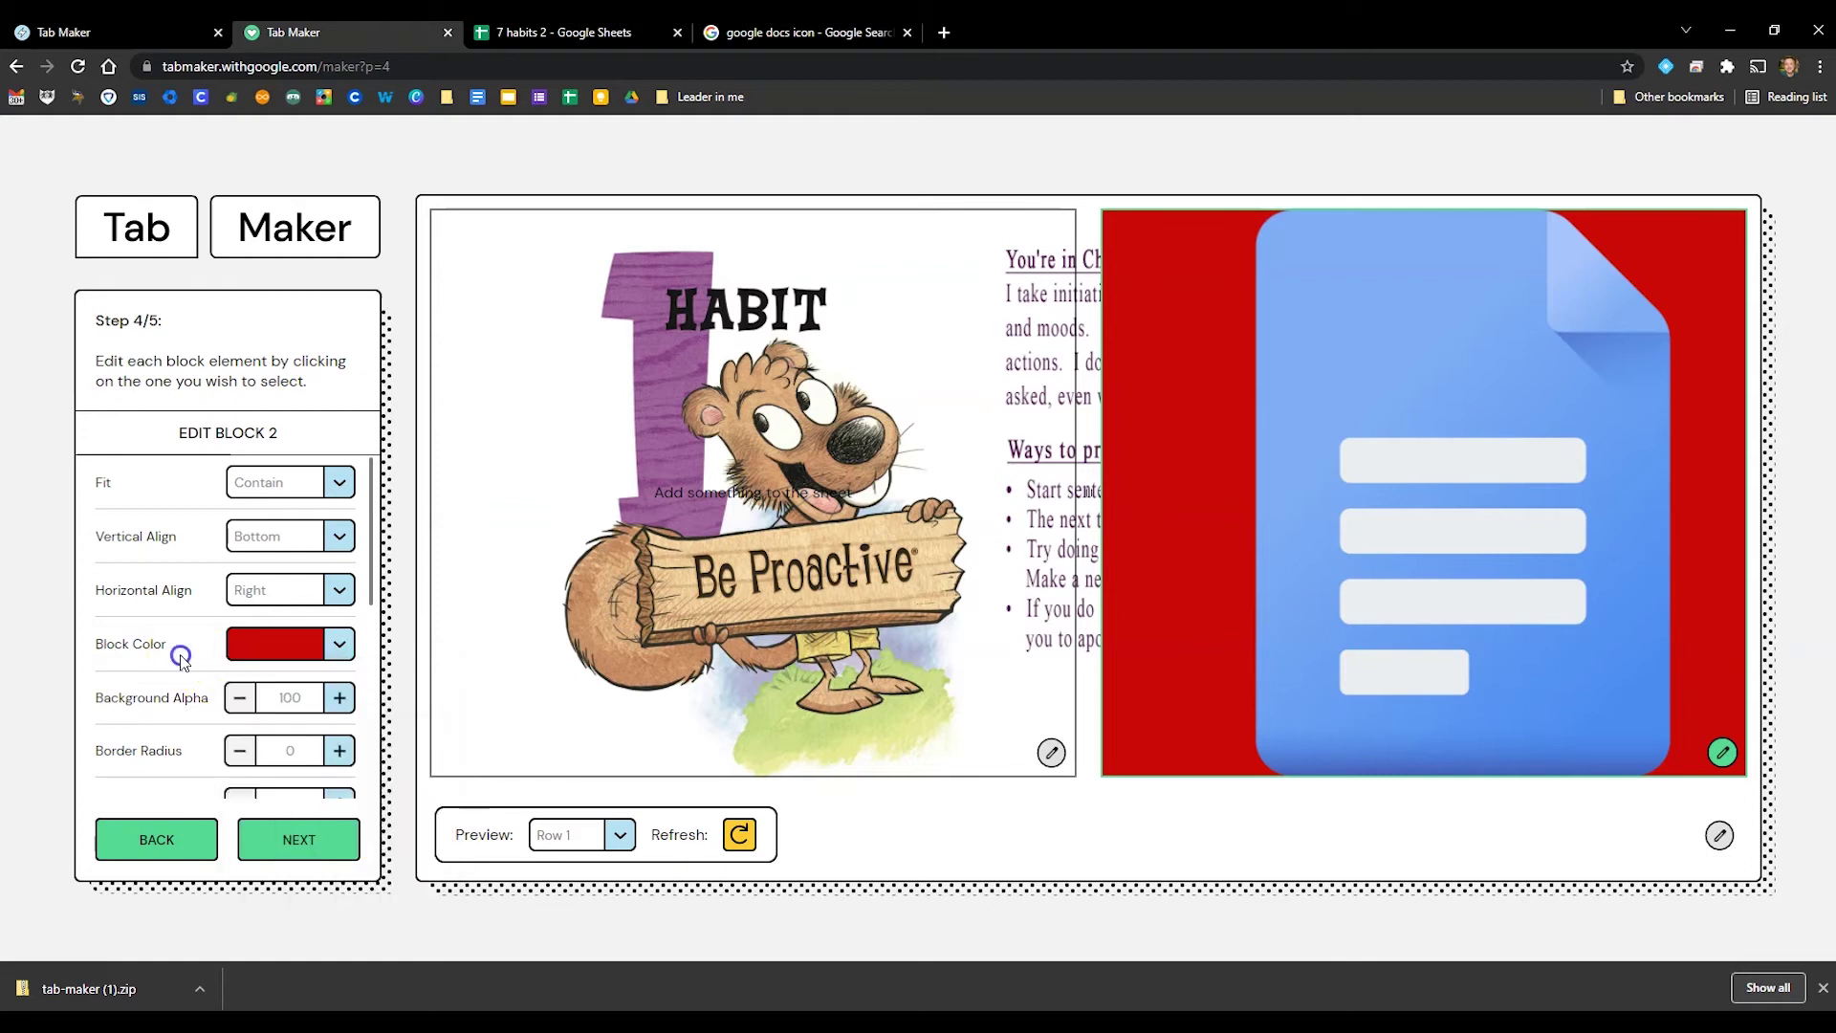
# Set block 2's background alpha to 0
pyautogui.scroll(-1, 180, 654)
pyautogui.click(138, 629)
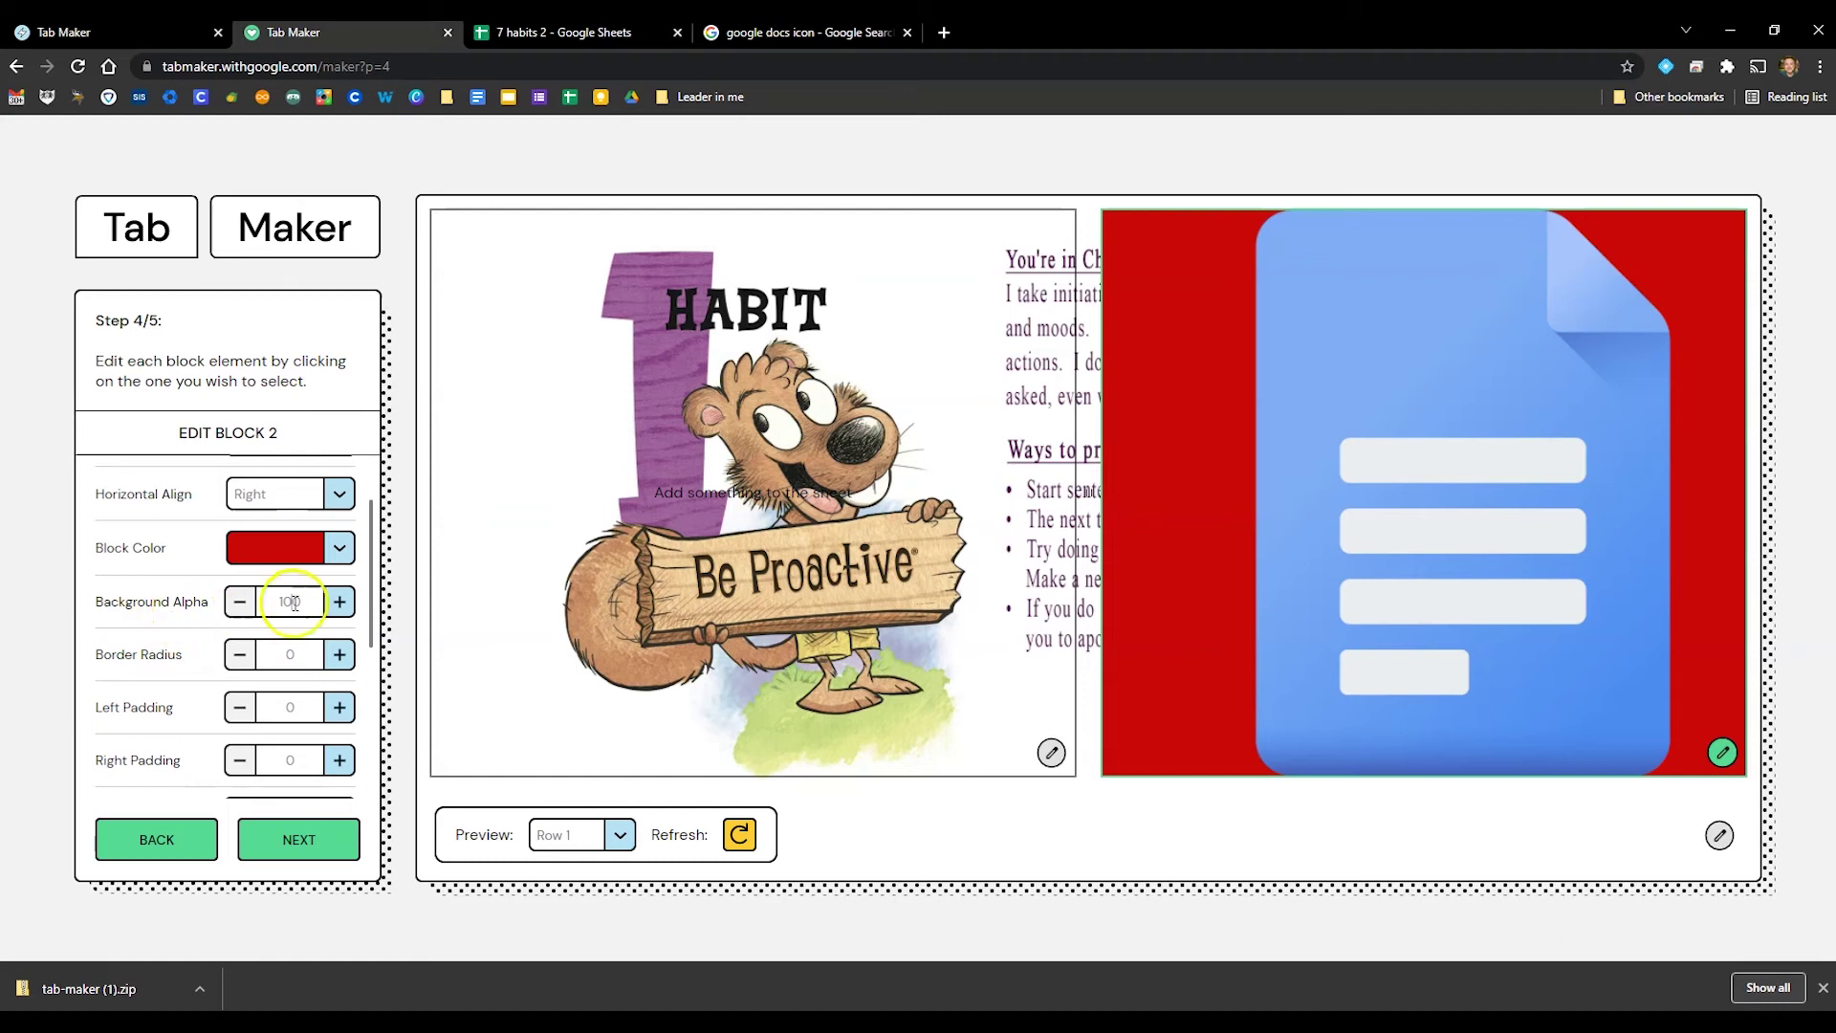
pyautogui.doubleClick(295, 602)
pyautogui.write('0')
pyautogui.click(184, 634)
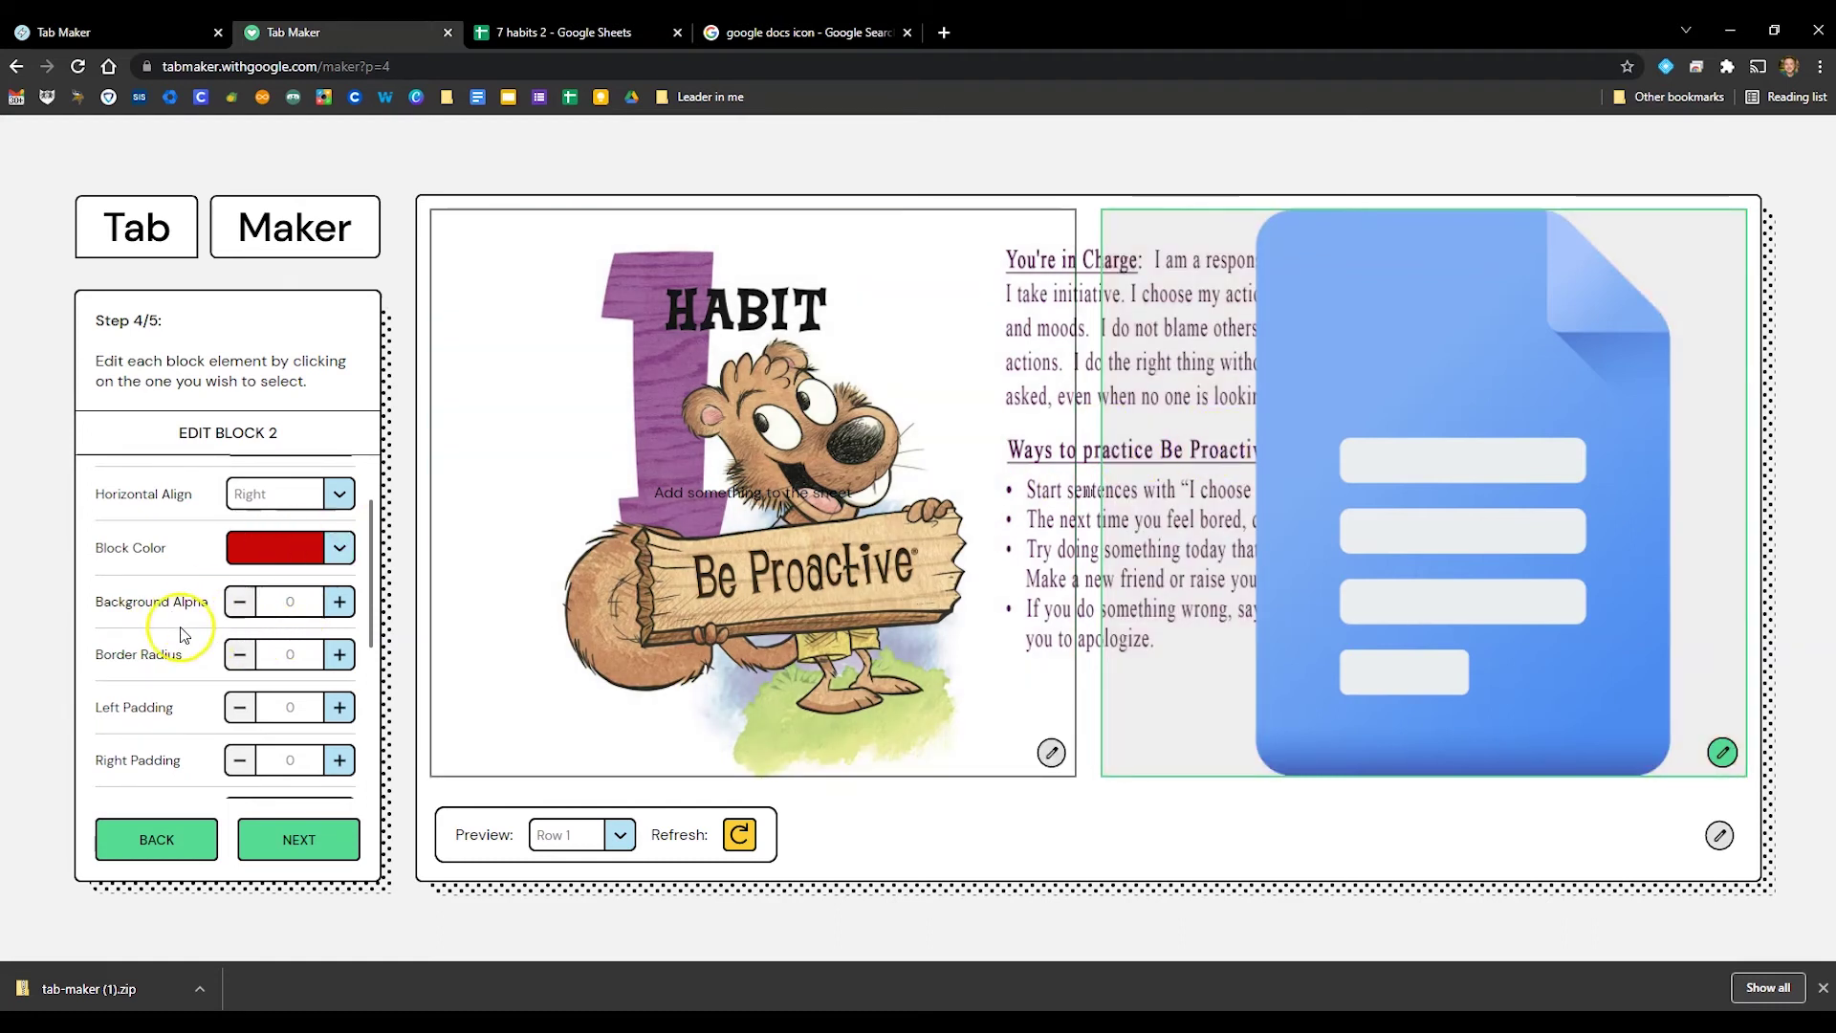
pyautogui.click(198, 661)
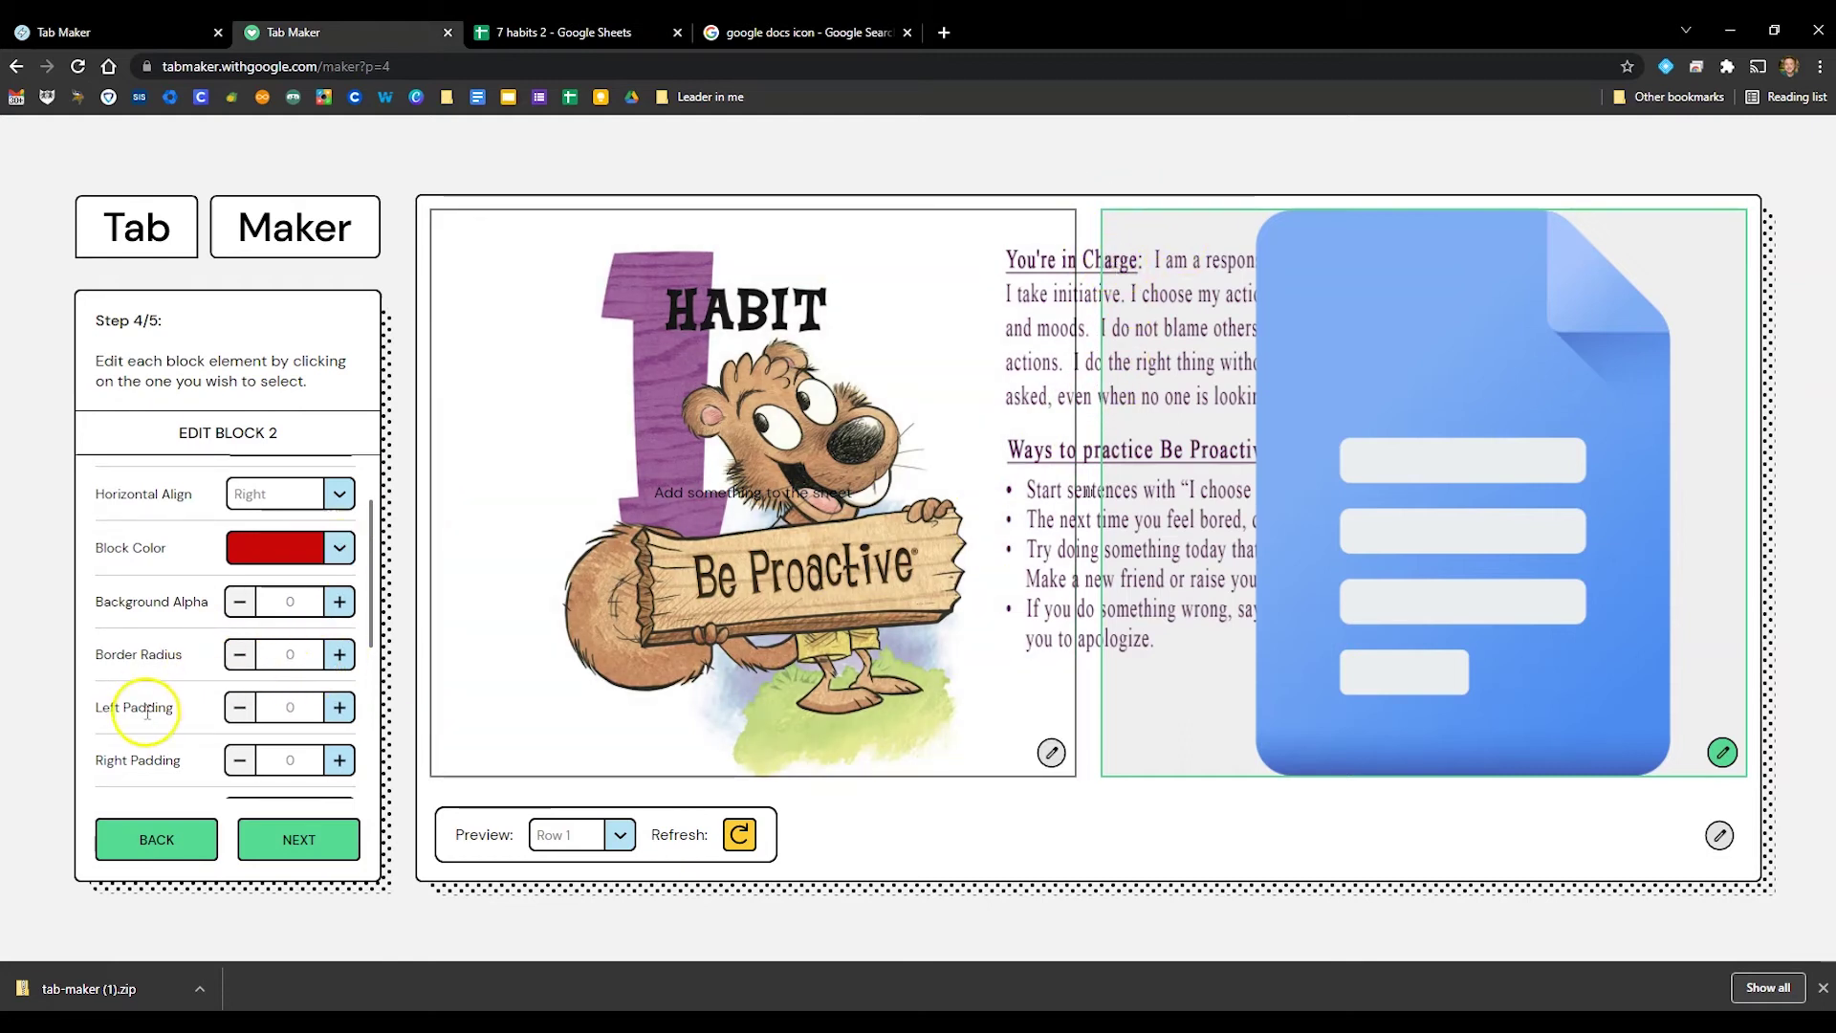
# Try a right padding of 6 on block 2 and set it back to 0
pyautogui.scroll(-2, 147, 712)
pyautogui.scroll(1, 163, 707)
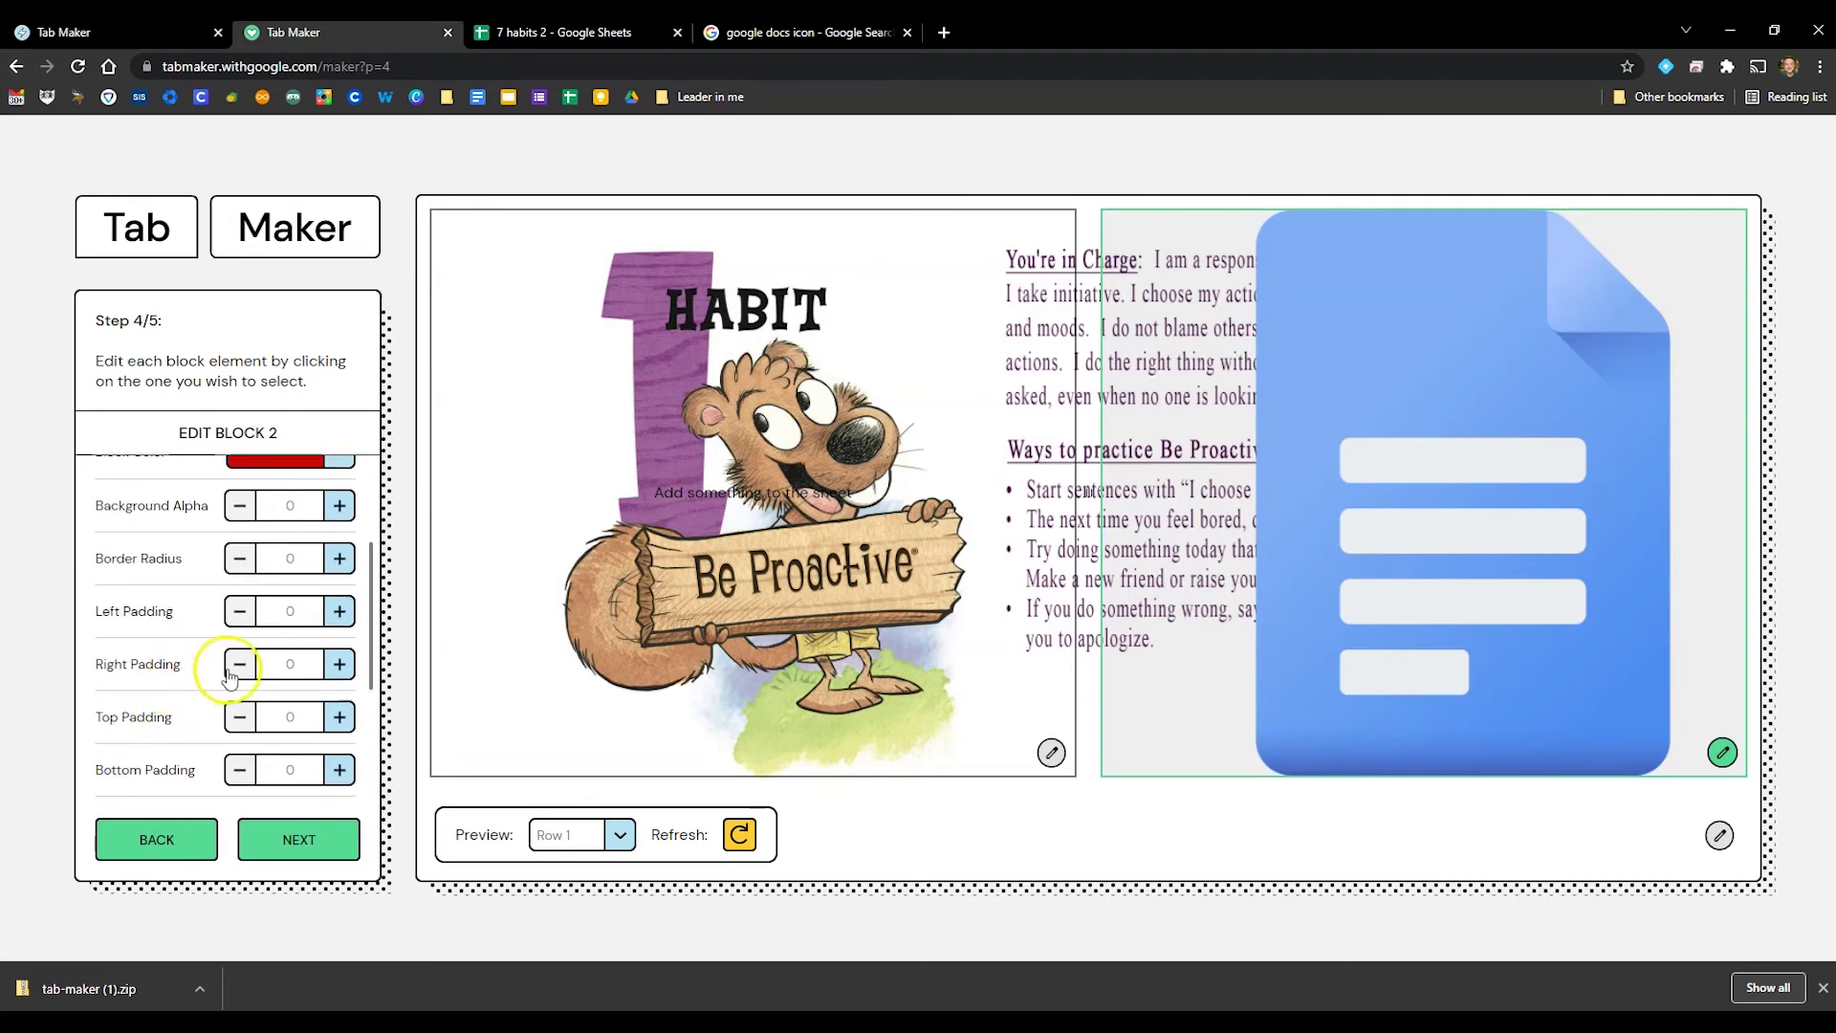
pyautogui.click(339, 663)
pyautogui.click(340, 664)
pyautogui.click(339, 663)
pyautogui.click(340, 663)
pyautogui.click(340, 664)
pyautogui.click(340, 663)
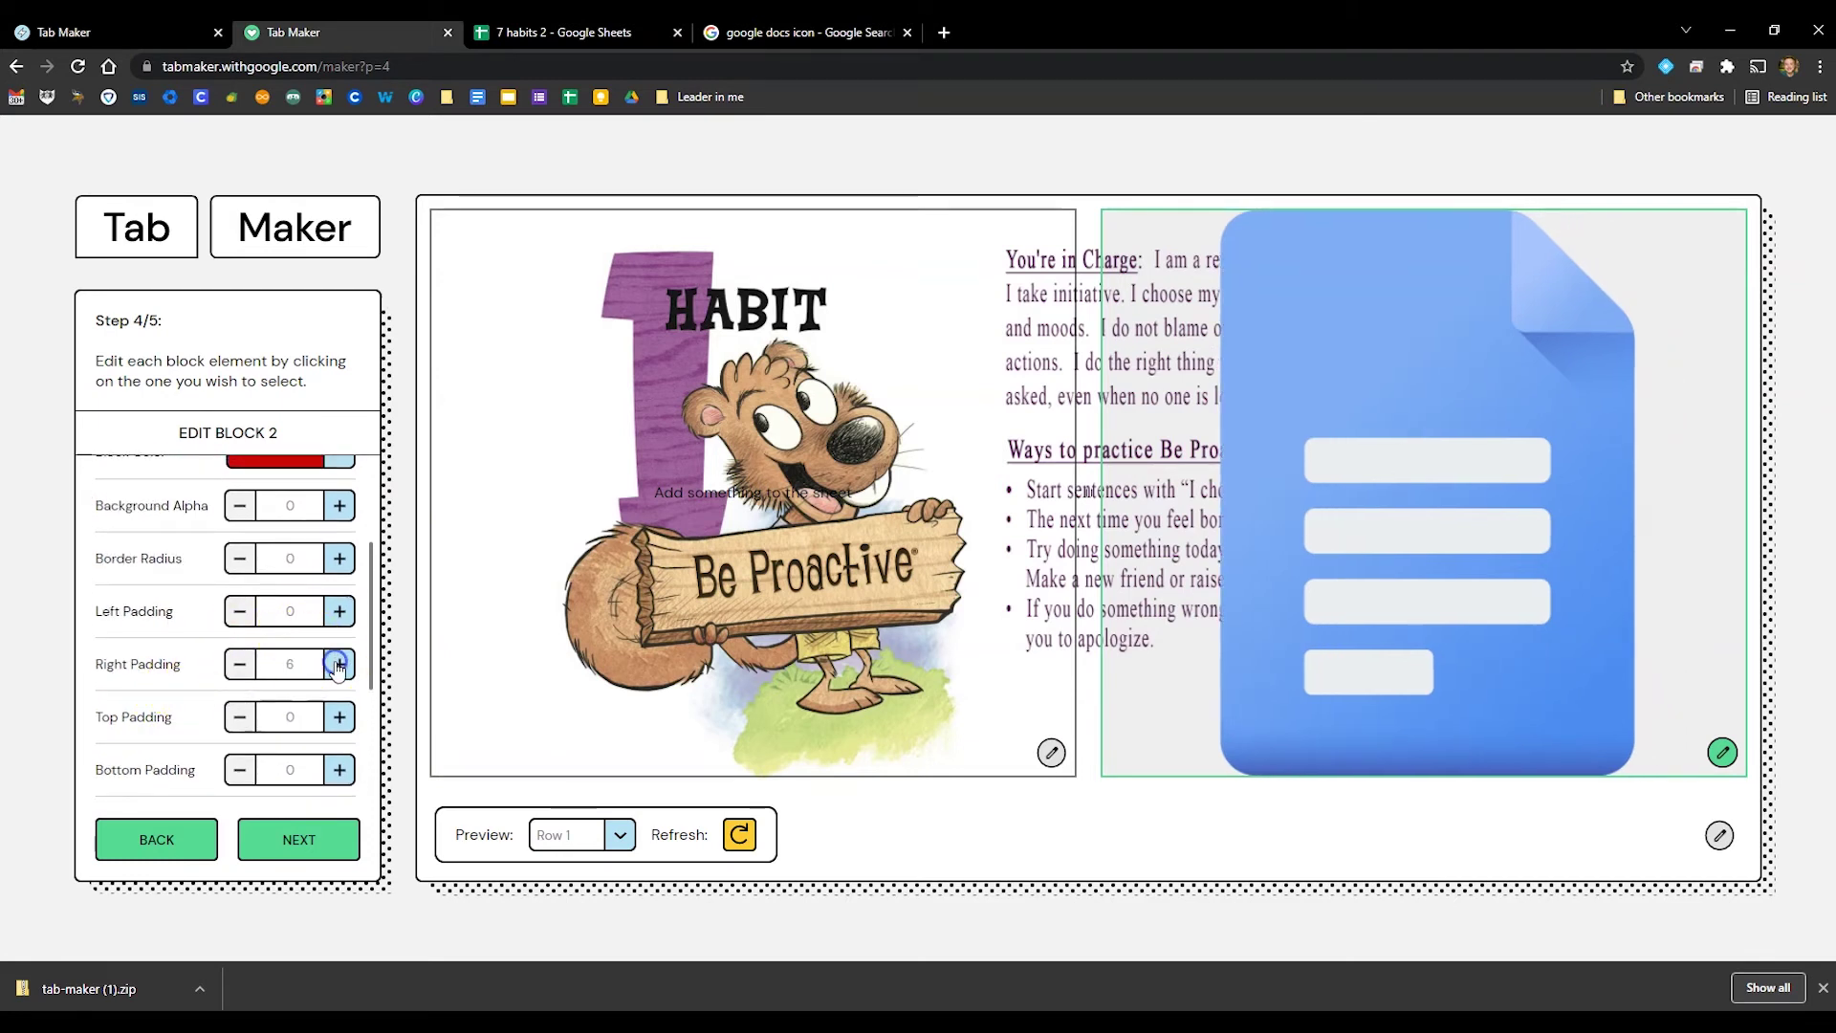
pyautogui.click(240, 664)
pyautogui.click(240, 664)
pyautogui.click(240, 664)
pyautogui.click(240, 663)
pyautogui.click(240, 664)
pyautogui.click(240, 663)
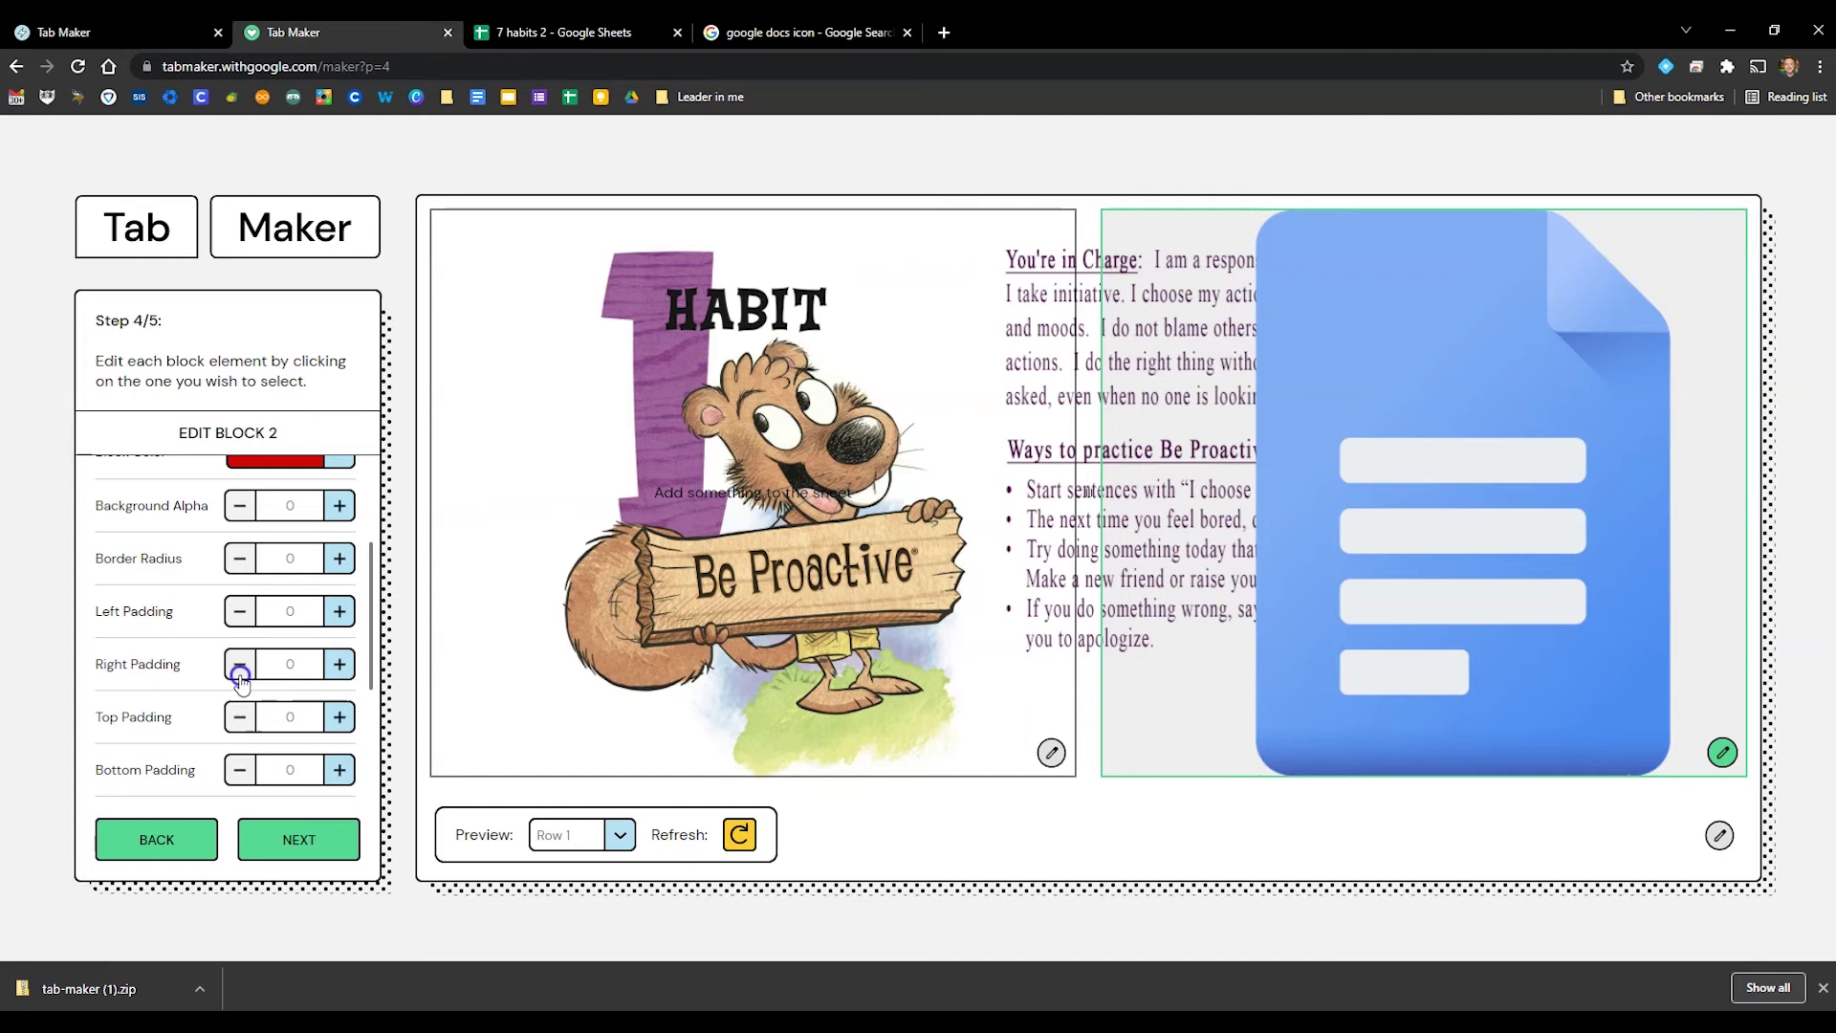
# Try left and right margins on block 2 and return both to 0
pyautogui.scroll(-3, 155, 693)
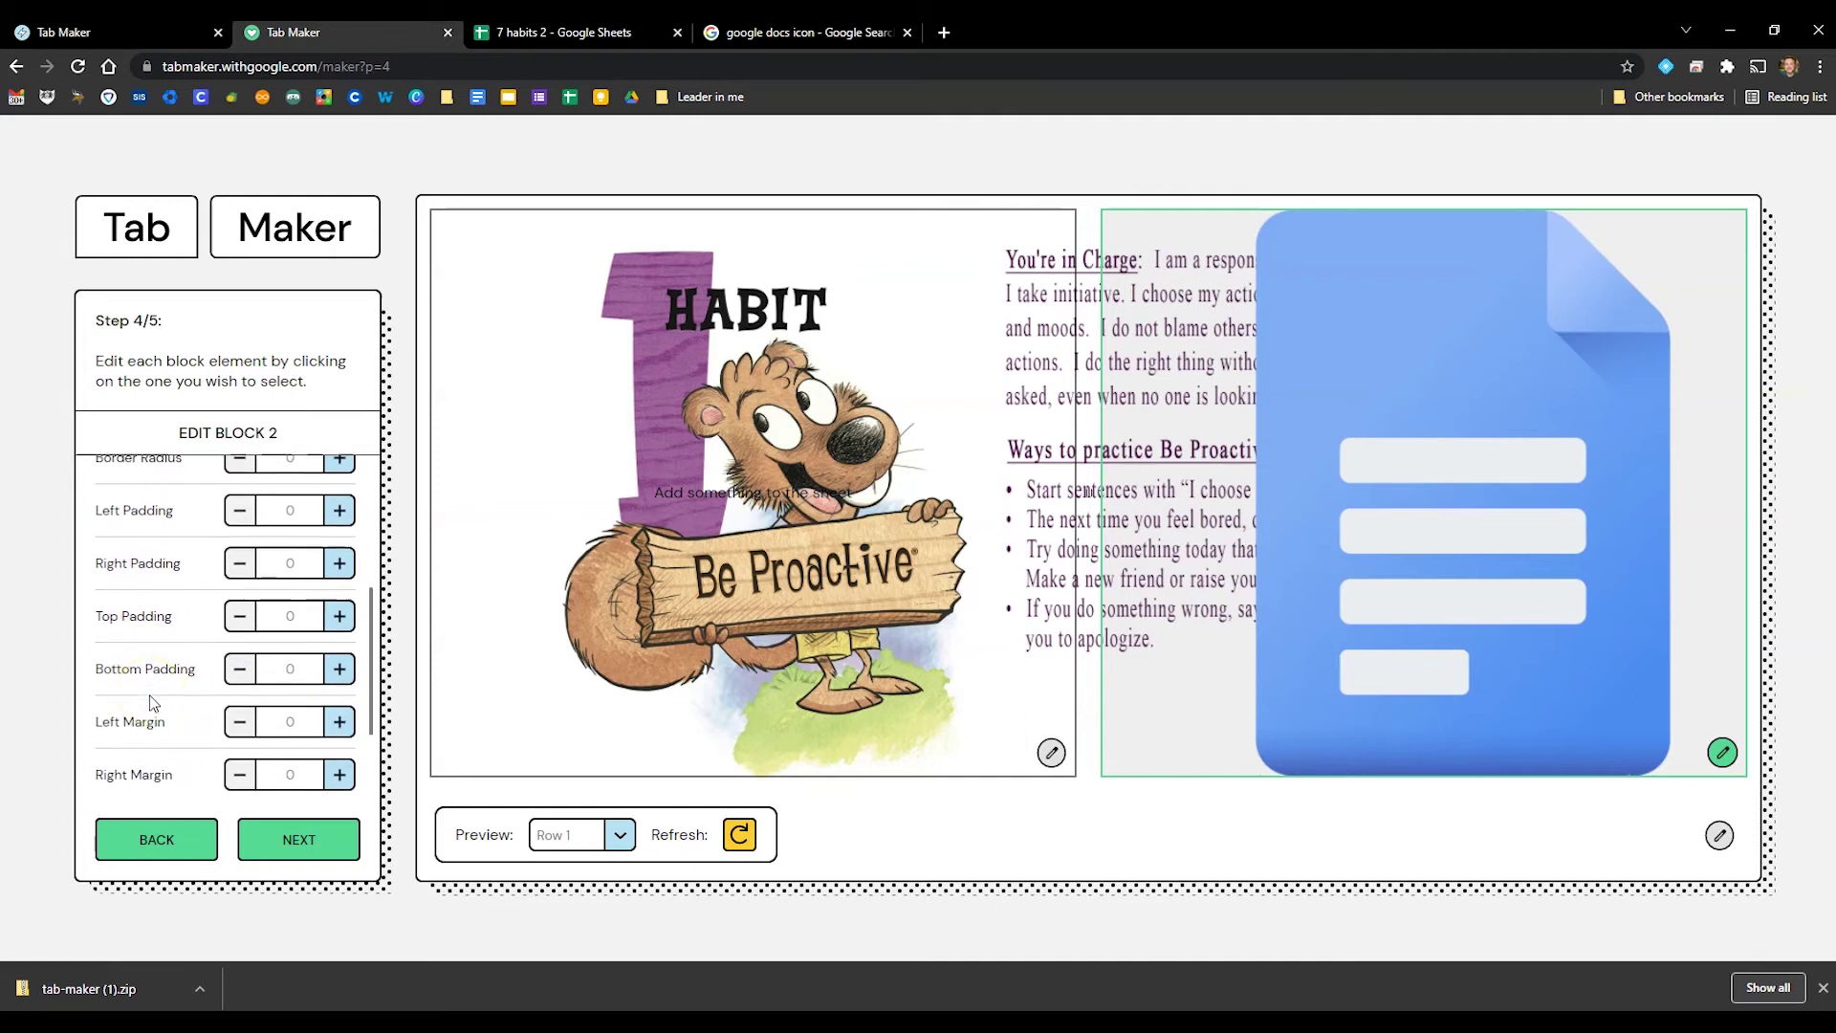
pyautogui.scroll(-1, 181, 641)
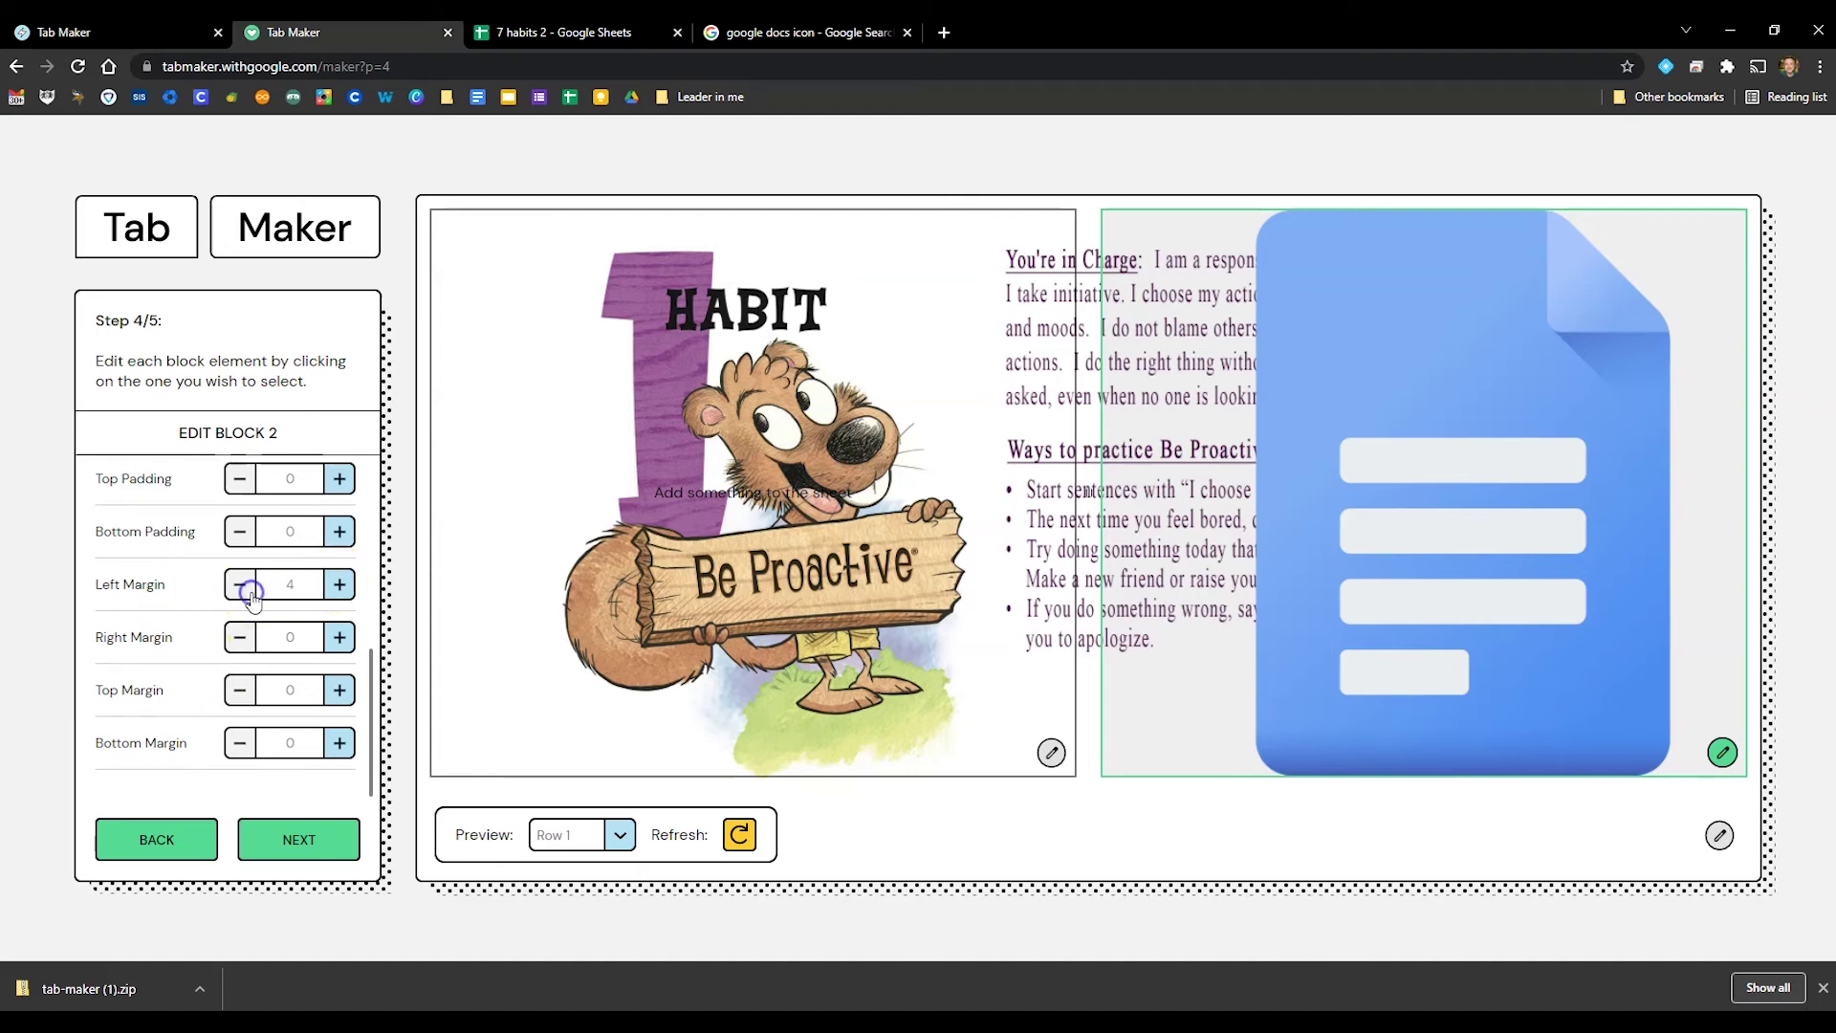
pyautogui.click(337, 637)
pyautogui.click(336, 636)
pyautogui.click(243, 636)
pyautogui.click(243, 637)
pyautogui.click(241, 585)
pyautogui.click(242, 585)
# Set block 2's top margin to 40 to shrink the Google Docs icon
pyautogui.click(339, 690)
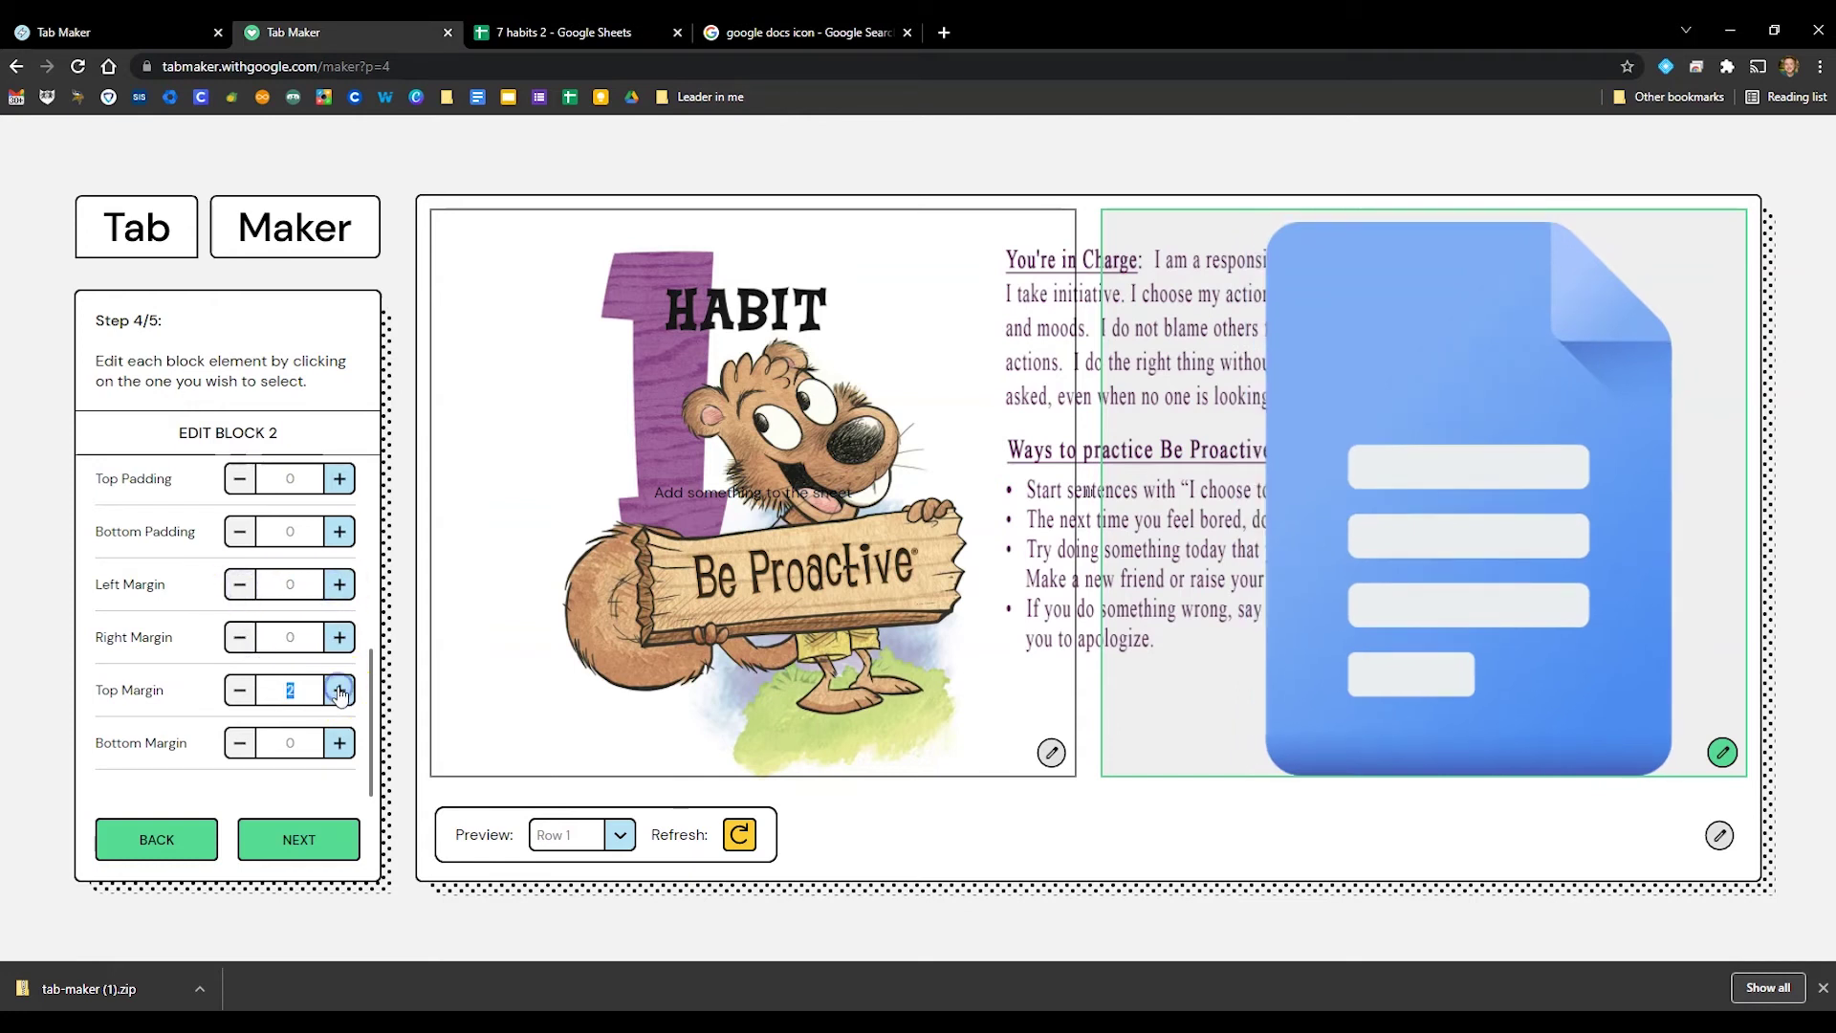
pyautogui.click(338, 690)
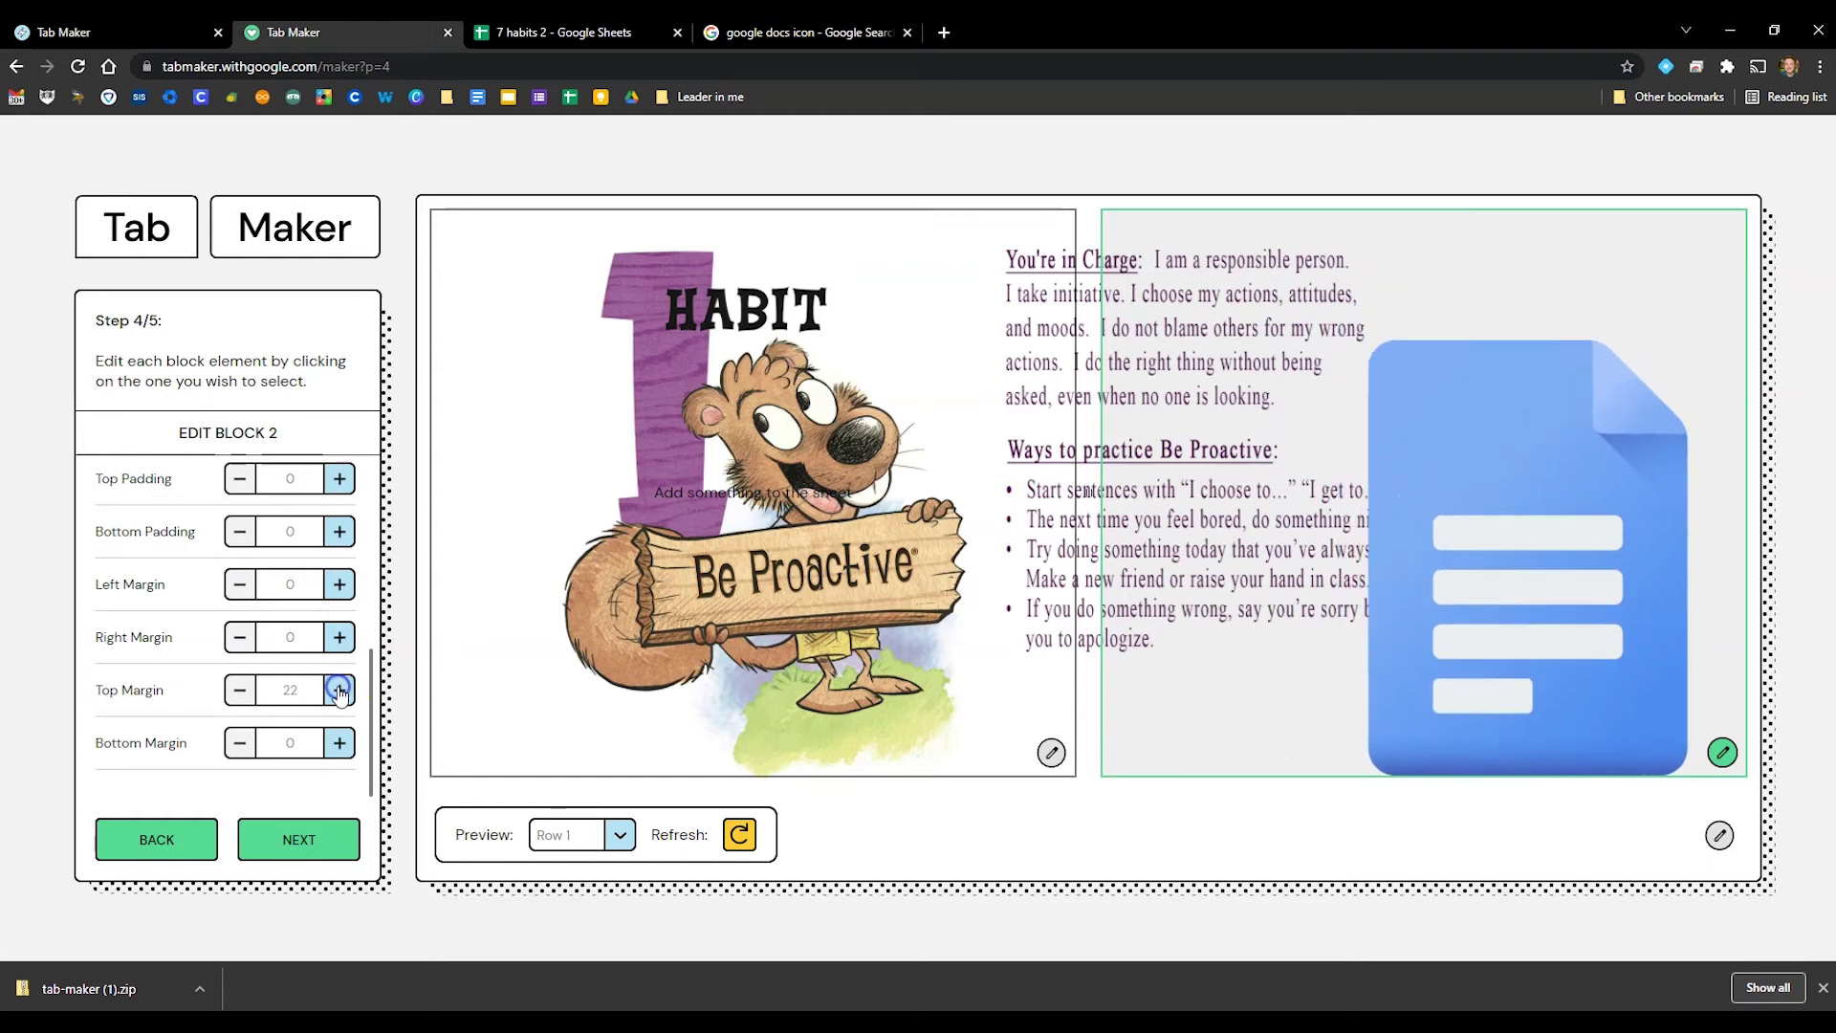
pyautogui.click(339, 691)
pyautogui.click(339, 691)
pyautogui.click(339, 690)
pyautogui.click(339, 690)
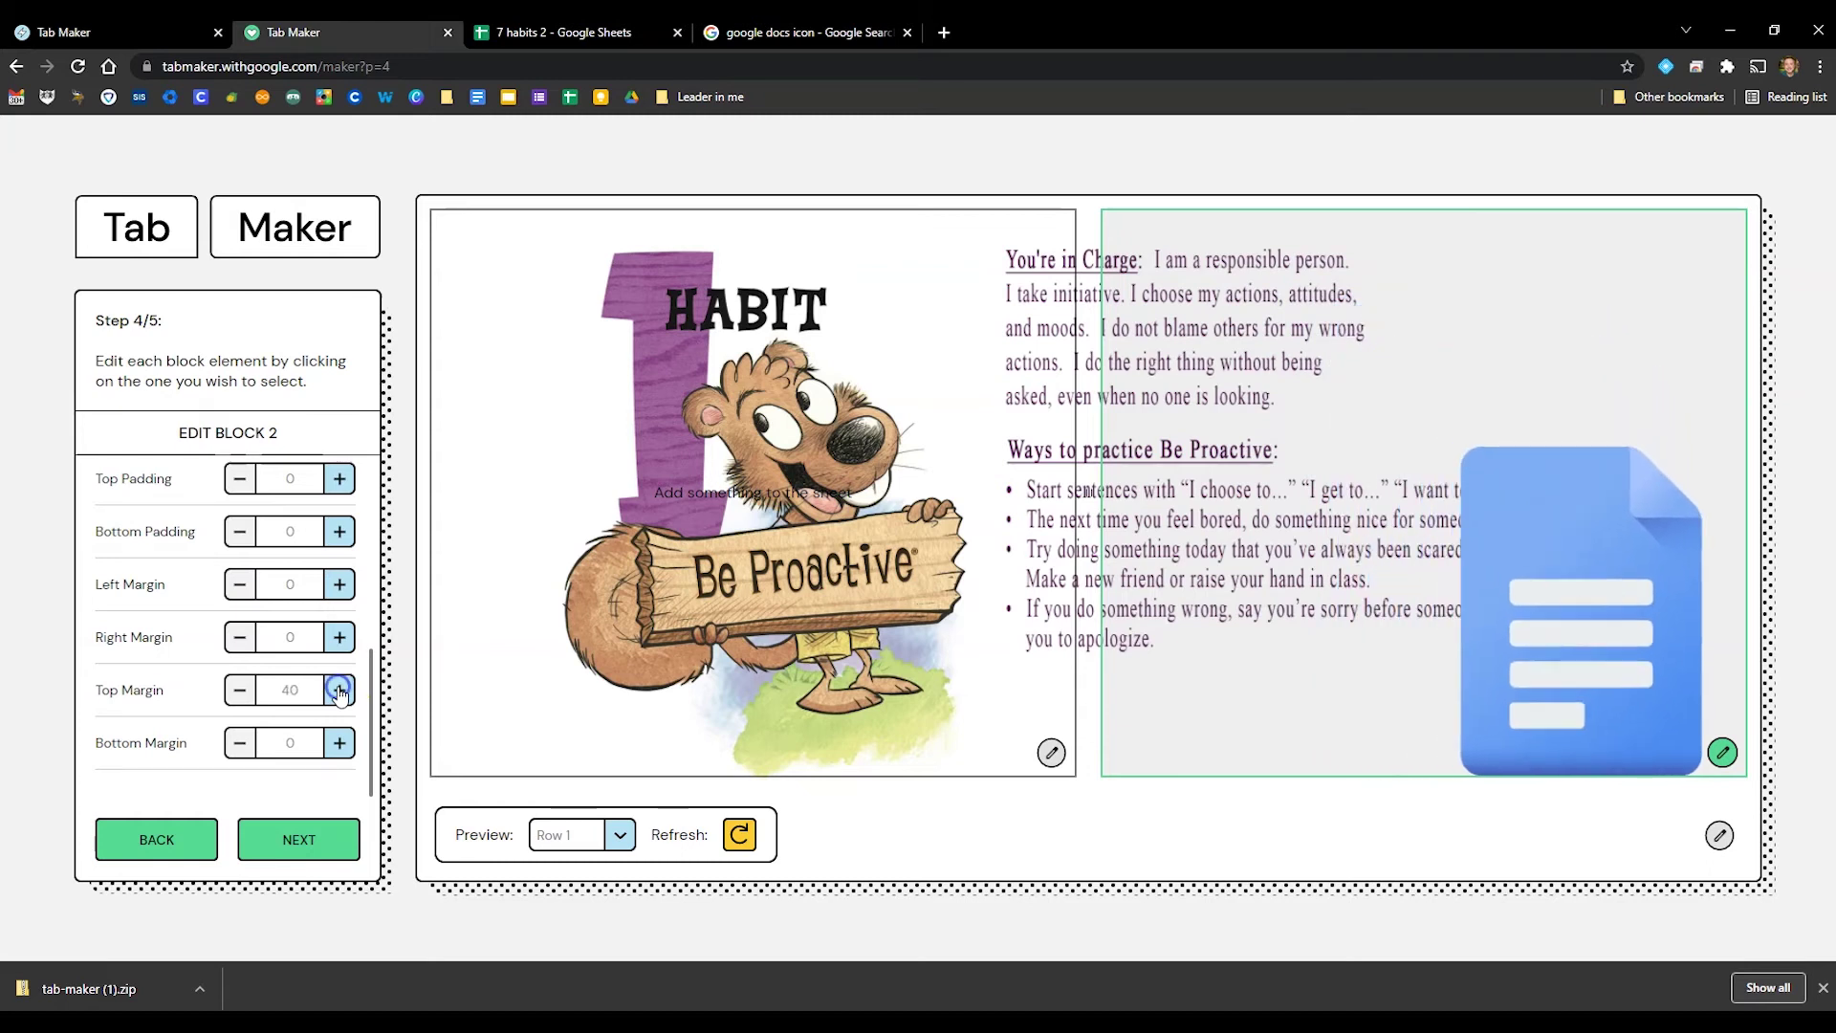
pyautogui.click(341, 693)
pyautogui.click(1541, 524)
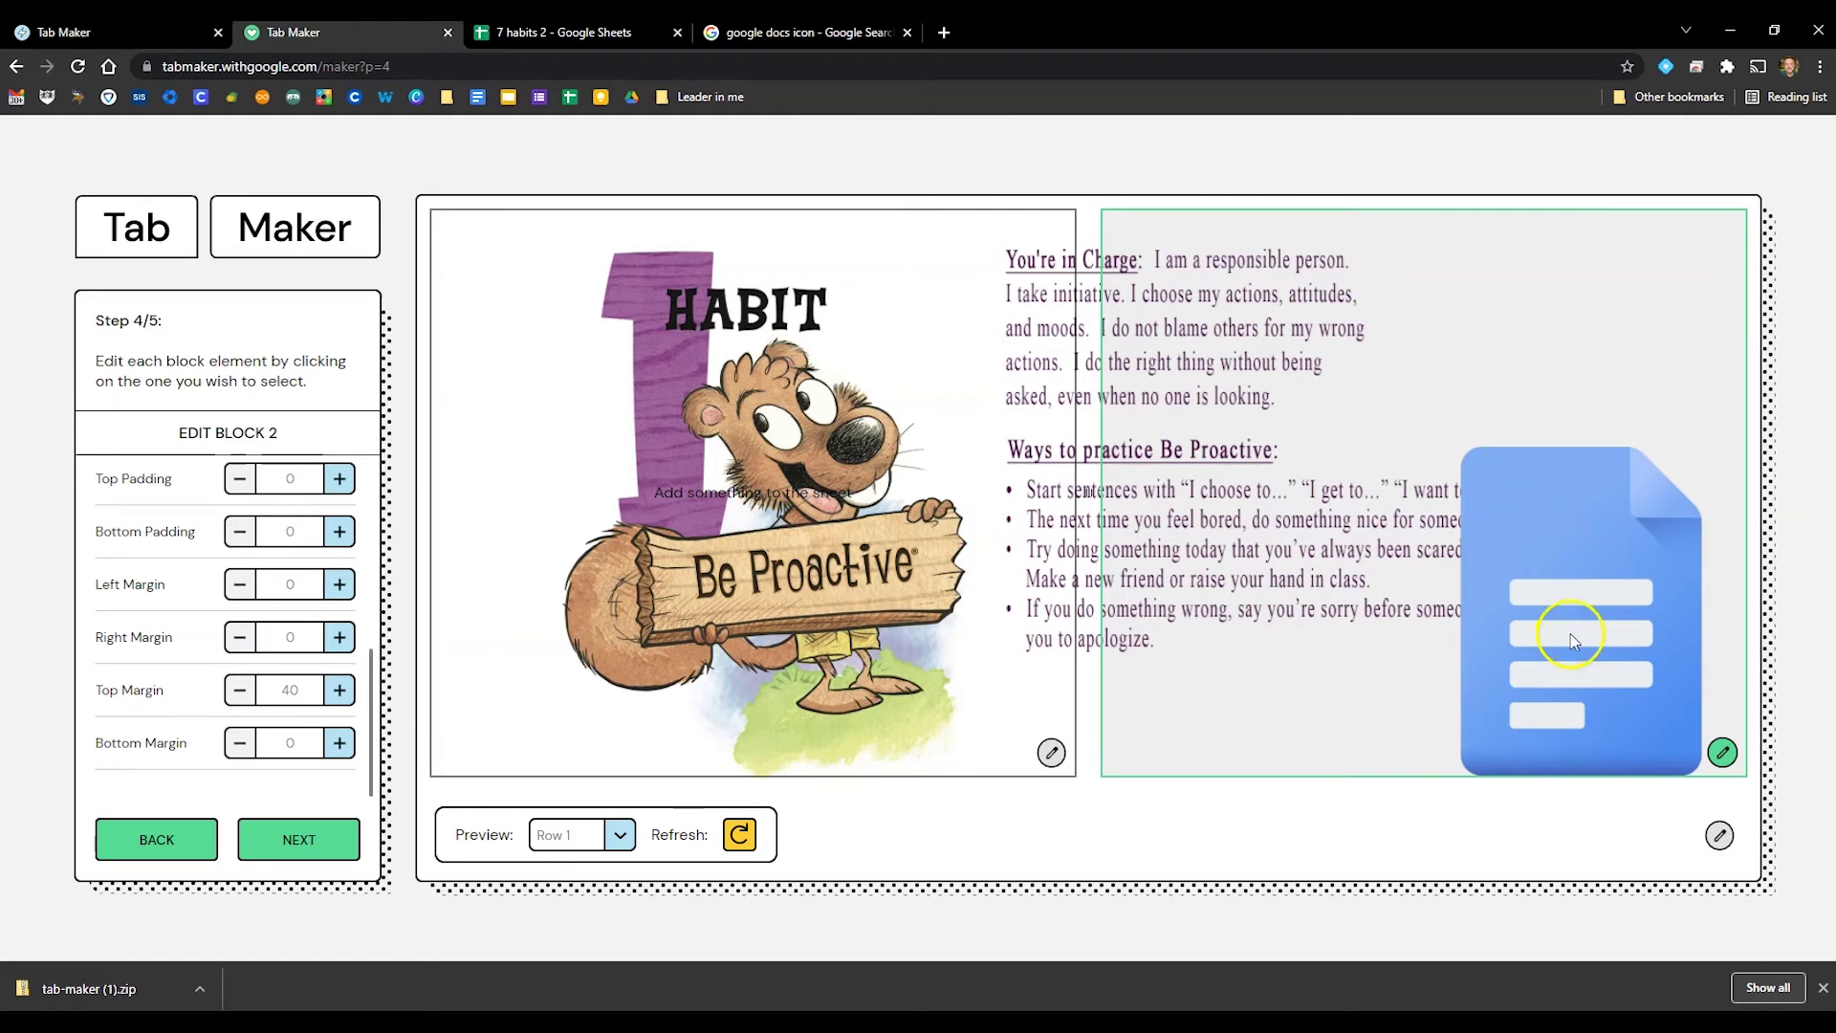
# Set block 2's bottom margin to 34 to shrink the Google Docs icon further
pyautogui.click(339, 745)
pyautogui.click(339, 745)
pyautogui.click(341, 745)
pyautogui.click(340, 745)
pyautogui.click(344, 746)
pyautogui.click(350, 747)
pyautogui.click(351, 748)
pyautogui.click(350, 748)
pyautogui.click(351, 748)
pyautogui.click(351, 748)
pyautogui.click(351, 748)
pyautogui.click(351, 748)
pyautogui.click(350, 748)
pyautogui.click(351, 748)
pyautogui.click(352, 750)
pyautogui.click(352, 749)
pyautogui.click(352, 749)
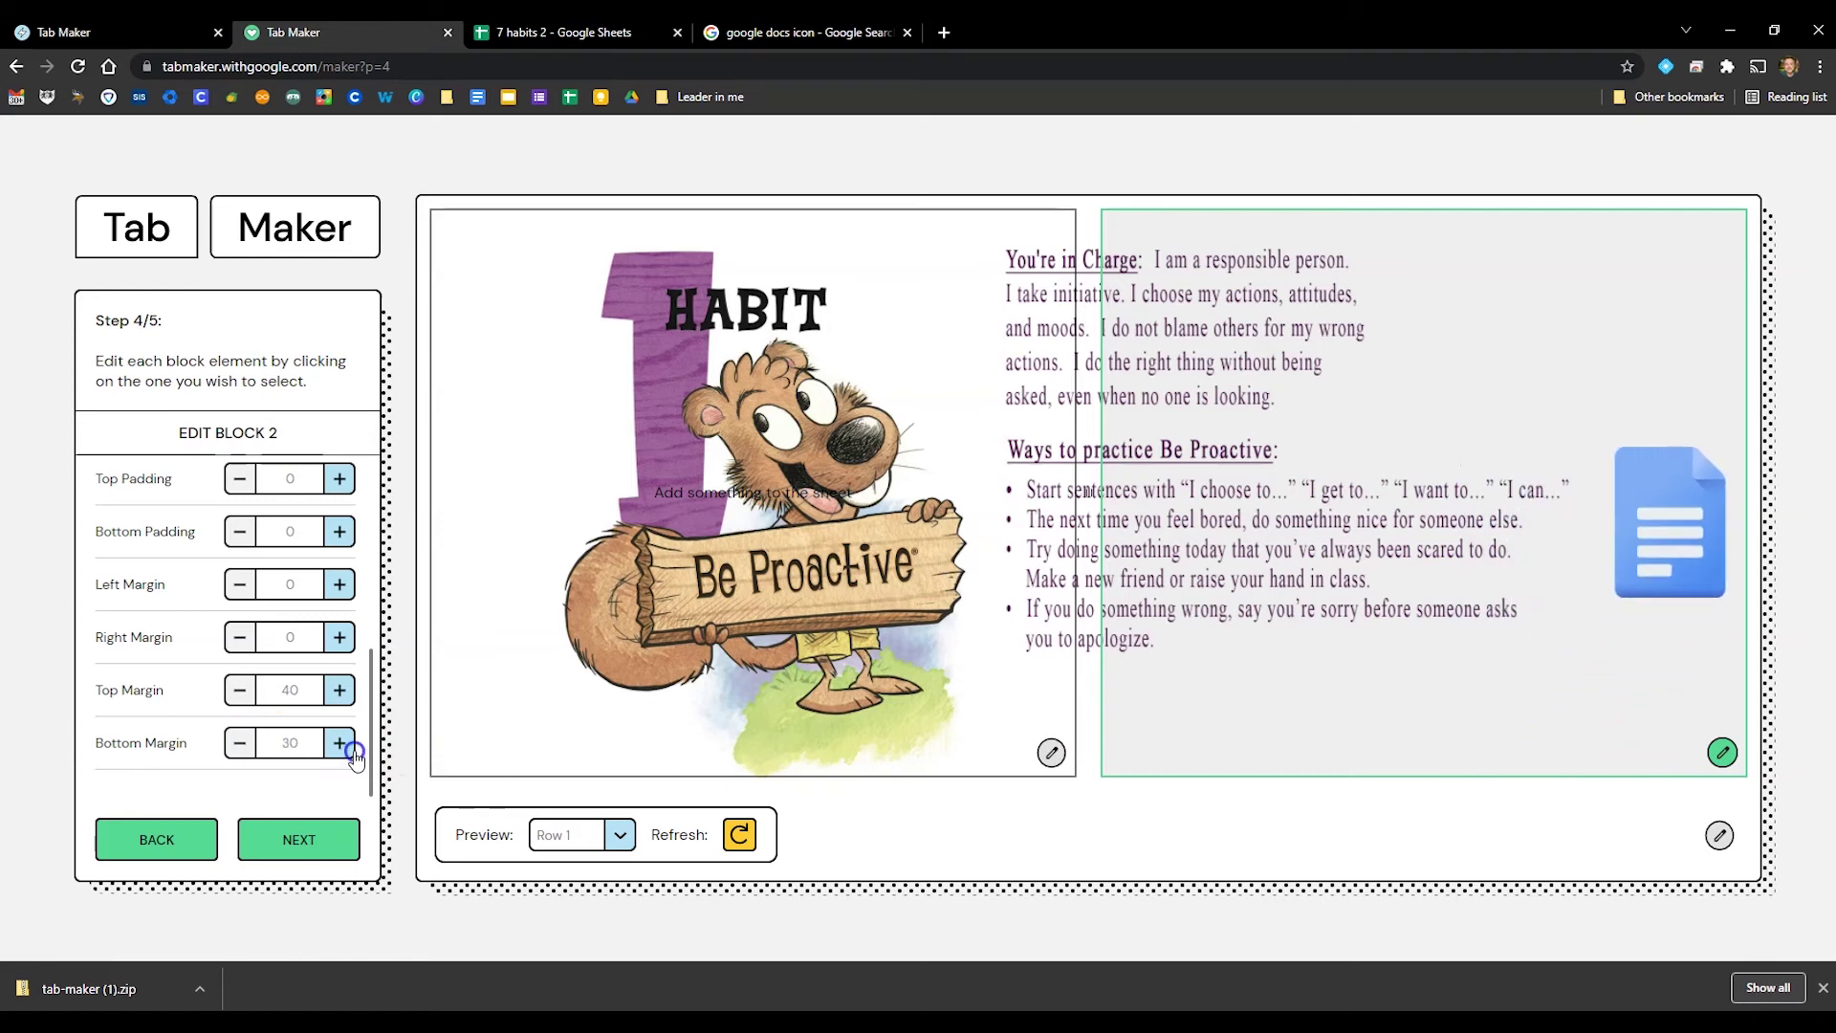
pyautogui.click(353, 752)
pyautogui.click(353, 751)
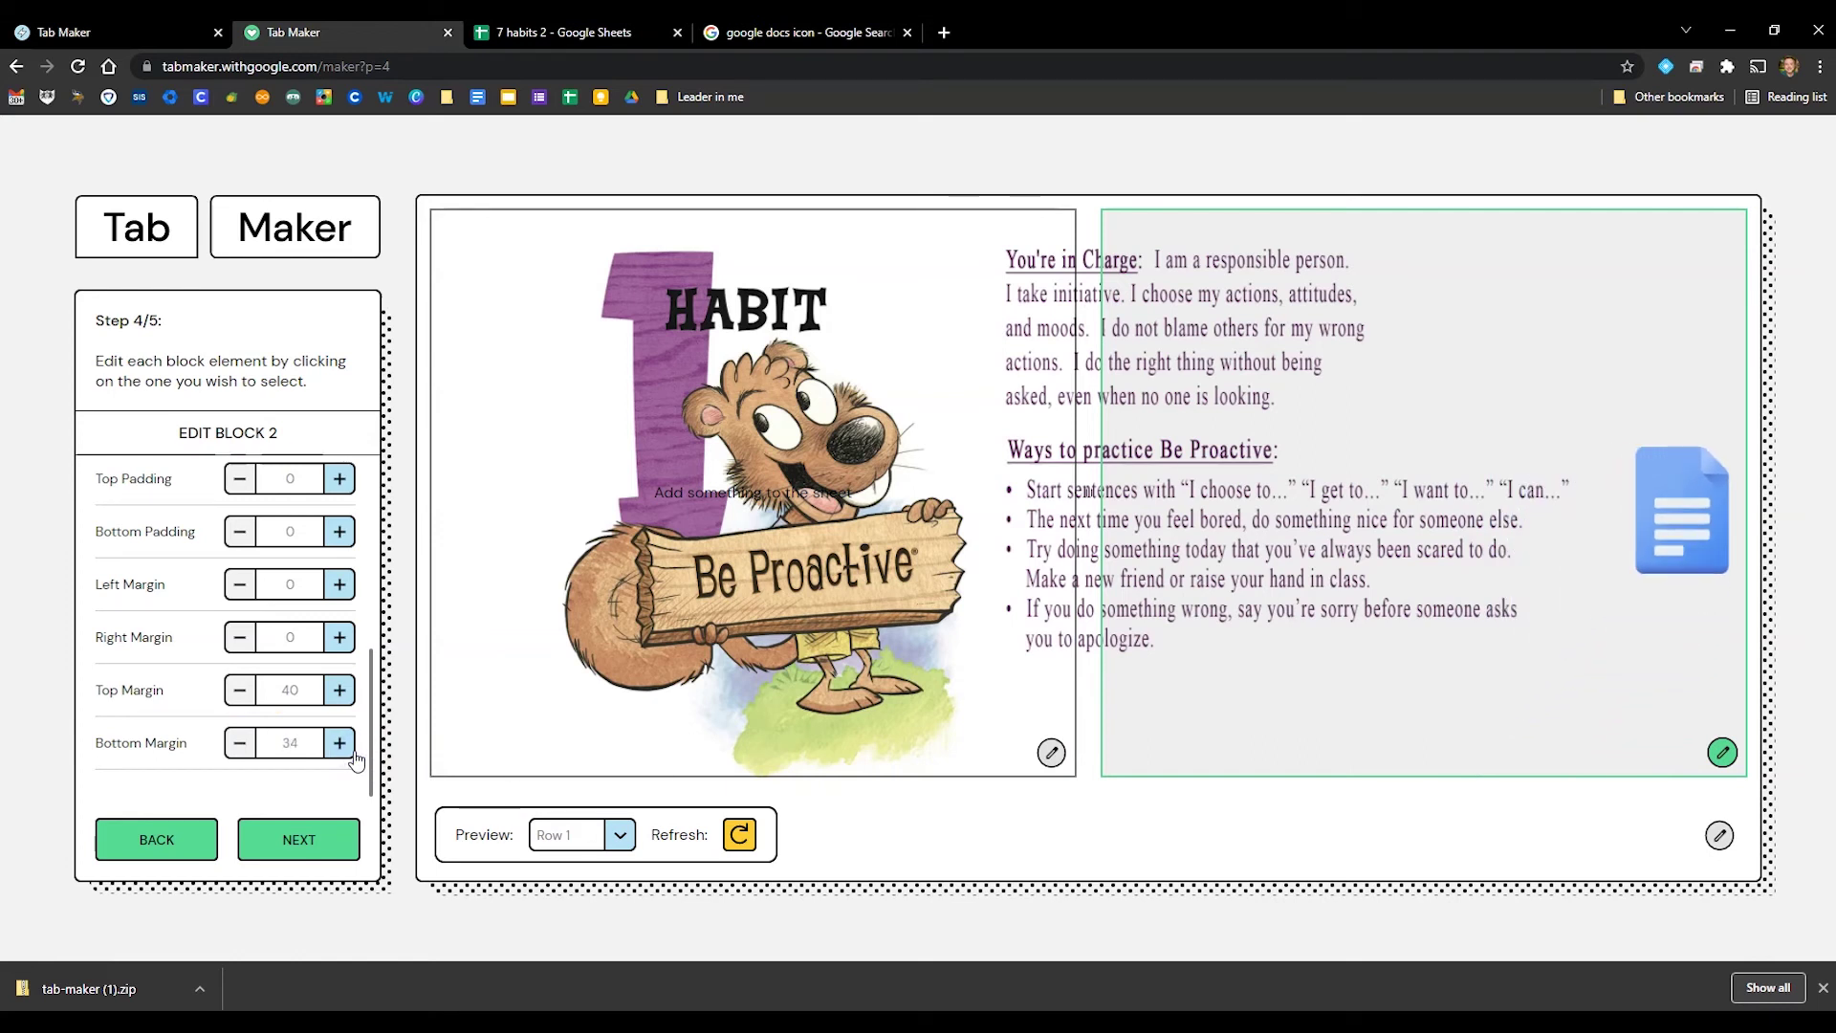
pyautogui.click(1701, 517)
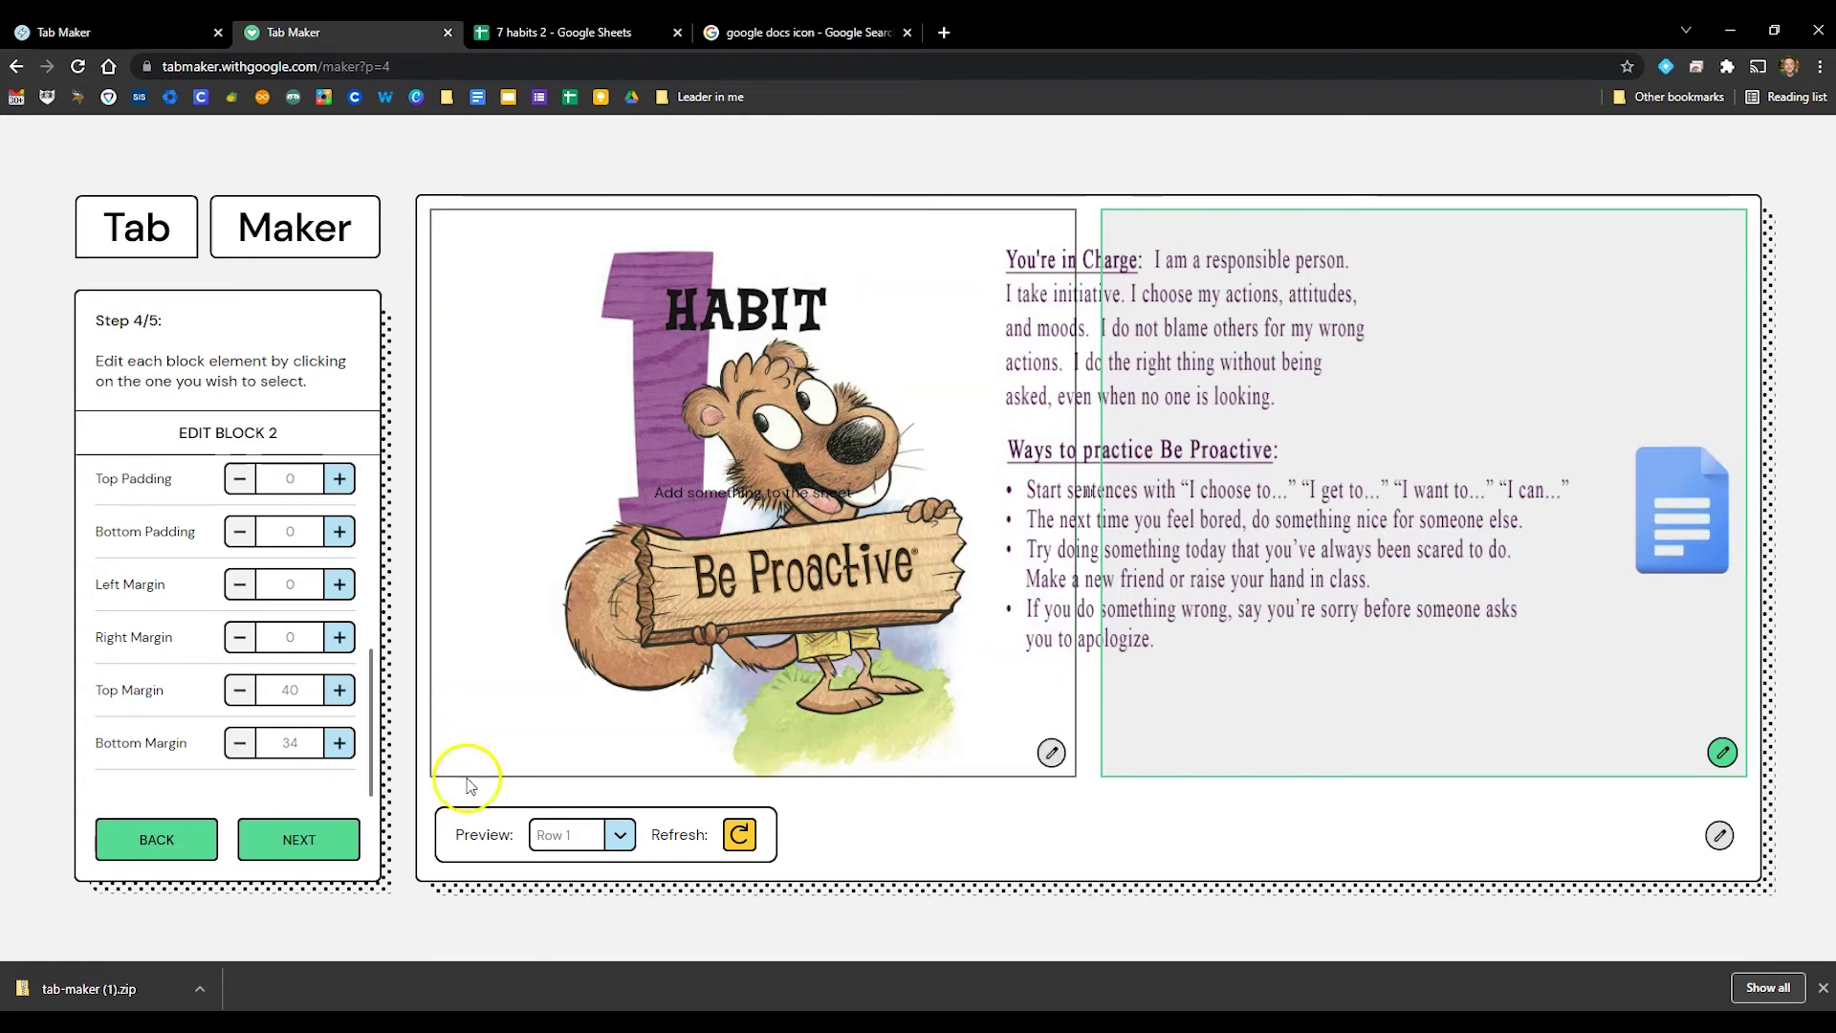
# Continue to Step 5/5 and check which sheet rows are available for preview
pyautogui.click(290, 846)
pyautogui.click(290, 846)
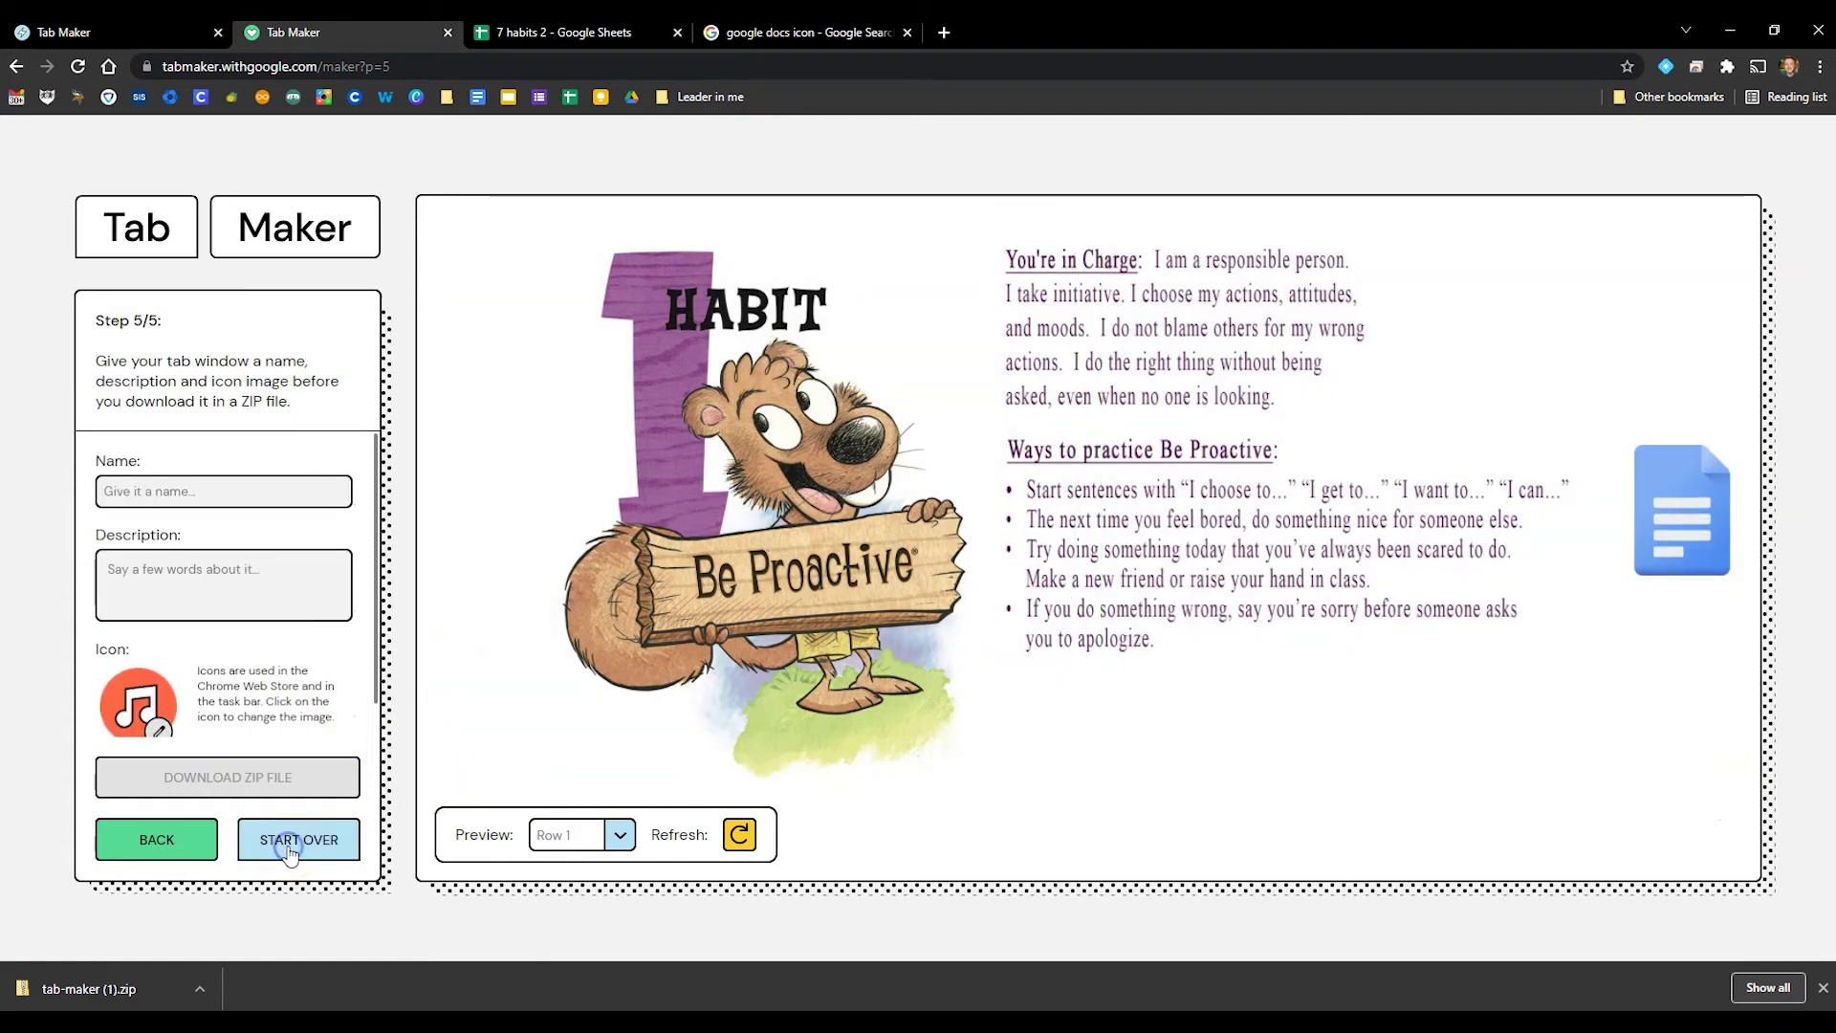
pyautogui.click(205, 492)
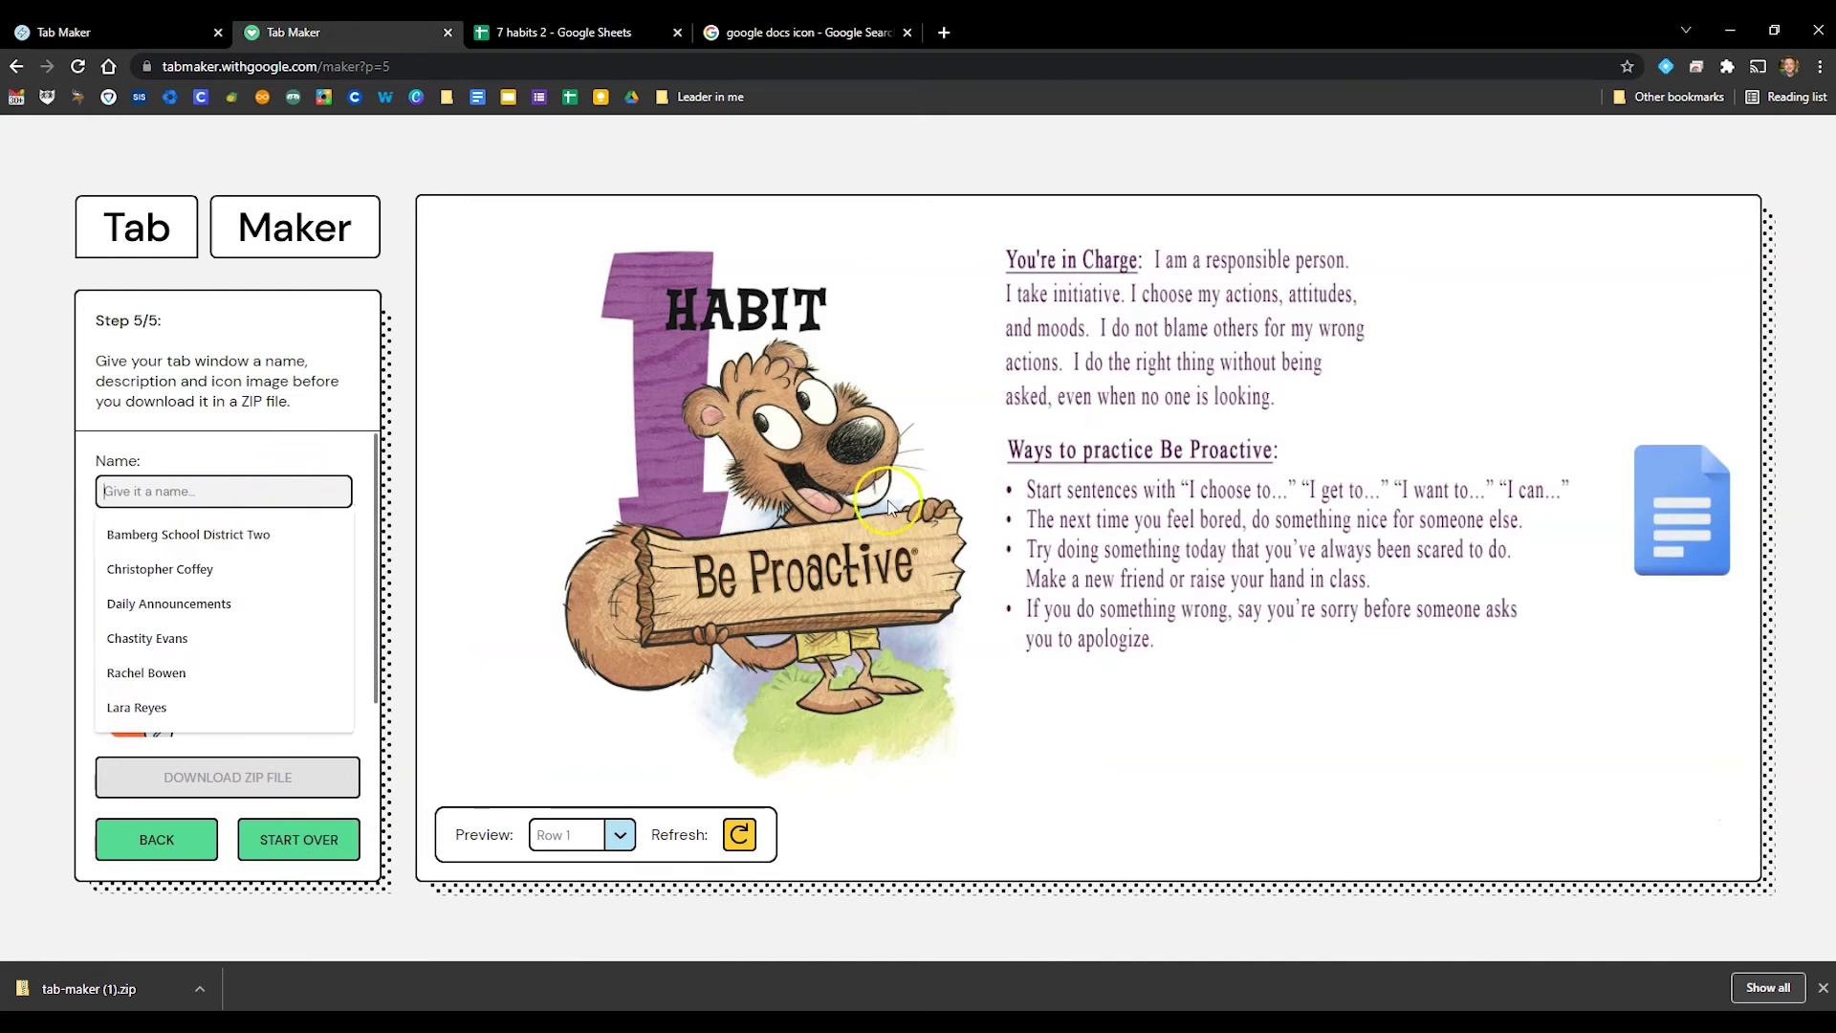
pyautogui.click(617, 835)
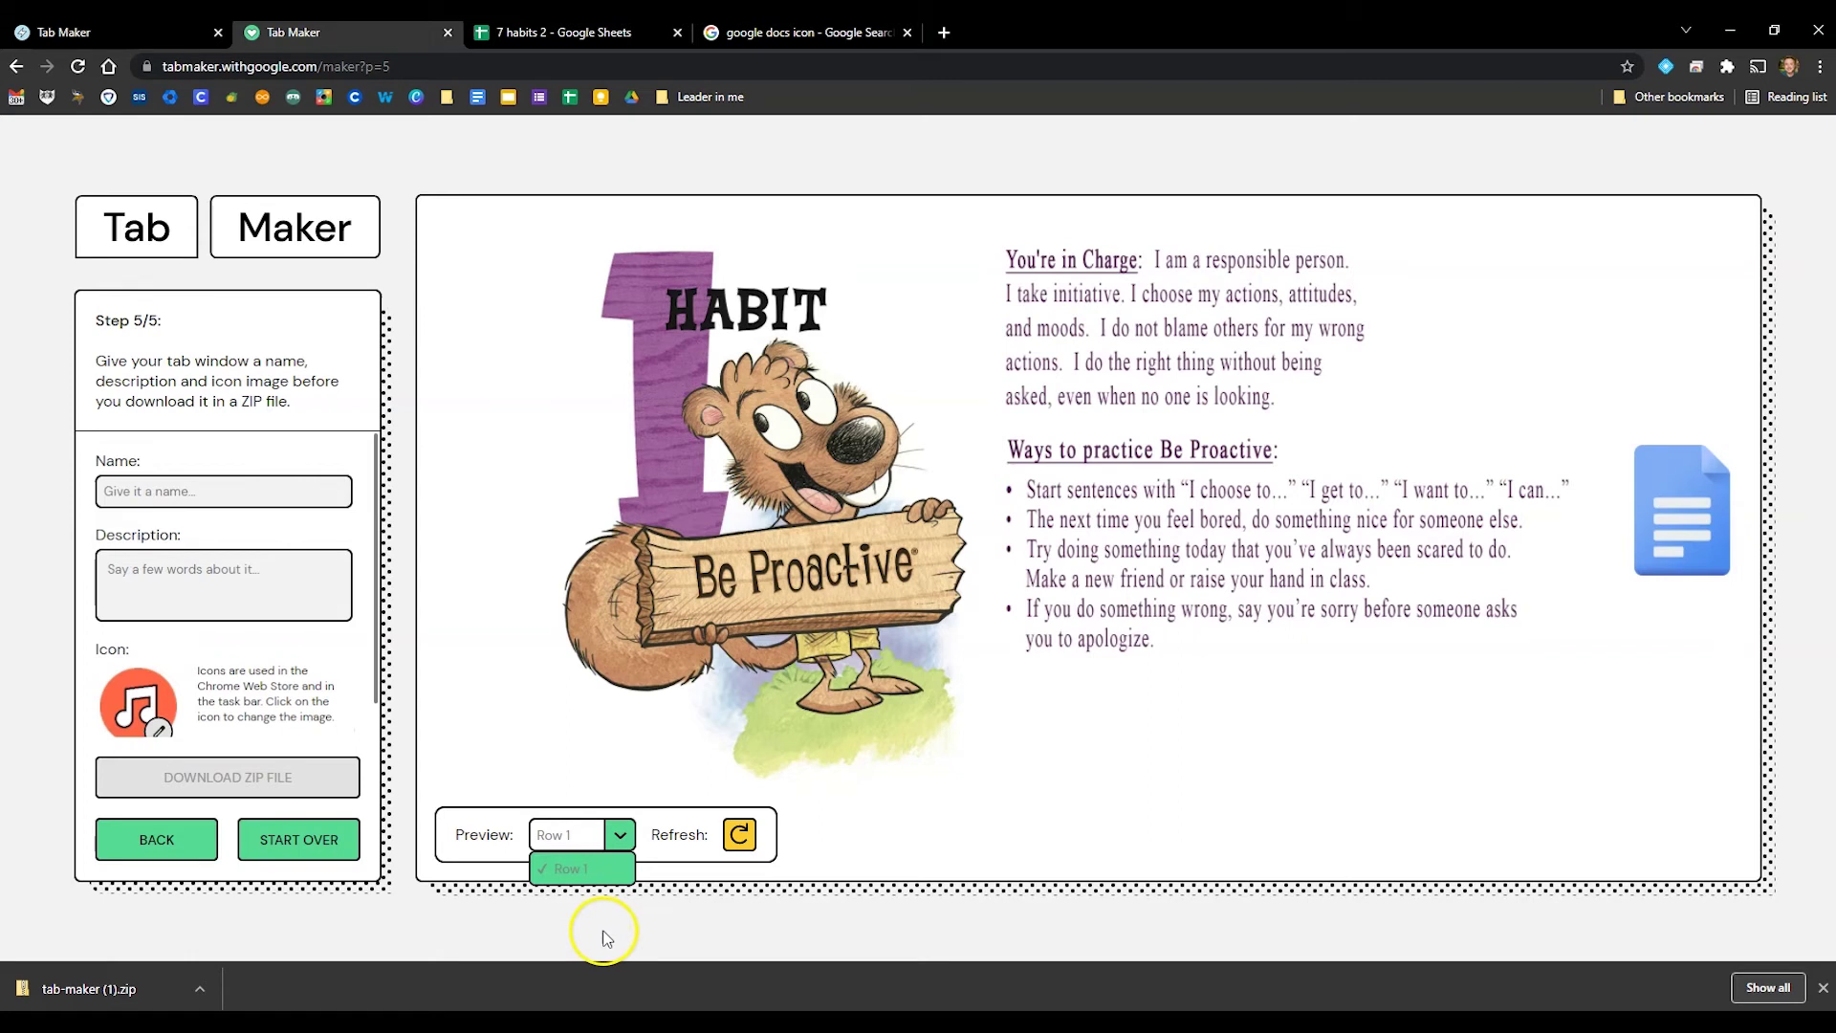
# Name the tab window "Fake" and enter the description "Fake Tab Maker Extension"
pyautogui.click(234, 488)
pyautogui.click(204, 498)
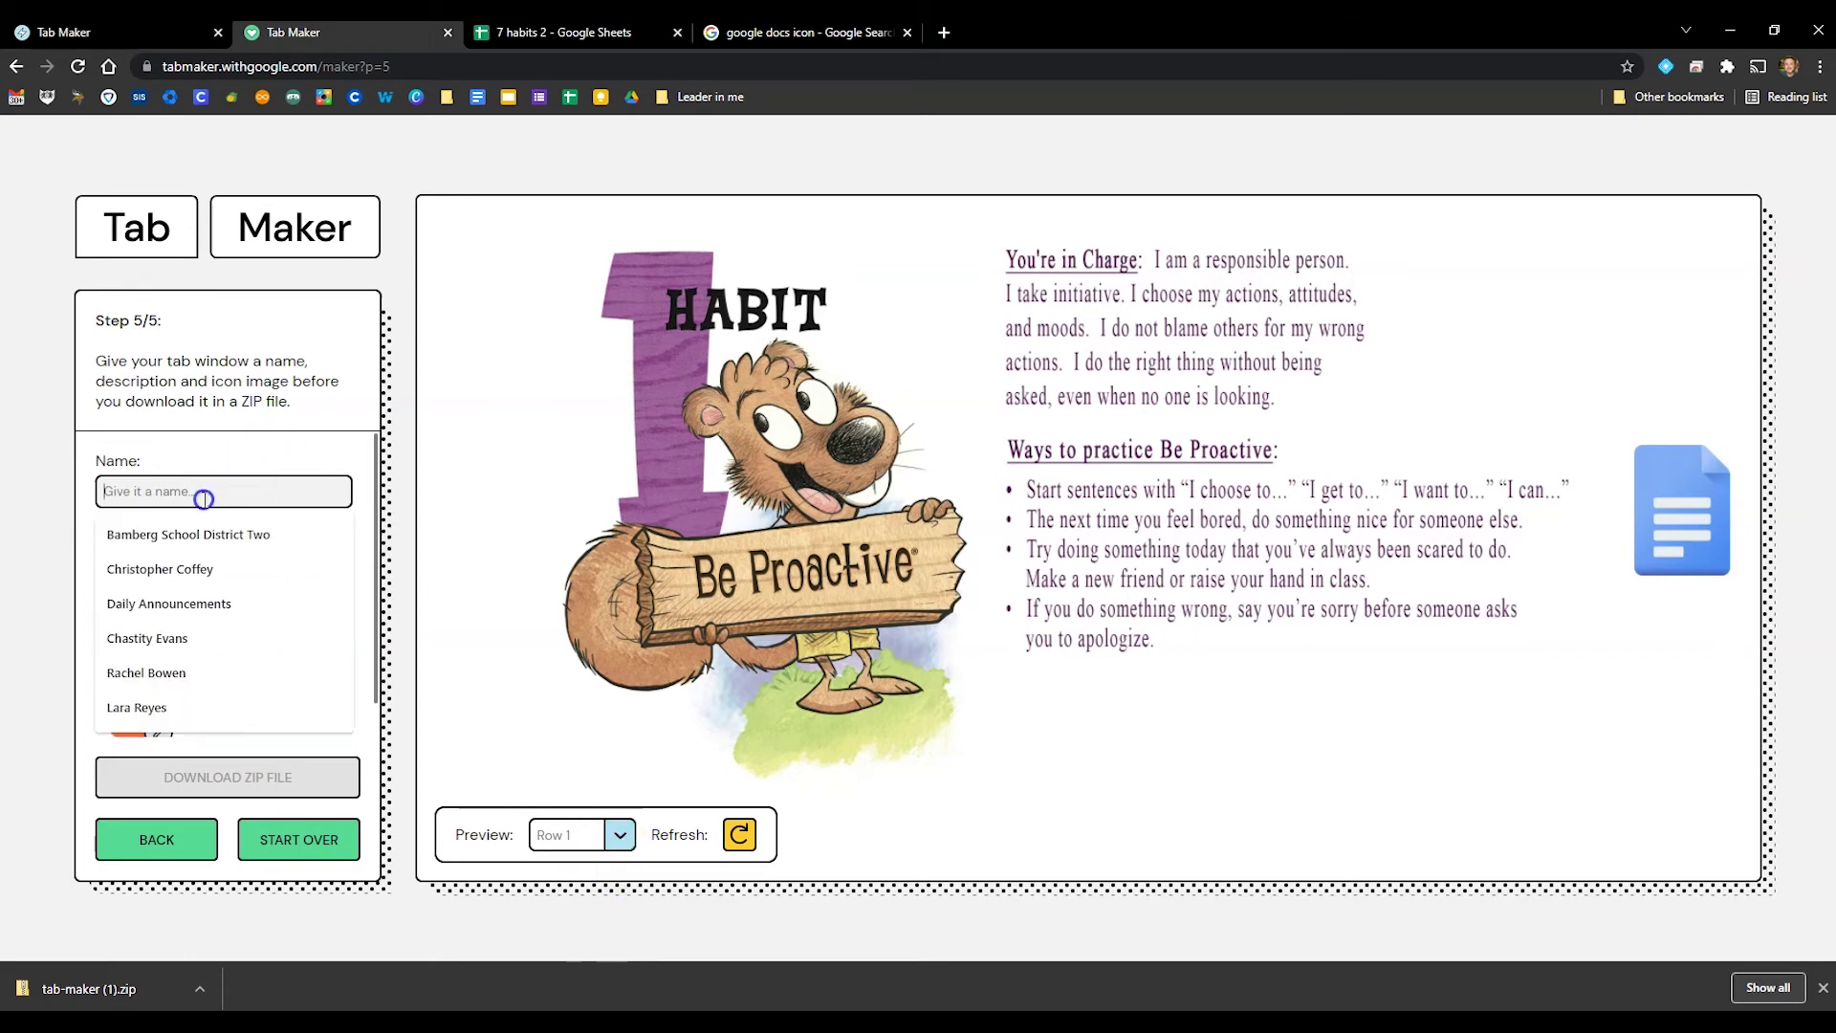
pyautogui.write('Fake')
pyautogui.click(234, 476)
pyautogui.click(153, 603)
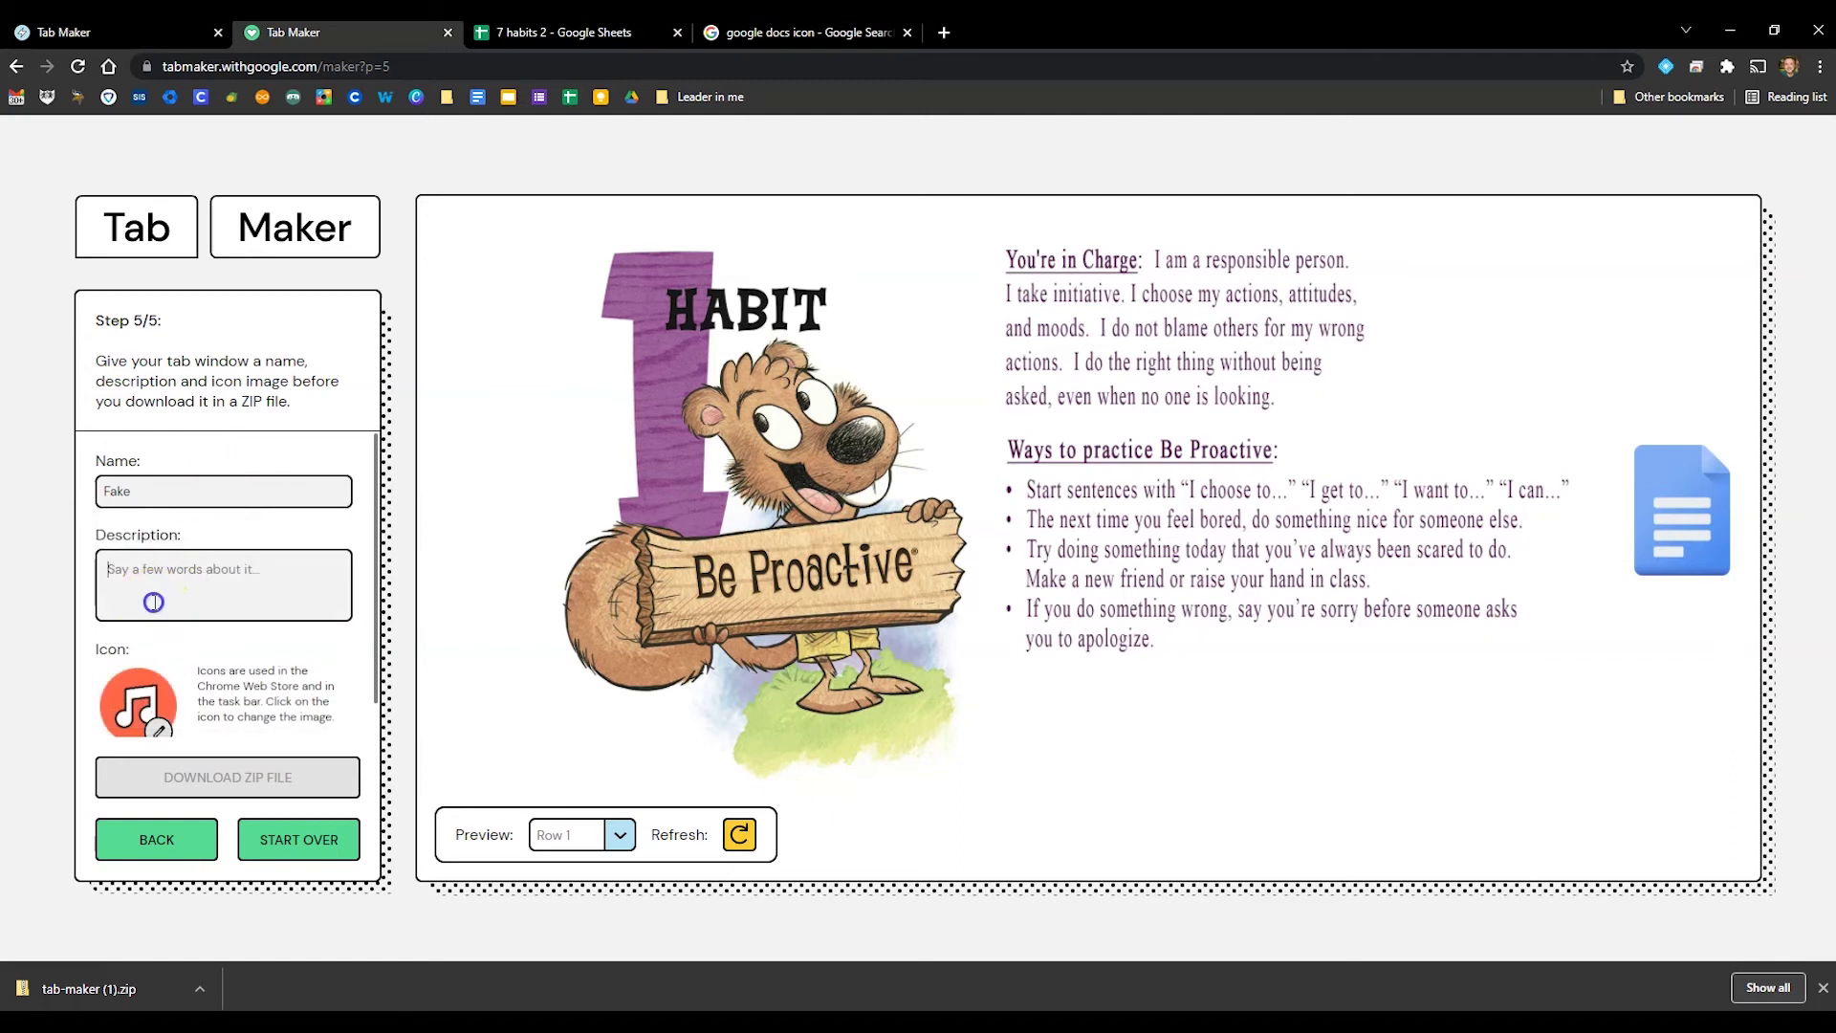
pyautogui.write('Fak')
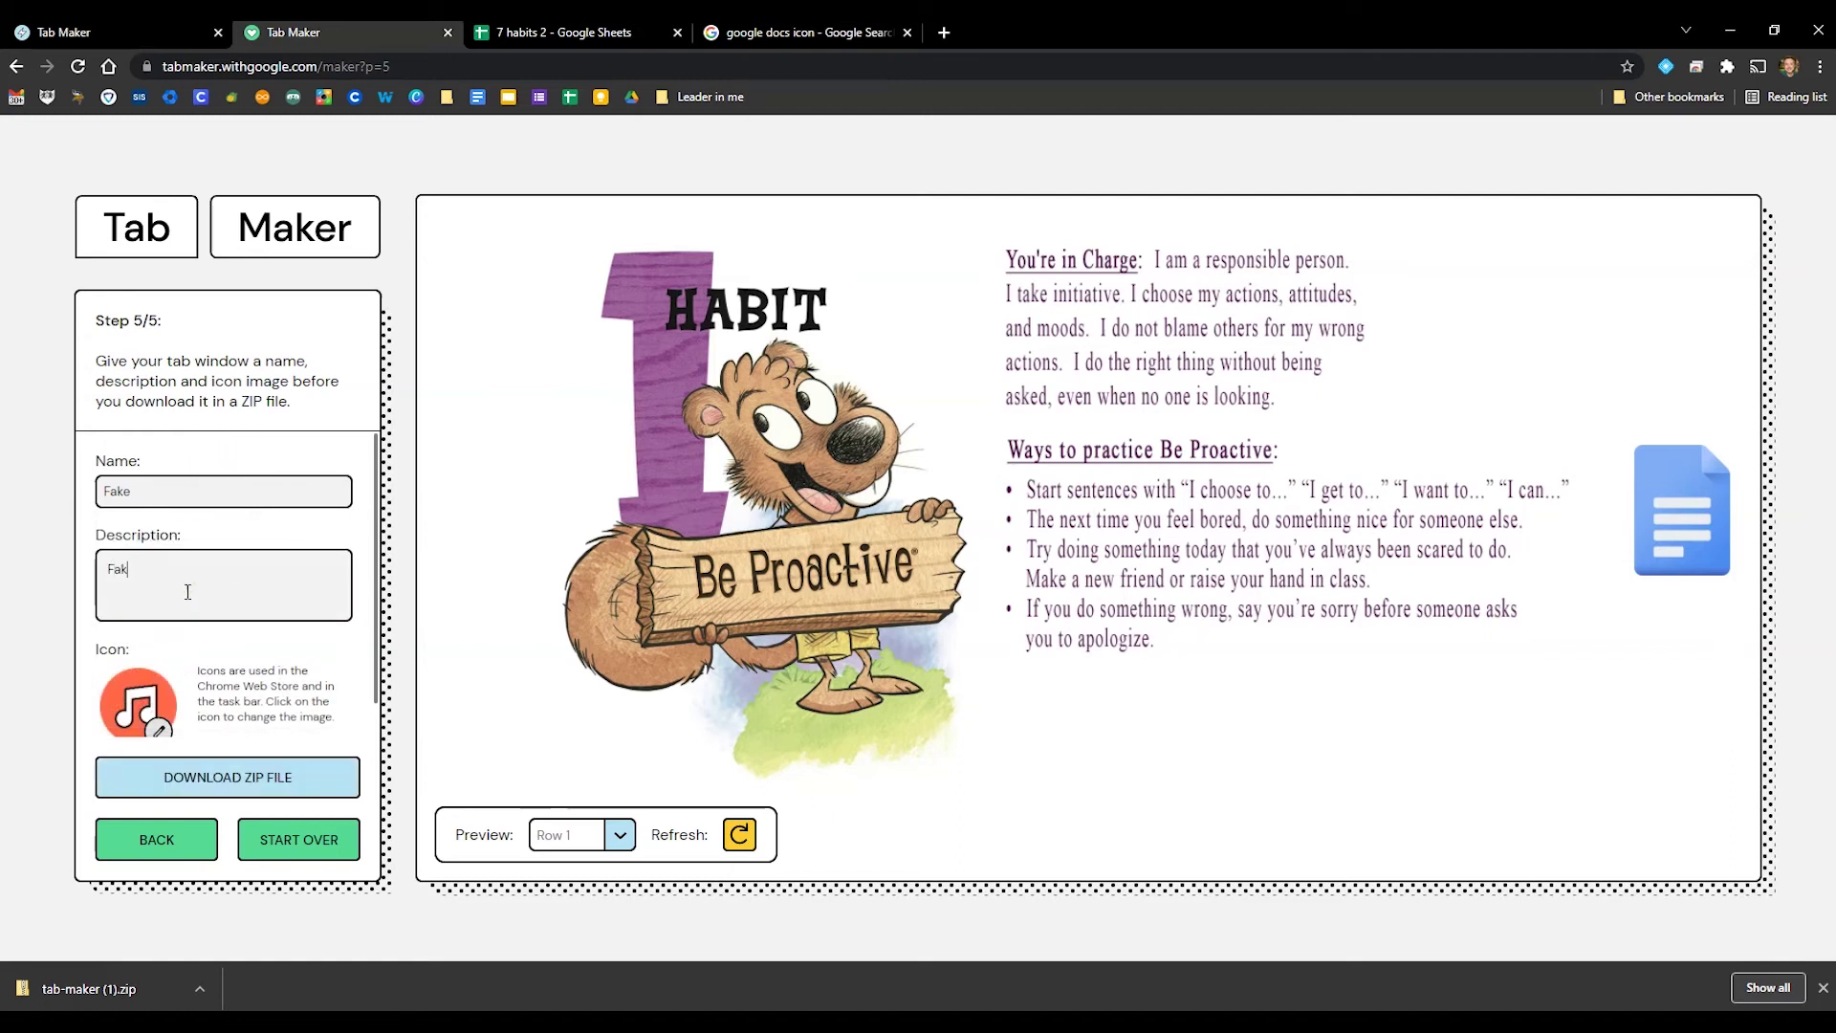
pyautogui.write('e Tab Maker Extension')
# Set the extension's icon to the red picture image and download the extension as a ZIP file
pyautogui.click(143, 713)
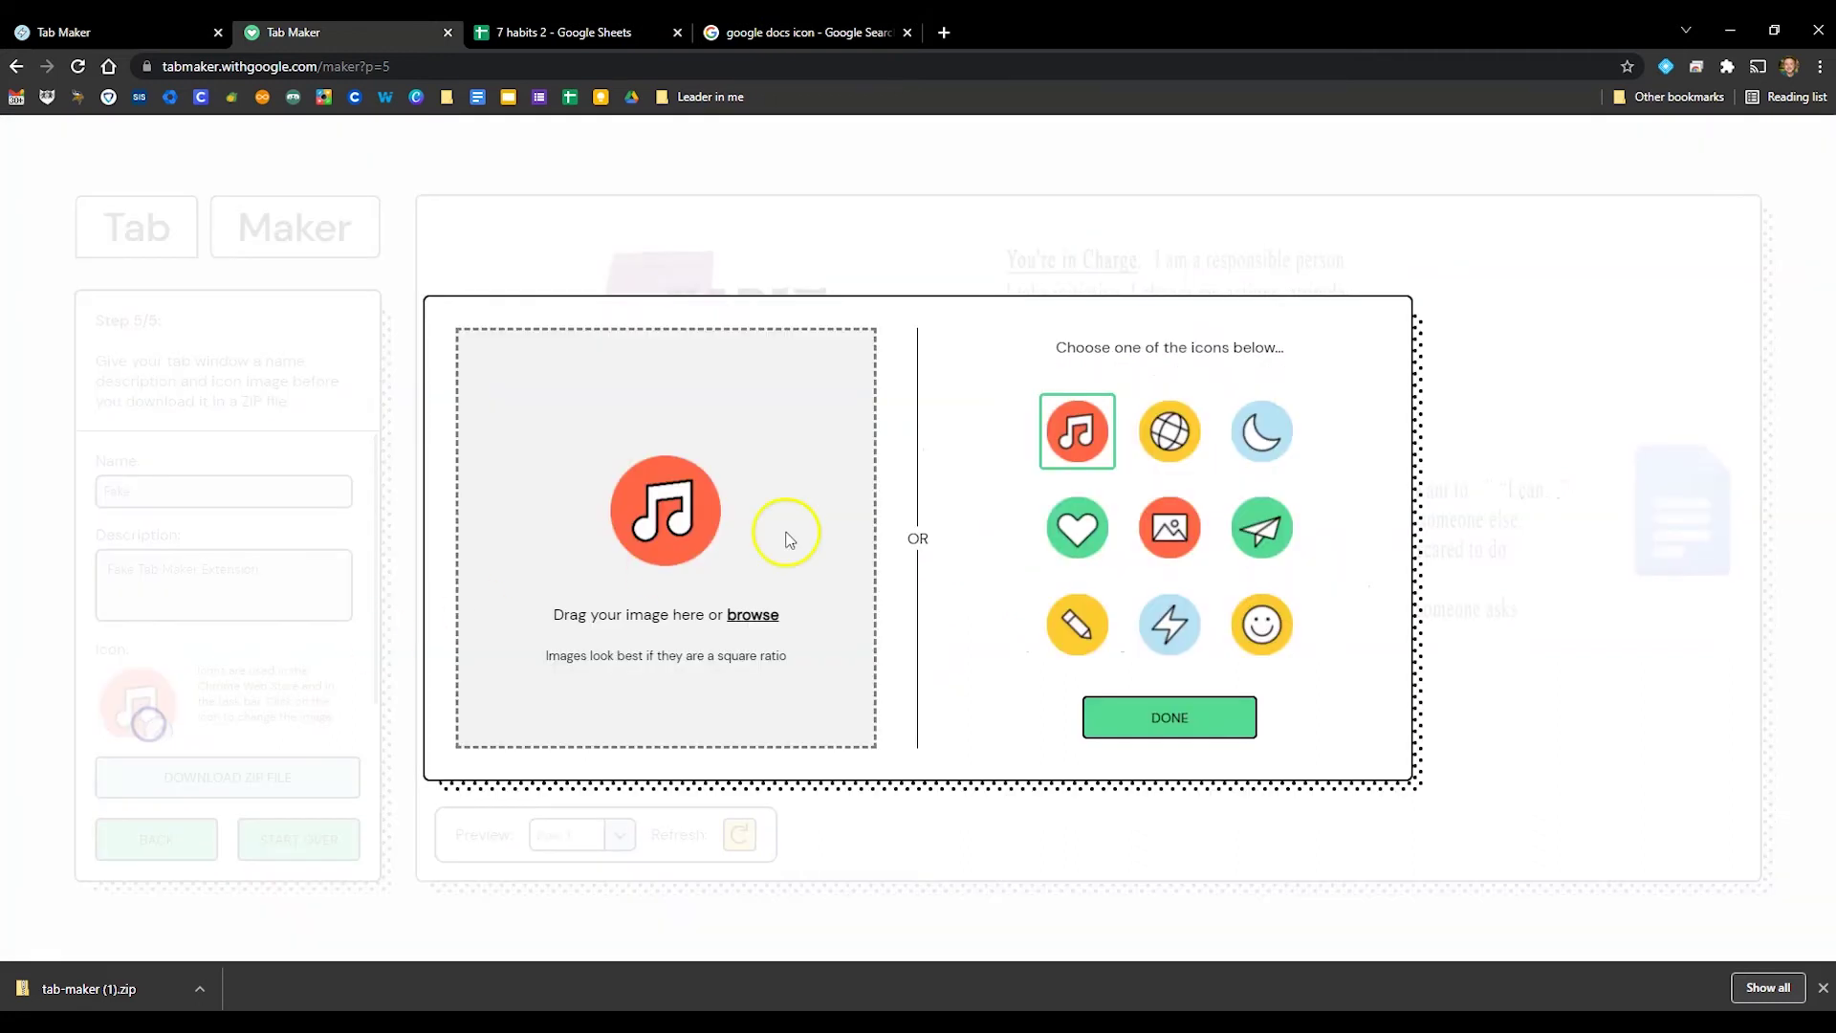
pyautogui.click(1170, 527)
pyautogui.click(1185, 722)
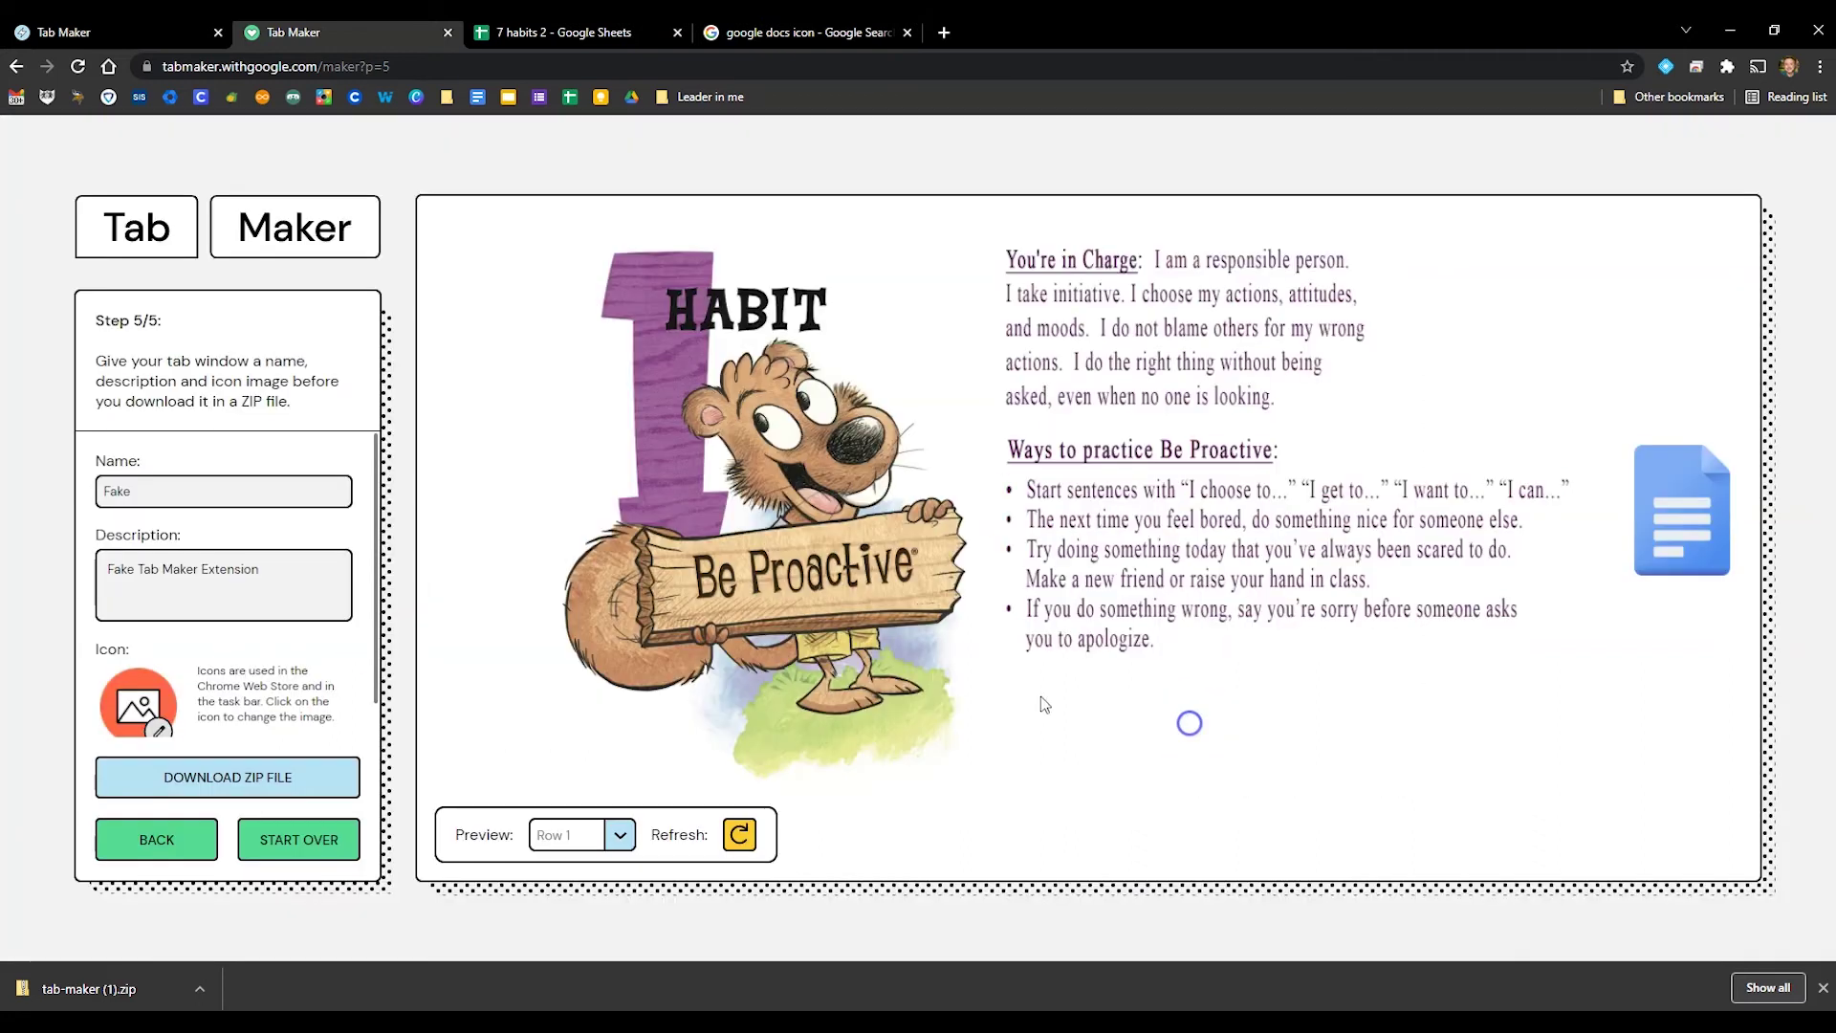
pyautogui.scroll(-1, 240, 669)
pyautogui.click(244, 779)
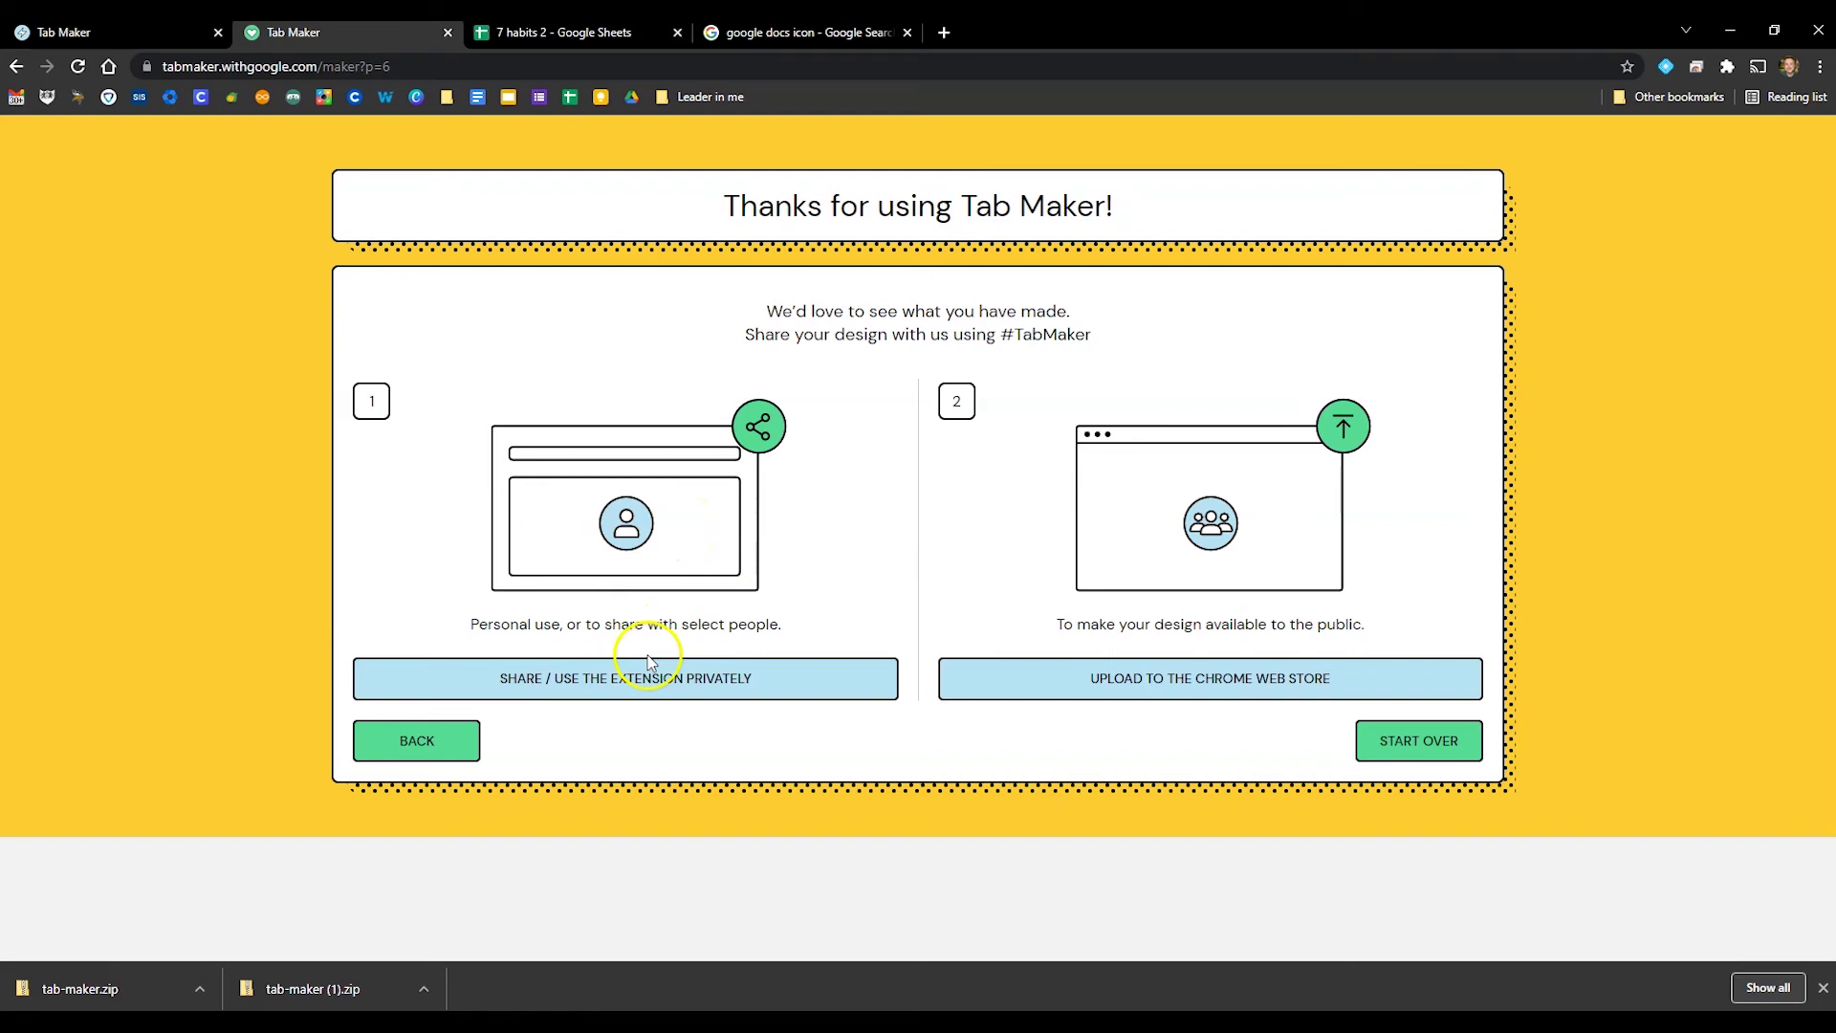
# Review the publishing options and open the instructions for sharing or using the extension privately
pyautogui.click(1234, 697)
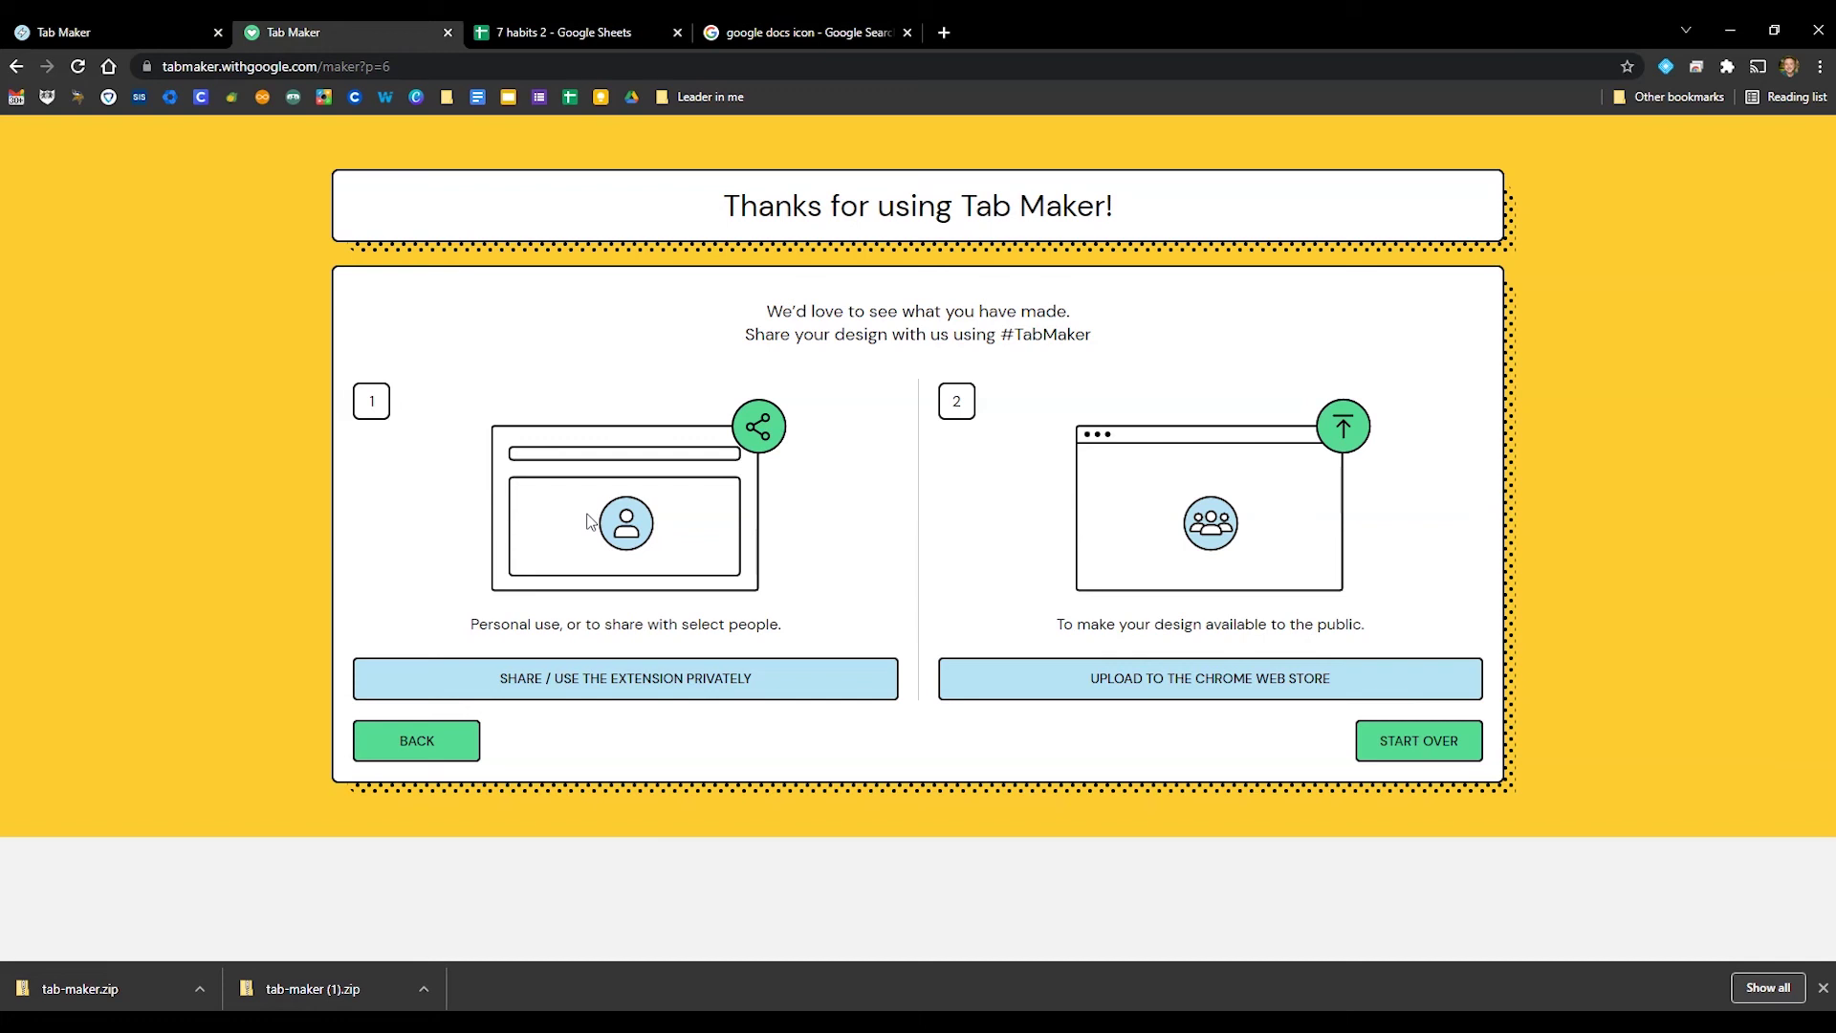
pyautogui.click(552, 560)
pyautogui.click(751, 684)
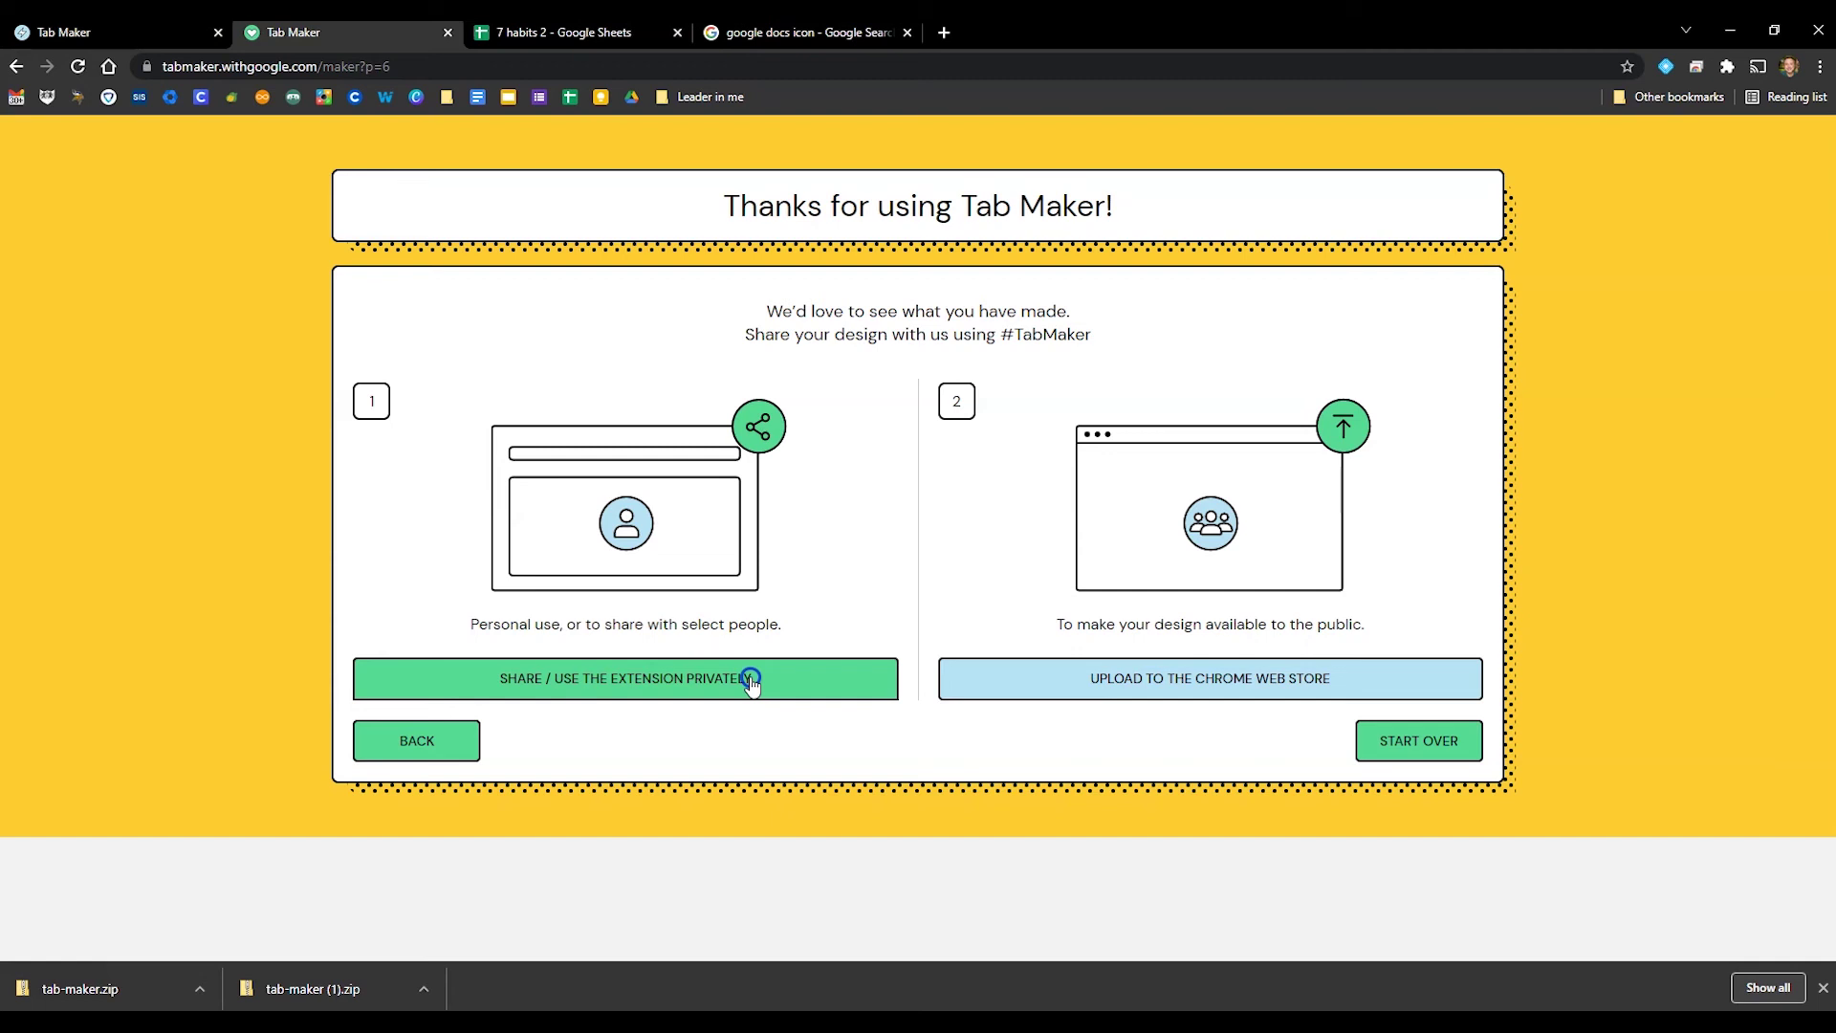
pyautogui.click(752, 683)
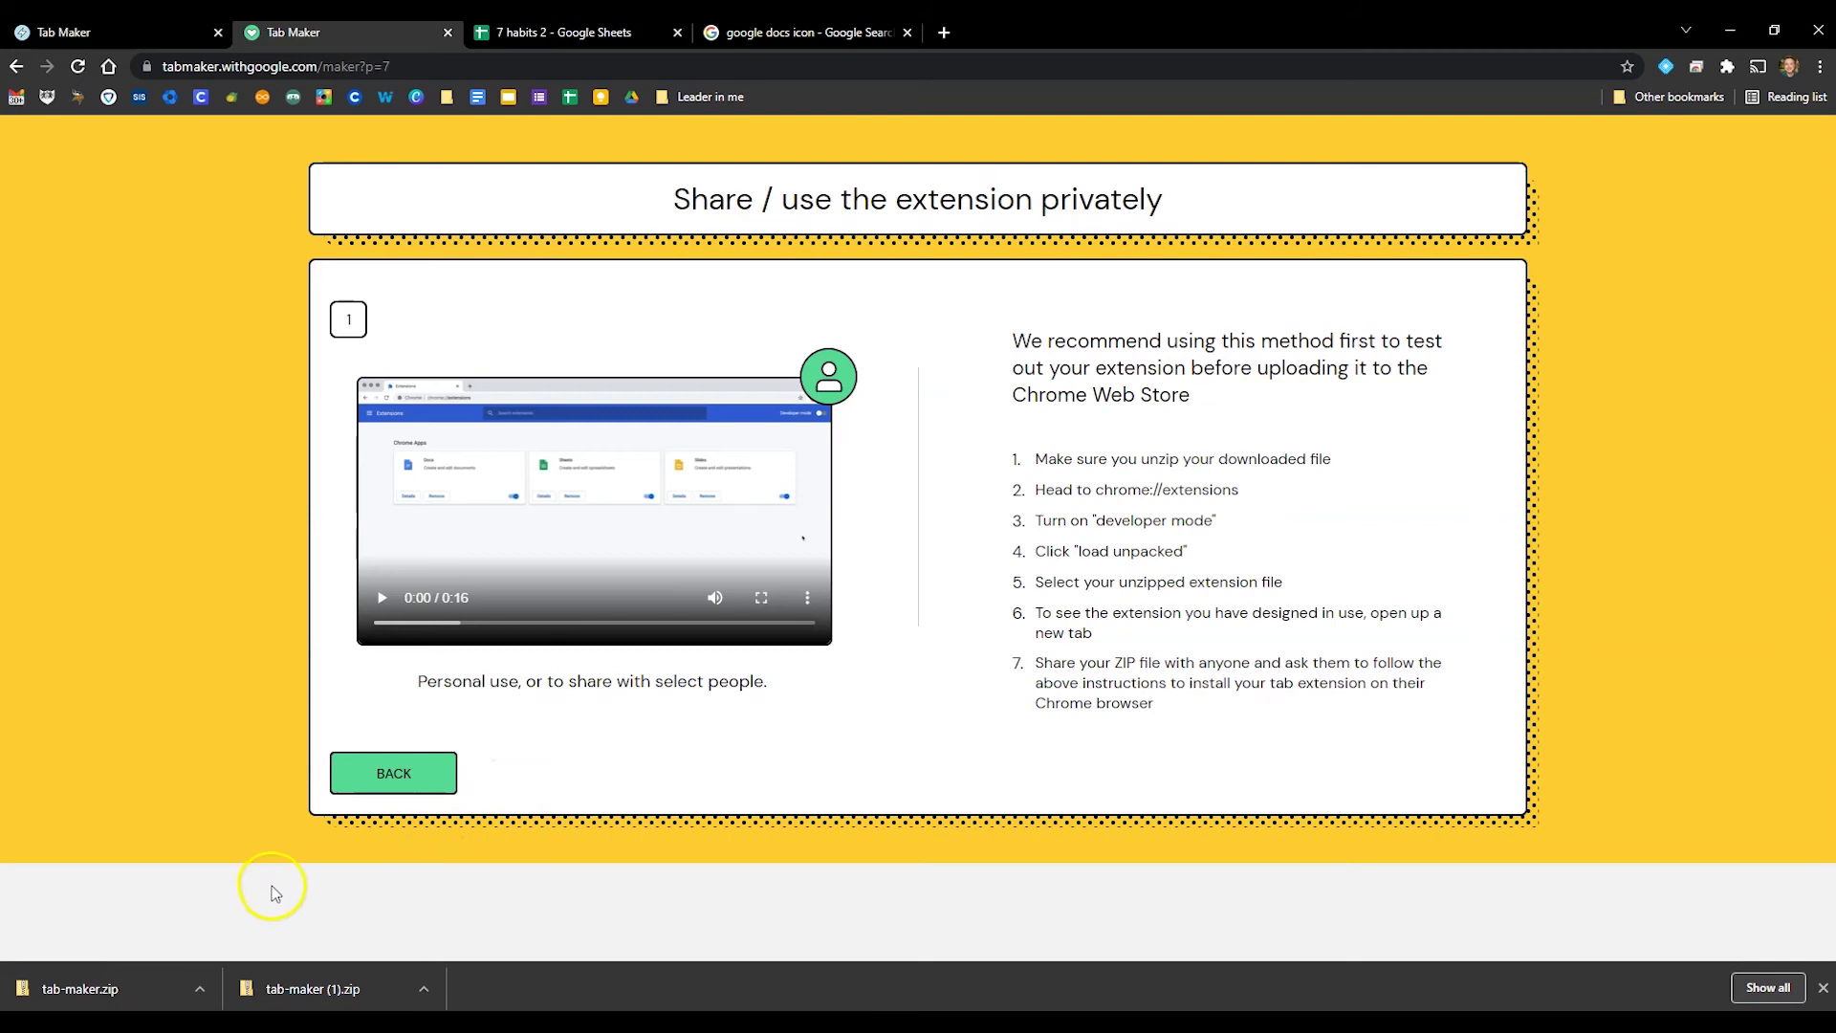
# Open Chrome's extensions page and remove the existing 7 Habits Extension
pyautogui.click(1820, 66)
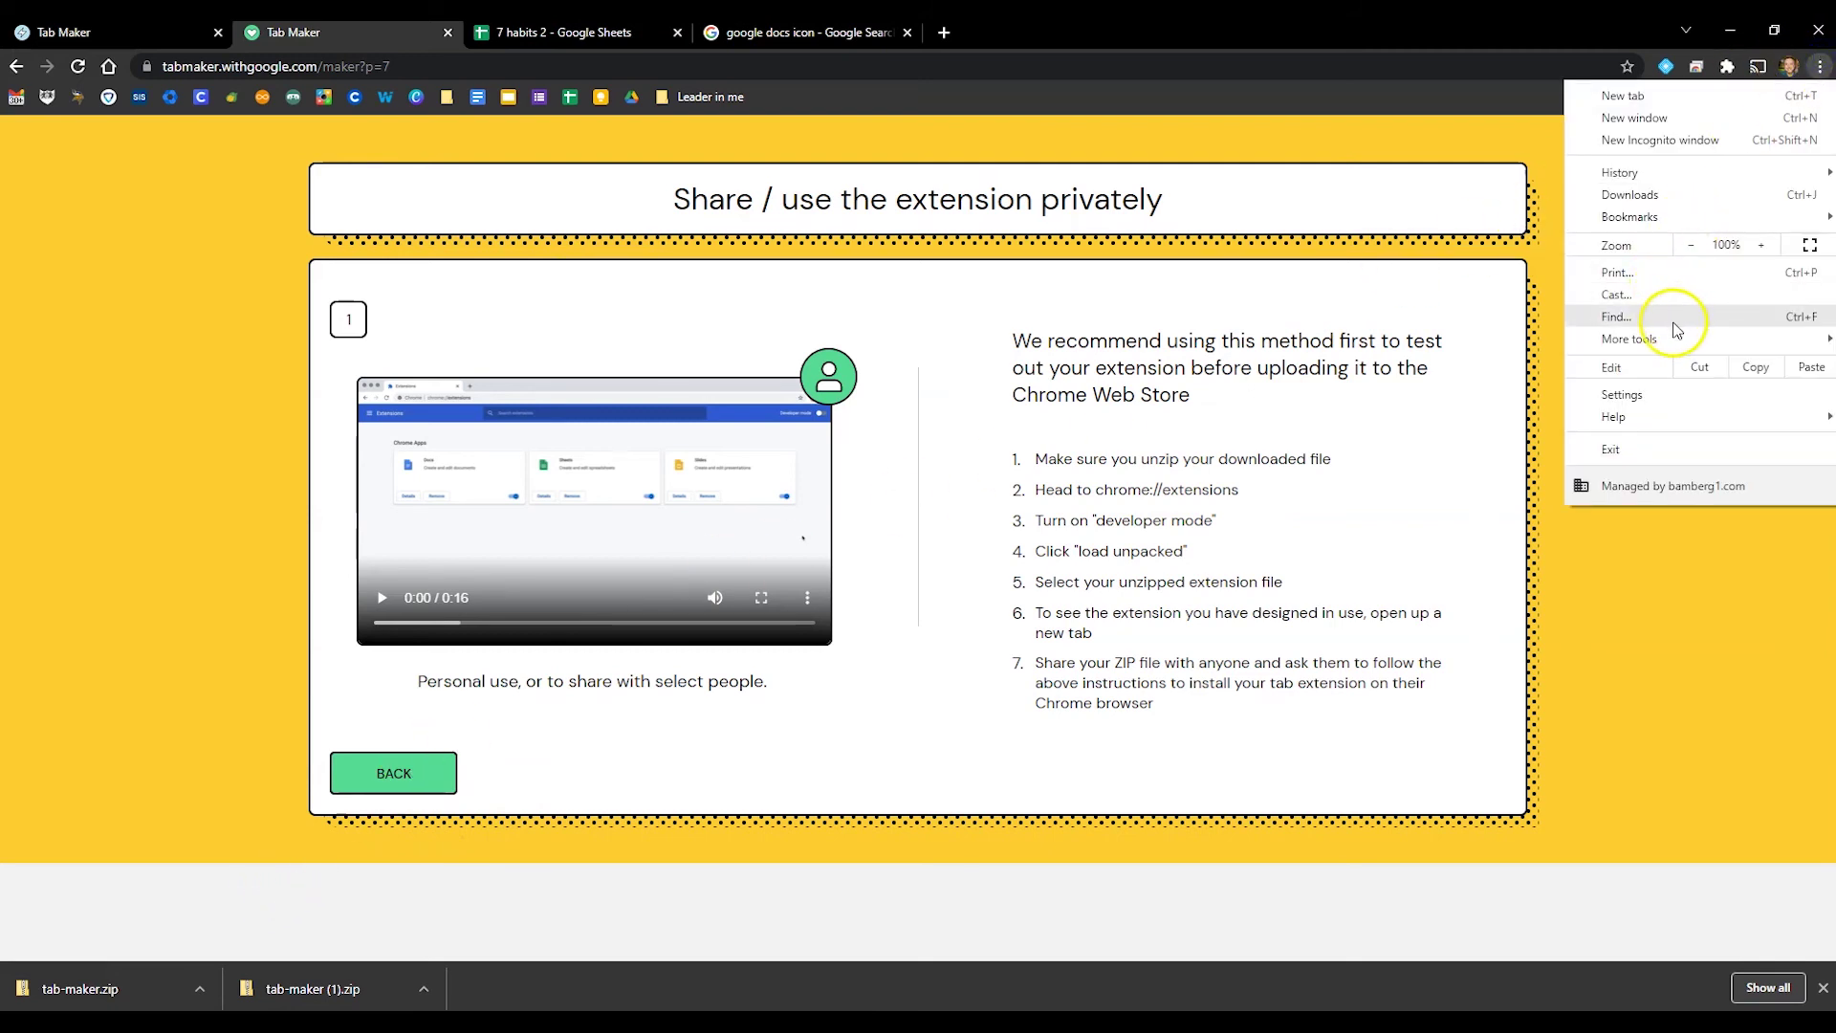
pyautogui.moveTo(1675, 350)
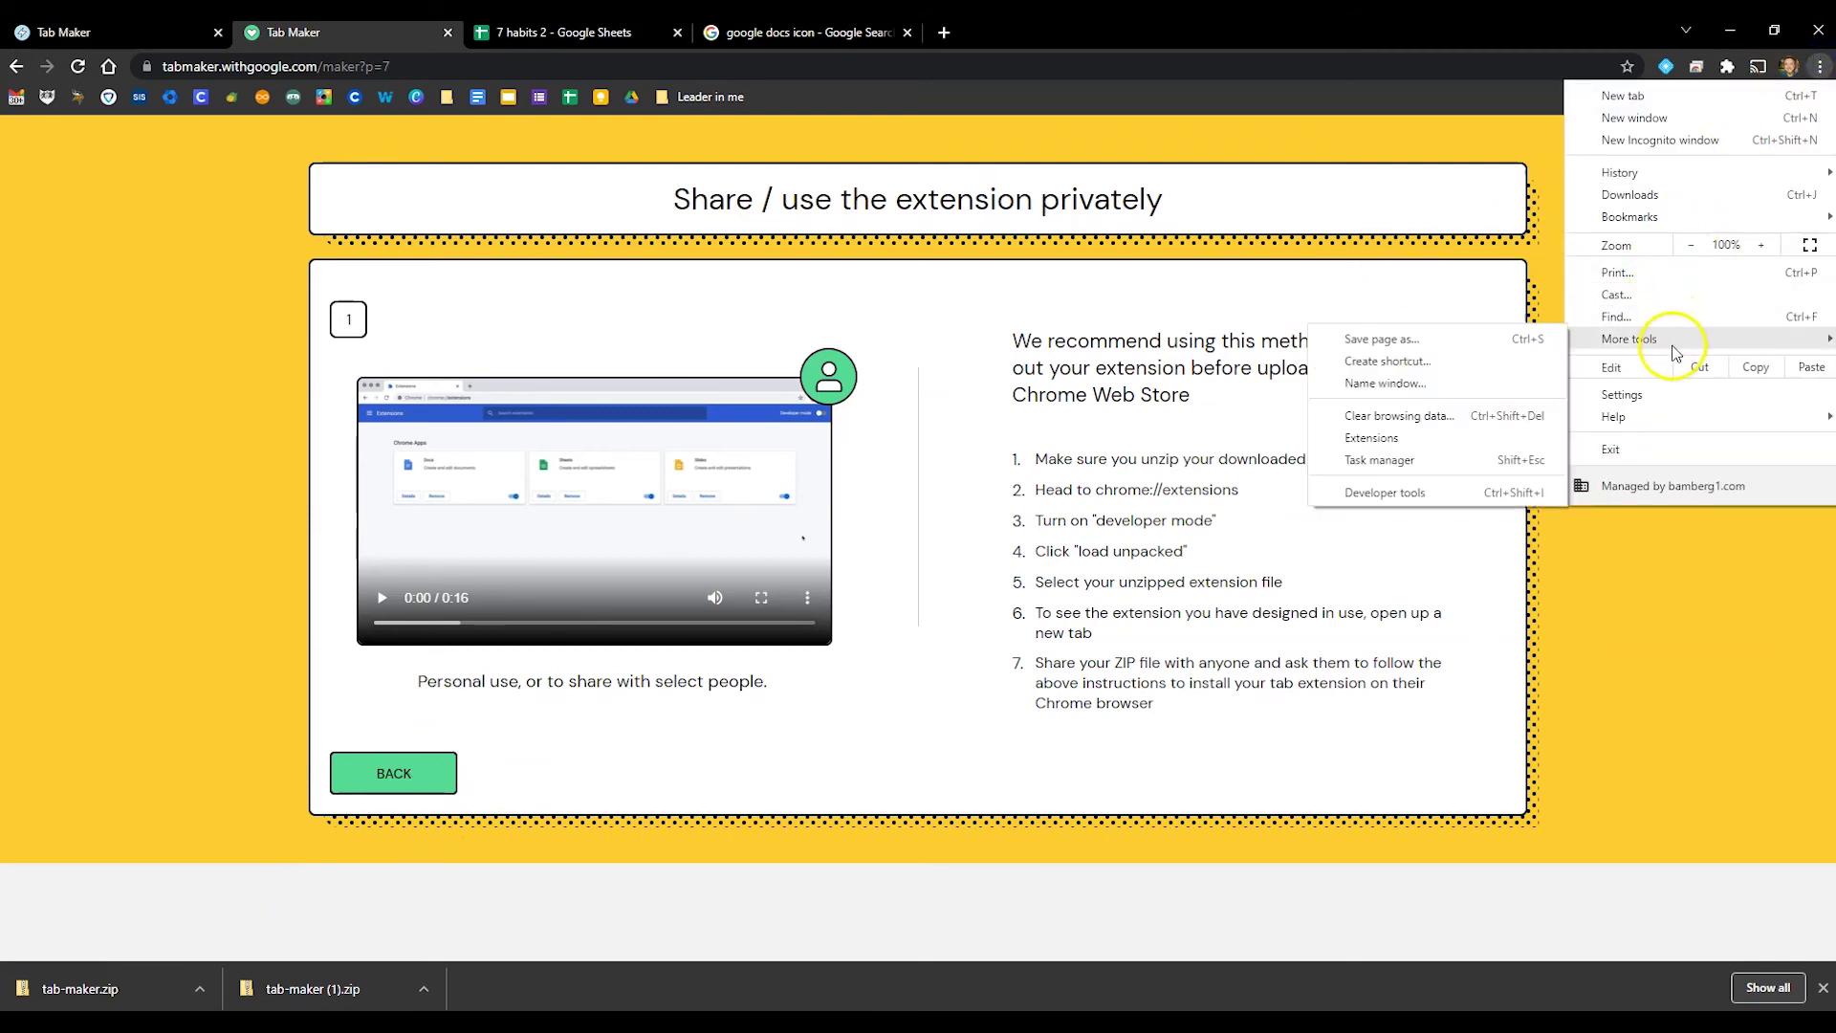
pyautogui.click(1424, 440)
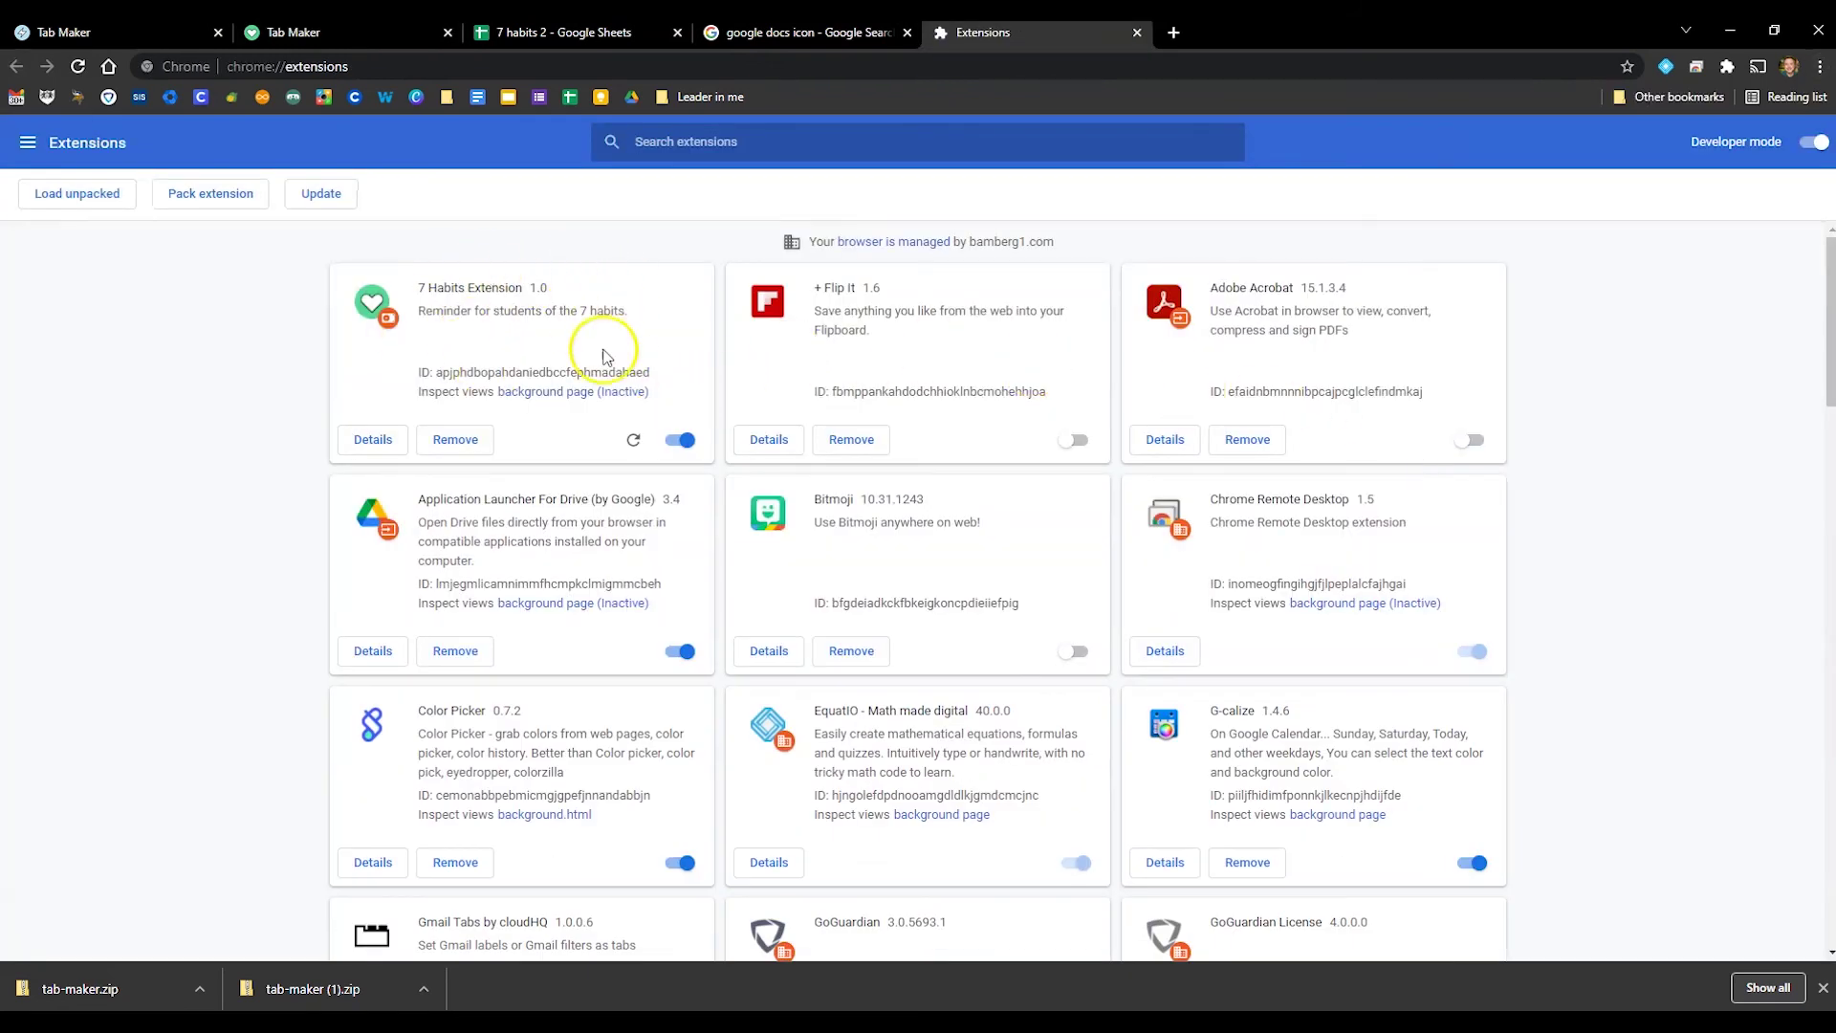
pyautogui.click(456, 439)
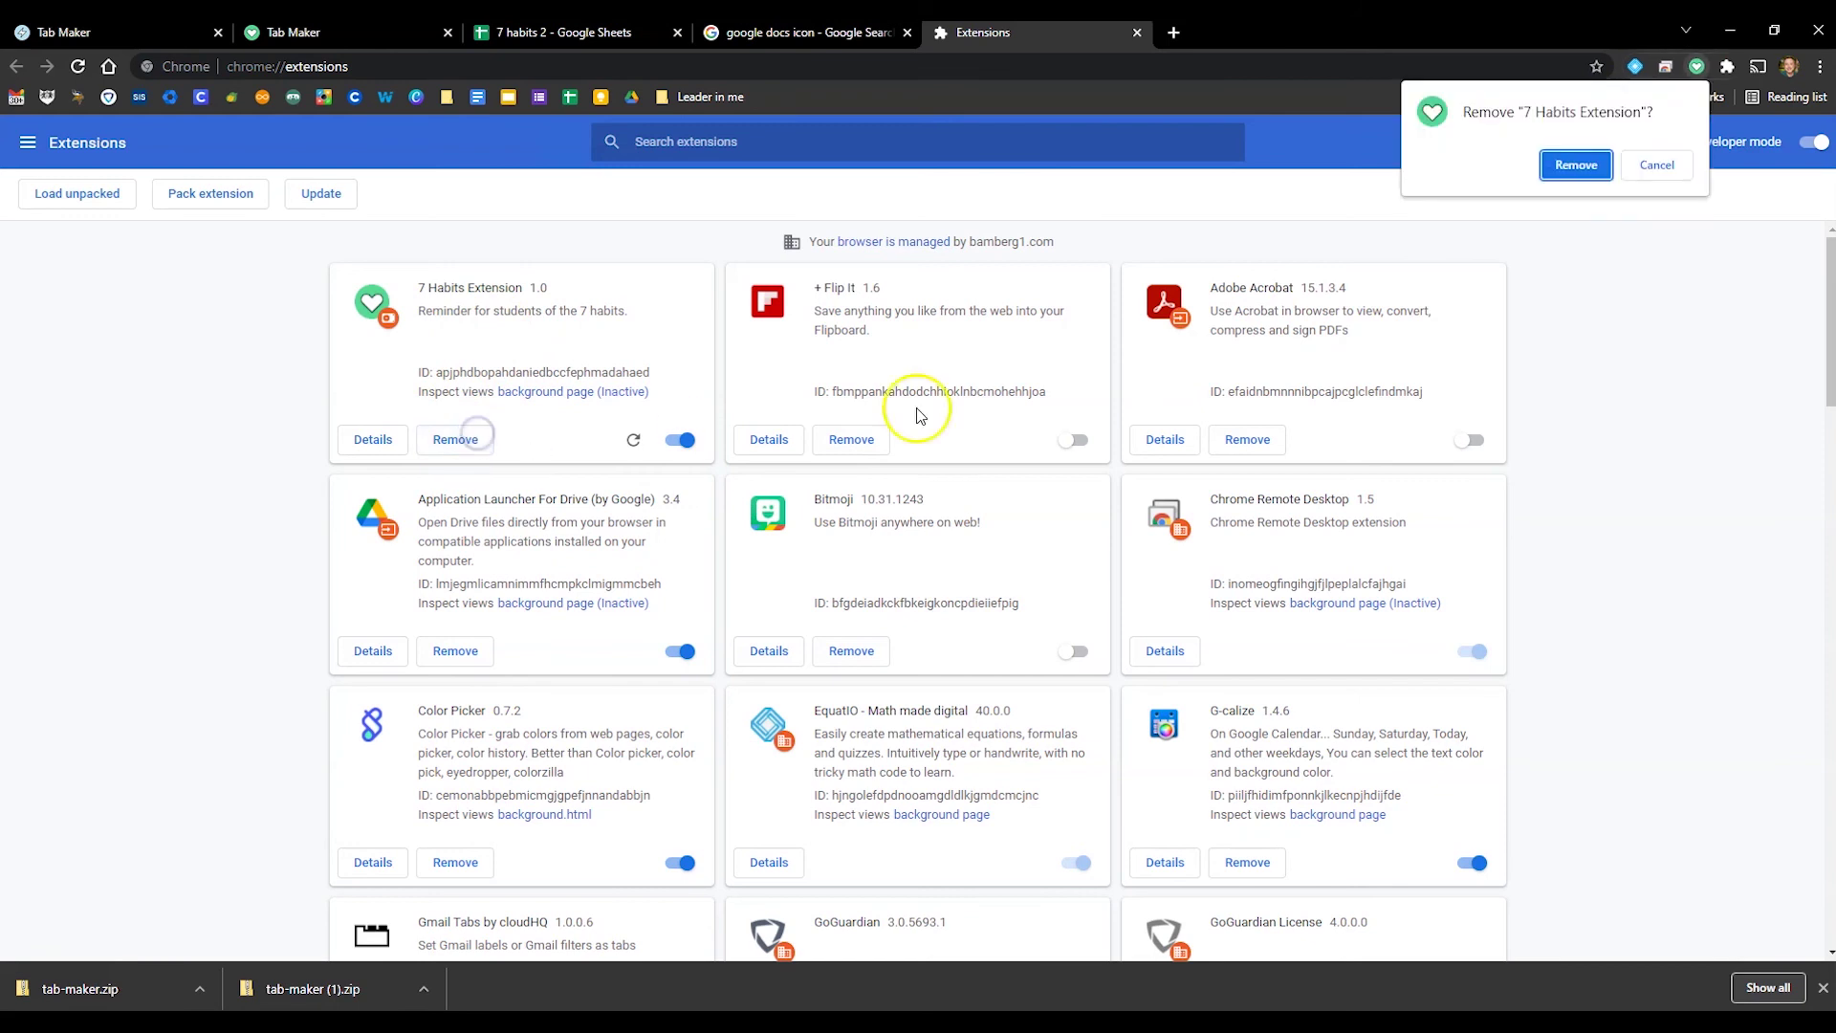
pyautogui.click(1560, 185)
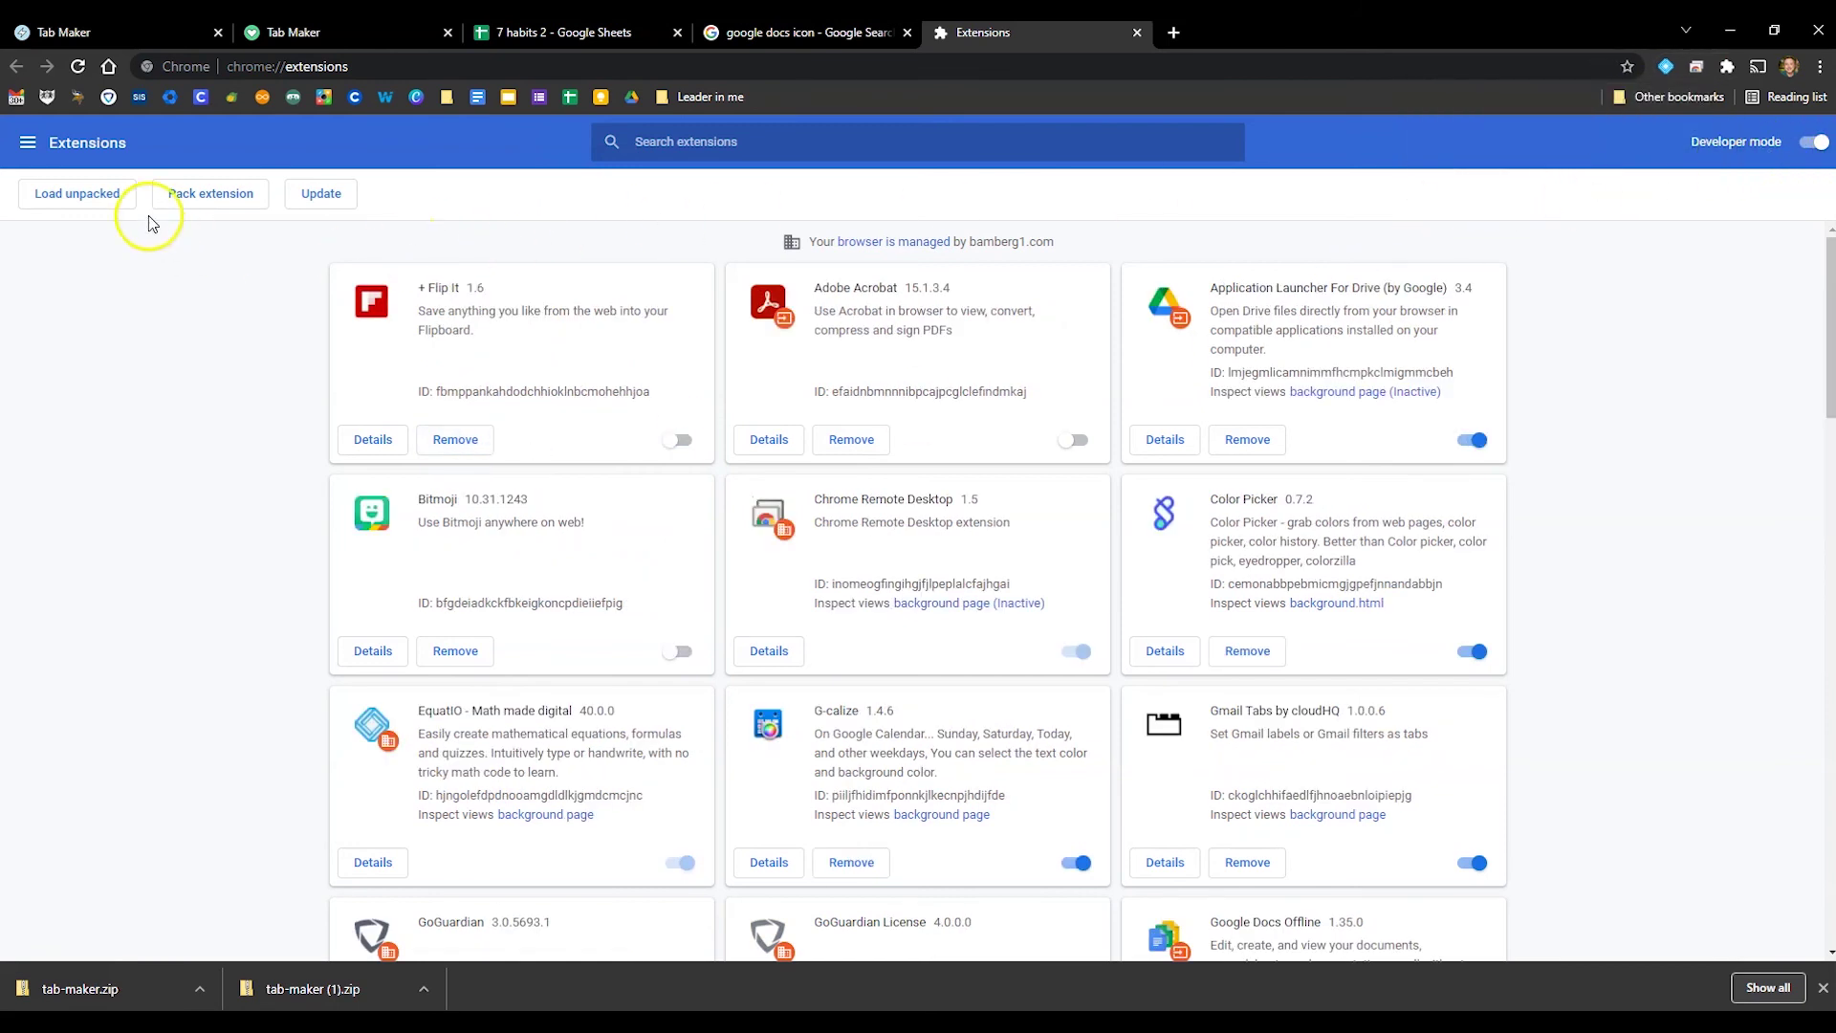
# Extract the downloaded Tab Maker ZIP and load its folder into Chrome as an unpacked extension
pyautogui.click(102, 206)
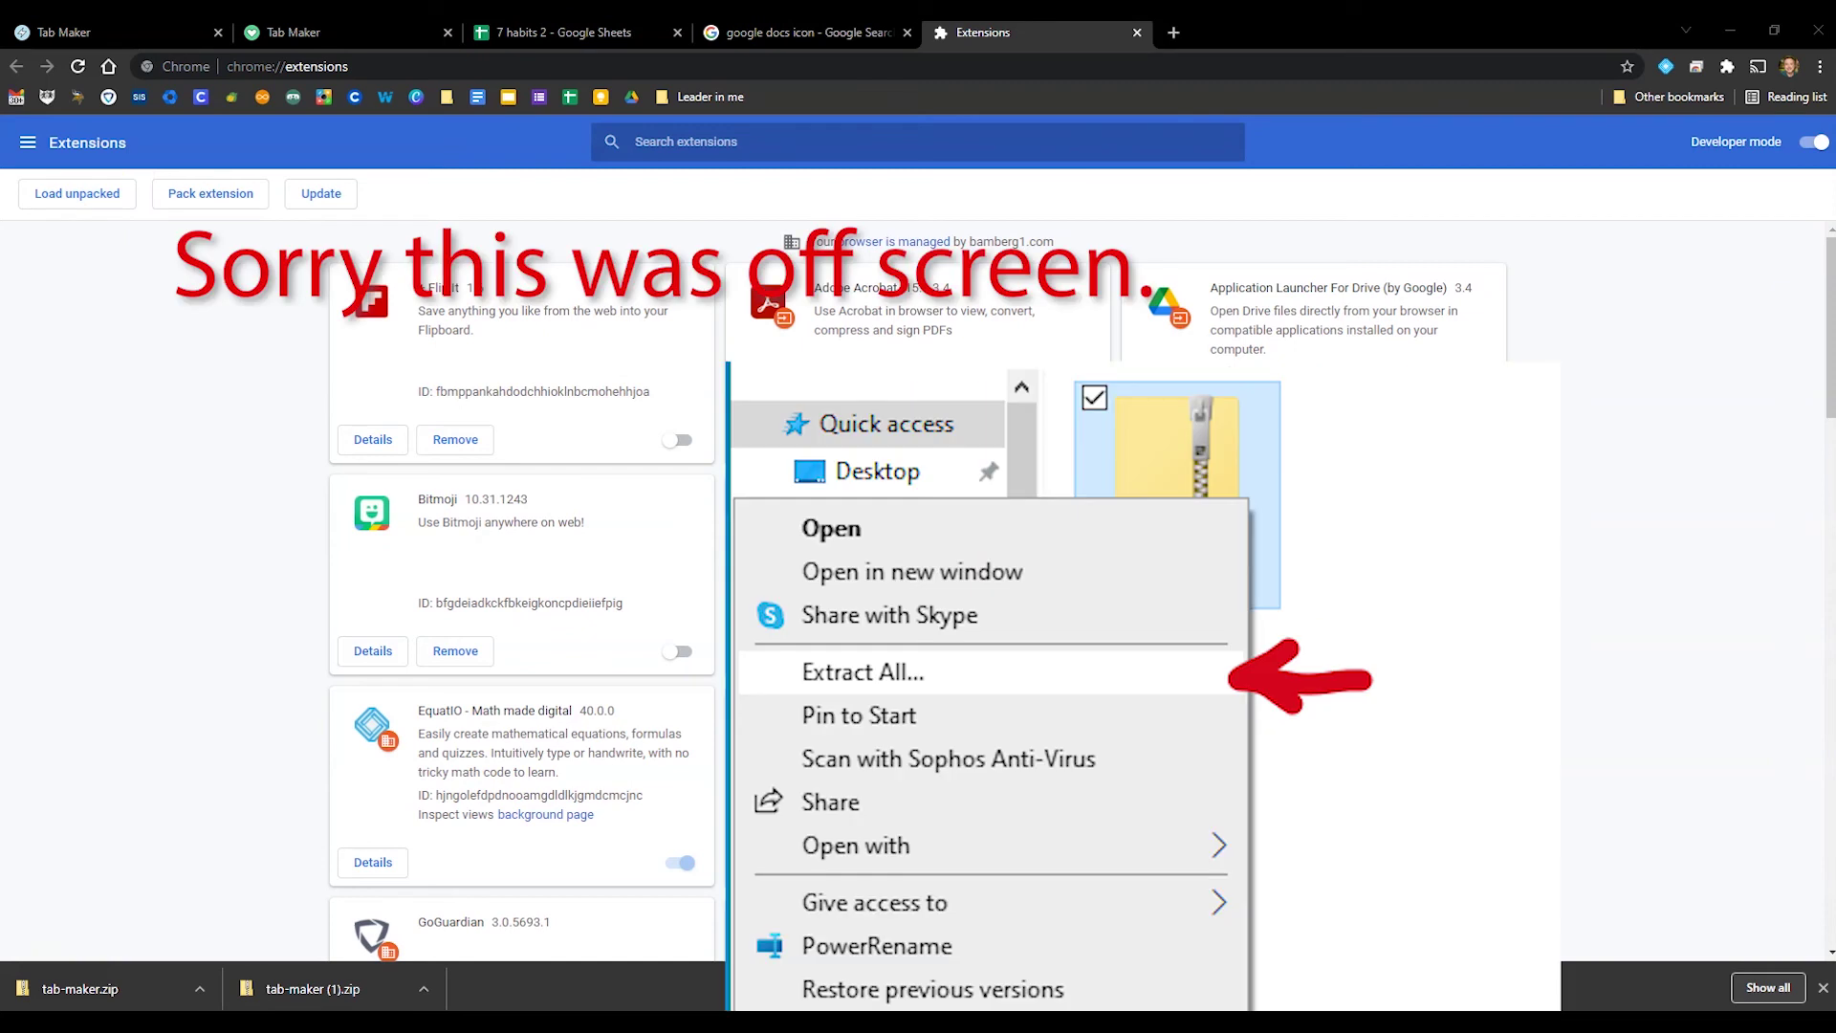
pyautogui.click(69, 192)
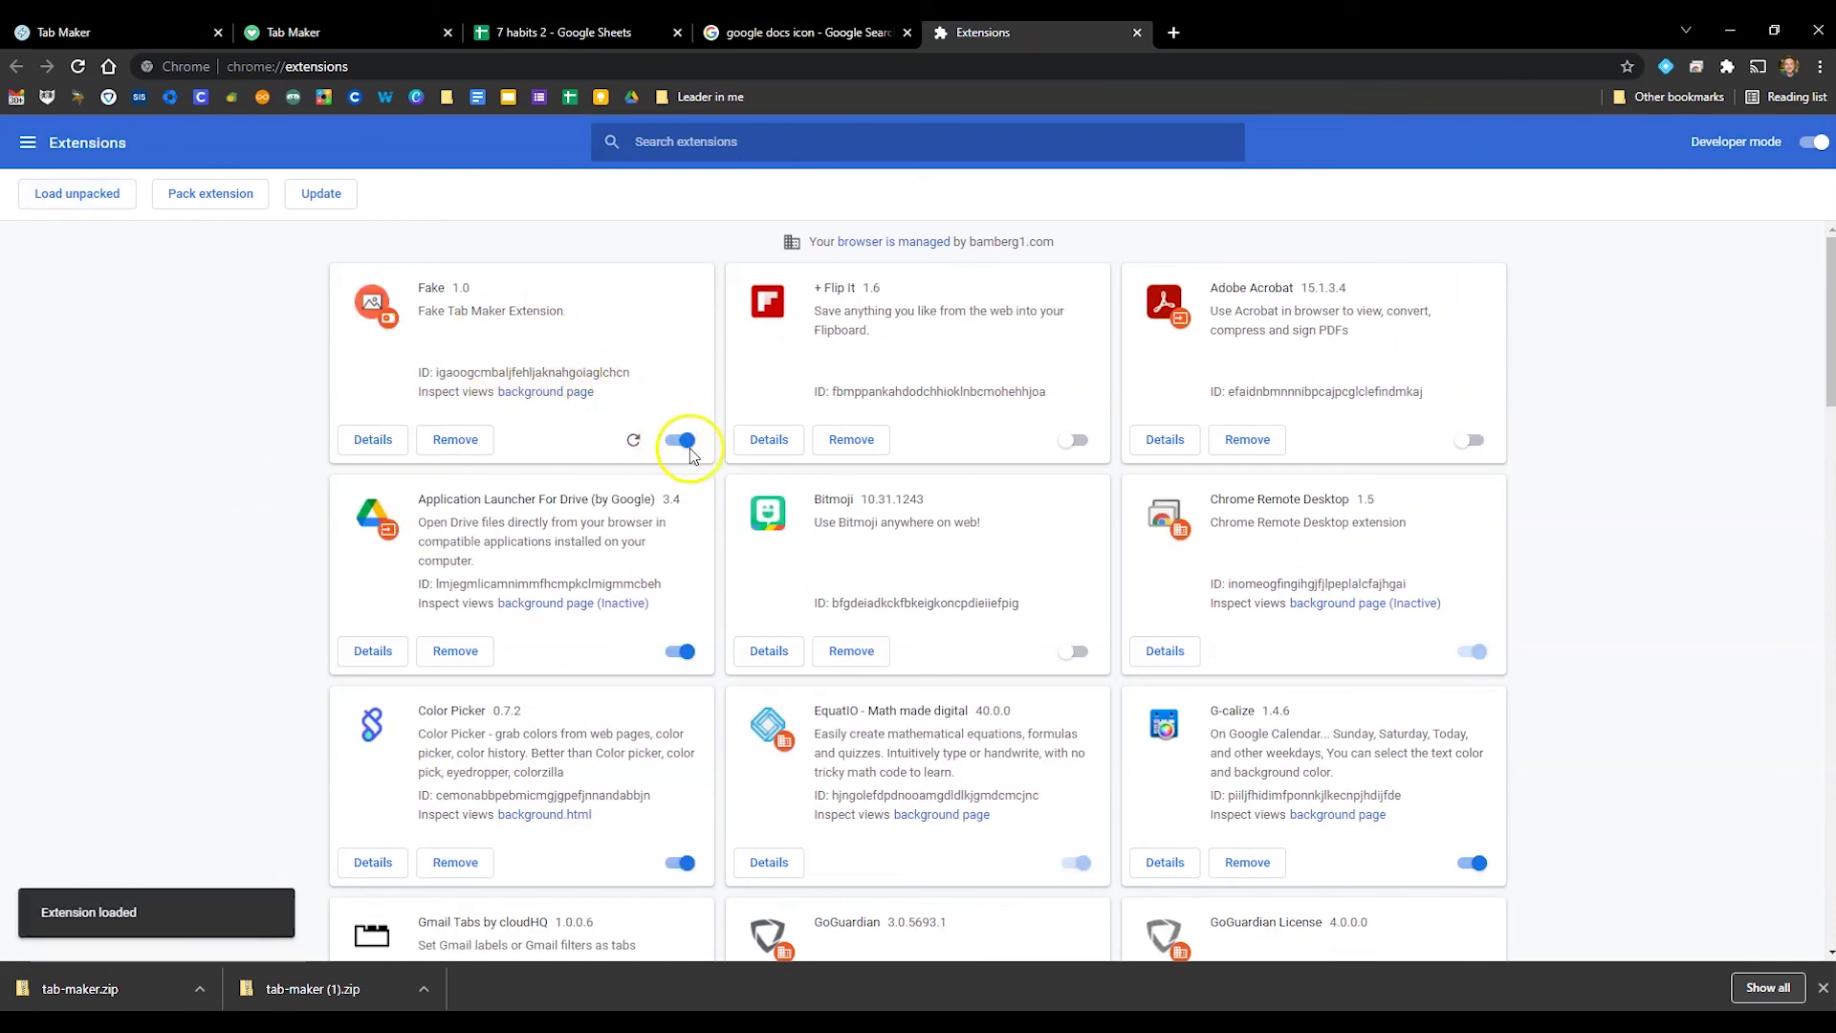
# Open a new browser tab to test the Fake extension and follow its Google Docs icon link
pyautogui.click(1186, 42)
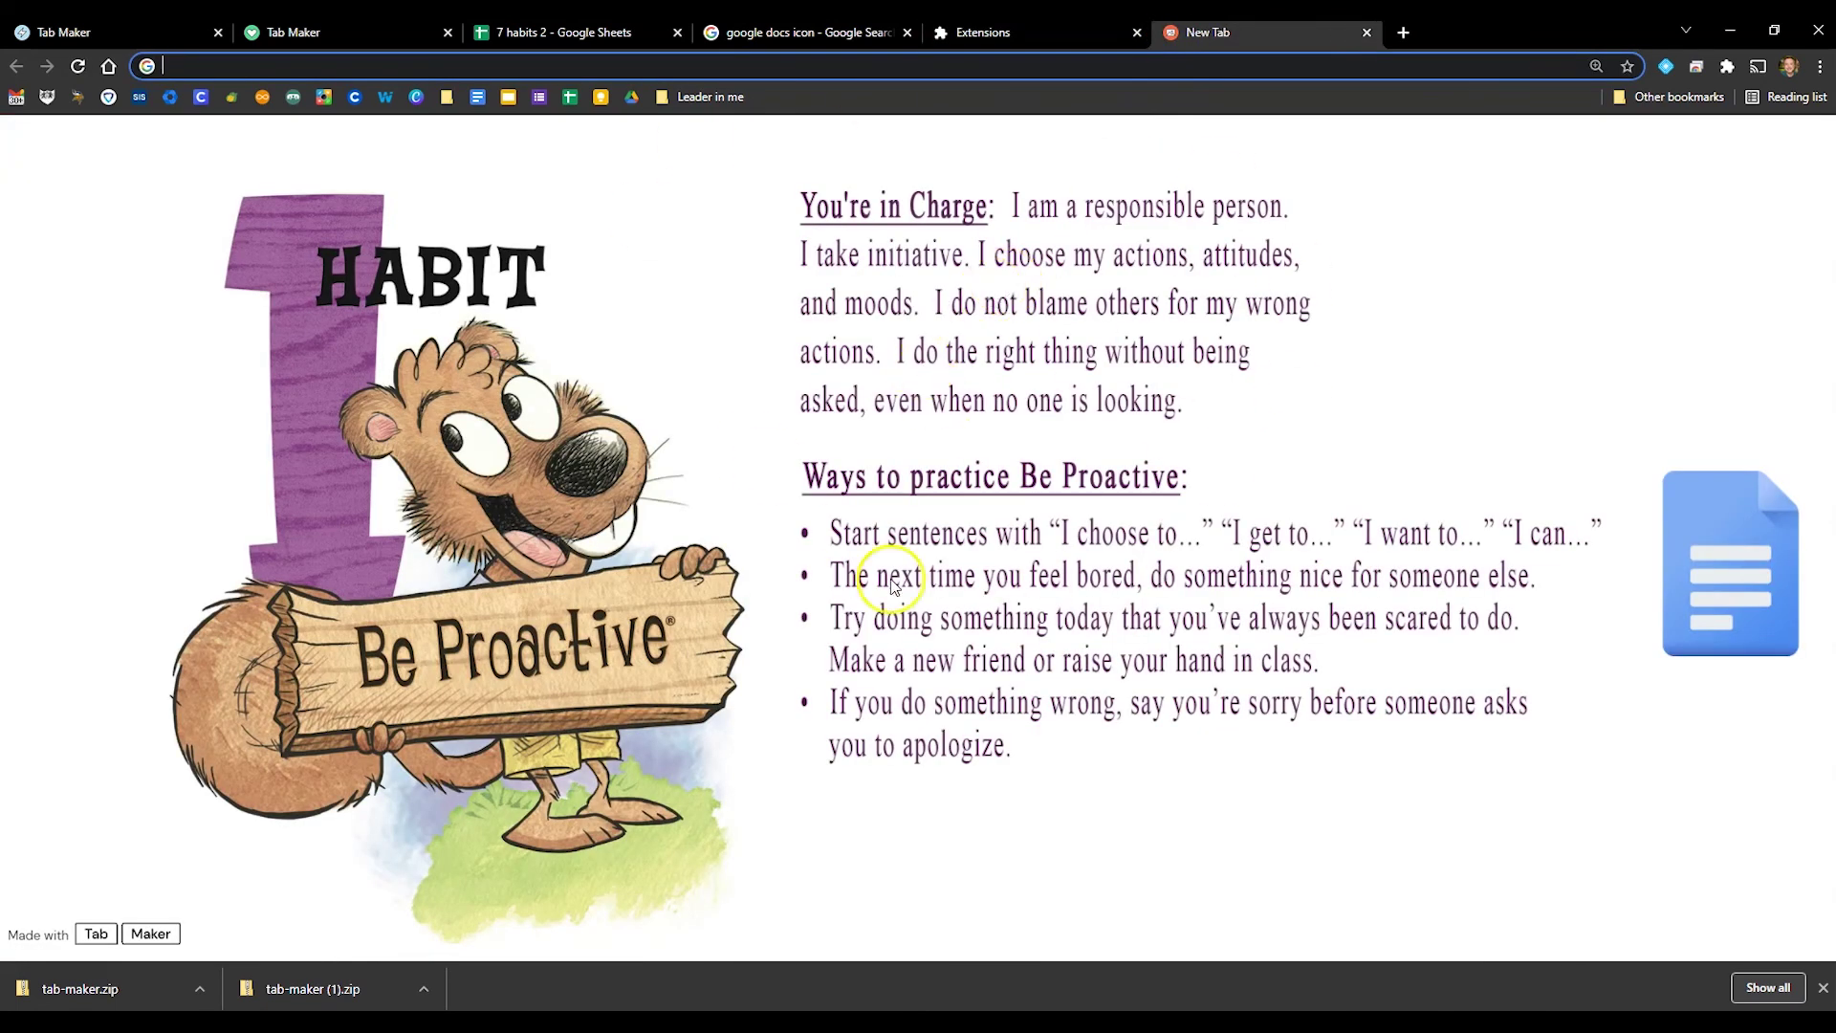
pyautogui.click(1746, 564)
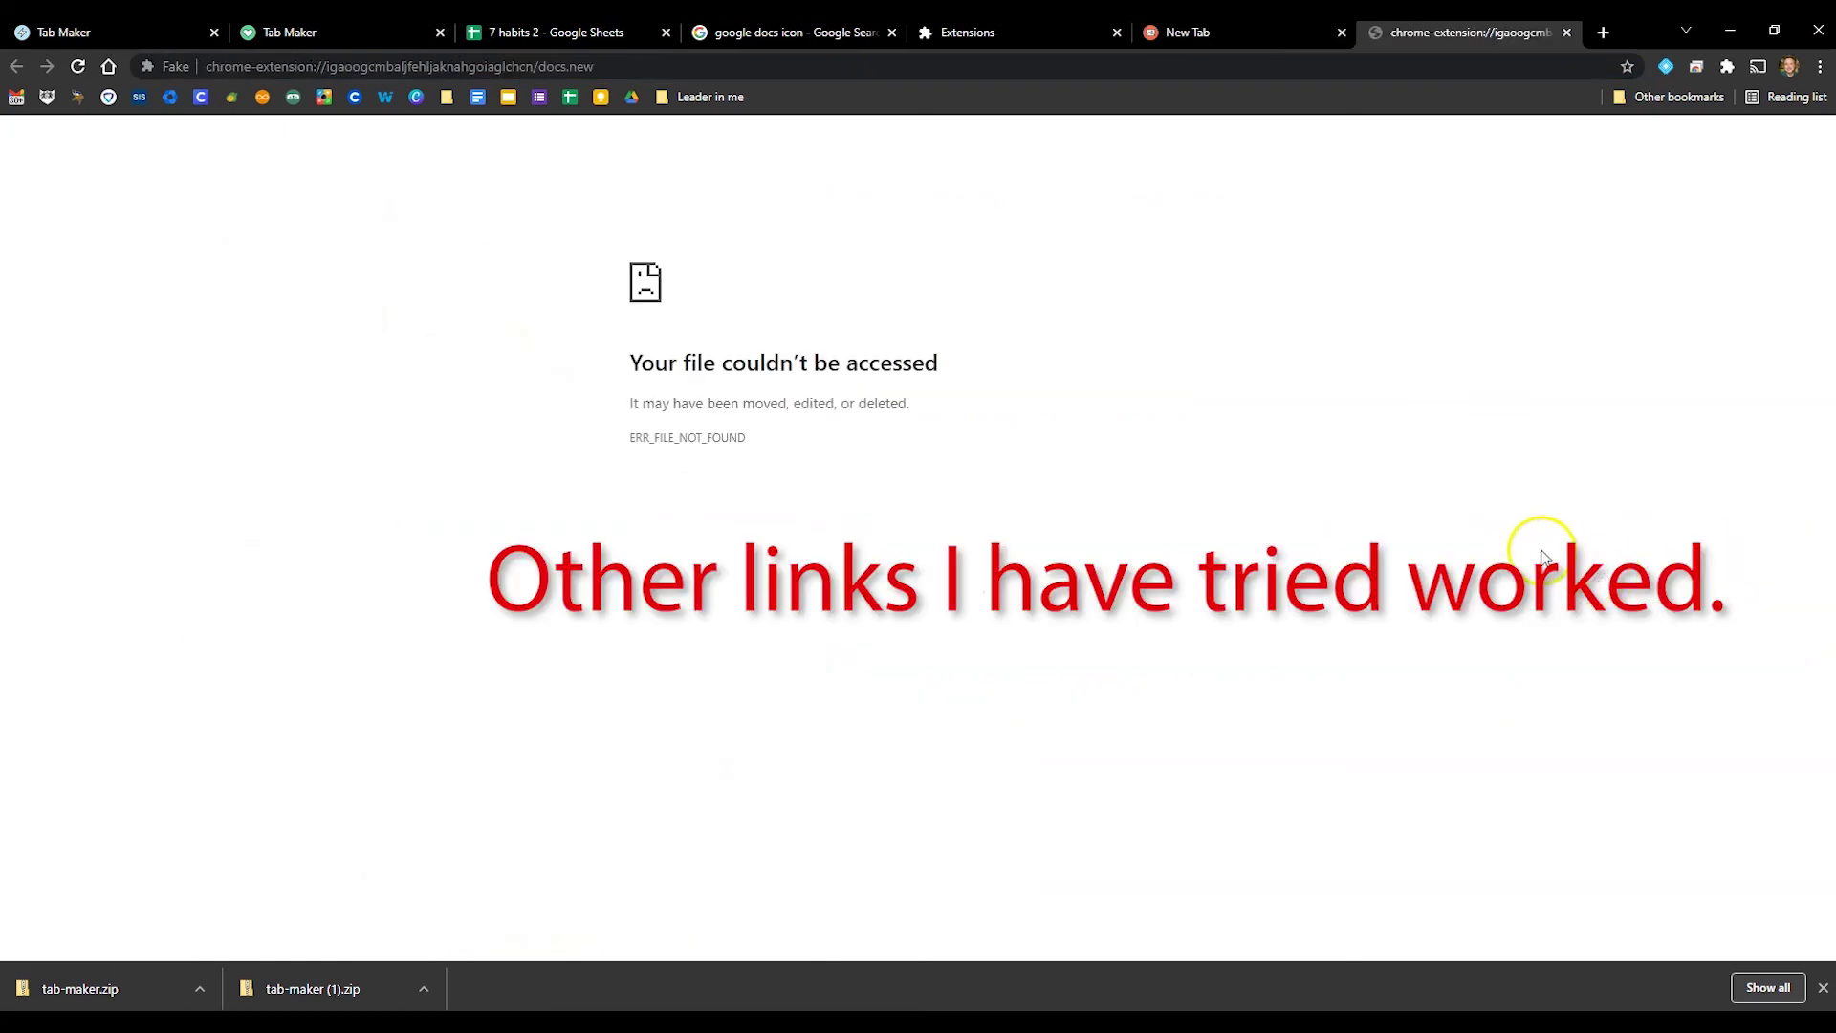
pyautogui.moveTo(629, 363); pyautogui.dragTo(904, 392)
pyautogui.click(851, 430)
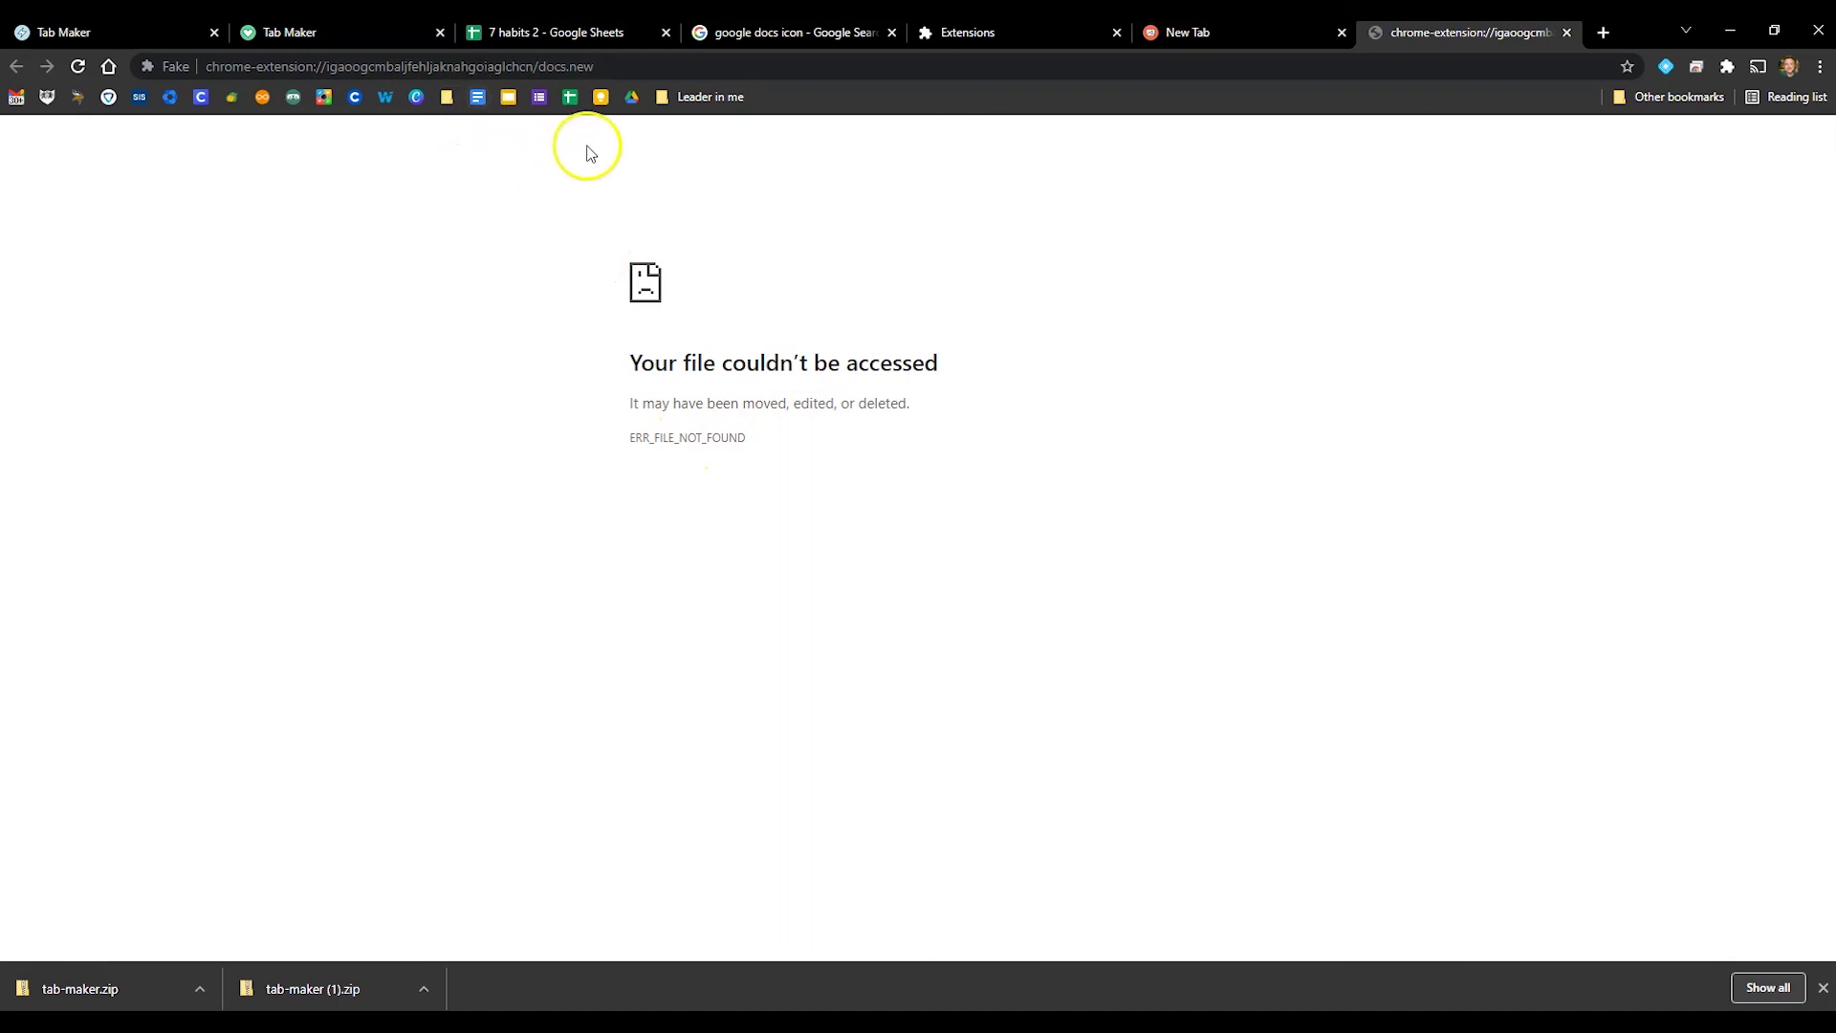
# Return to the Tab Maker instructions page and then to the Tab Maker home page
pyautogui.click(306, 33)
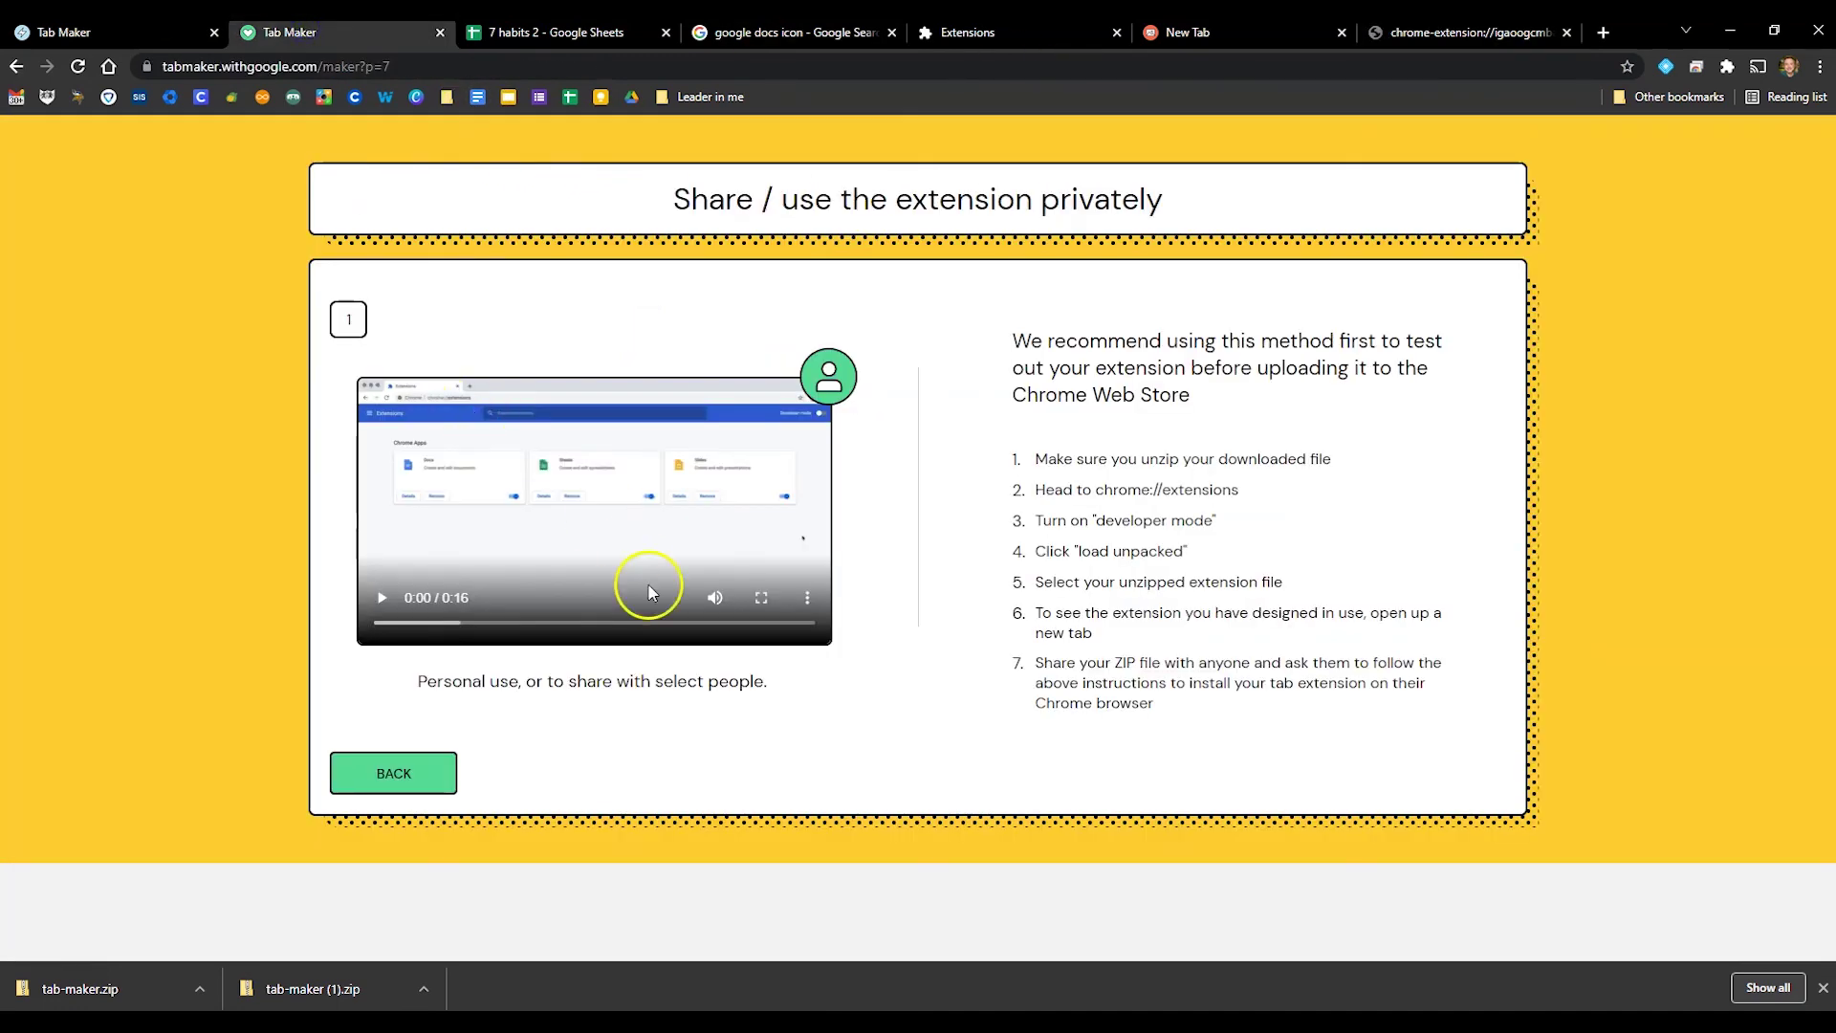
pyautogui.click(131, 34)
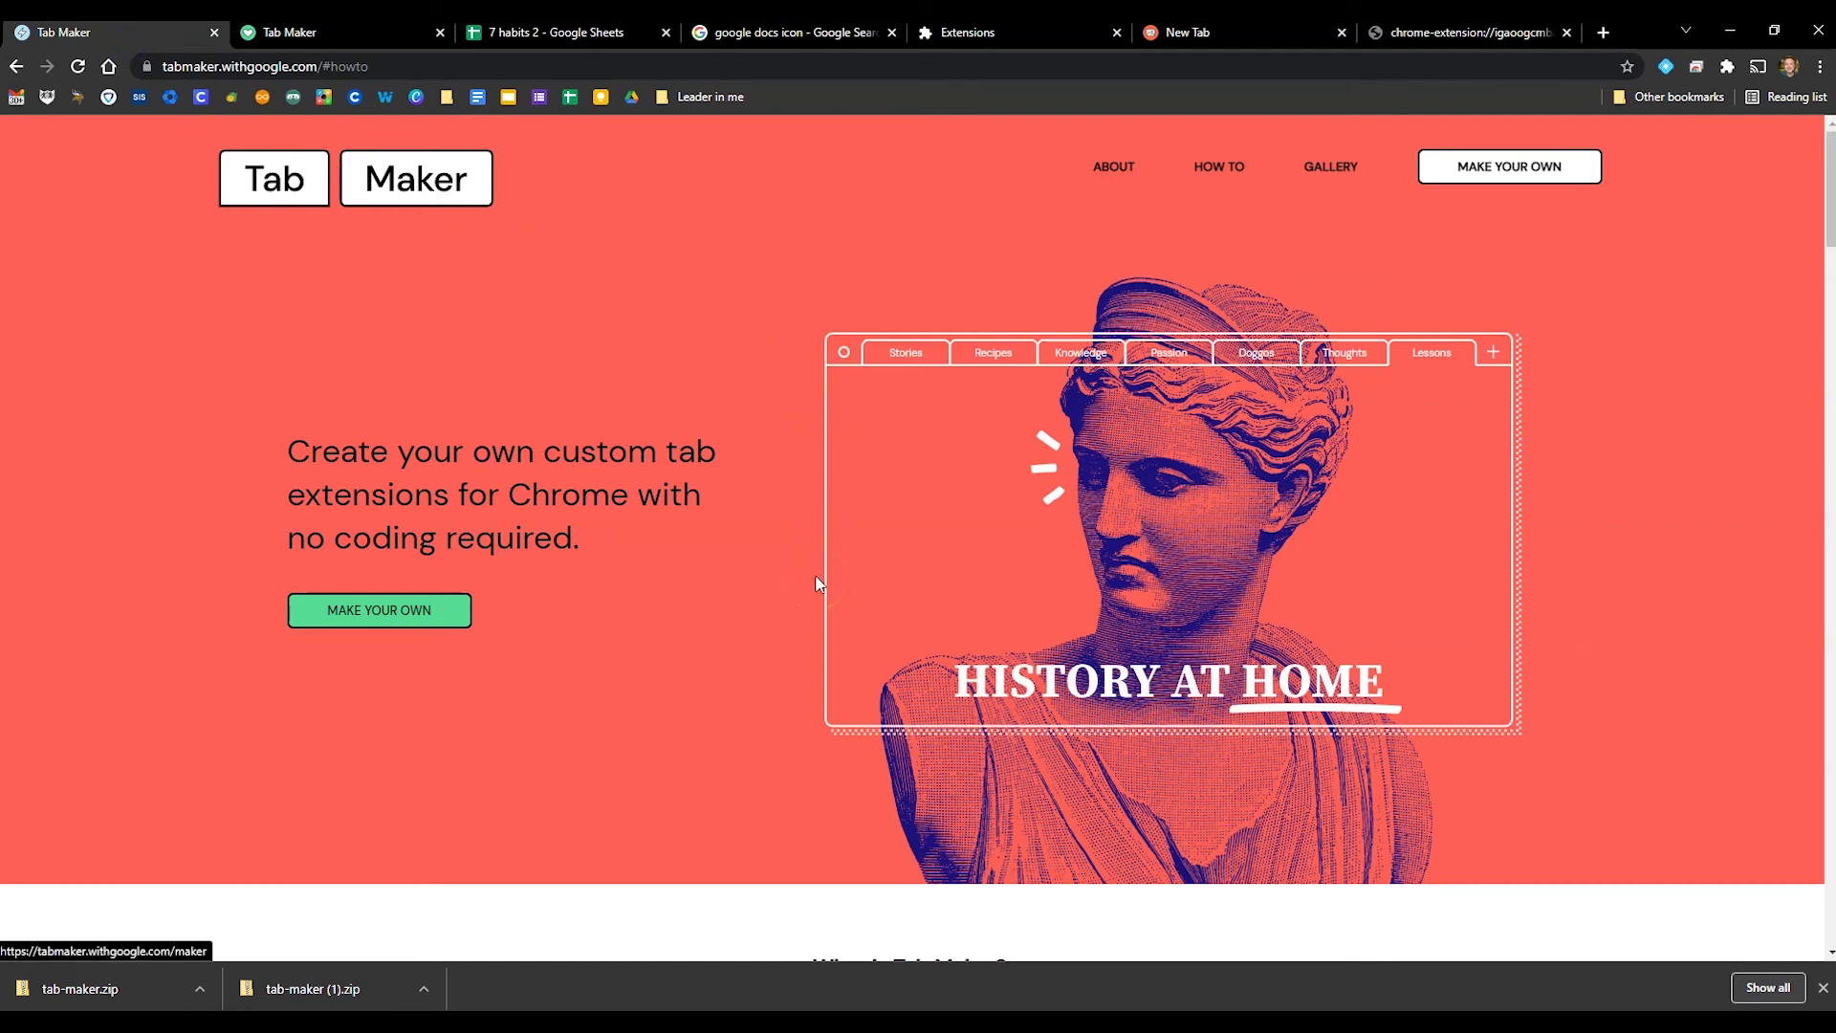
pyautogui.click(1291, 572)
pyautogui.click(530, 635)
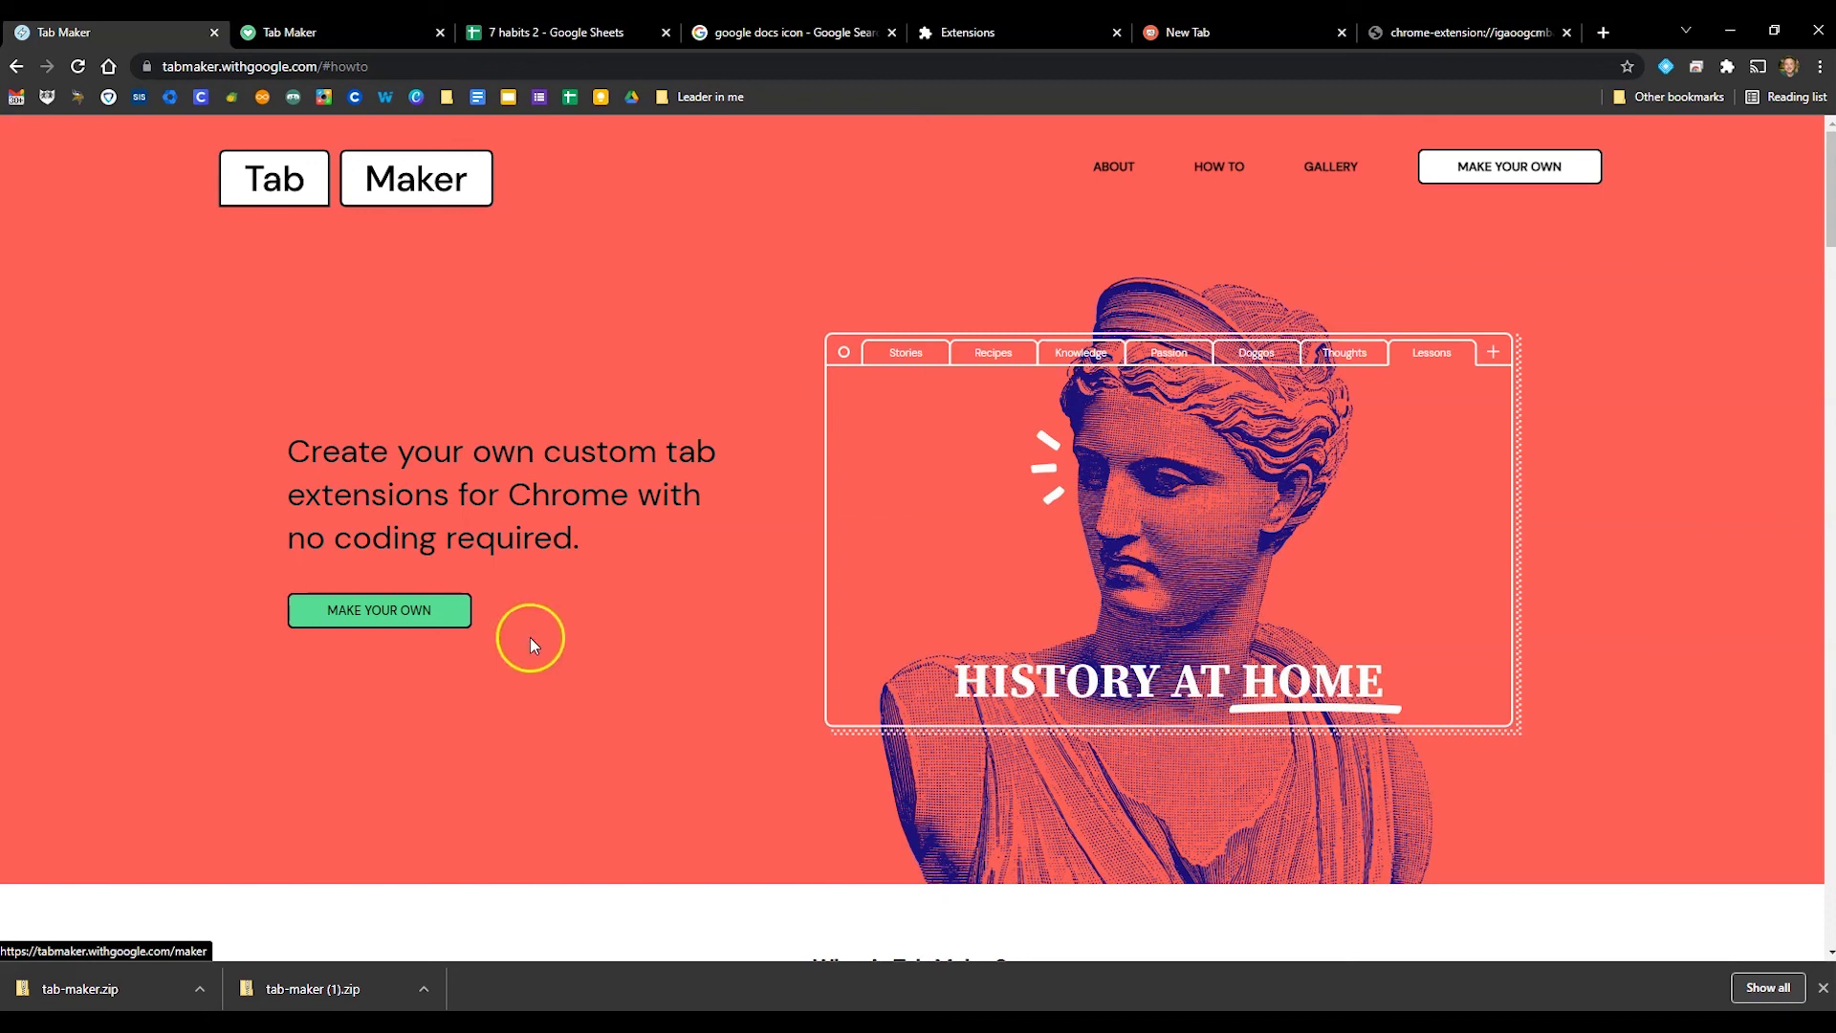